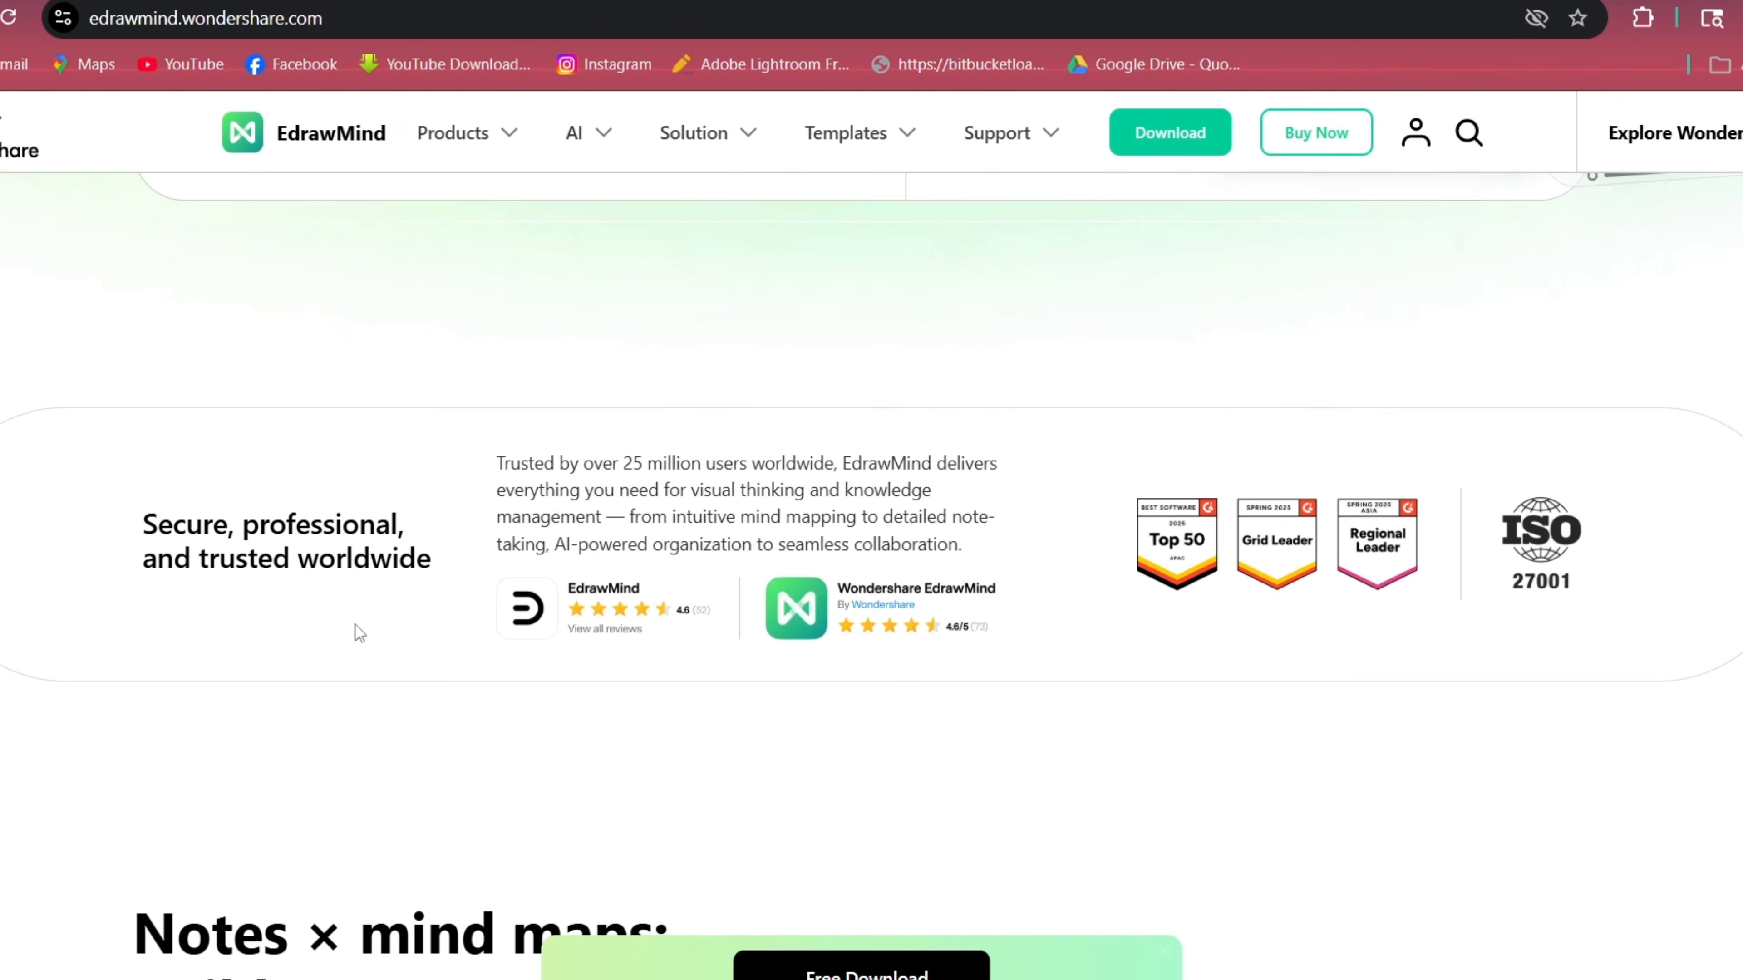
Step: Look over the EdrawMind home page, start the free download and dismiss the promotional pop-up
{"action": "scroll", "coordinate": [358, 632], "scroll_direction": "down", "scroll_amount": 10}
{"action": "scroll", "coordinate": [358, 632], "scroll_direction": "up", "scroll_amount": 8}
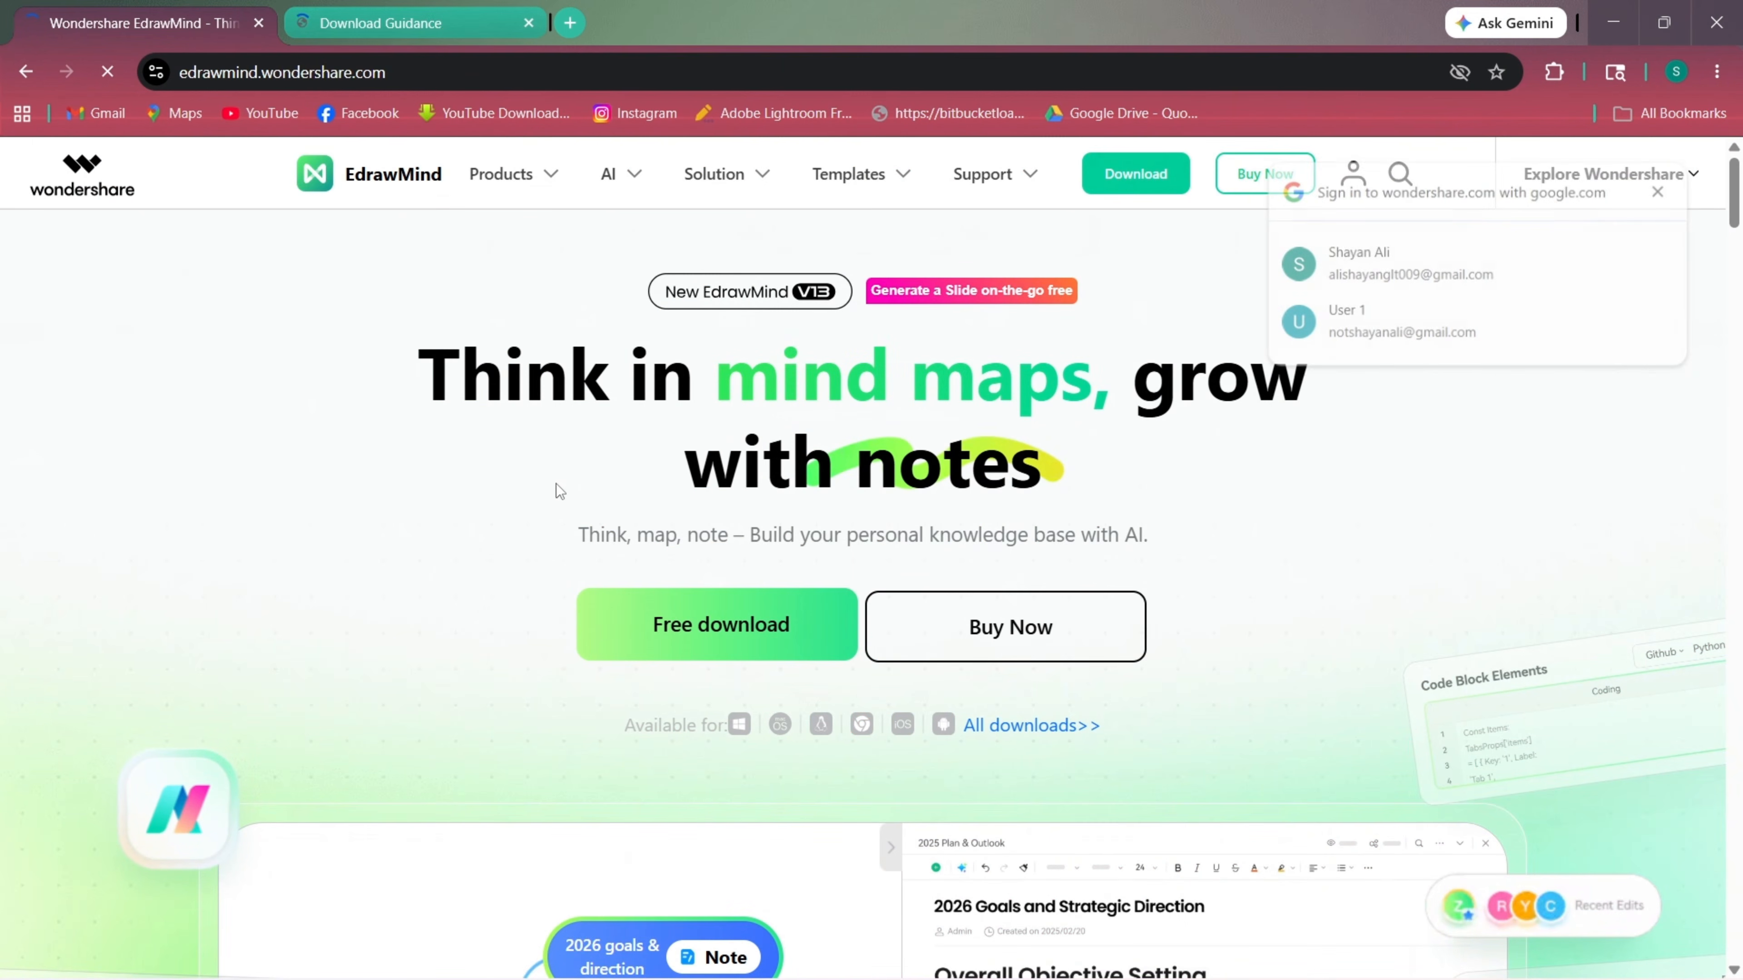
{"action": "scroll", "coordinate": [414, 609], "scroll_direction": "down", "scroll_amount": 15}
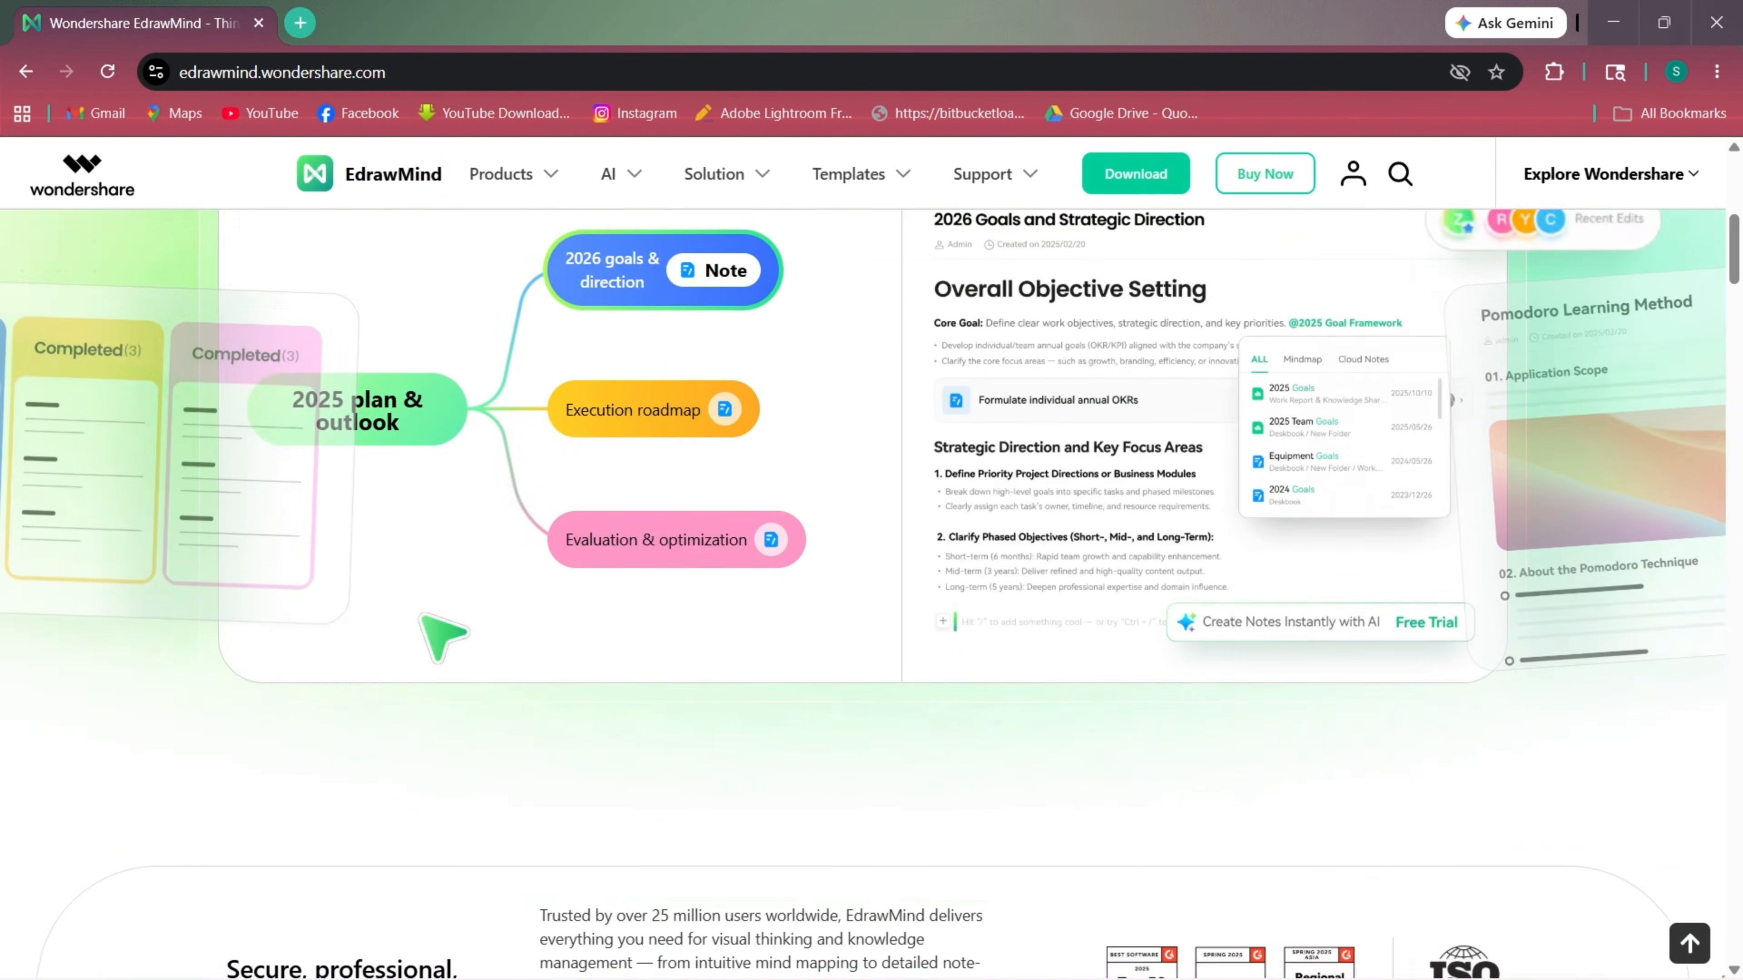
{"action": "scroll", "coordinate": [416, 608], "scroll_direction": "up", "scroll_amount": 15}
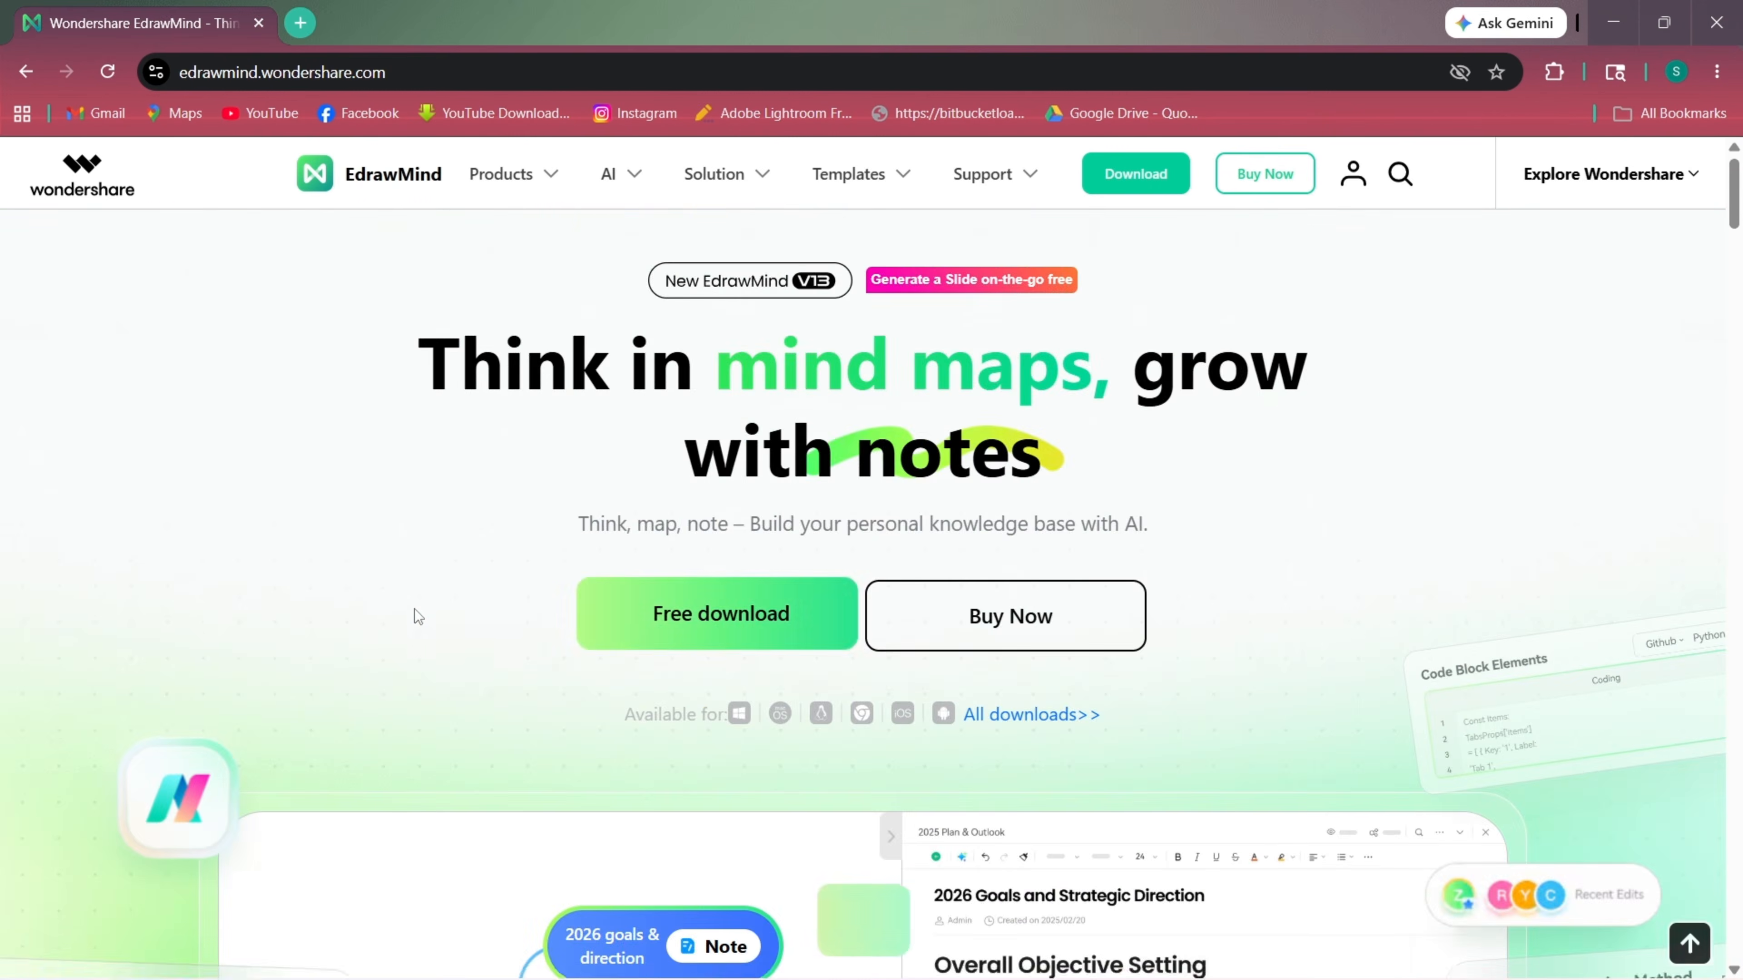
{"action": "left_click", "coordinate": [611, 635]}
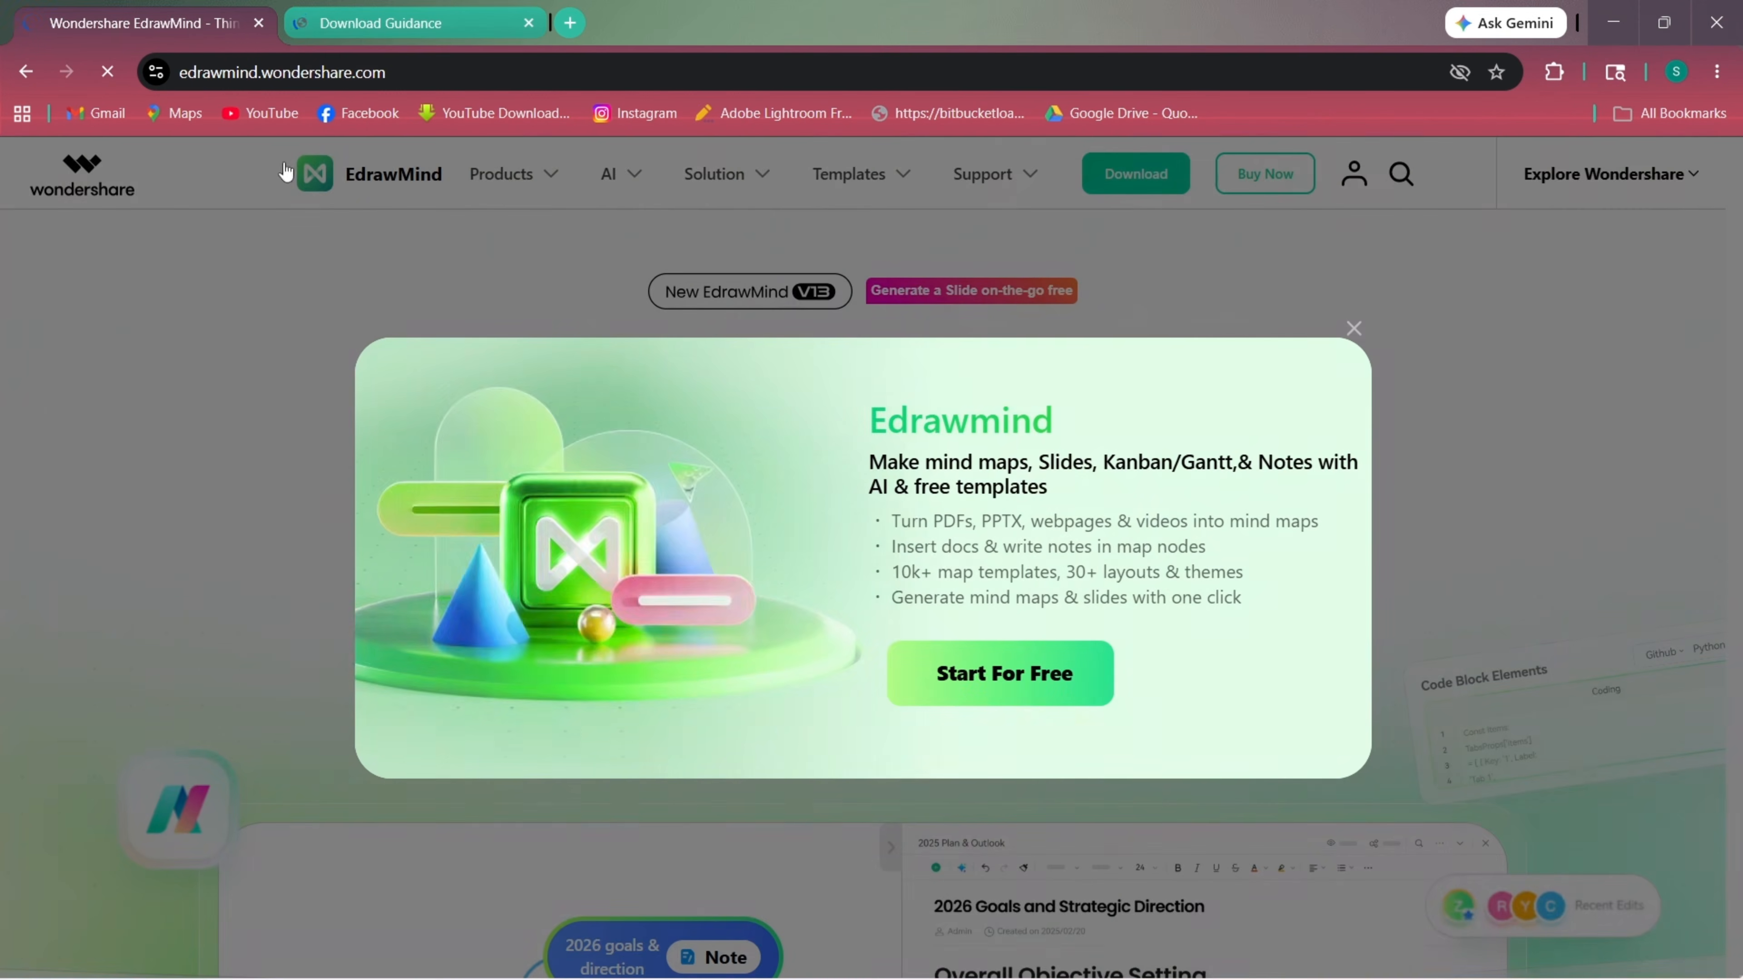
{"action": "left_click", "coordinate": [1353, 328]}
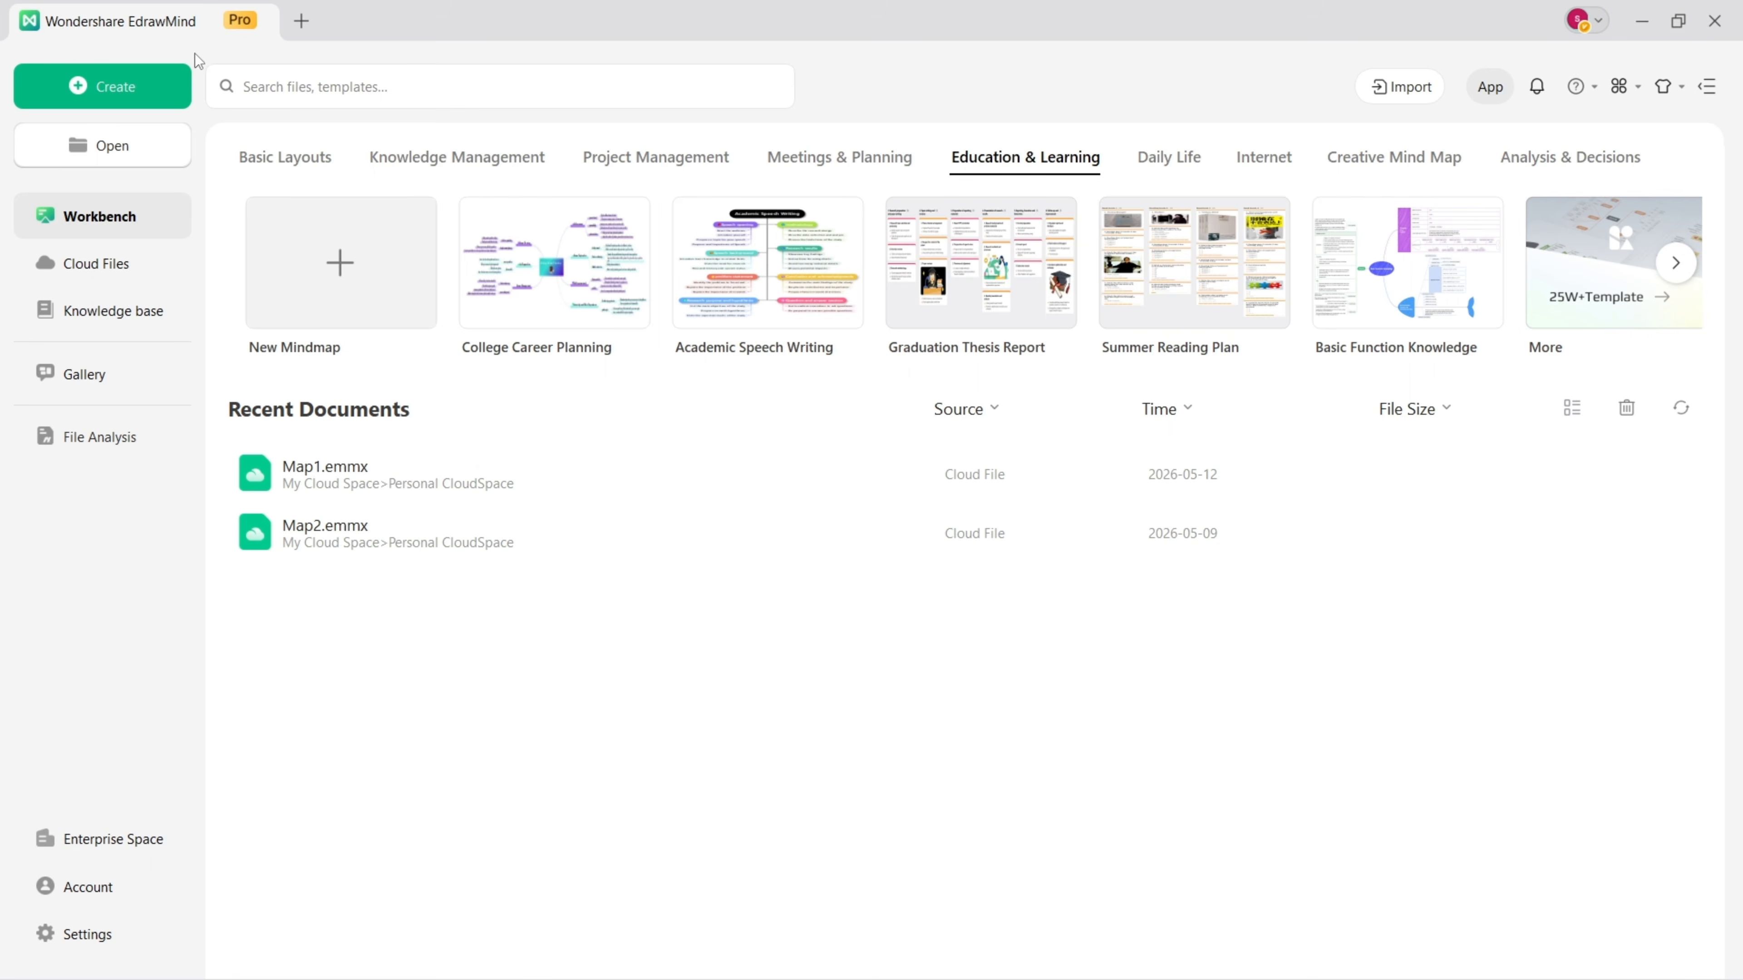
Step: Open Intelligent file Analysis from the options for creating a new document
{"action": "mouse_move", "coordinate": [141, 70]}
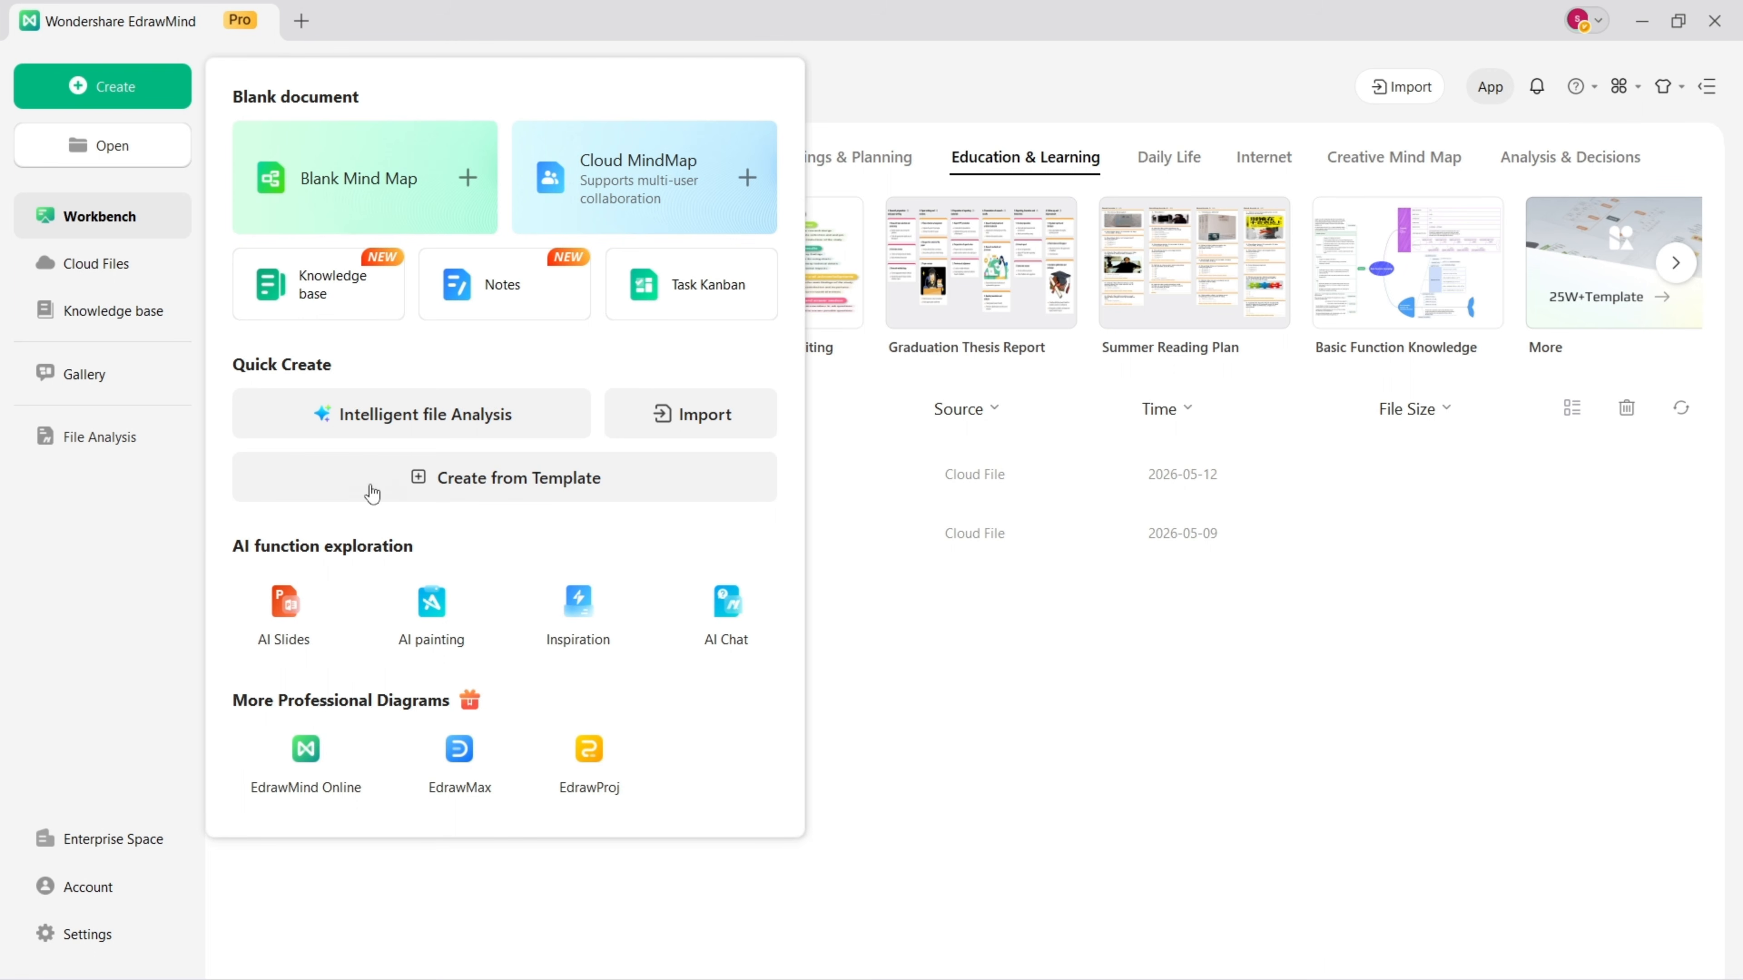
{"action": "left_click", "coordinate": [405, 422]}
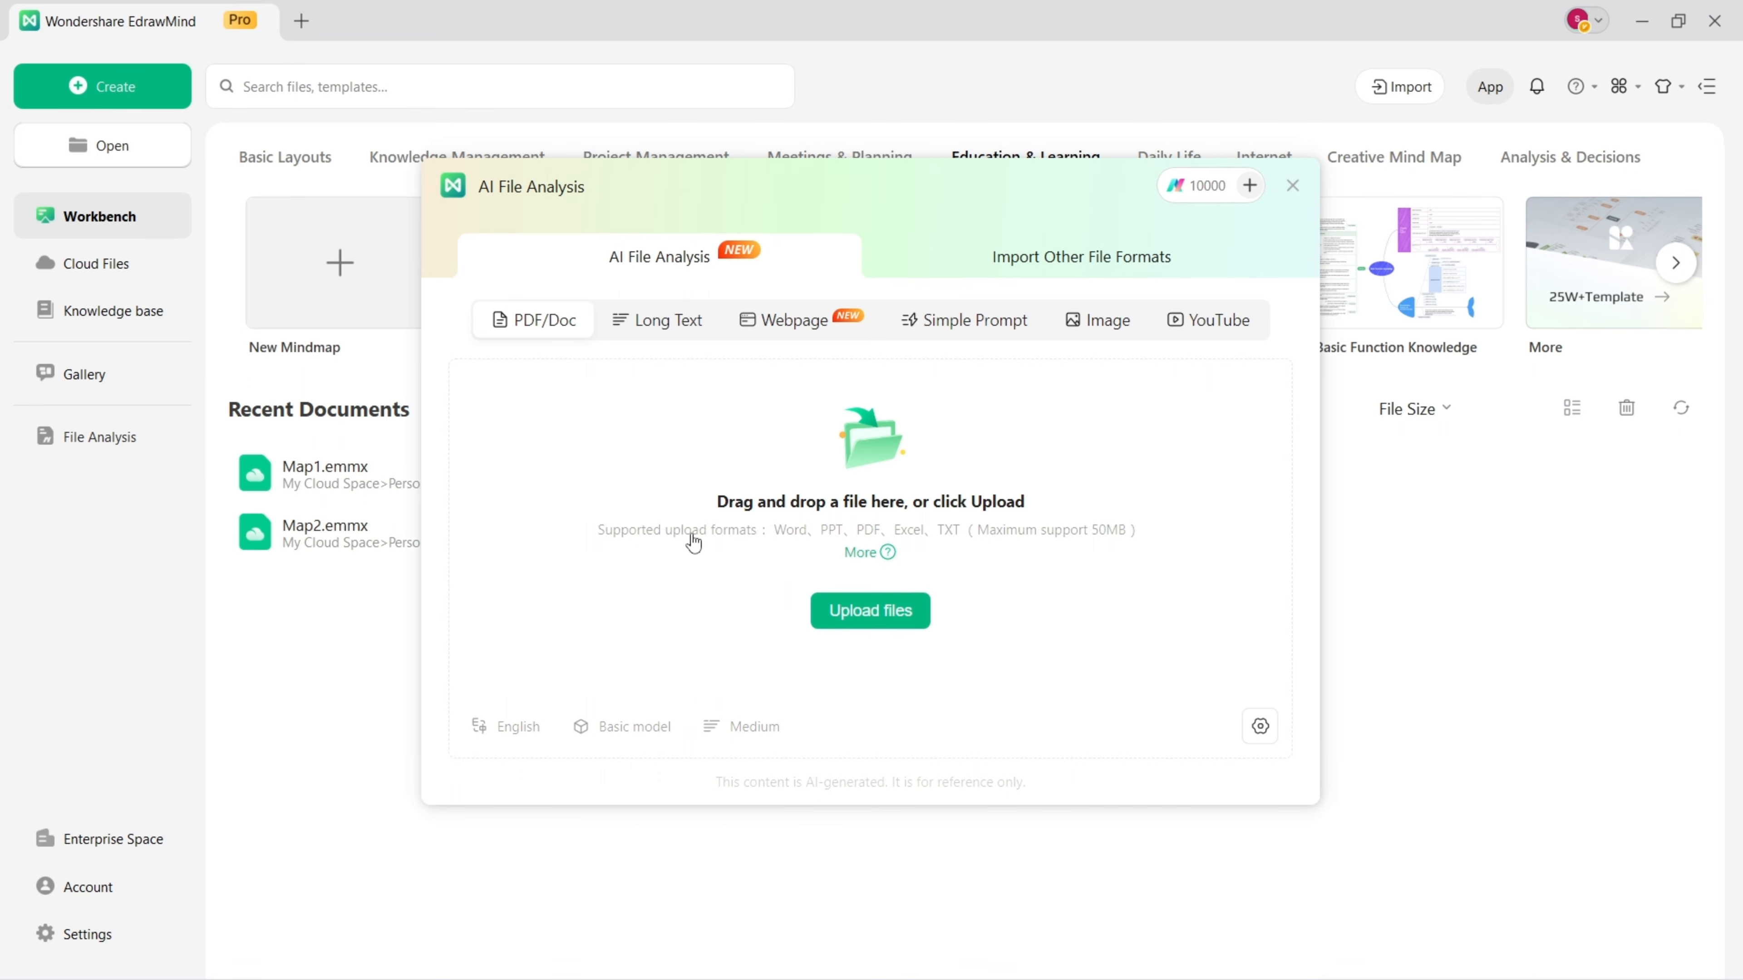
Step: Examine the AI analysis sources Long Text, Webpage, Simple Prompt, Image, YouTube and PDF/Doc, plus the import of other file formats
{"action": "left_click", "coordinate": [638, 334]}
{"action": "left_click", "coordinate": [758, 335]}
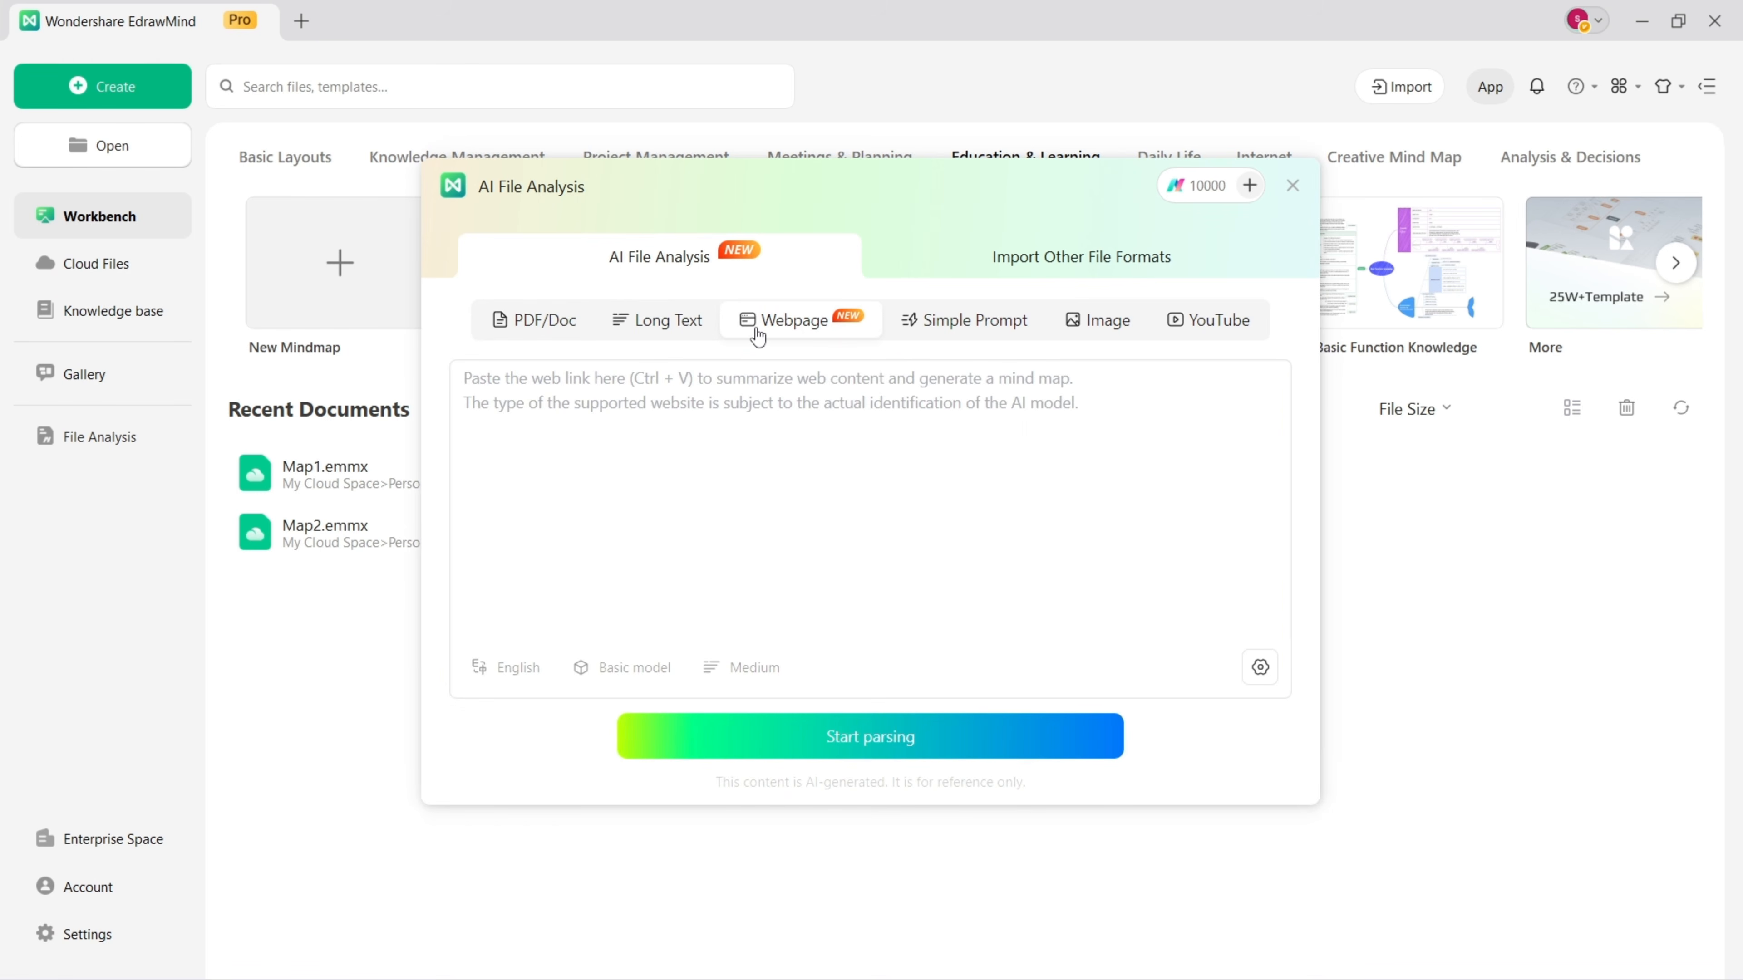
{"action": "left_click", "coordinate": [906, 321]}
{"action": "left_click", "coordinate": [1086, 323]}
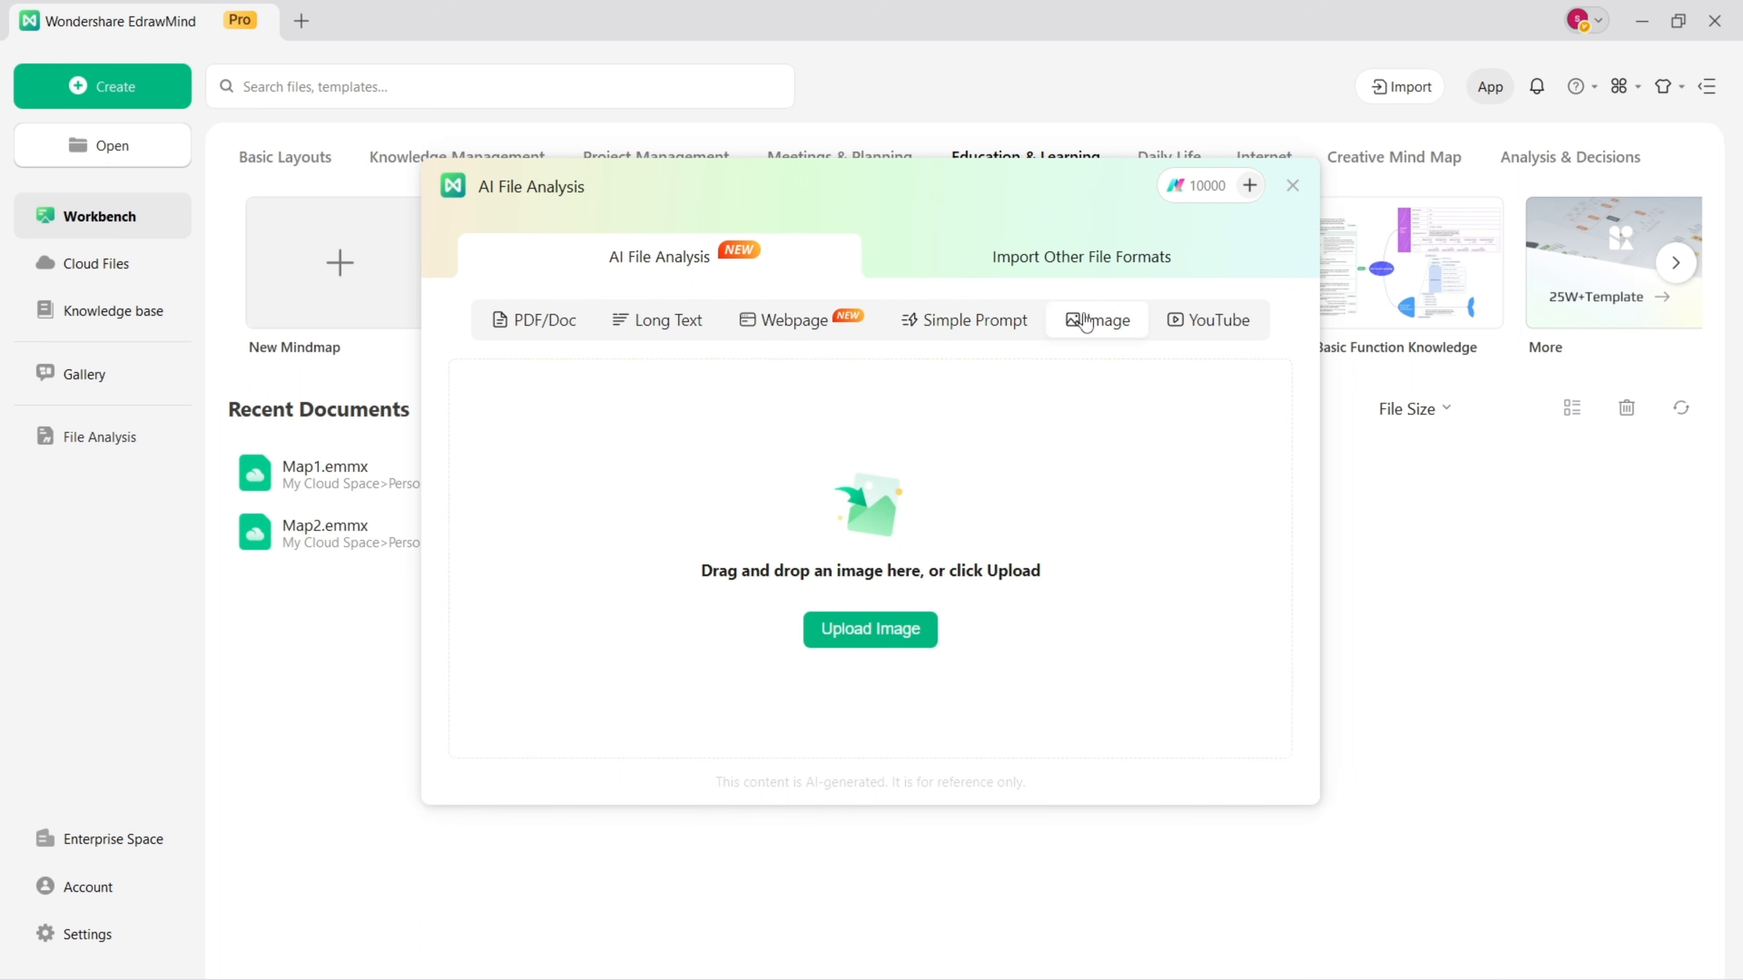
{"action": "left_click", "coordinate": [1195, 331]}
{"action": "left_click", "coordinate": [842, 441]}
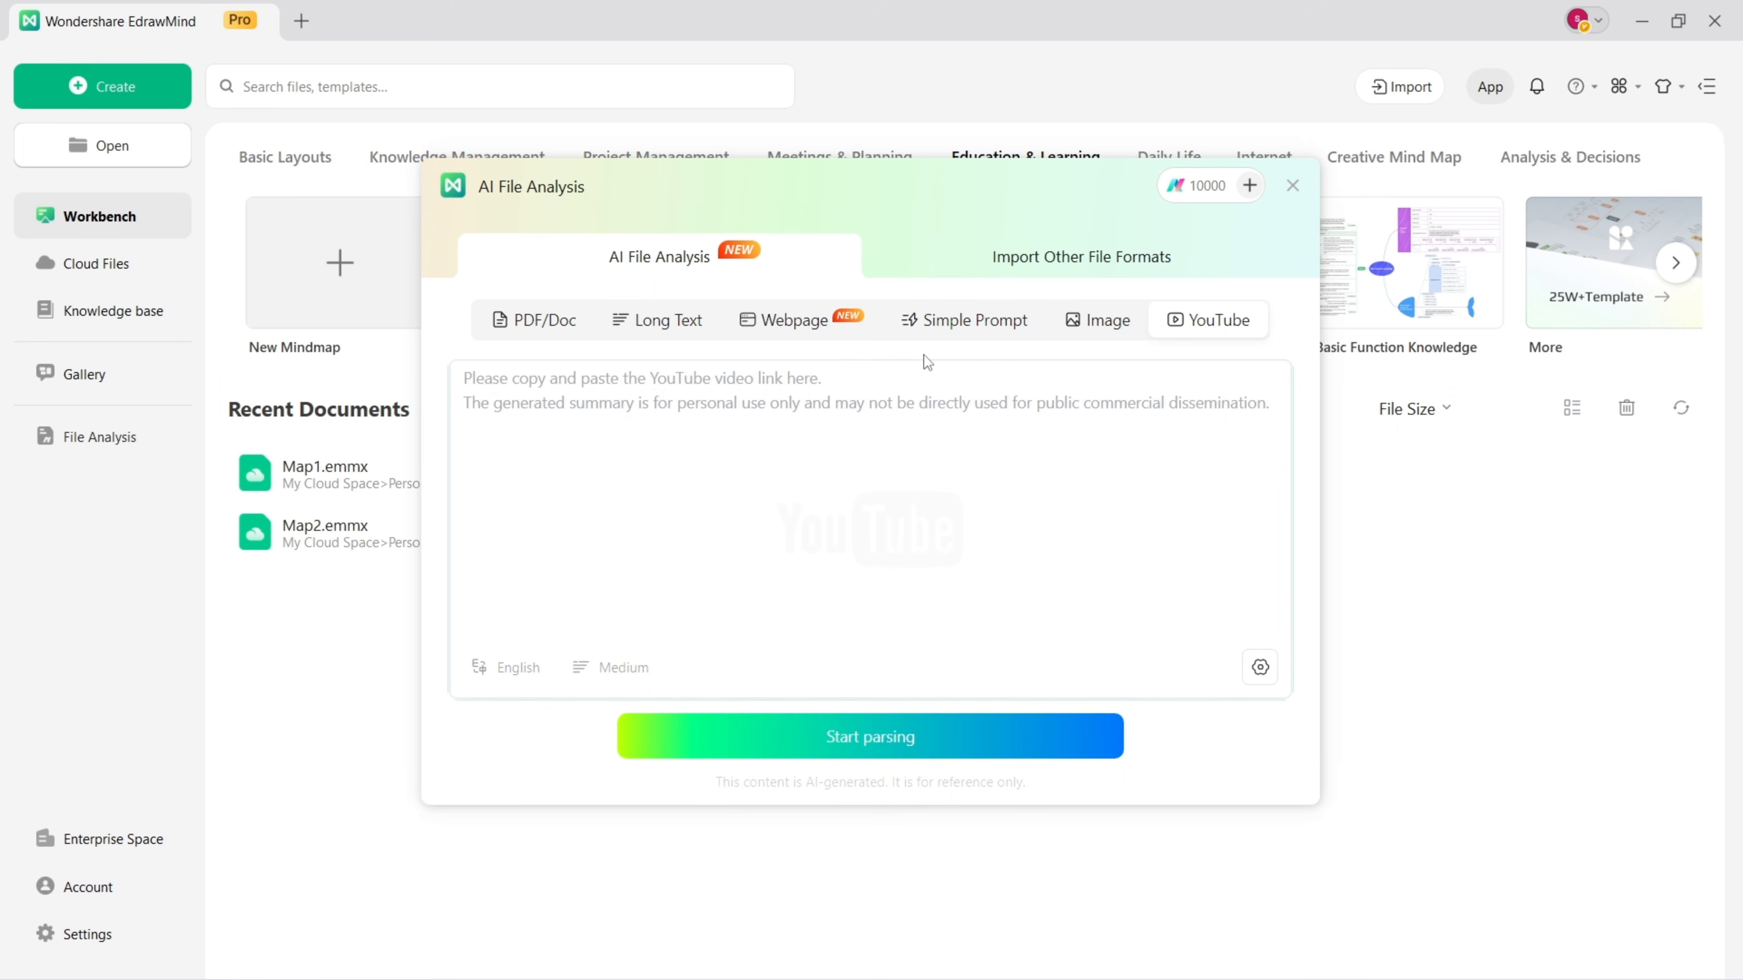
{"action": "left_click", "coordinate": [514, 323]}
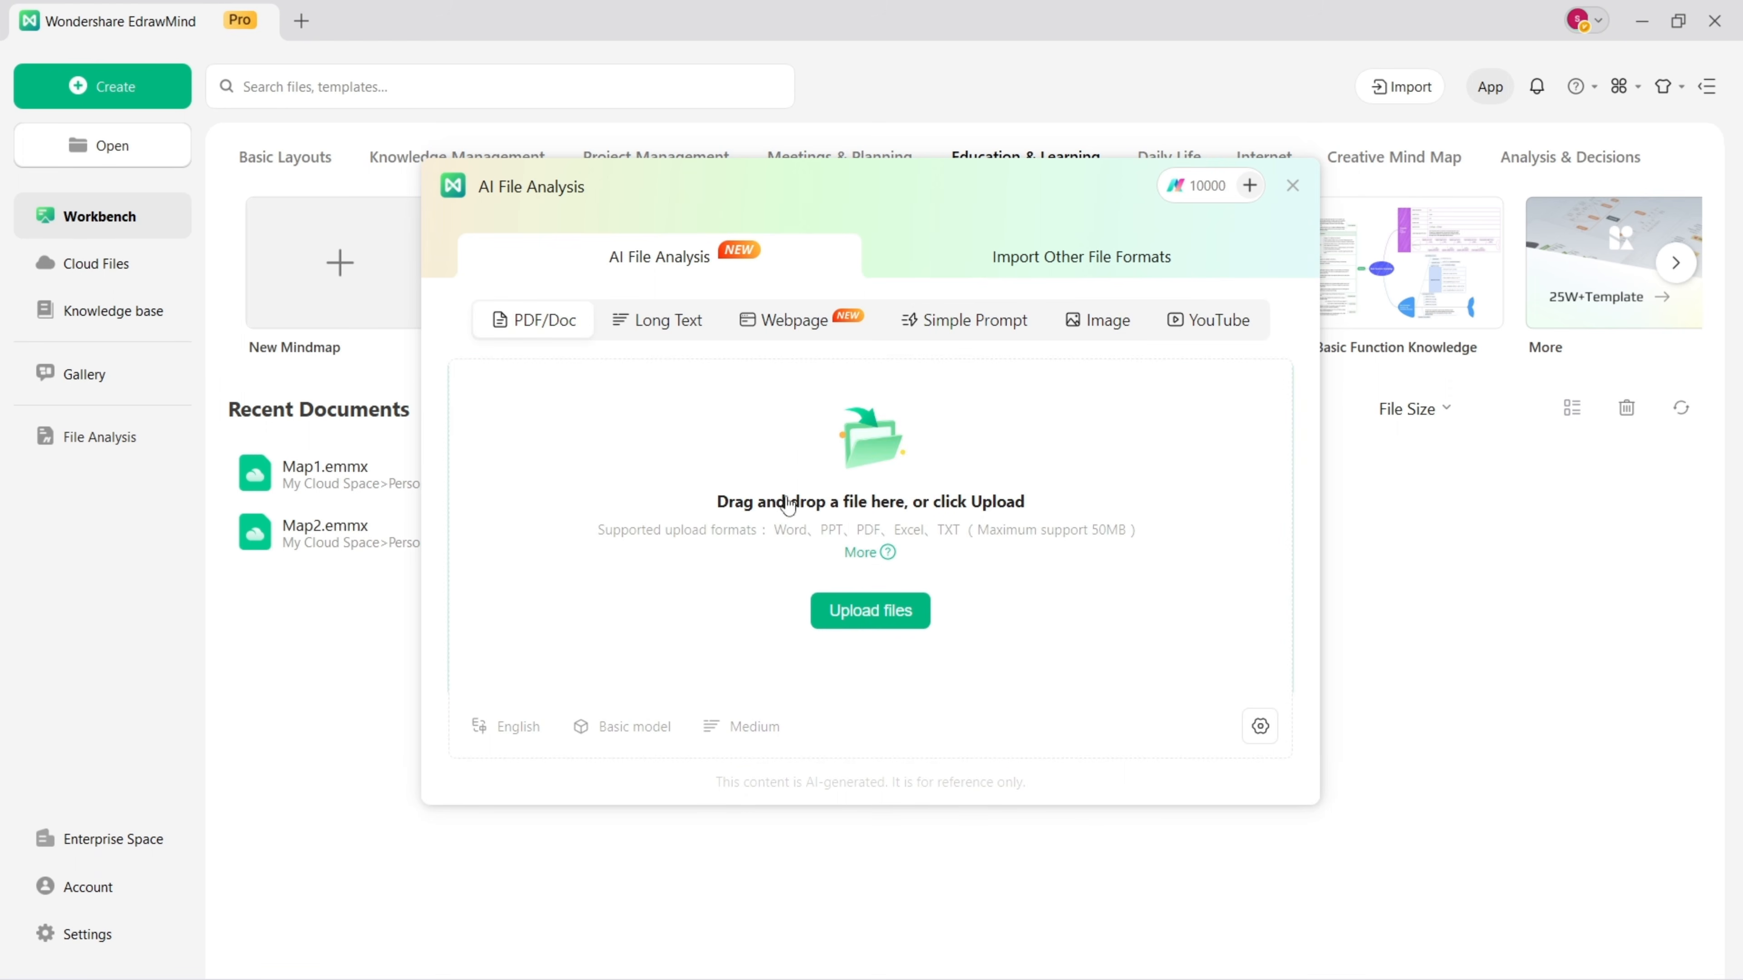
{"action": "left_click", "coordinate": [992, 270]}
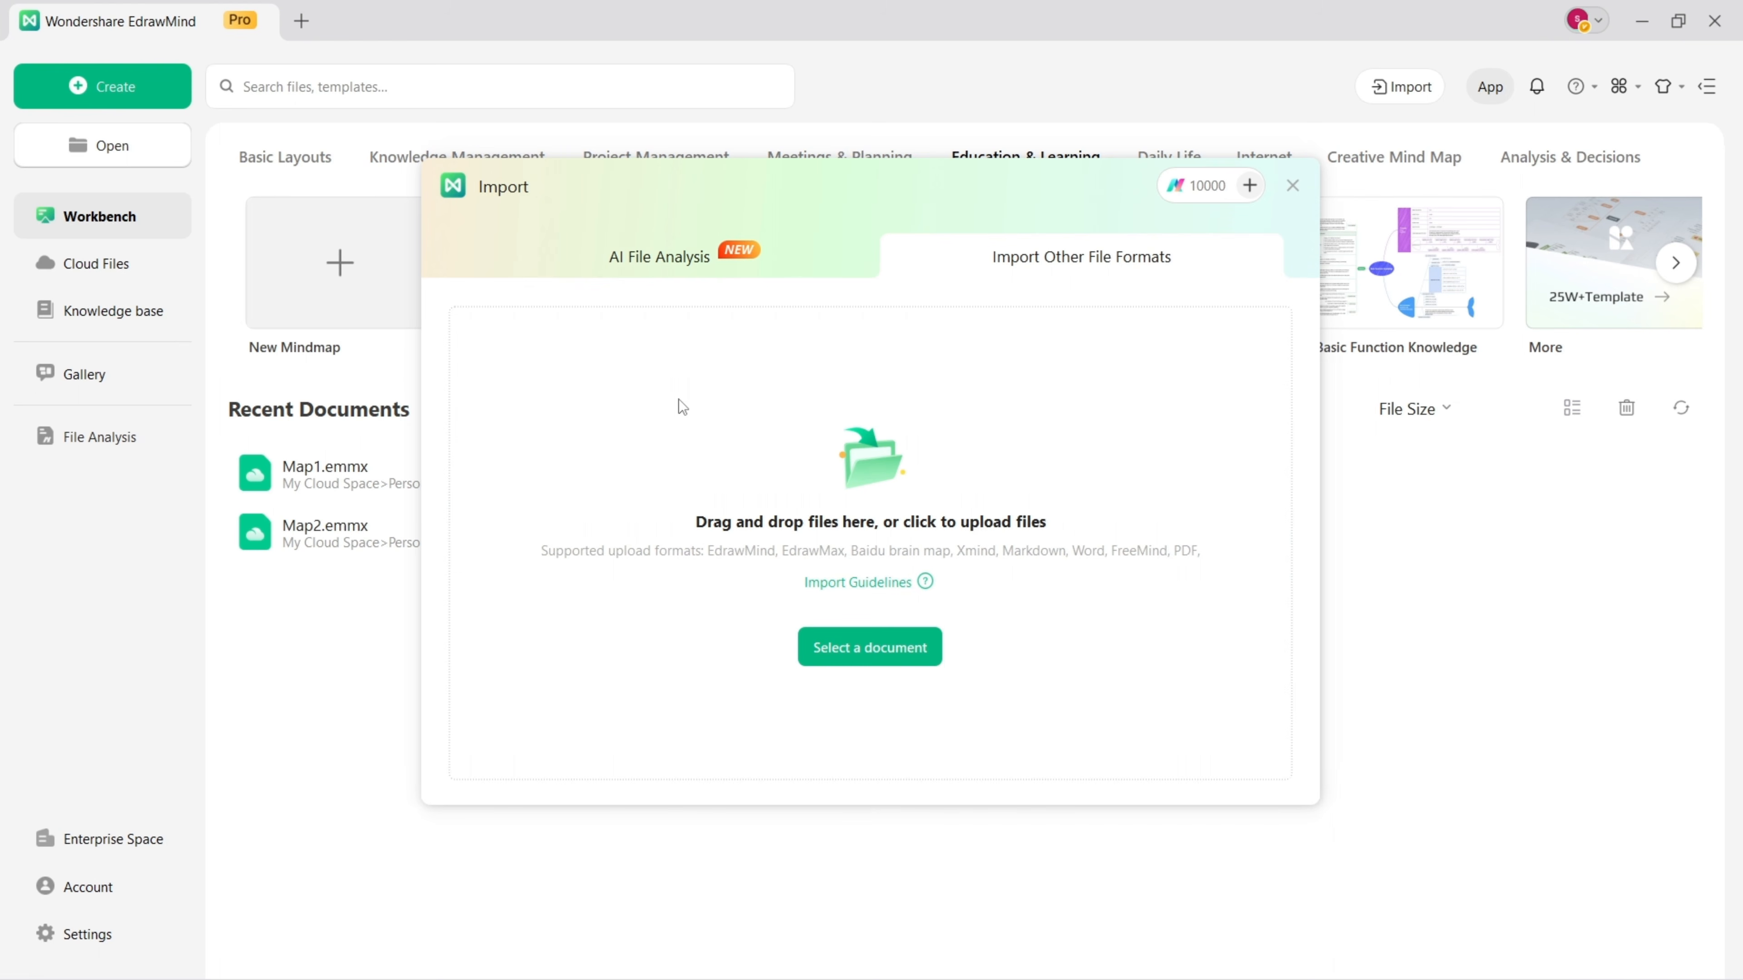
{"action": "left_click", "coordinate": [664, 260]}
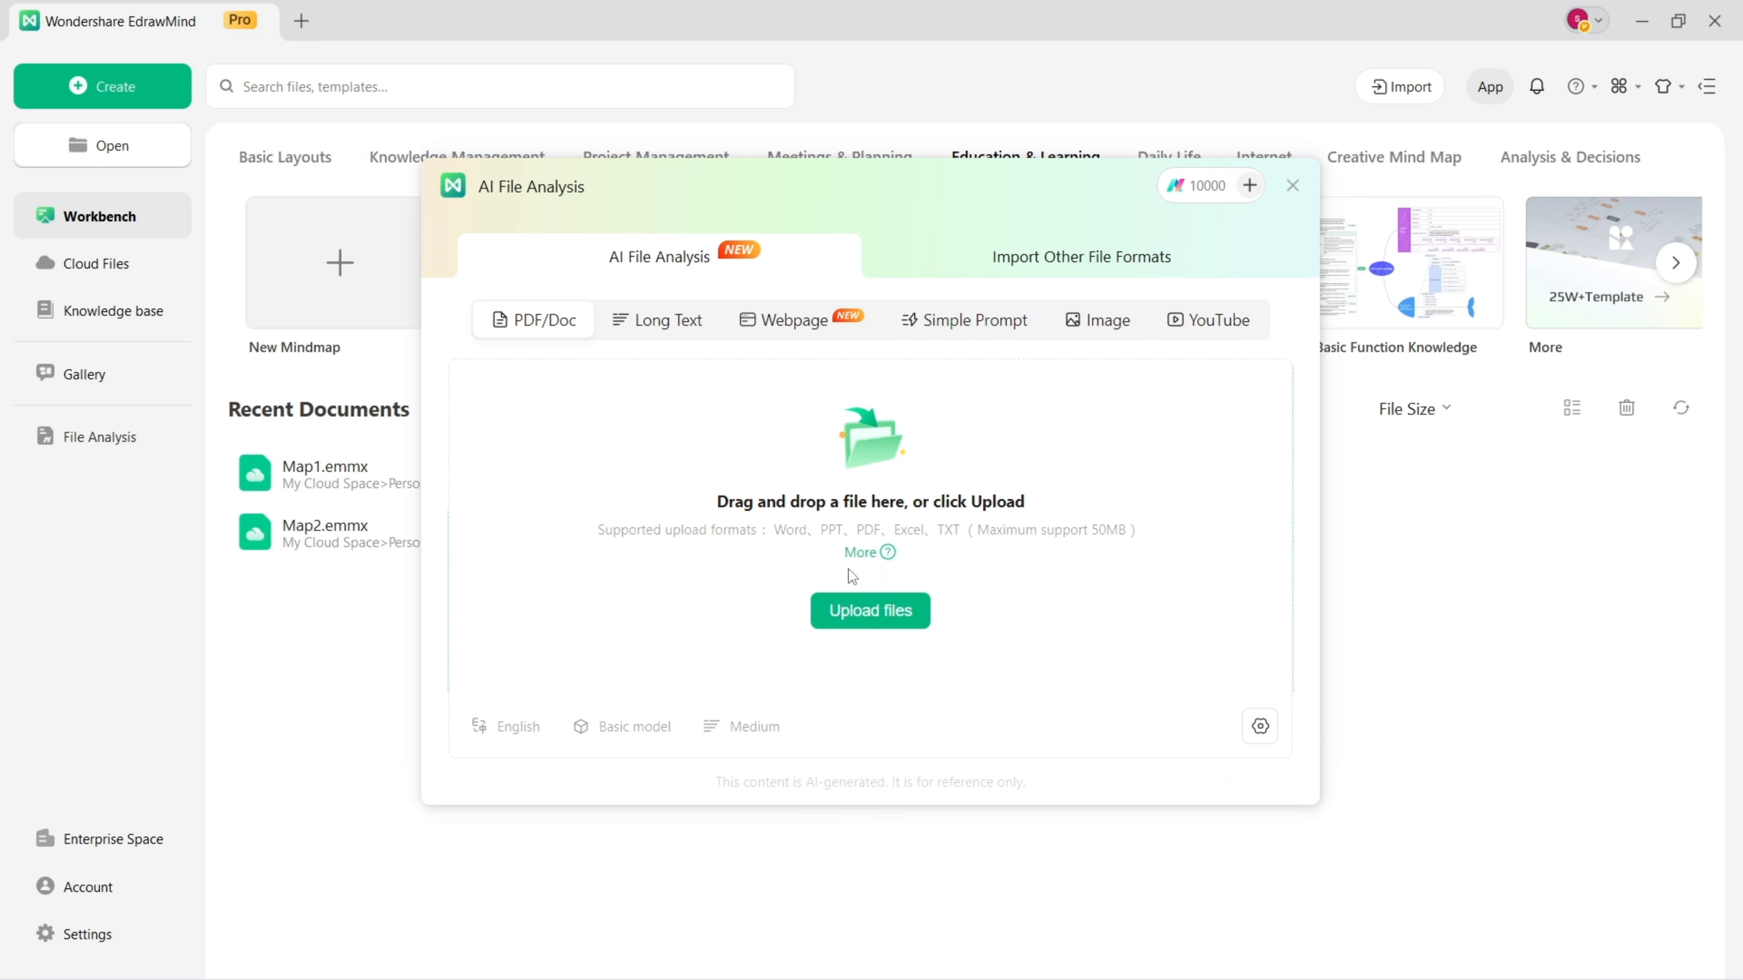
Step: Upload the PDF whose name begins with "Businessid" as the document to analyse
{"action": "left_click", "coordinate": [851, 601]}
{"action": "double_click", "coordinate": [1088, 782]}
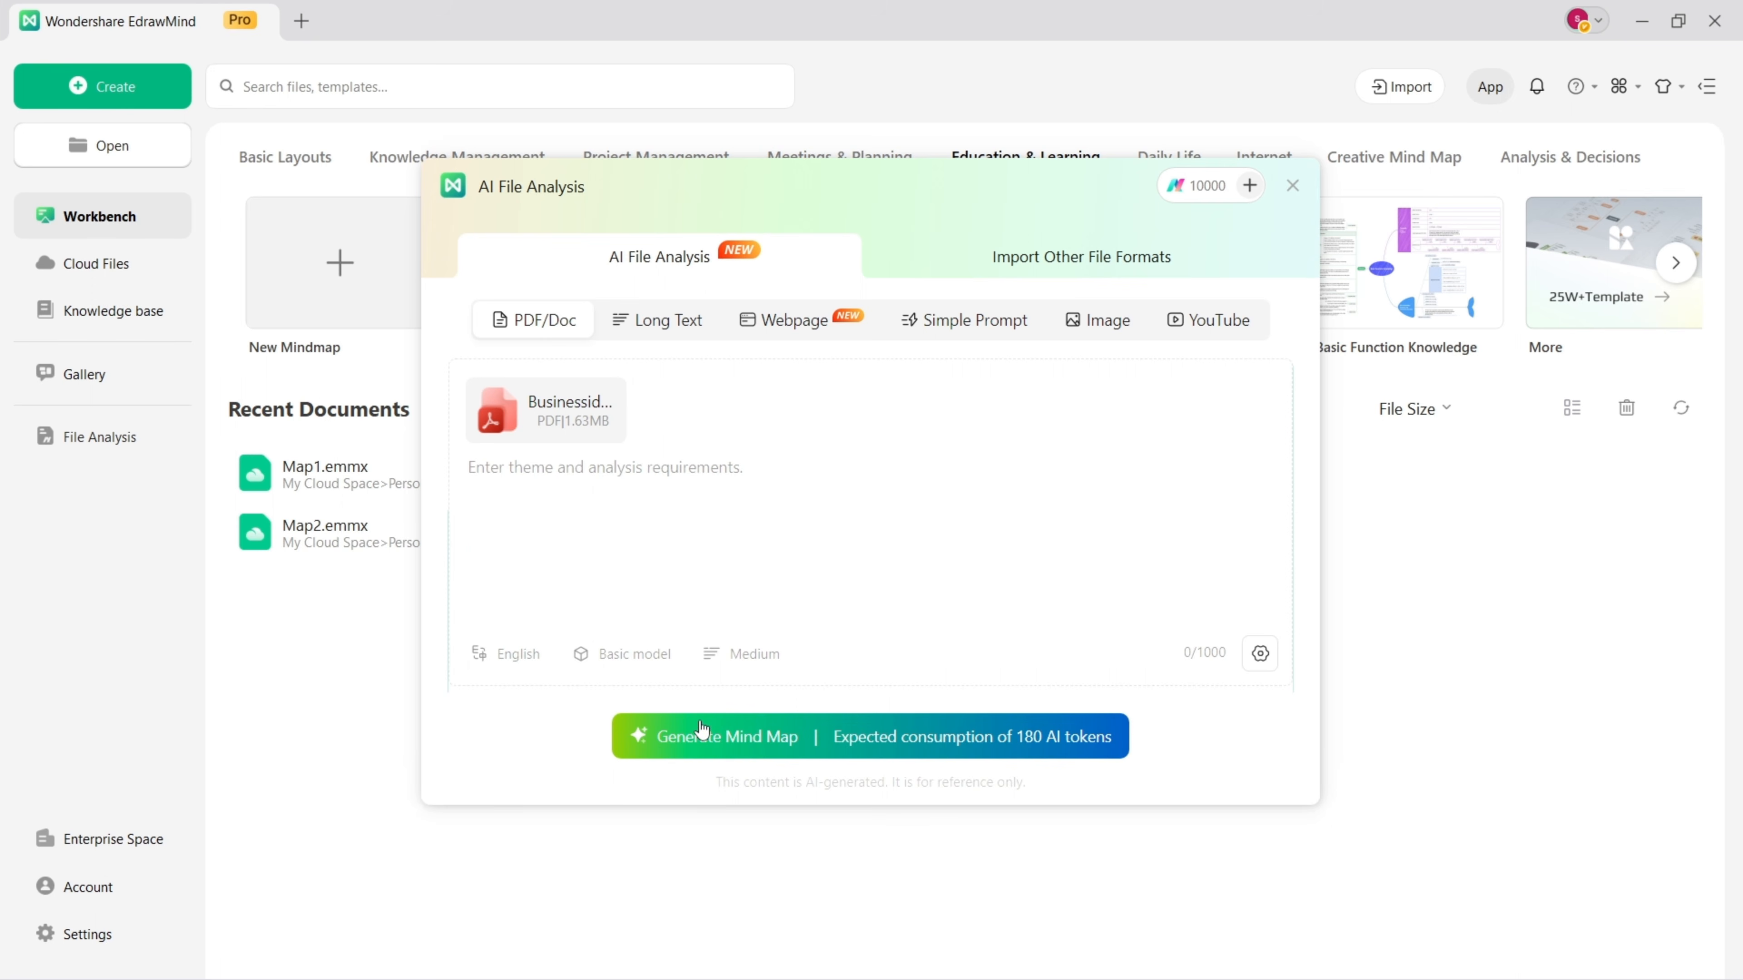
{"action": "left_click", "coordinate": [509, 653]}
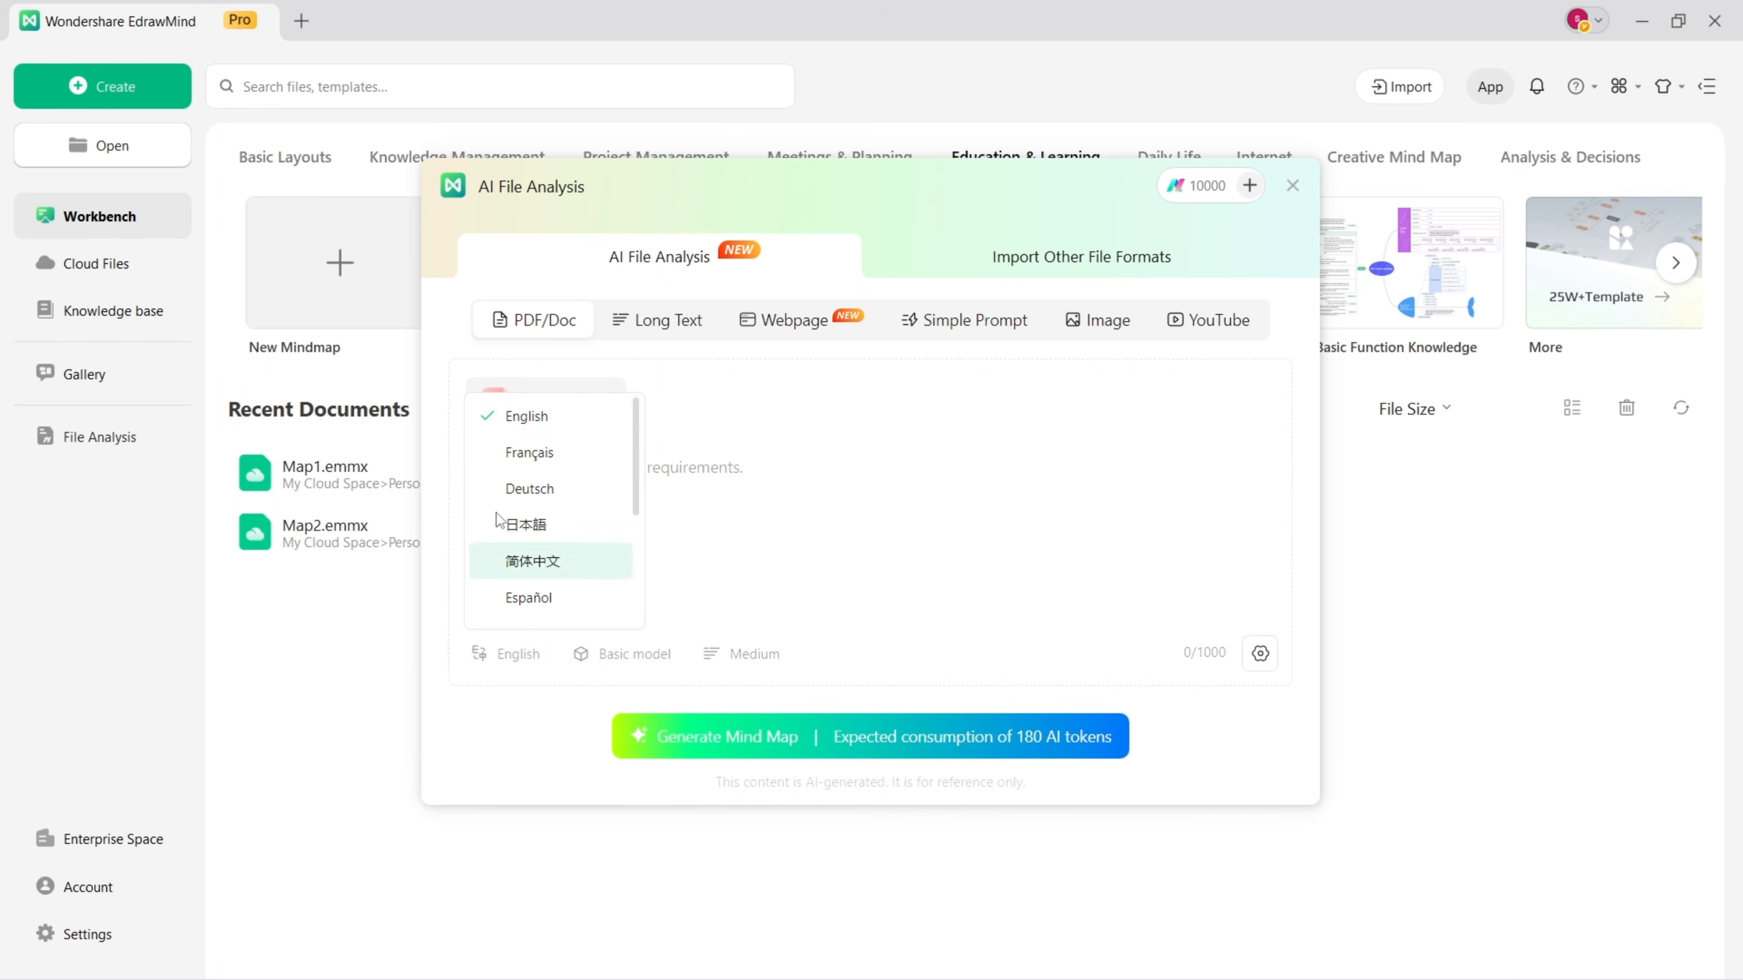
{"action": "left_click", "coordinate": [753, 607]}
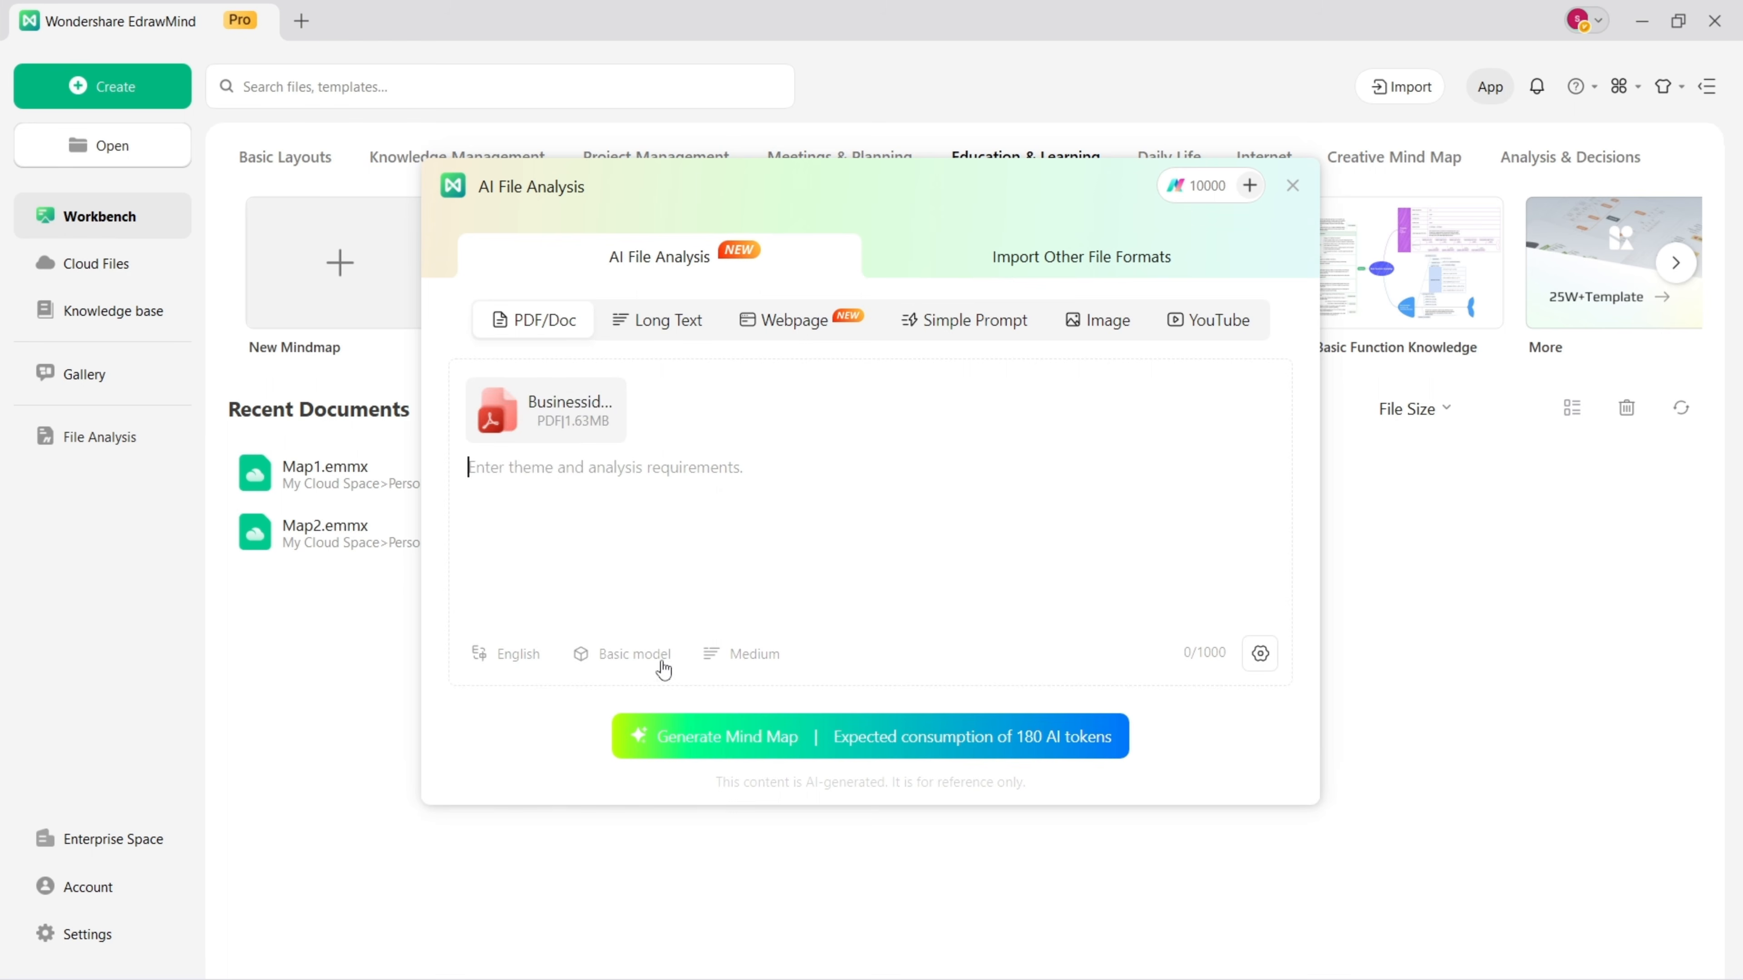
{"action": "left_click", "coordinate": [634, 669]}
{"action": "left_click", "coordinate": [644, 577]}
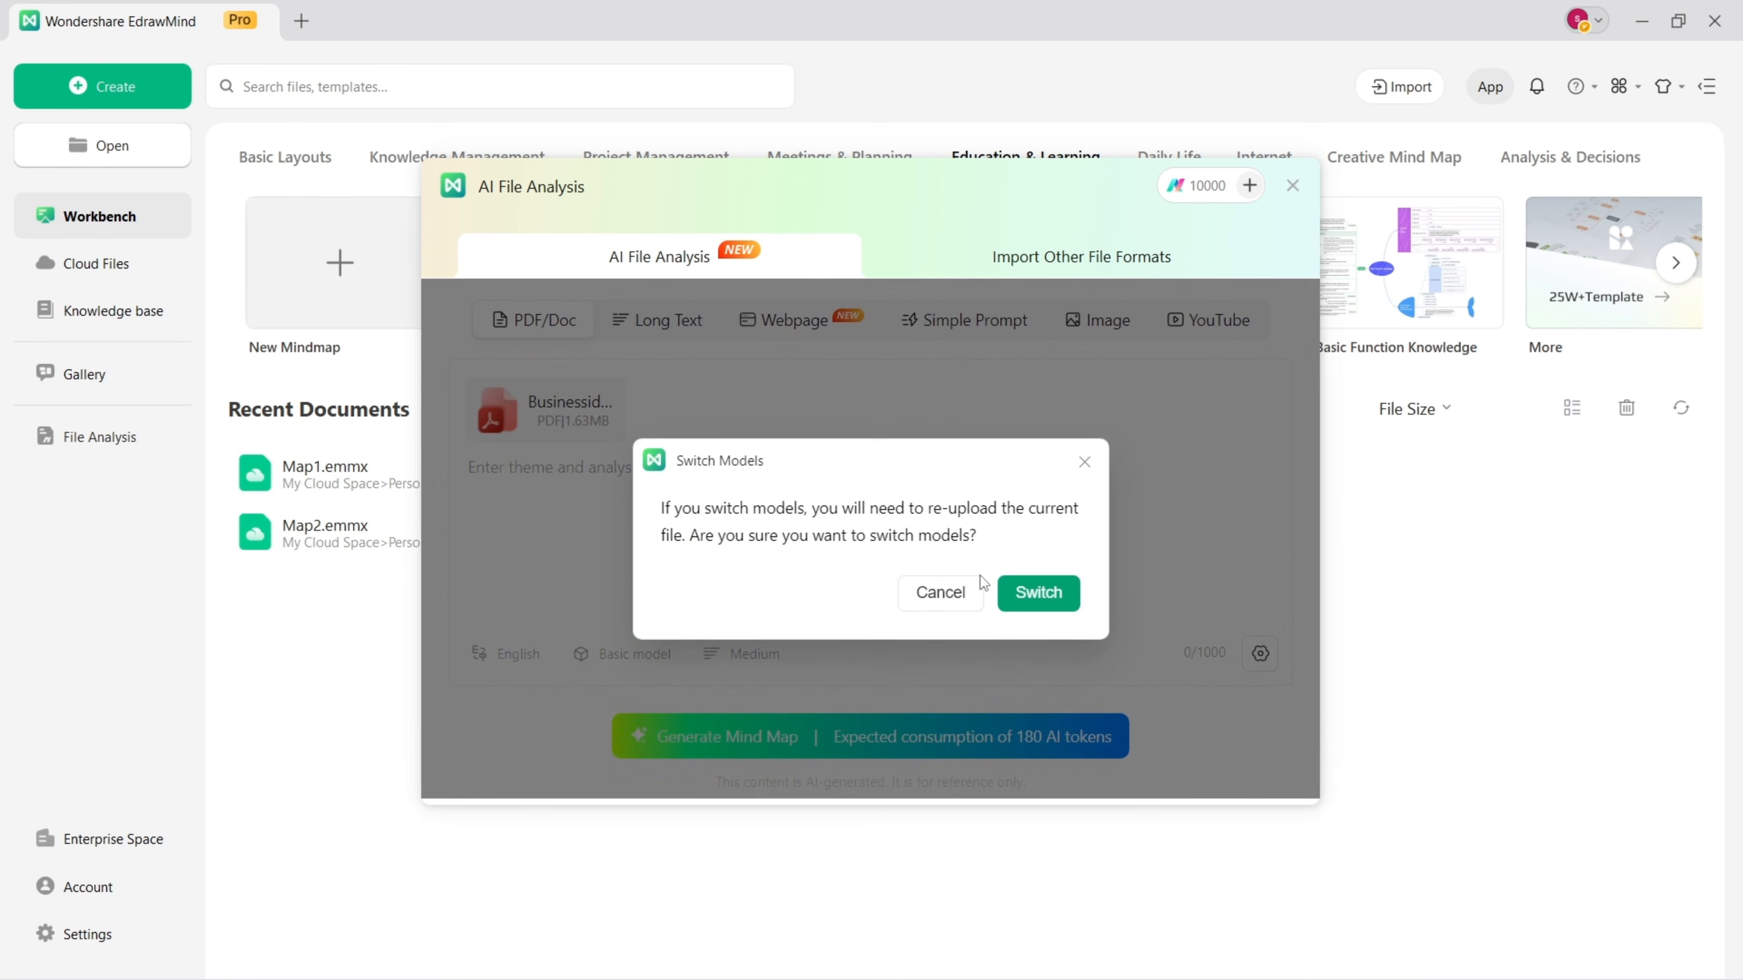
{"action": "left_click", "coordinate": [1085, 461]}
Step: Set the analysis detail level to Concise and generate the mind map from the uploaded PDF
{"action": "left_click", "coordinate": [773, 652]}
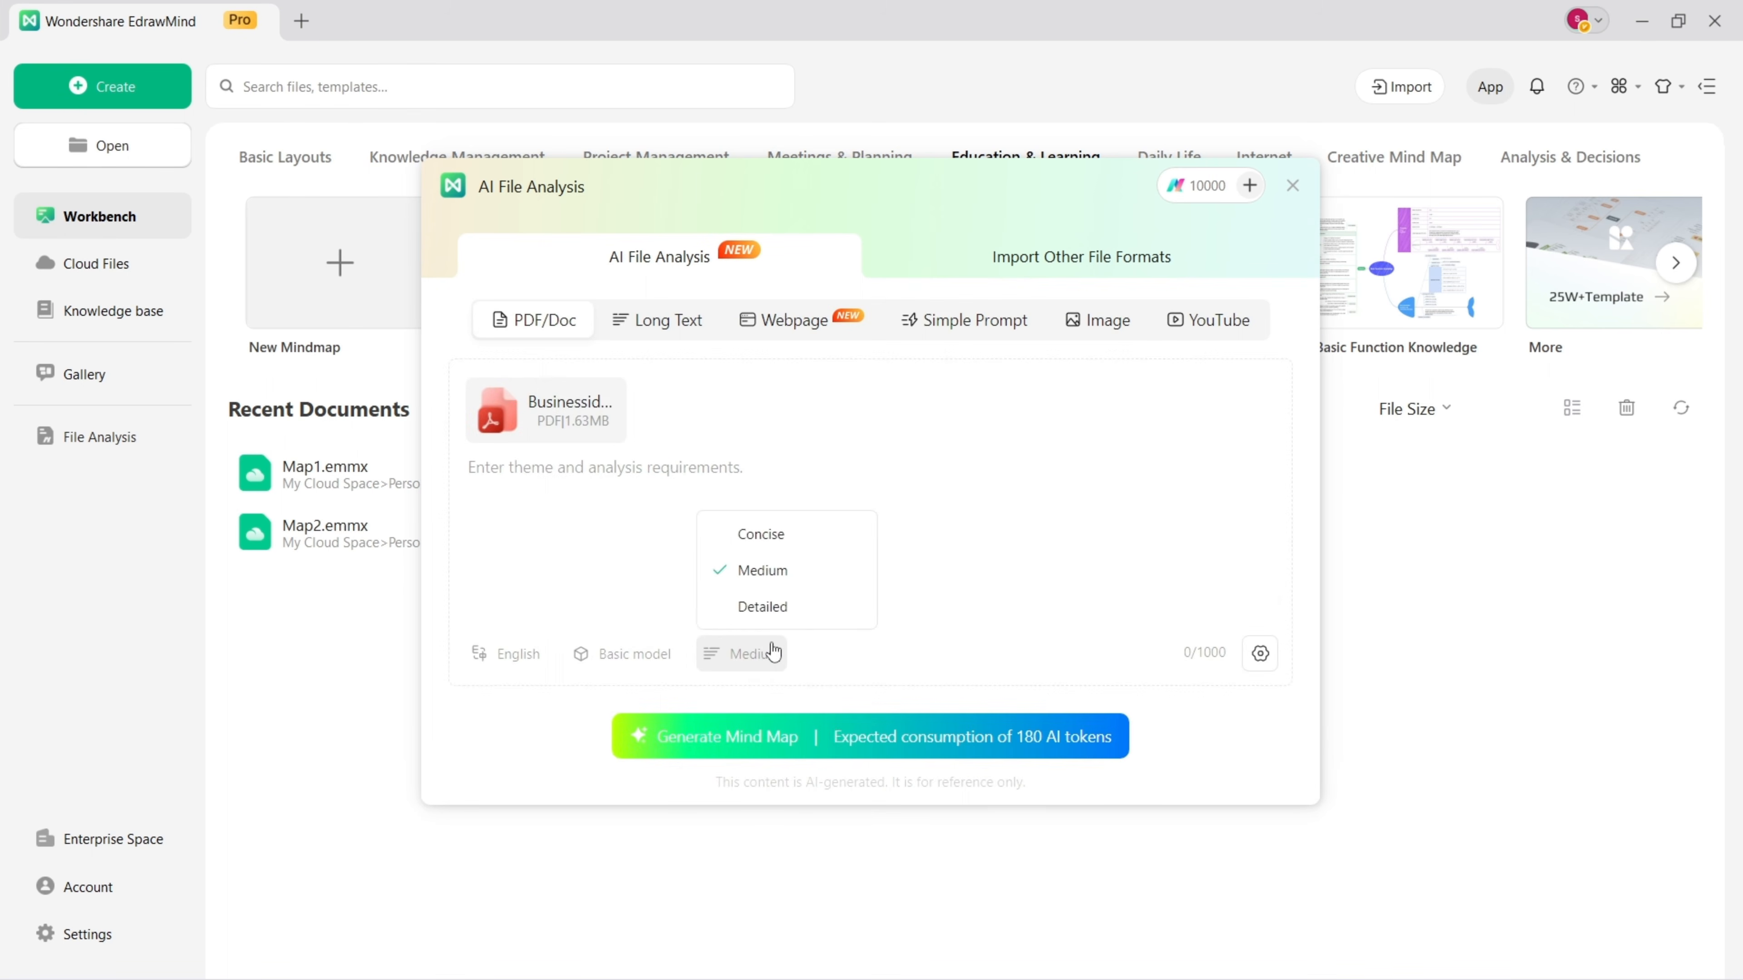
{"action": "left_click", "coordinate": [763, 535]}
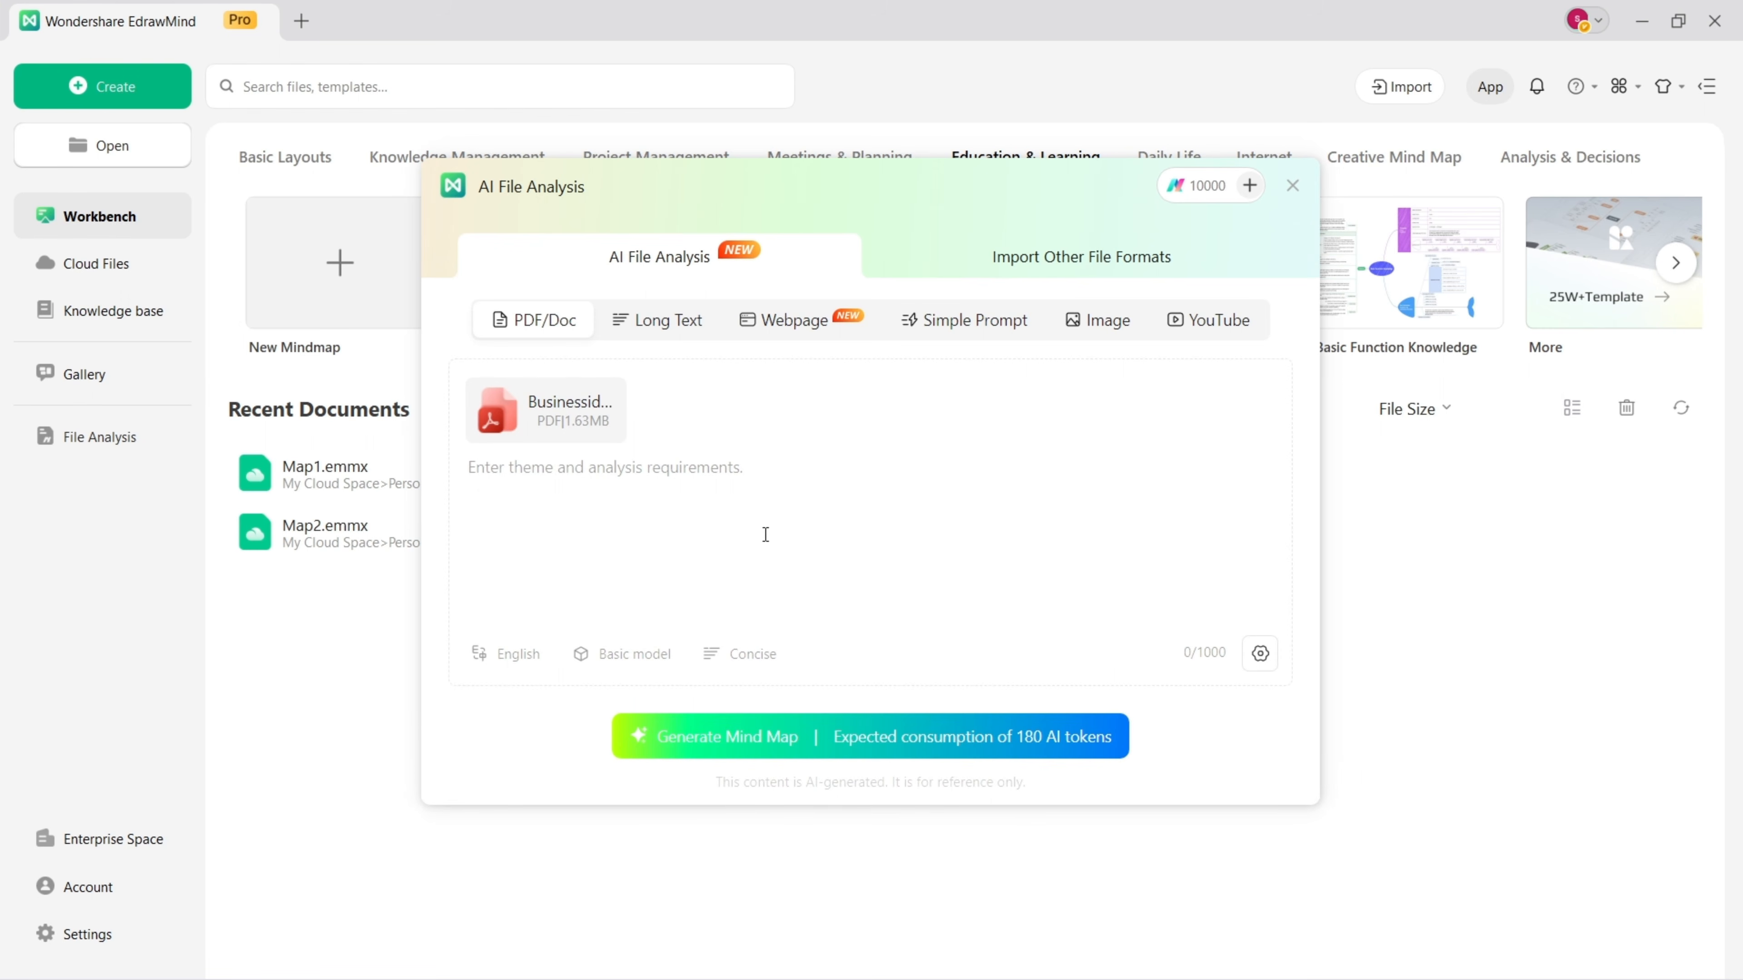
{"action": "left_click", "coordinate": [962, 736]}
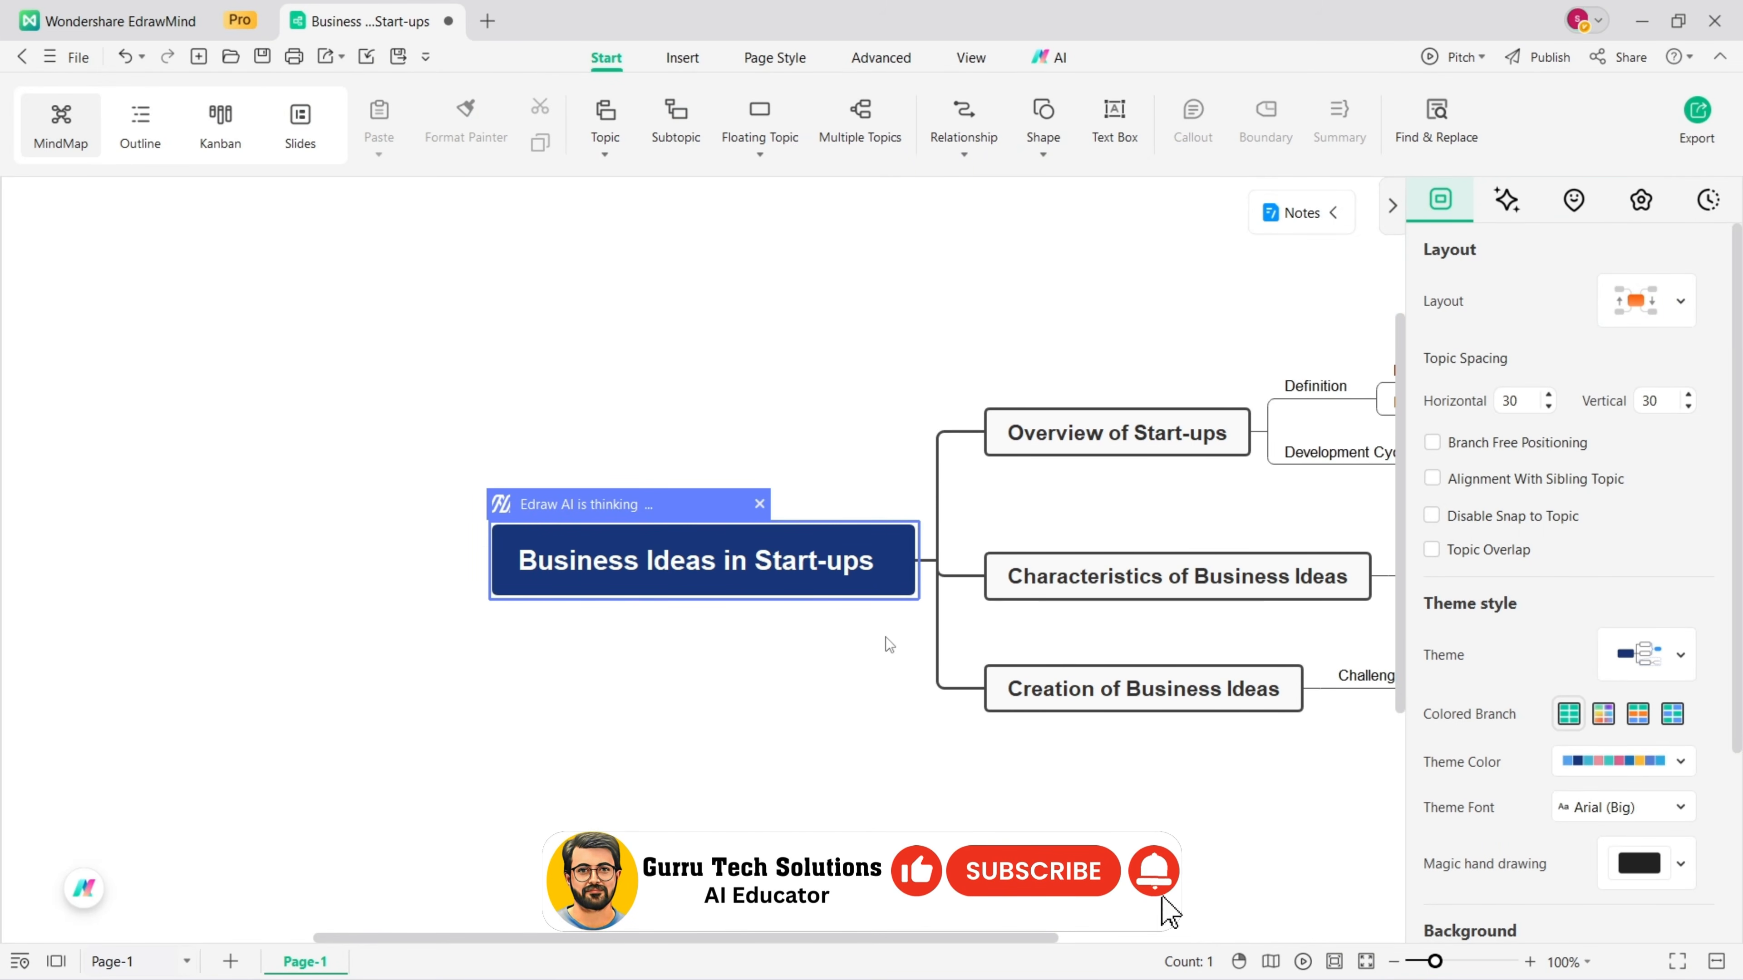
Step: Check the generated mind map as a whole and dismiss the theme style and layout suggestions
{"action": "scroll", "coordinate": [770, 674], "scroll_direction": "down", "scroll_amount": 6}
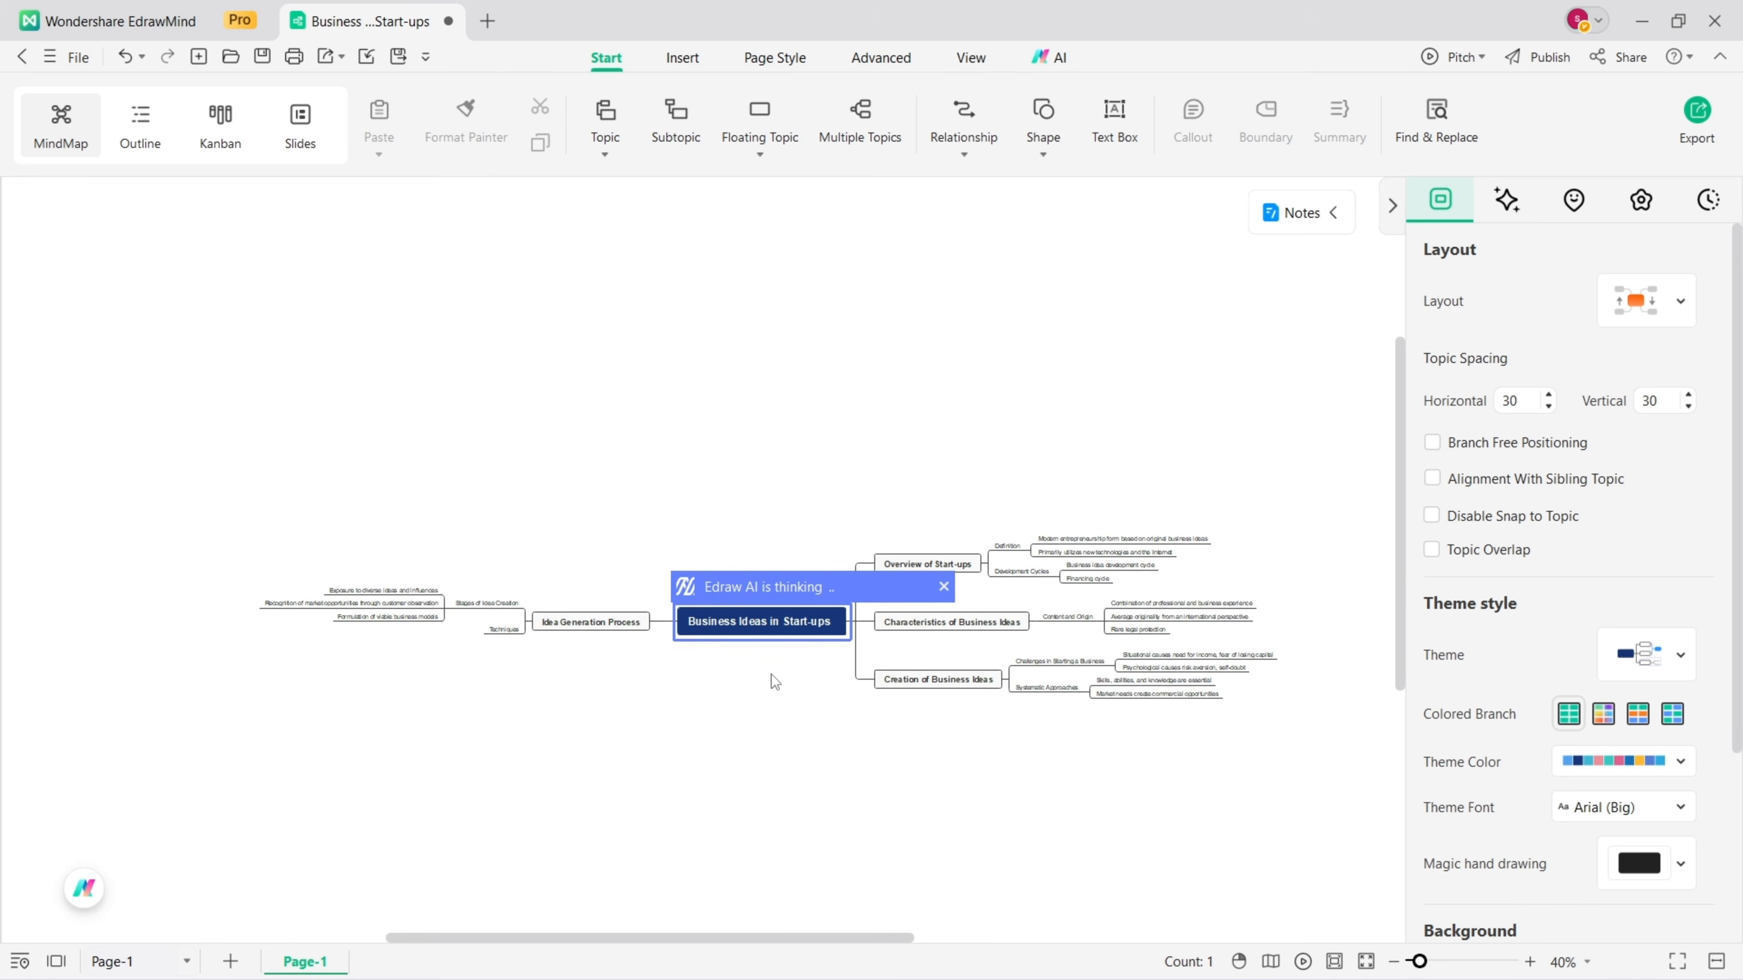
{"action": "scroll", "coordinate": [769, 674], "scroll_direction": "up", "scroll_amount": 3}
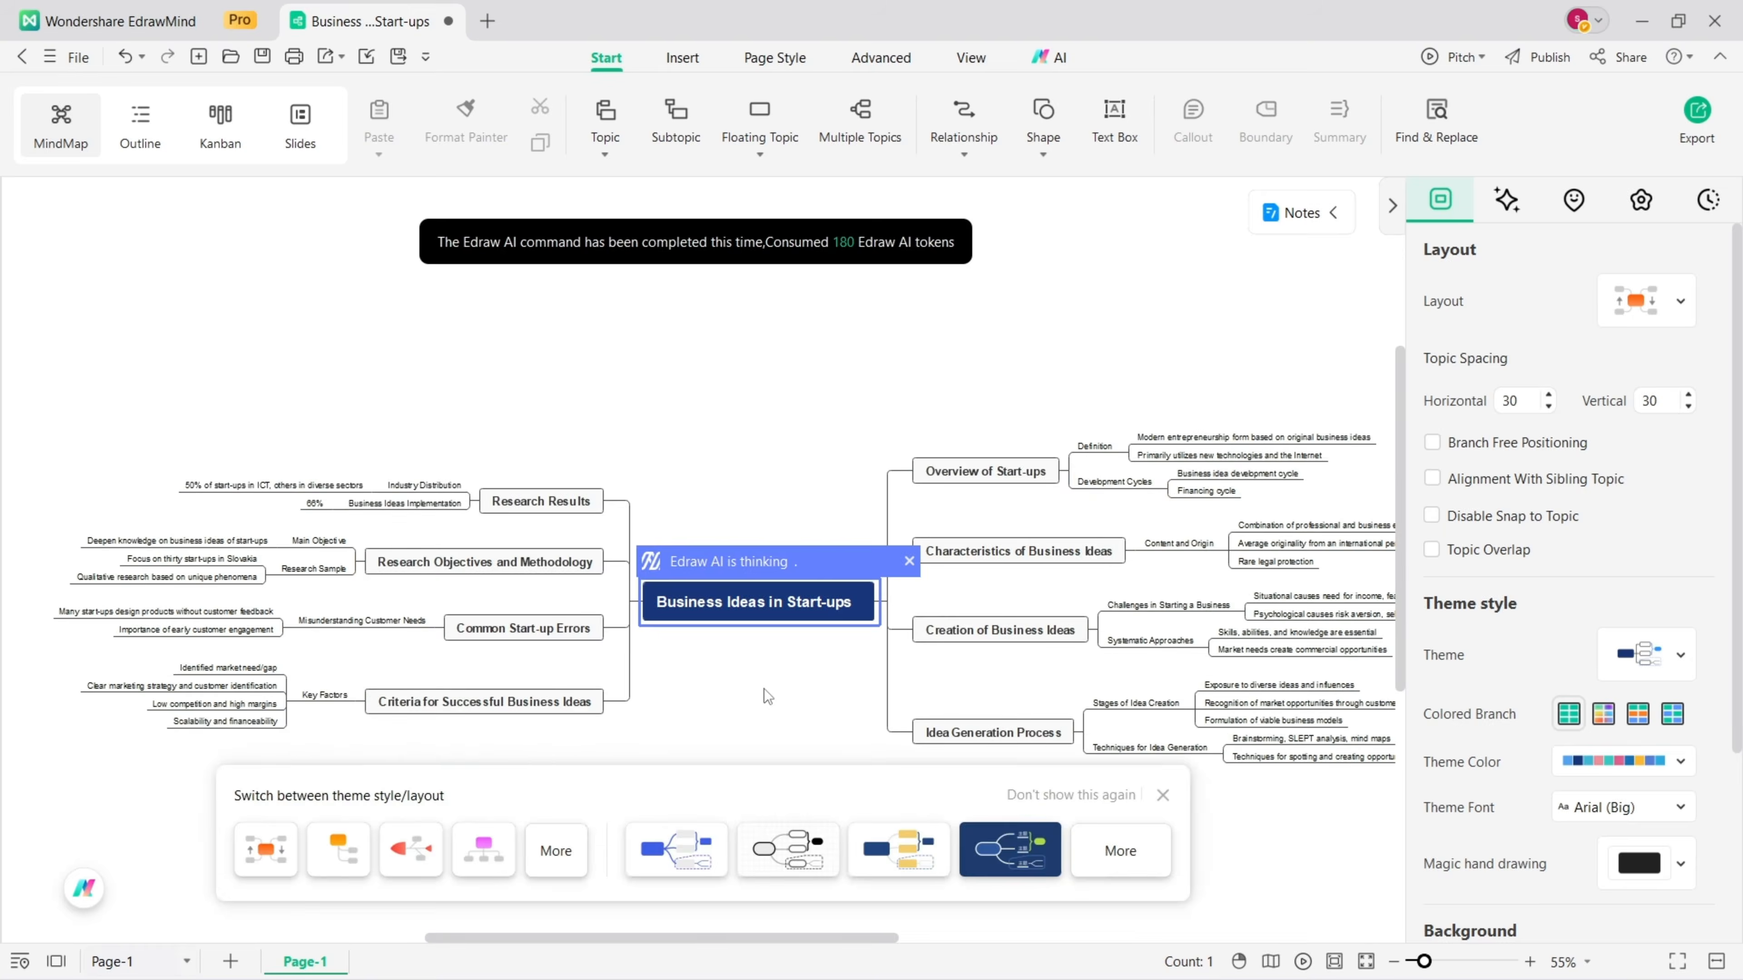
{"action": "left_click", "coordinate": [1162, 795]}
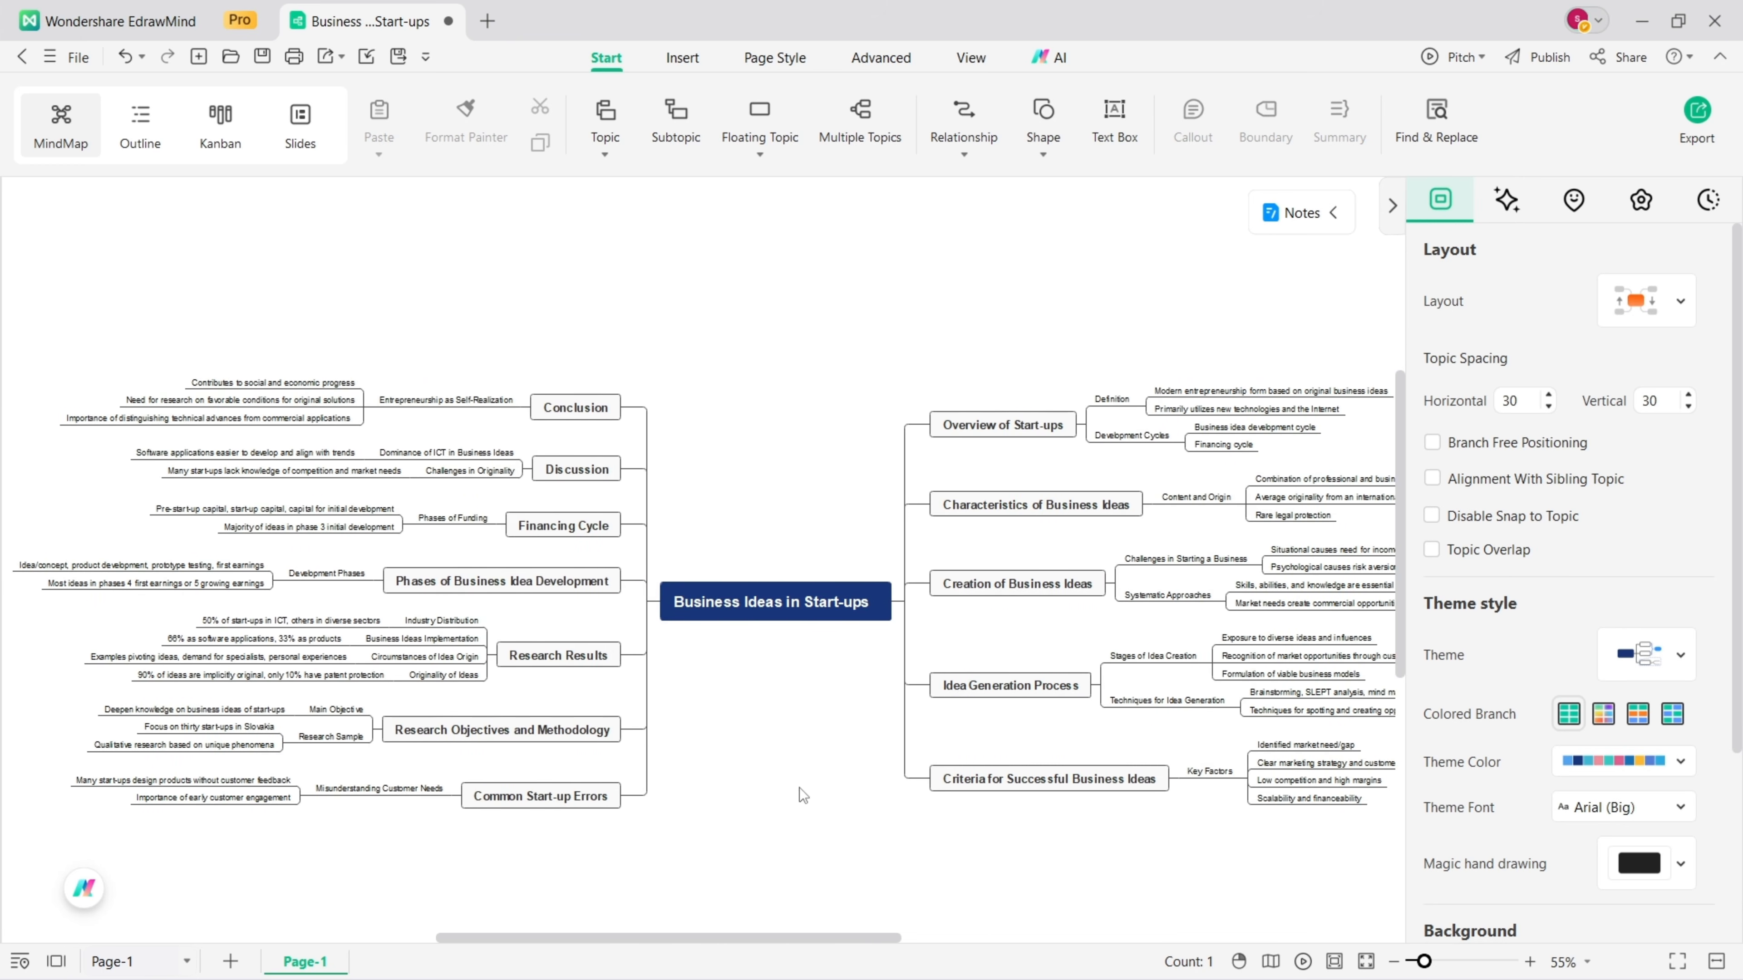
Step: Collapse and re-expand the subtopics under Entrepreneurship as Self-Realization and Financing Cycle
{"action": "left_click", "coordinate": [374, 410]}
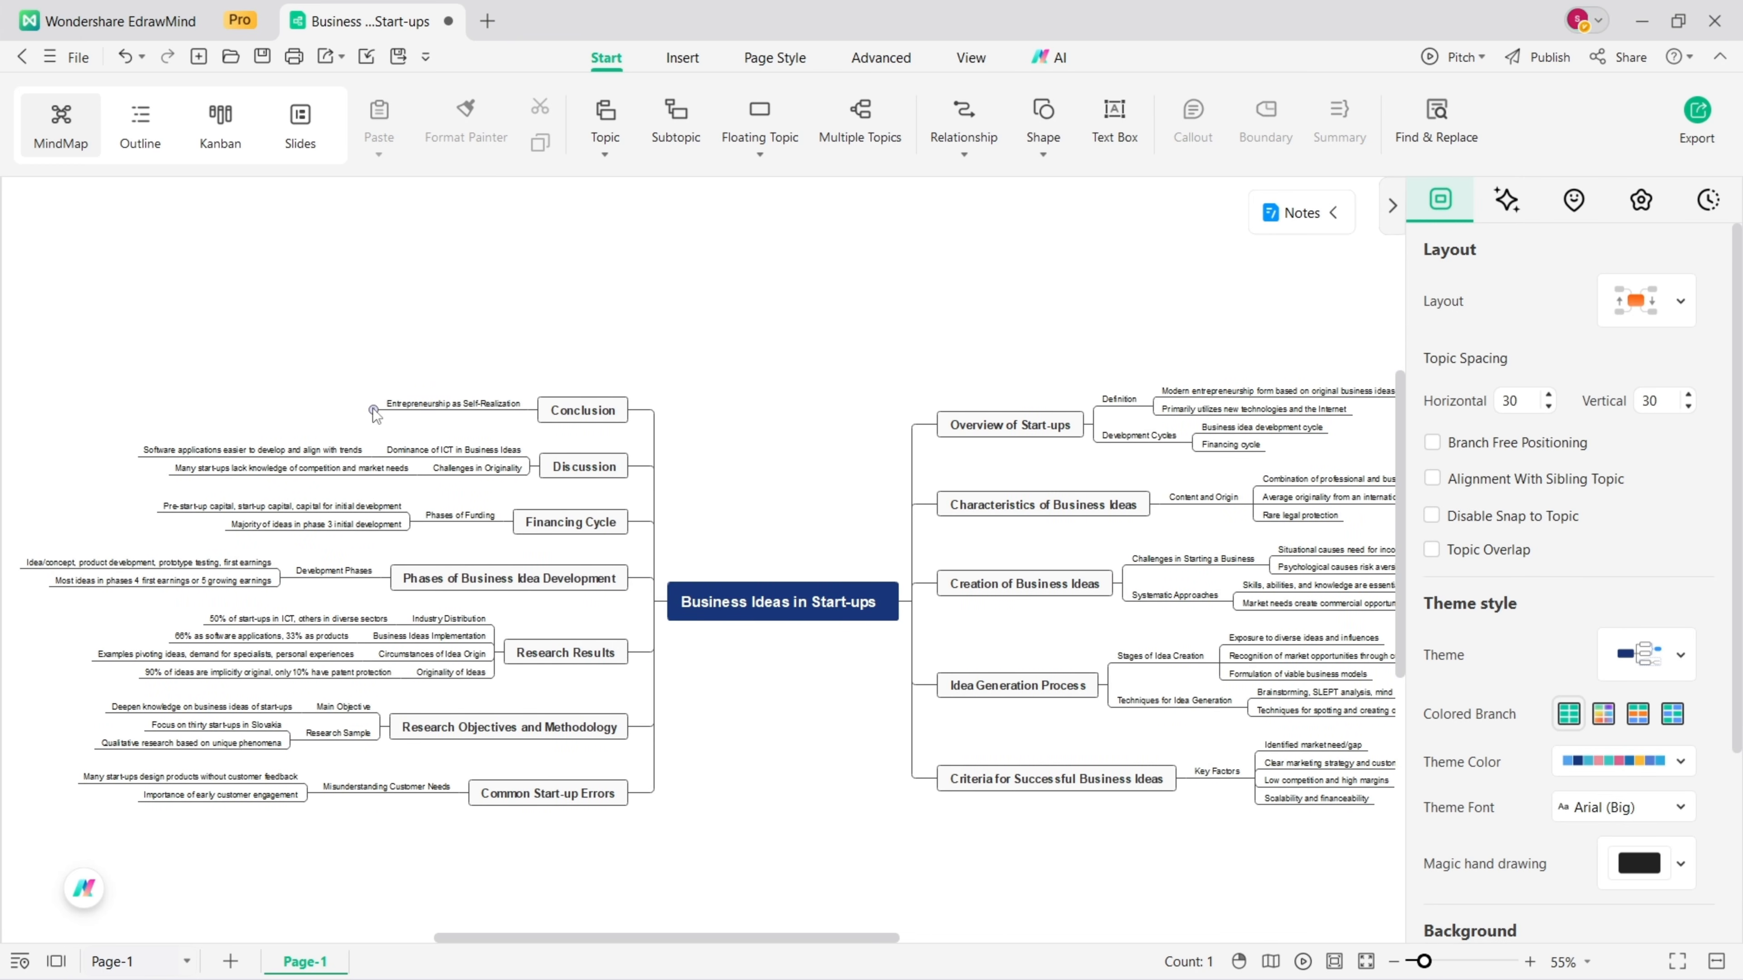
{"action": "left_click", "coordinate": [374, 409]}
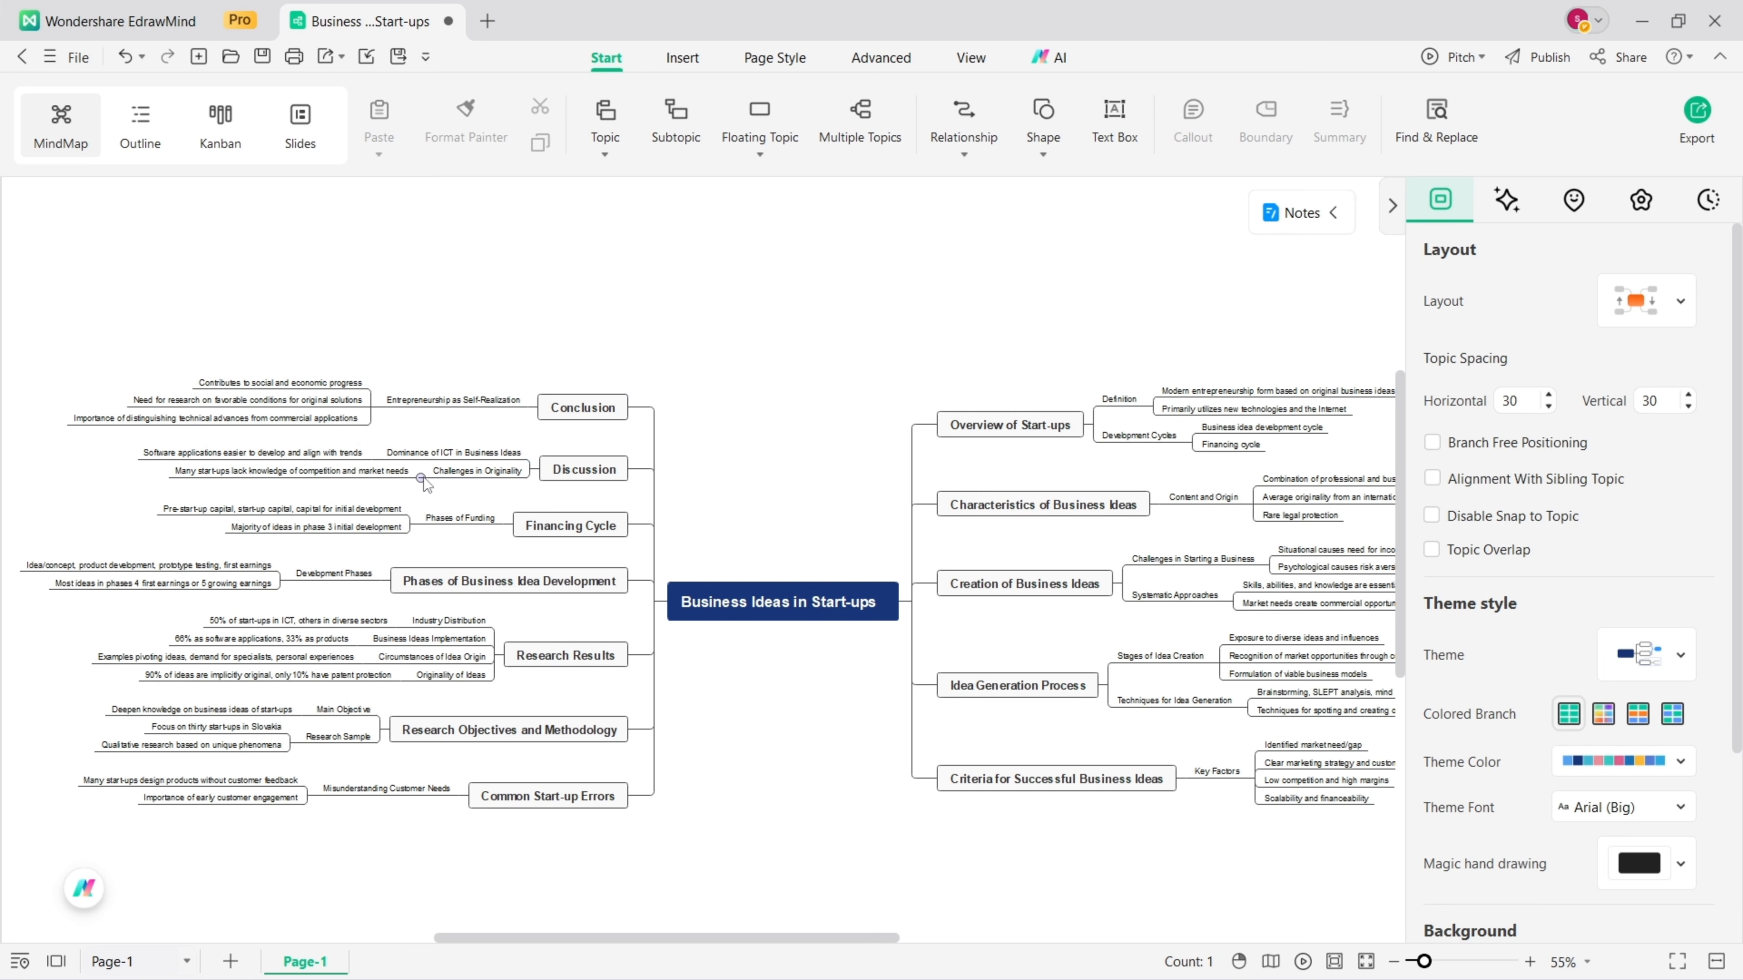
{"action": "left_click", "coordinate": [507, 527]}
{"action": "left_click", "coordinate": [507, 525]}
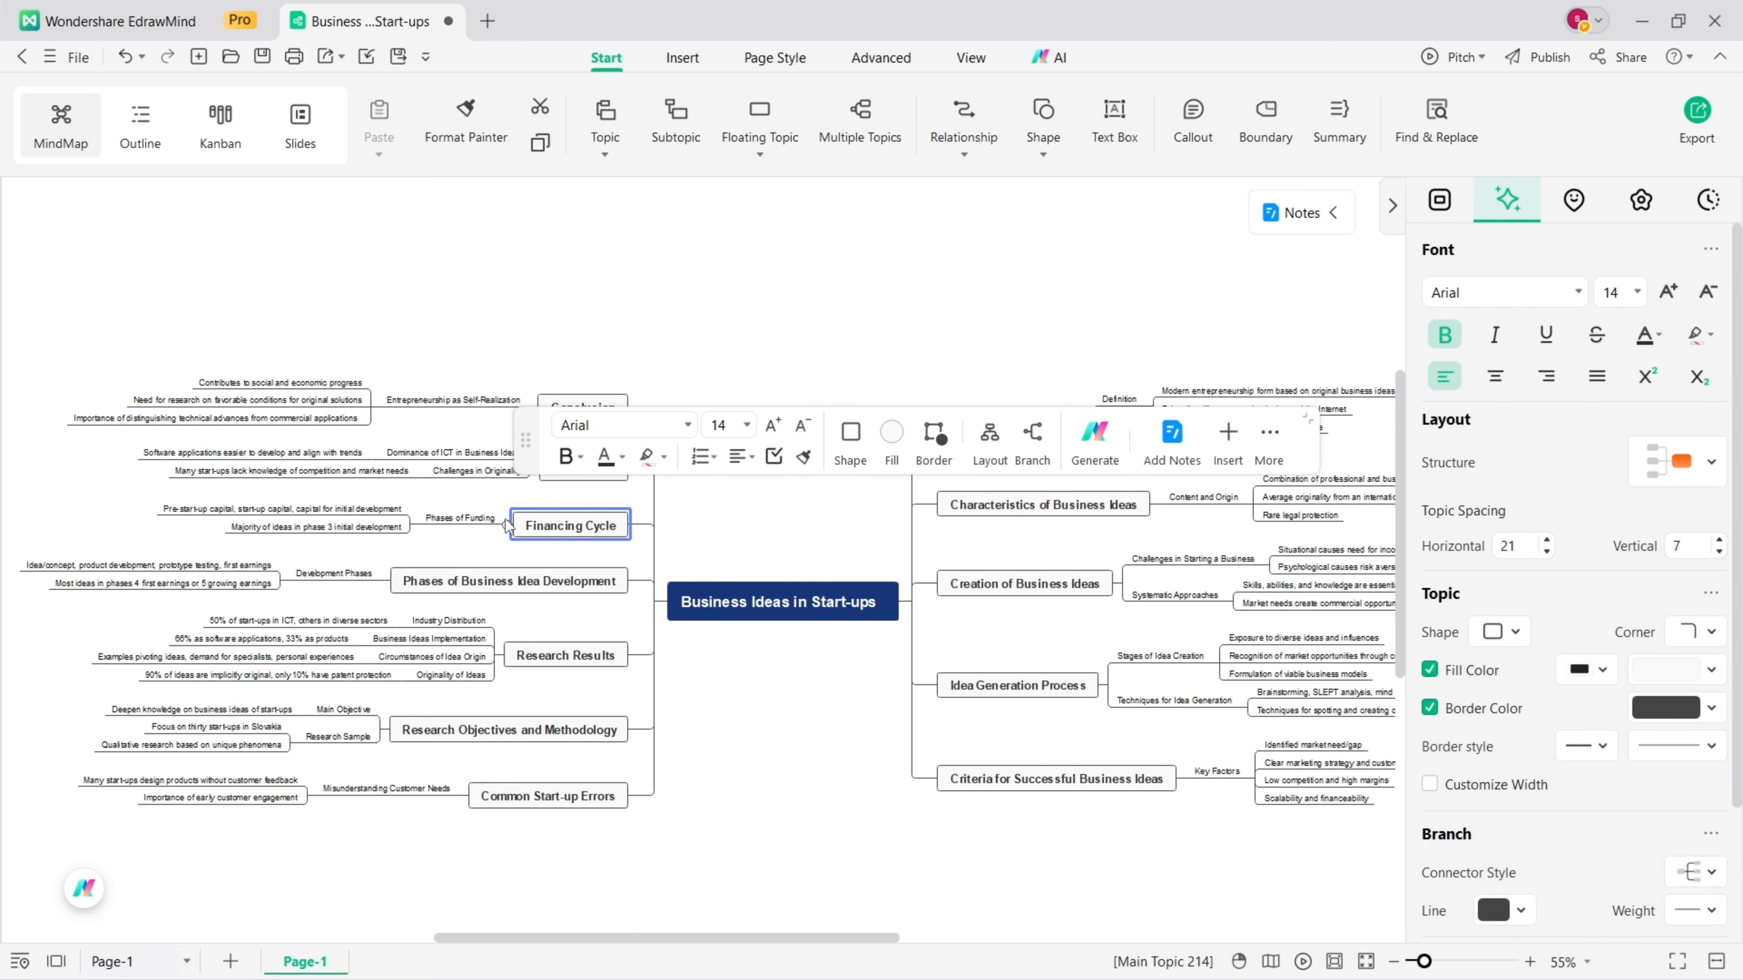
{"action": "left_click", "coordinate": [773, 543]}
Step: Fill the central topic "Business Ideas in Start-ups" with the standard orange colour
{"action": "left_click", "coordinate": [776, 602]}
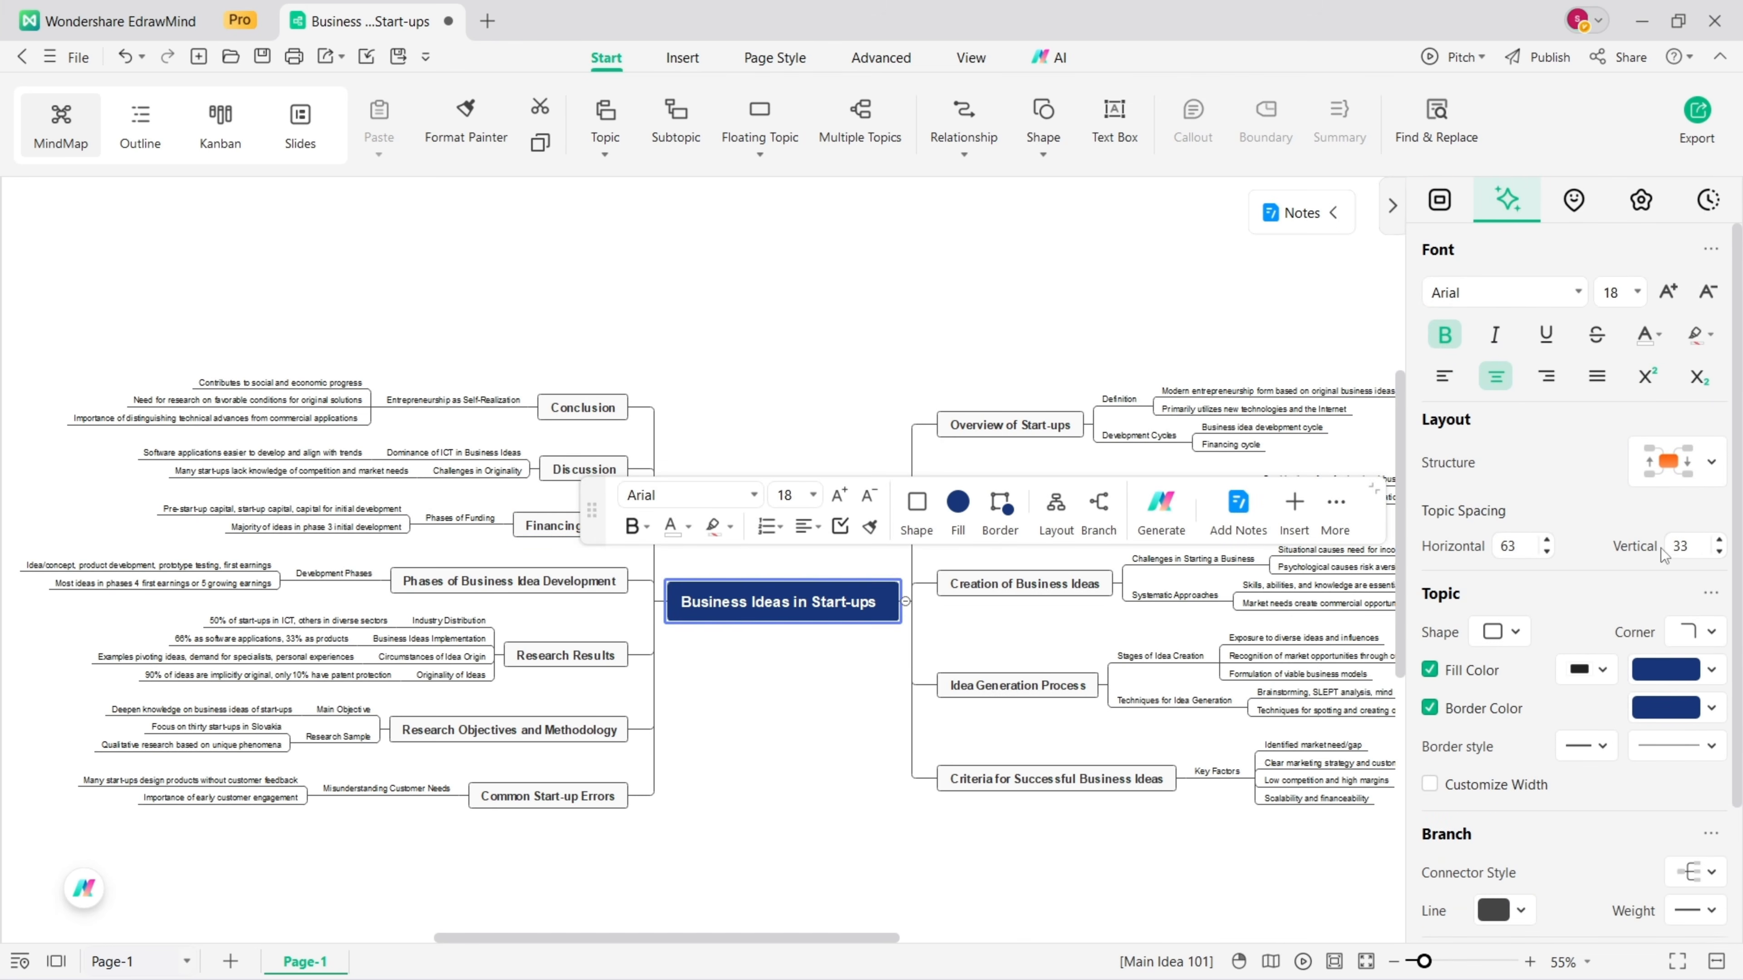
{"action": "left_click", "coordinate": [1658, 674]}
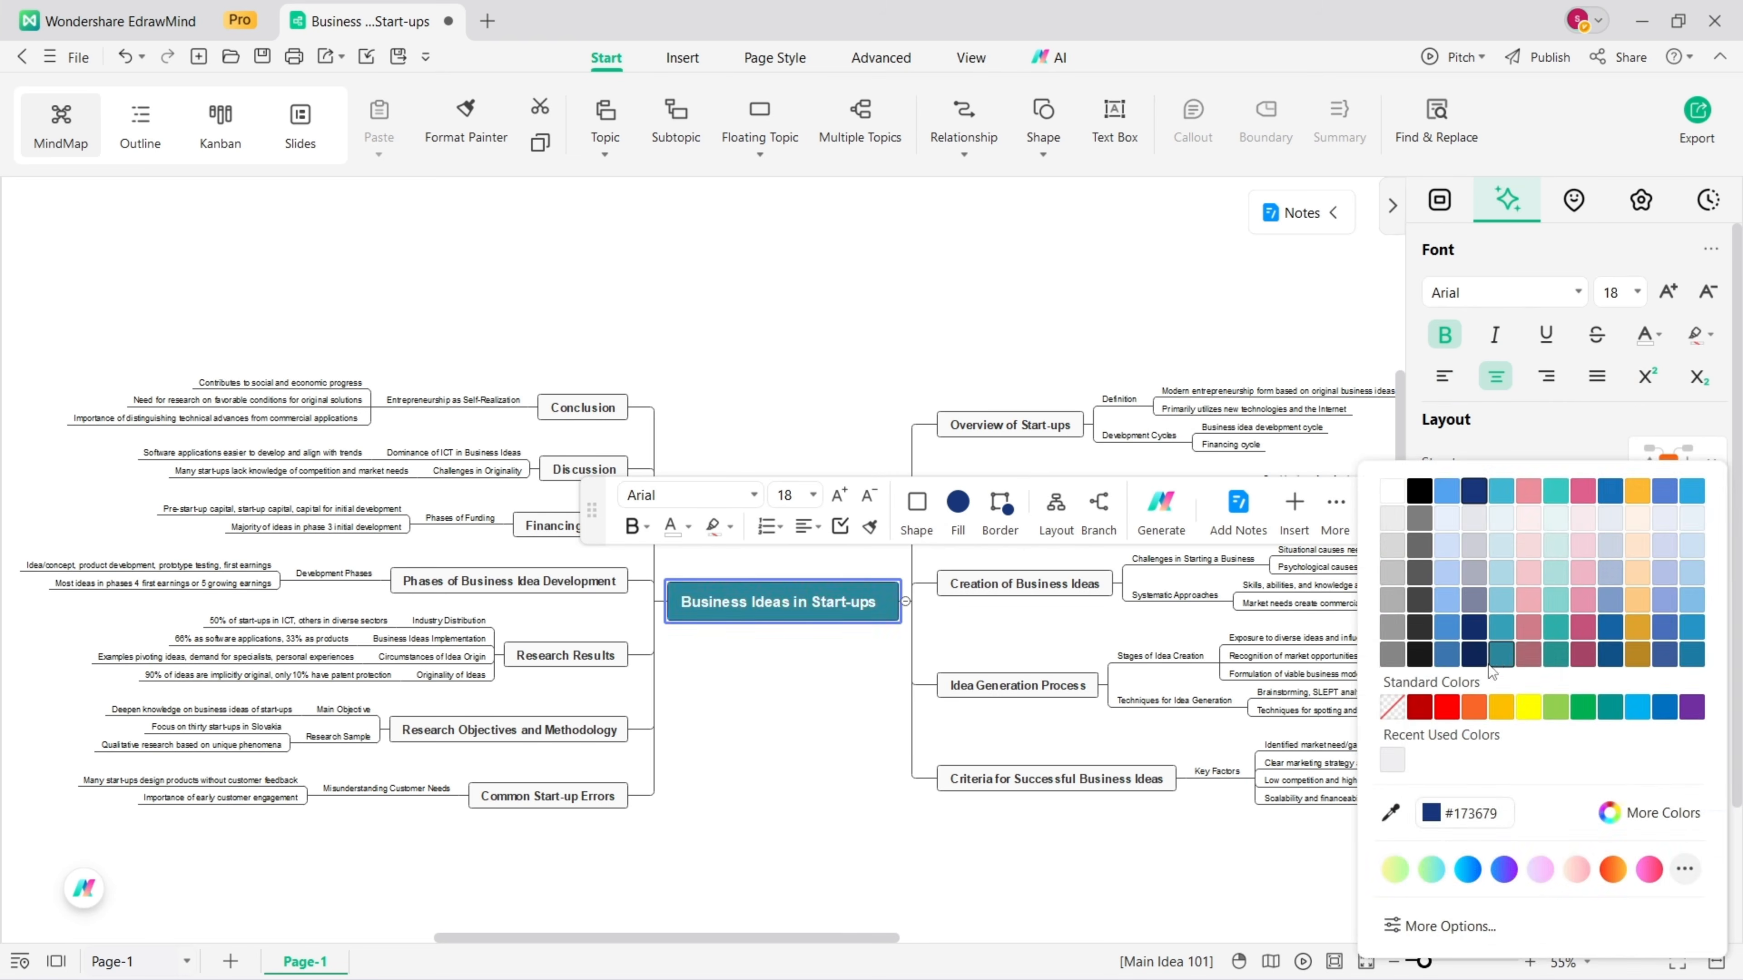
{"action": "left_click", "coordinate": [1524, 704]}
Step: Change the central topic's branch connectors to a curved style and give the branch lines a heavier weight
{"action": "scroll", "coordinate": [1574, 588], "scroll_direction": "down", "scroll_amount": 3}
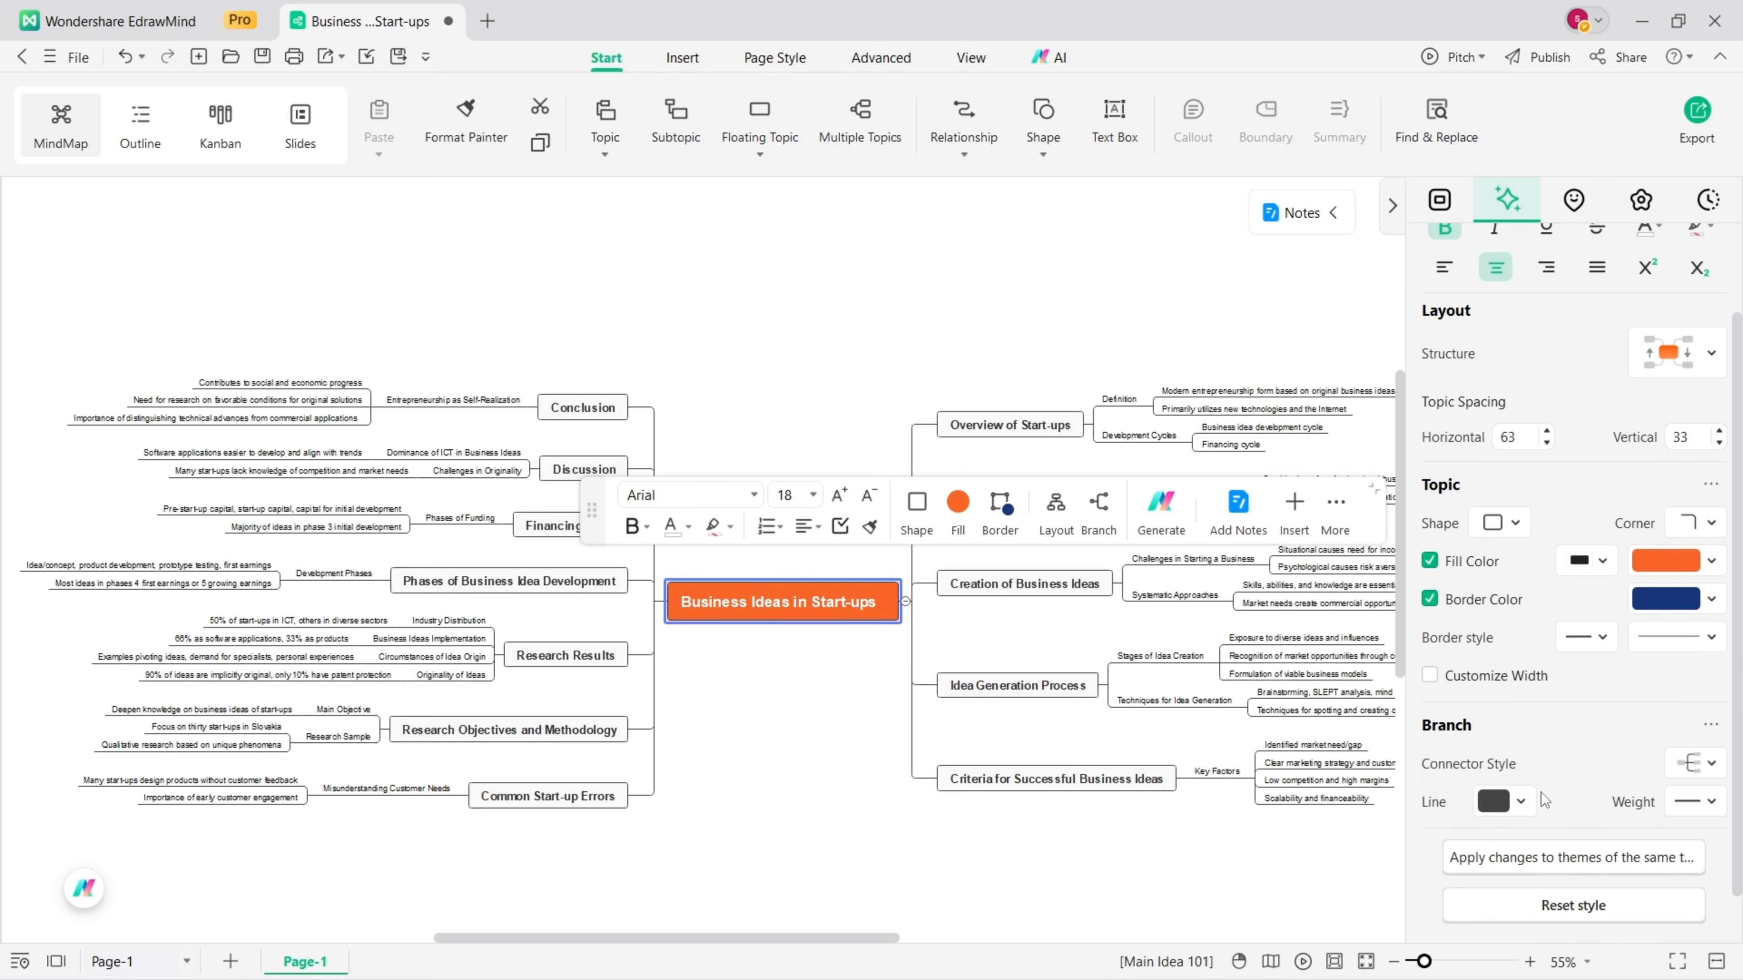
{"action": "left_click", "coordinate": [1695, 764]}
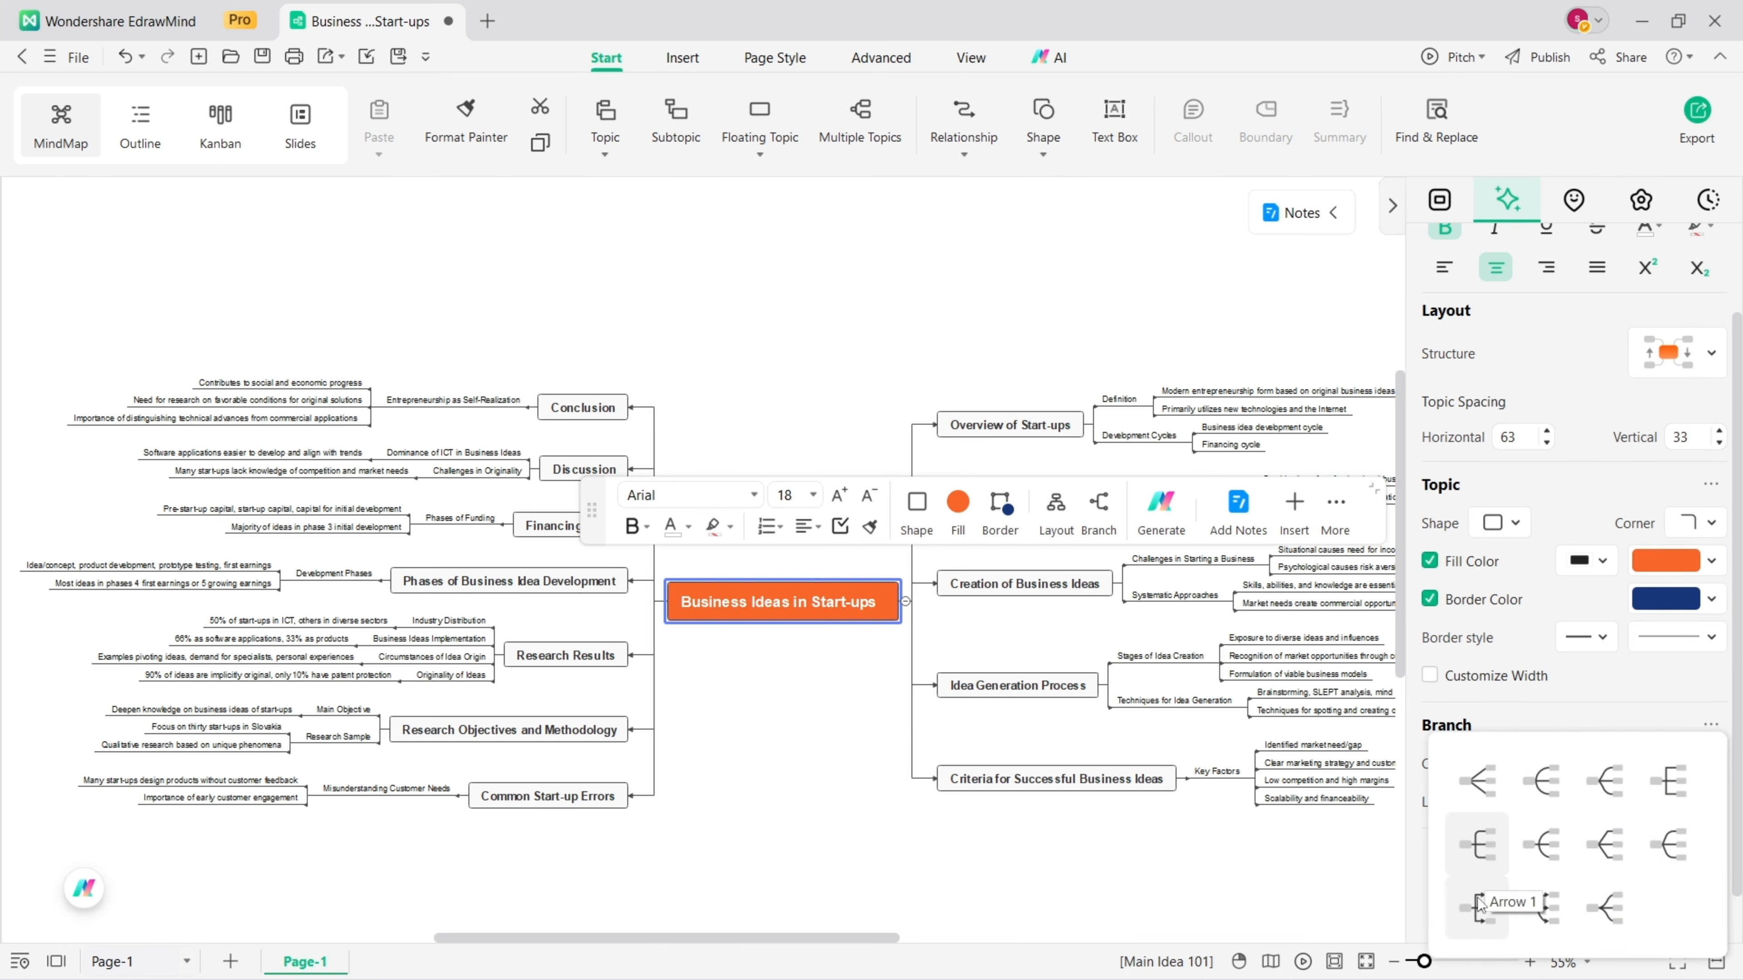
{"action": "left_click", "coordinate": [1476, 855]}
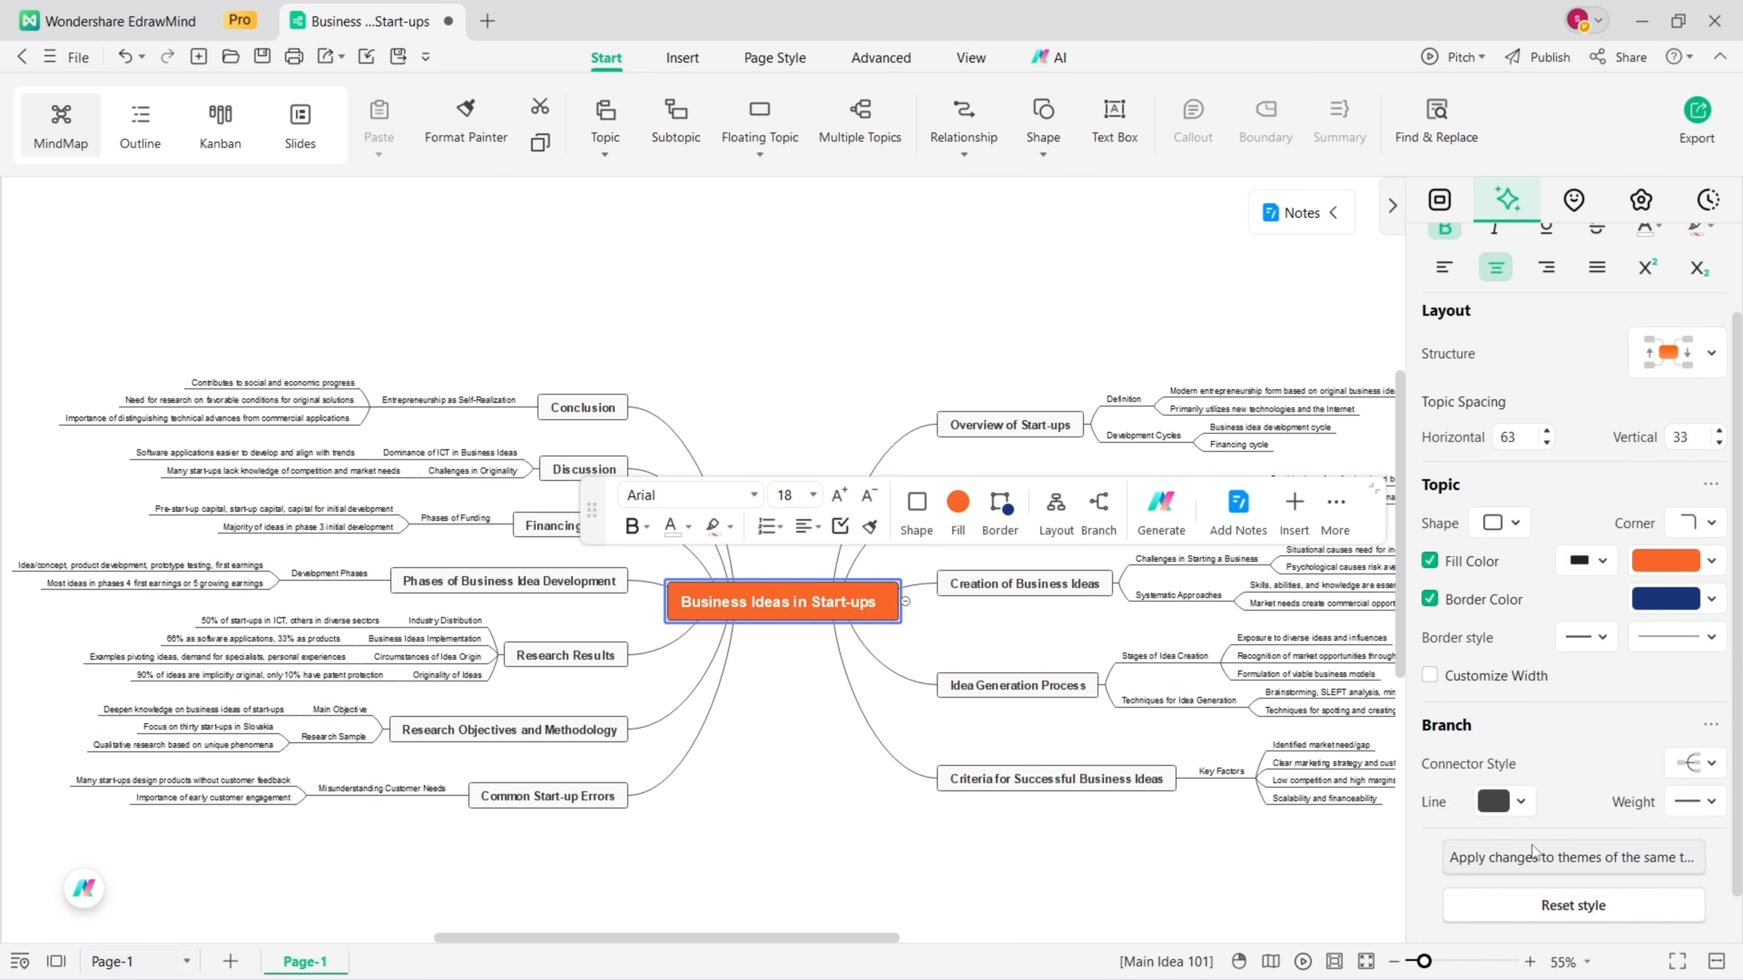
{"action": "left_click", "coordinate": [1695, 801]}
{"action": "left_click", "coordinate": [1591, 812]}
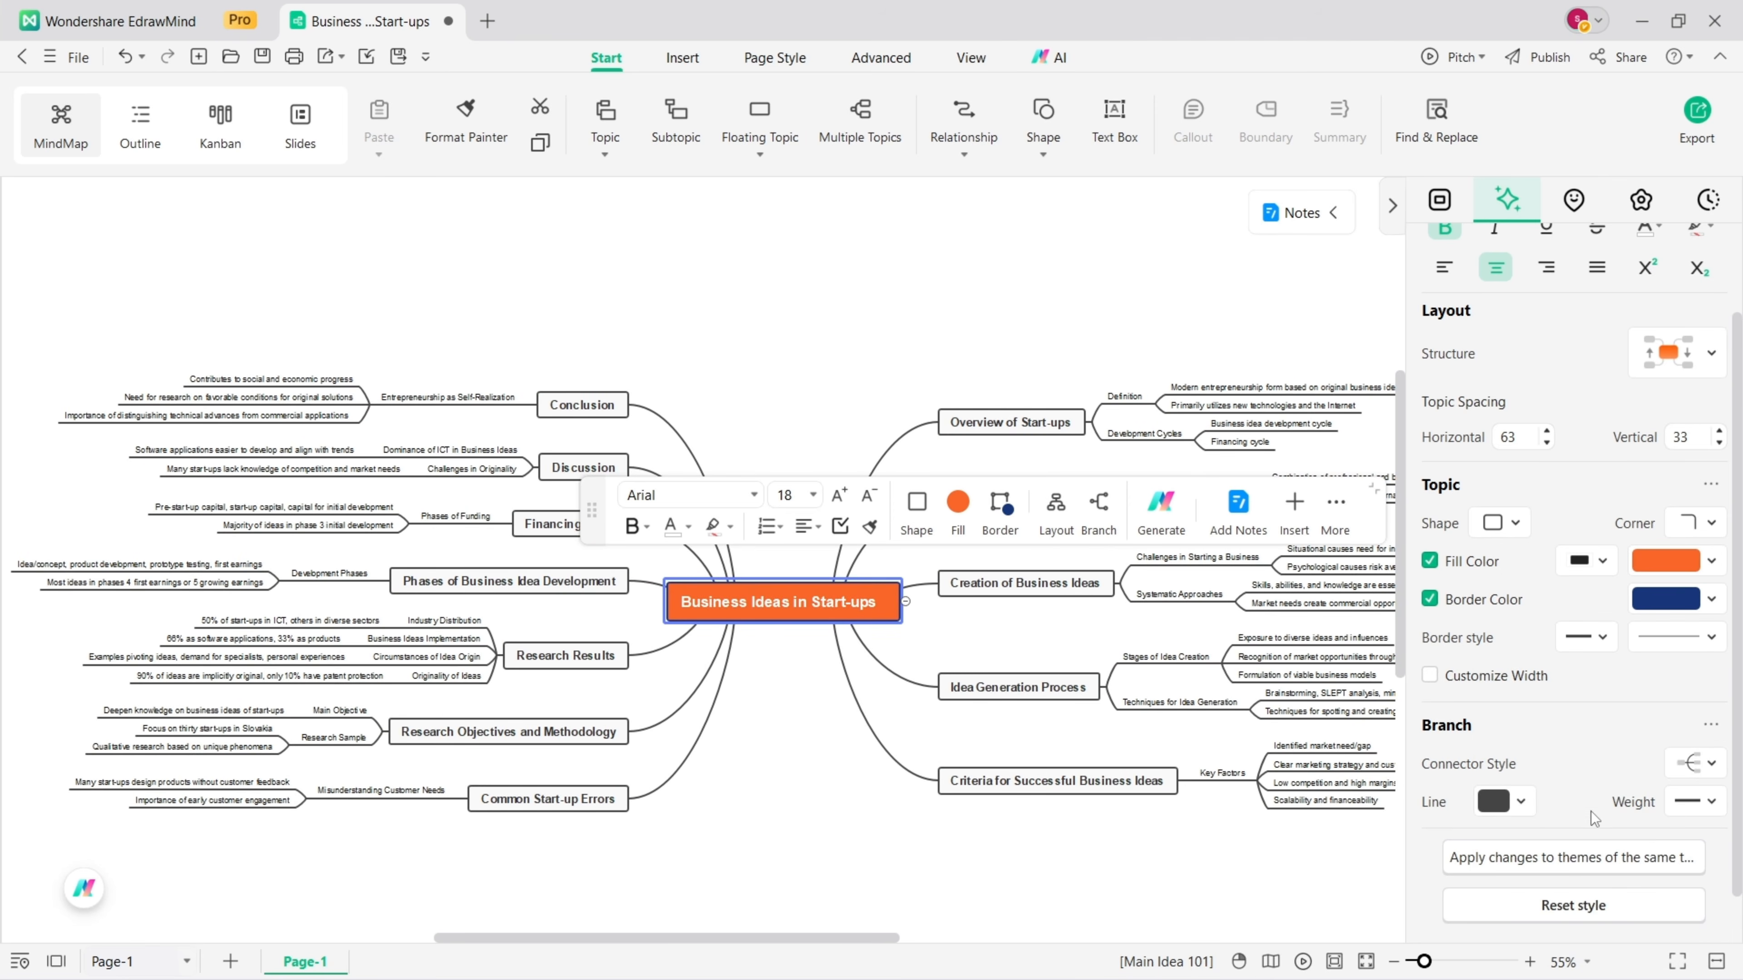
Step: Colour the central topic's branch lines dark yellow and deselect the topic
{"action": "left_click", "coordinate": [1514, 809]}
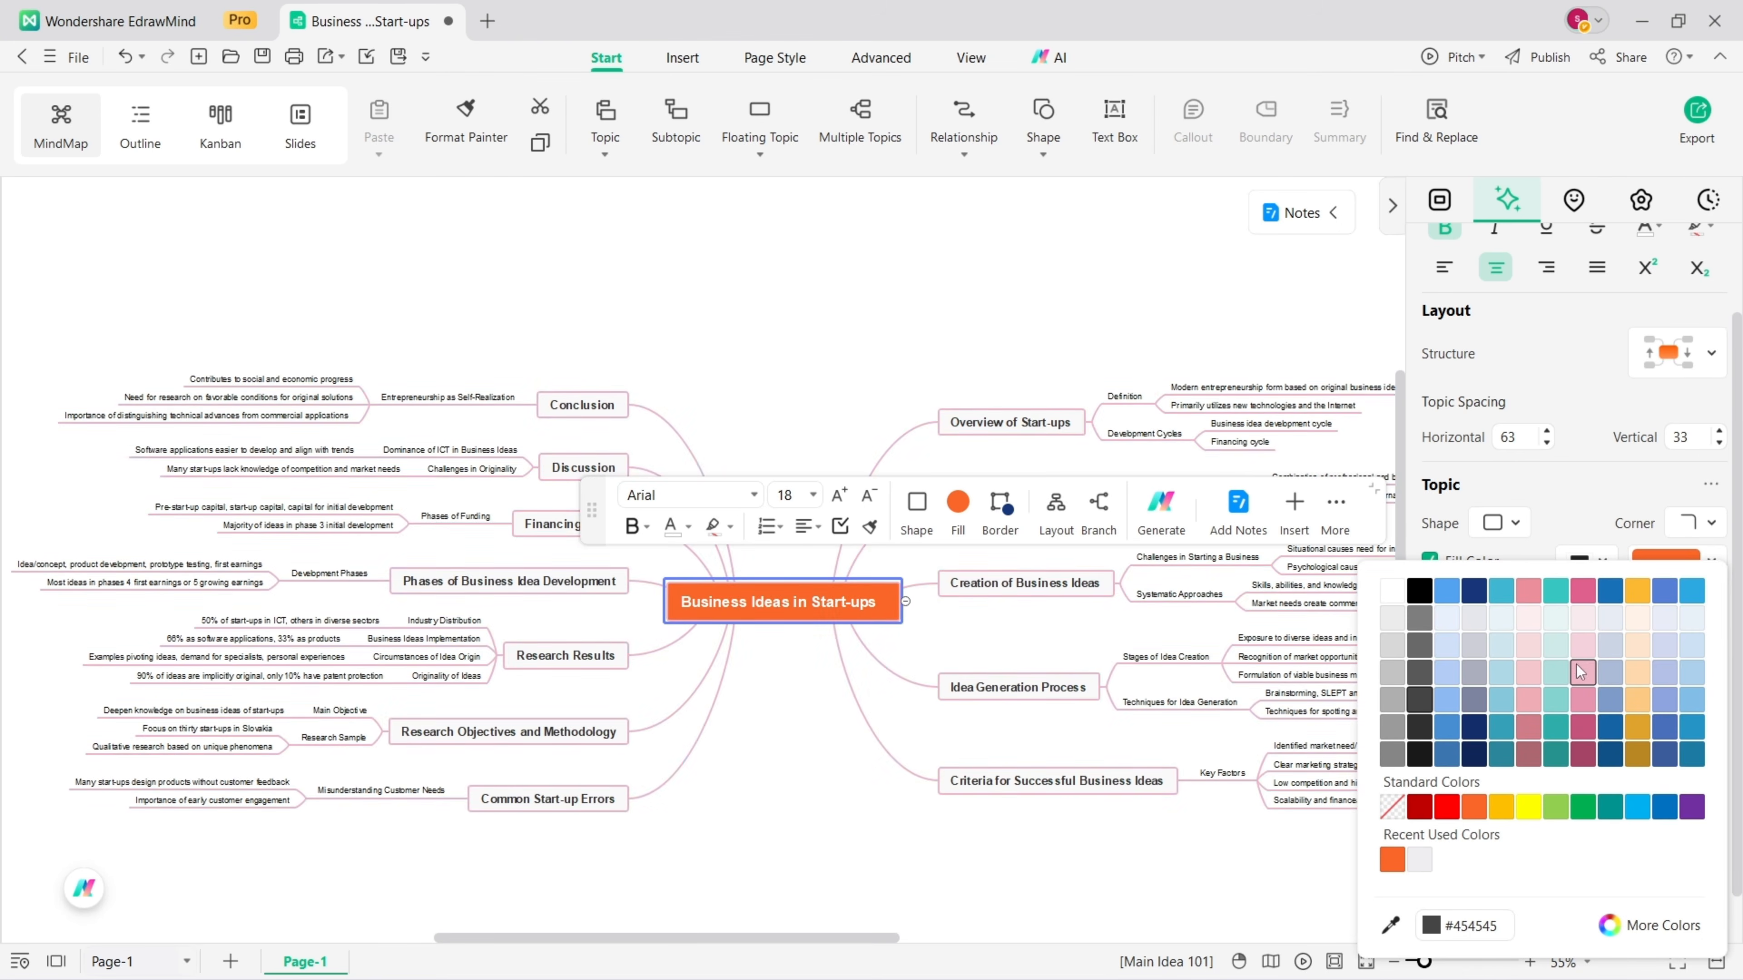
{"action": "left_click", "coordinate": [1639, 727]}
{"action": "scroll", "coordinate": [1623, 727], "scroll_direction": "down", "scroll_amount": 1}
{"action": "scroll", "coordinate": [1623, 726], "scroll_direction": "up", "scroll_amount": 1}
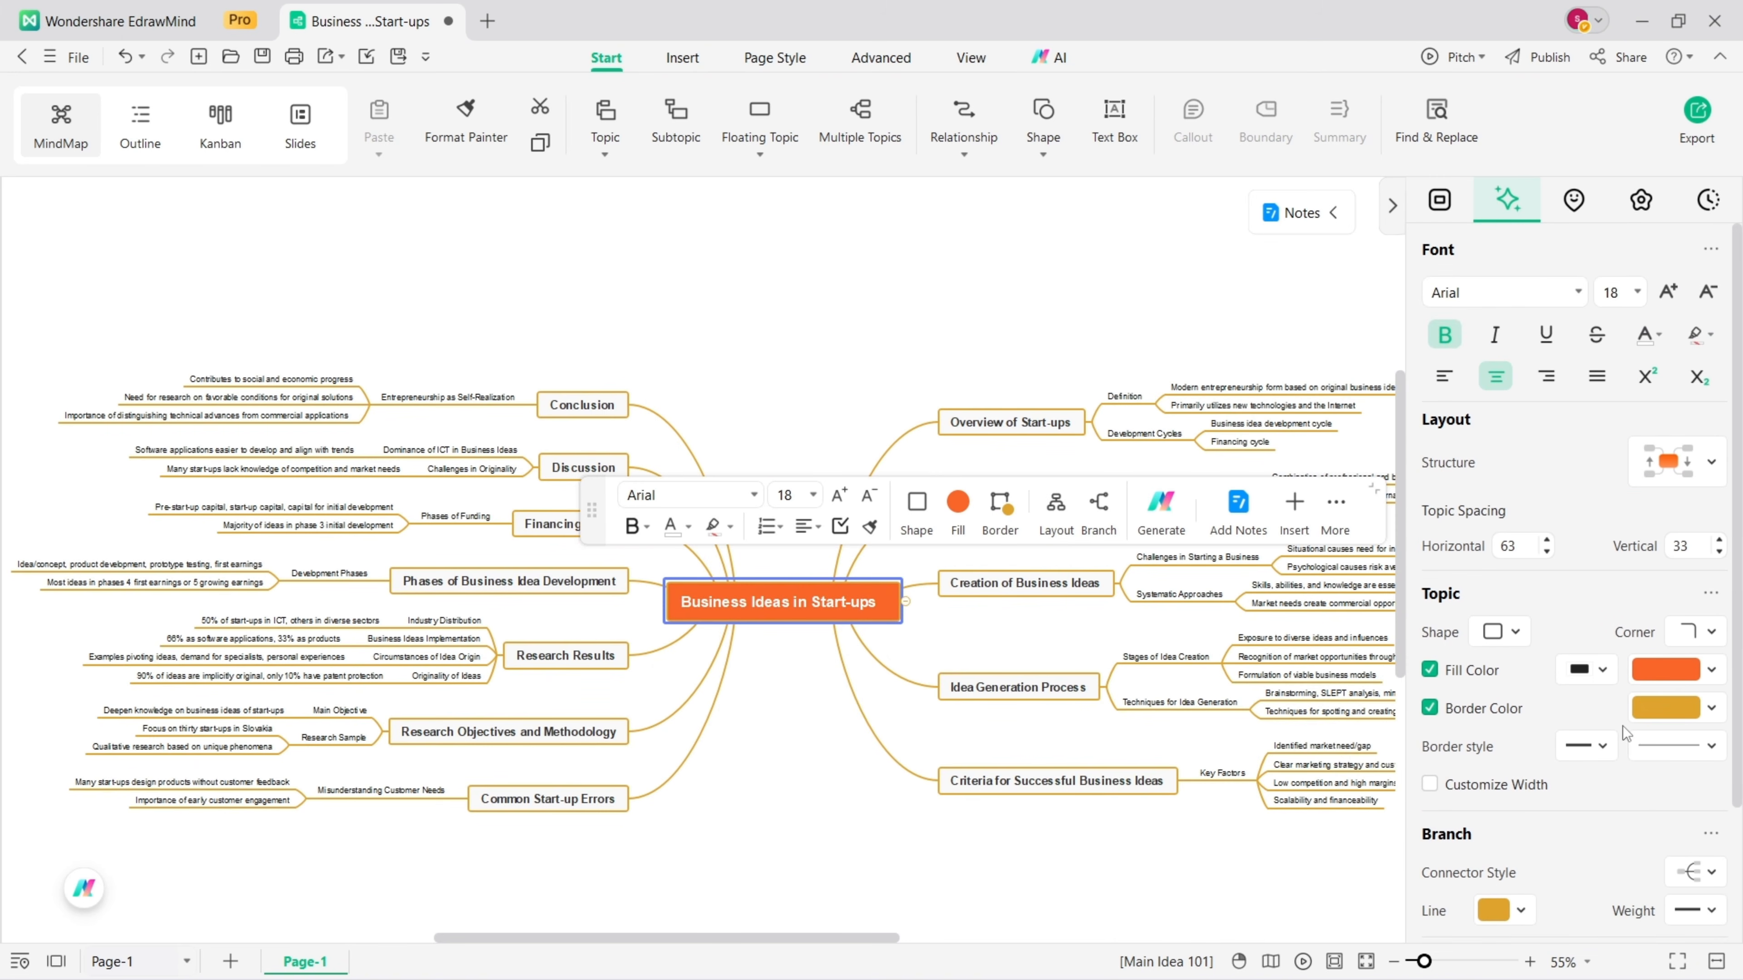
{"action": "left_click", "coordinate": [855, 323]}
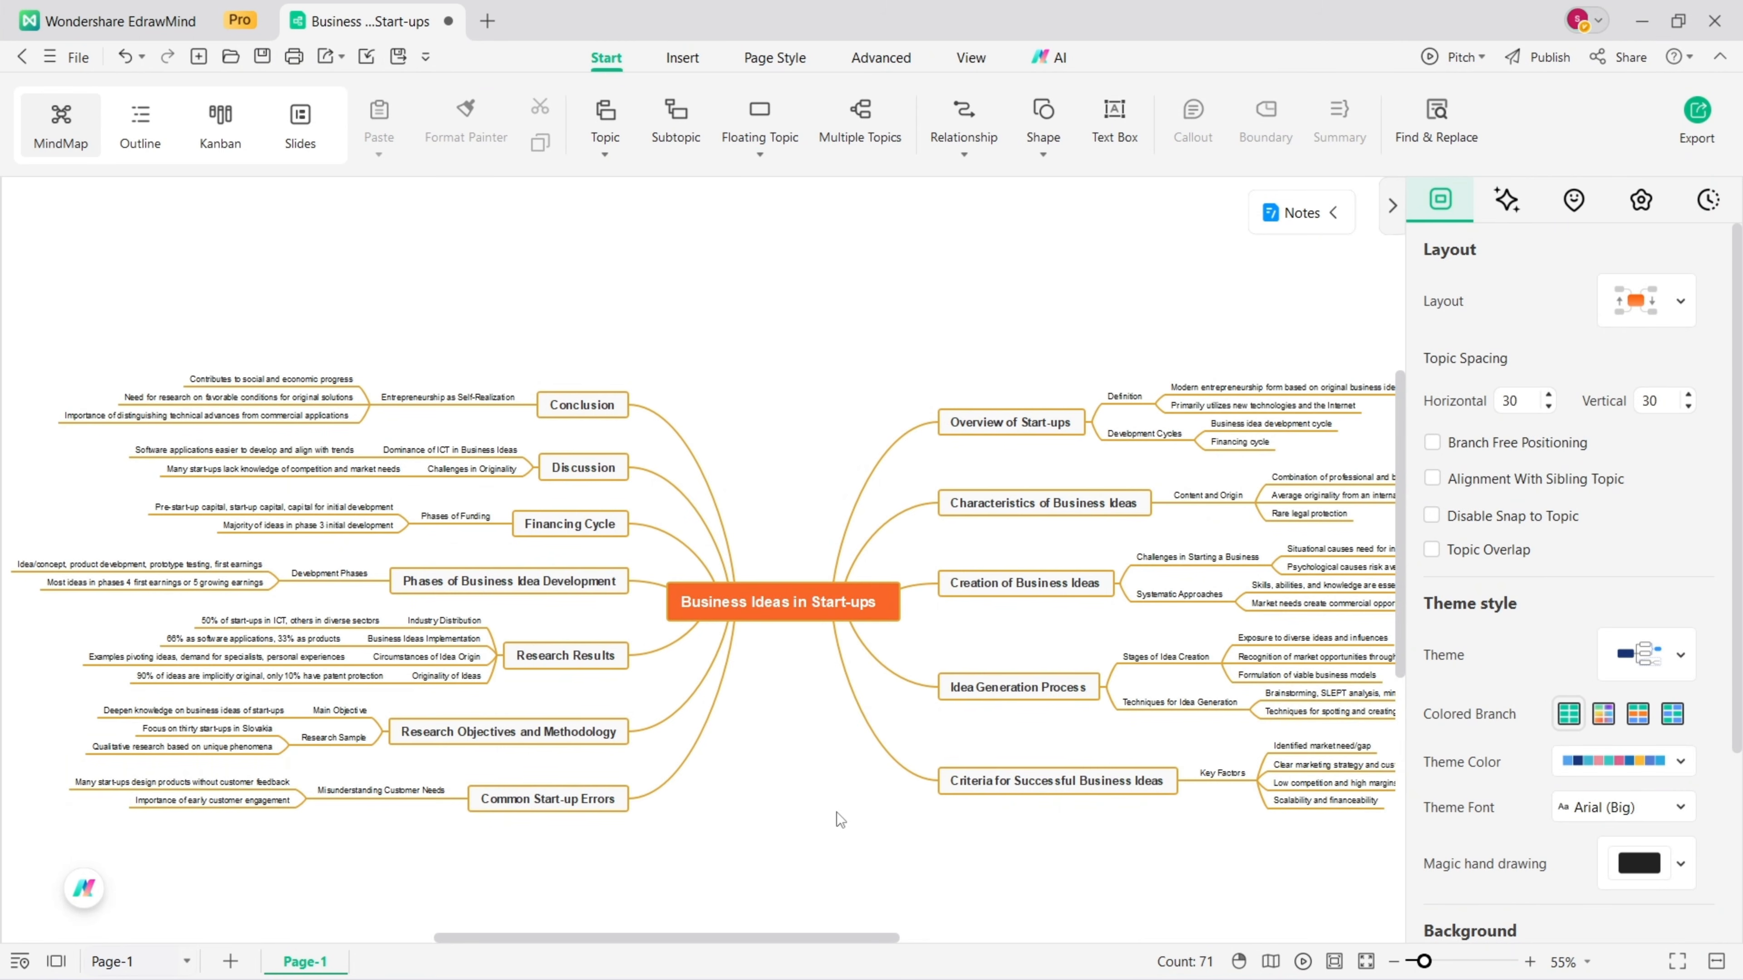
Step: Add the note "this topic is very important" to the central topic "Business Ideas in Start-ups" and close the notes
{"action": "left_click", "coordinate": [866, 605]}
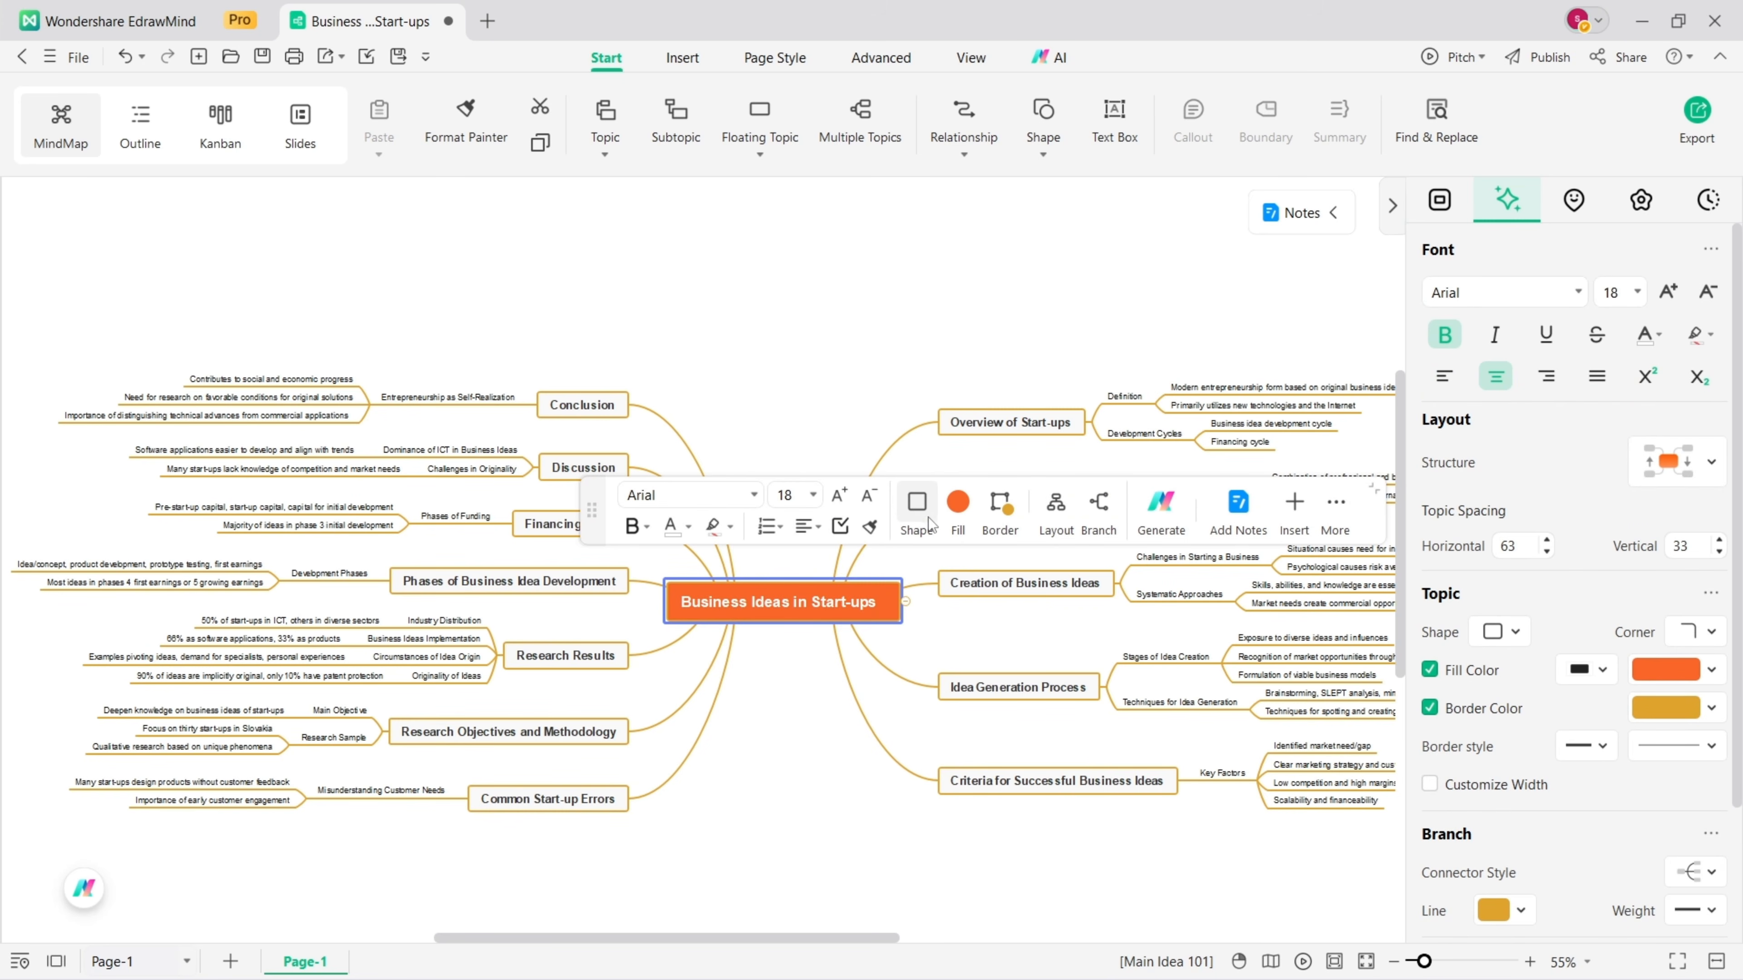
{"action": "left_click", "coordinate": [1232, 525]}
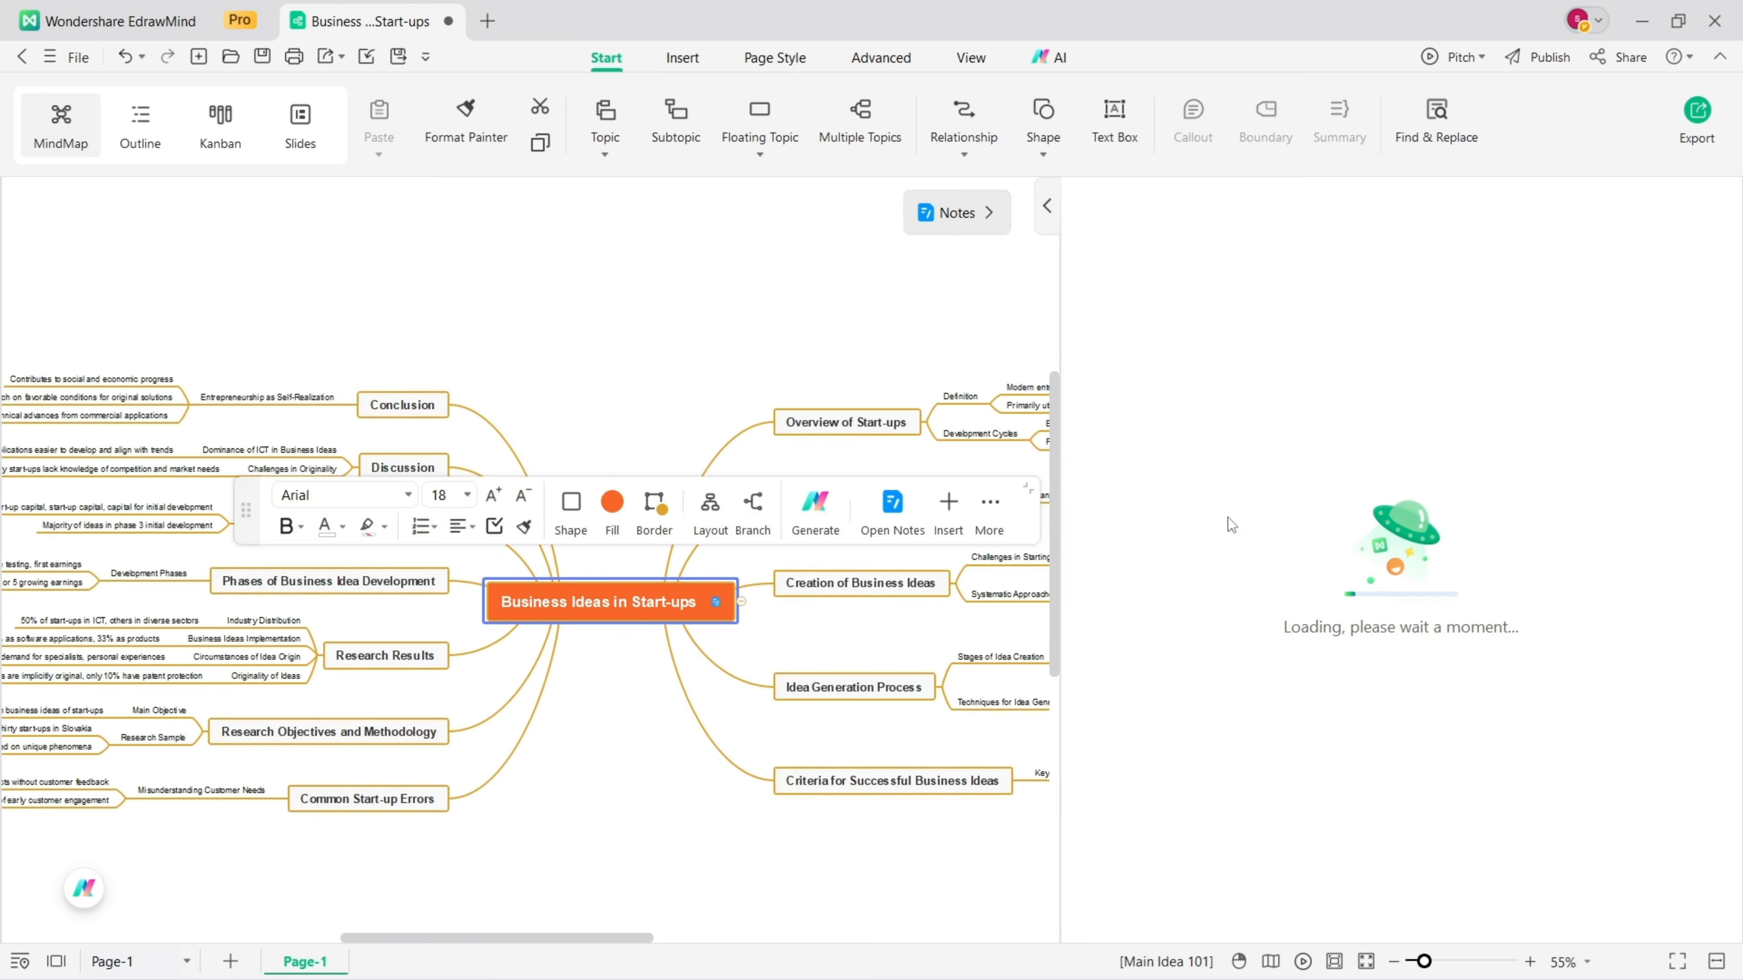
{"action": "left_click", "coordinate": [1213, 419]}
{"action": "type", "text": "this "}
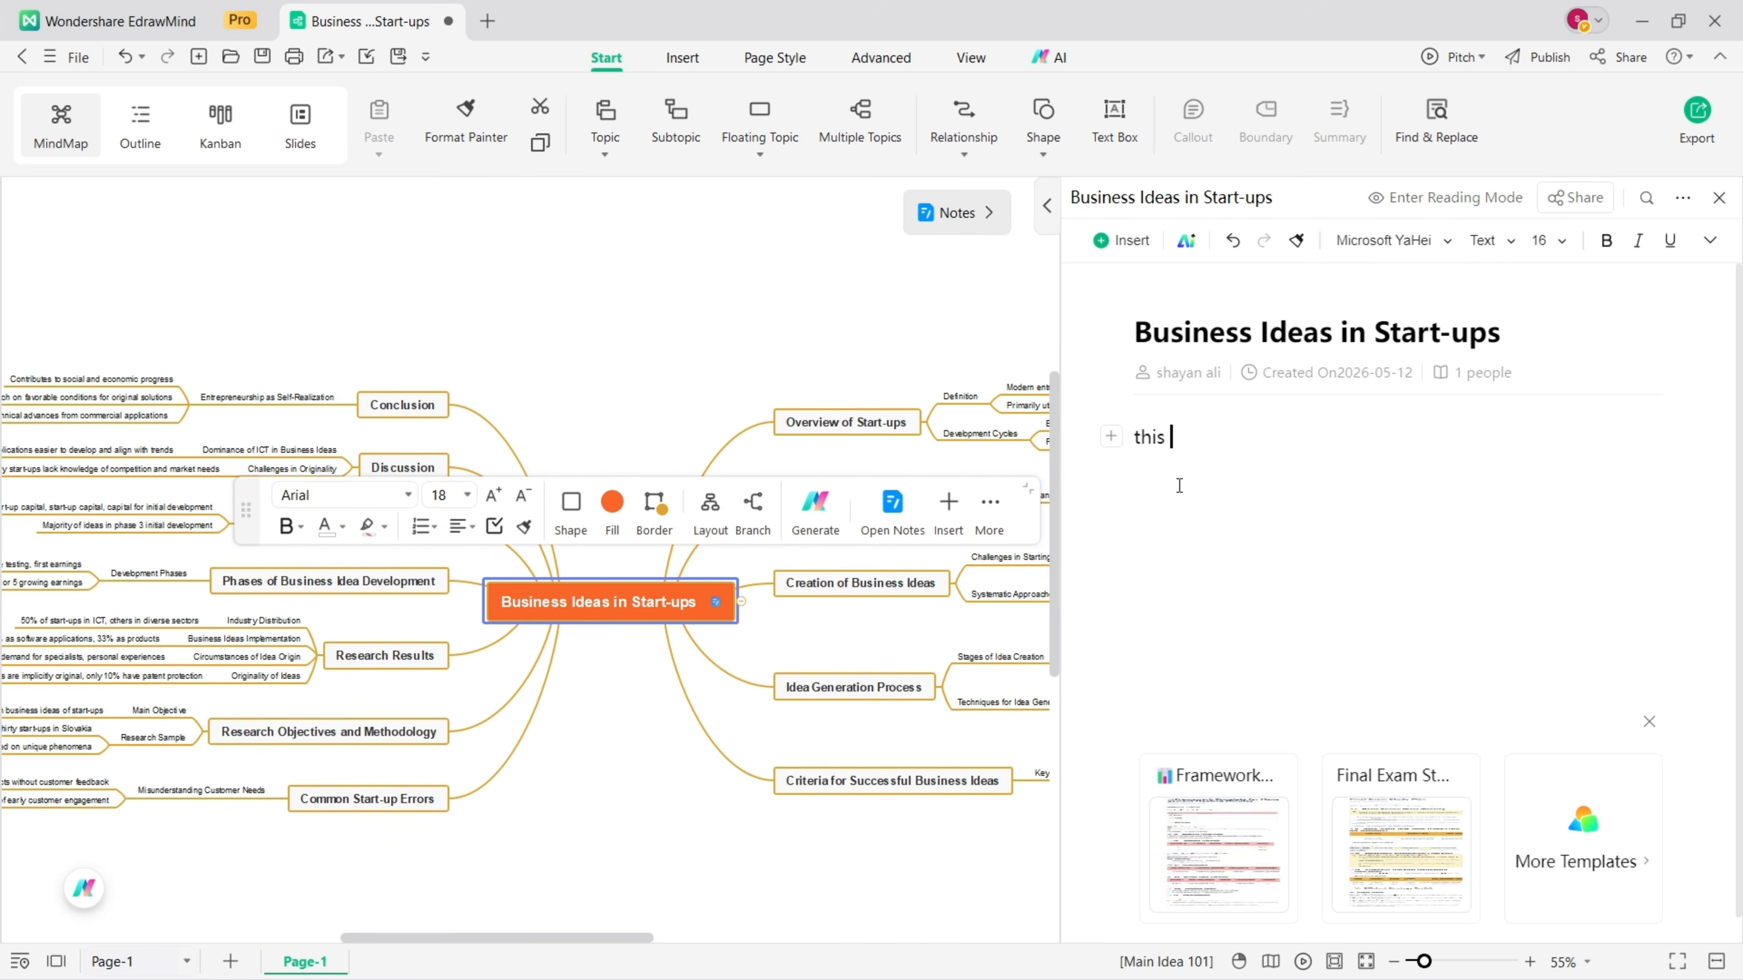
{"action": "type", "text": "topic is very important"}
{"action": "key", "text": "Return"}
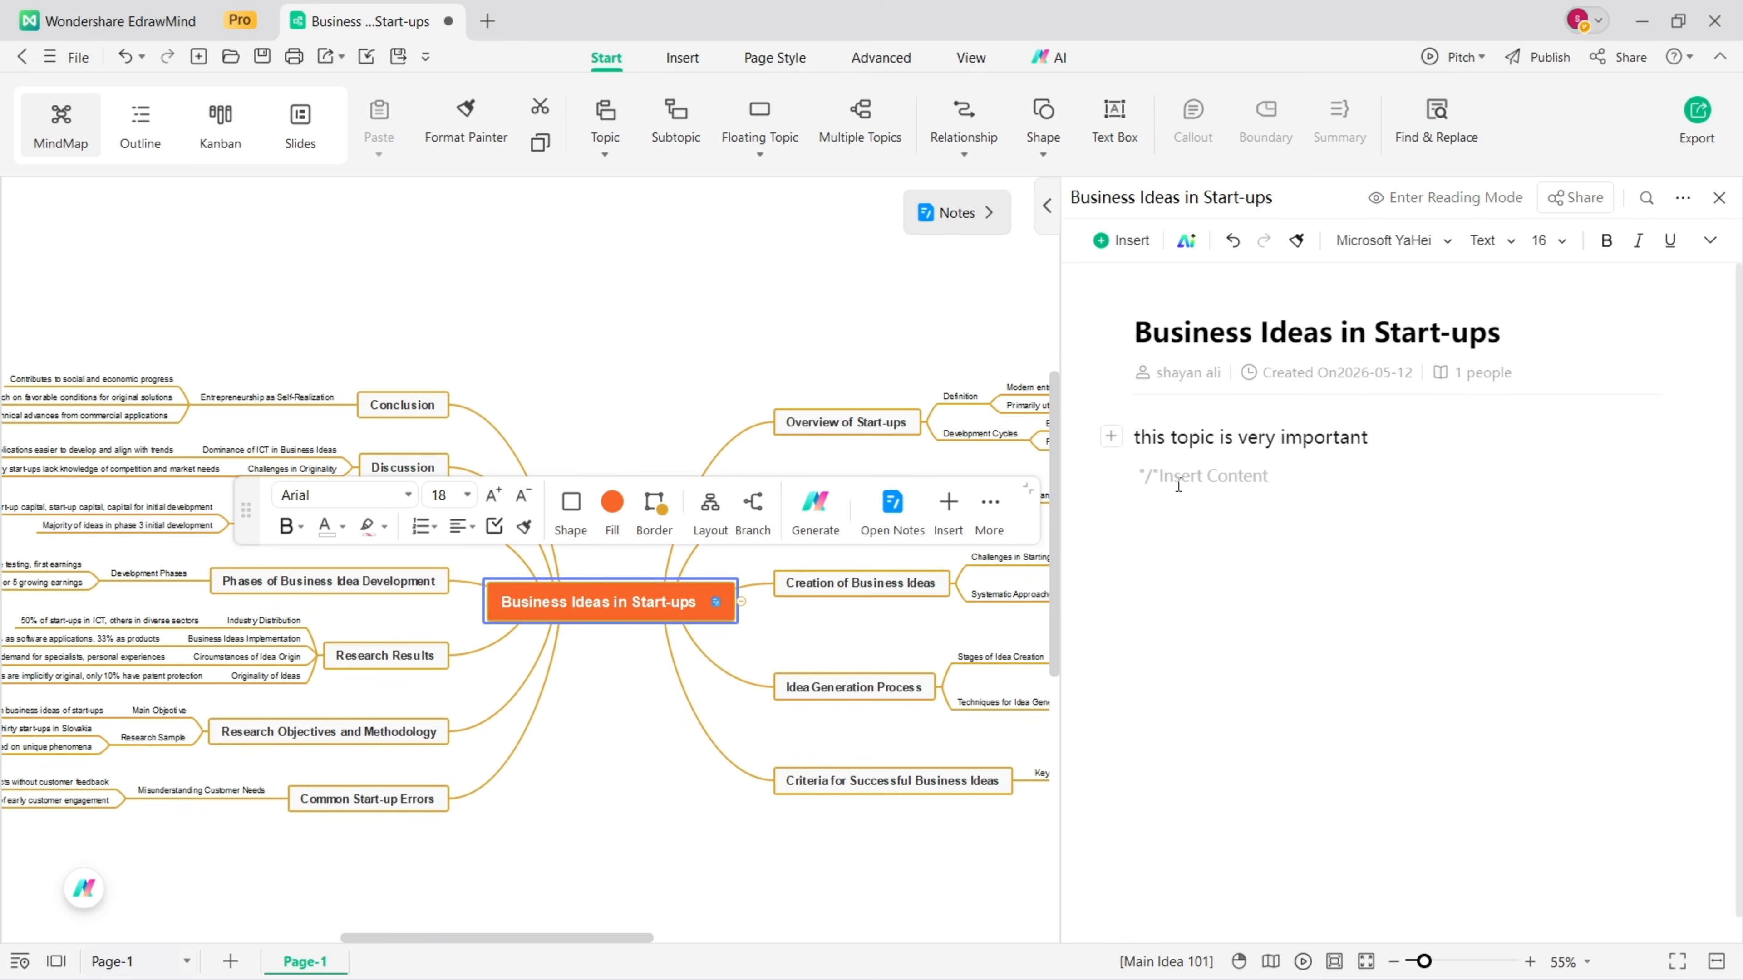
{"action": "left_click", "coordinate": [682, 371]}
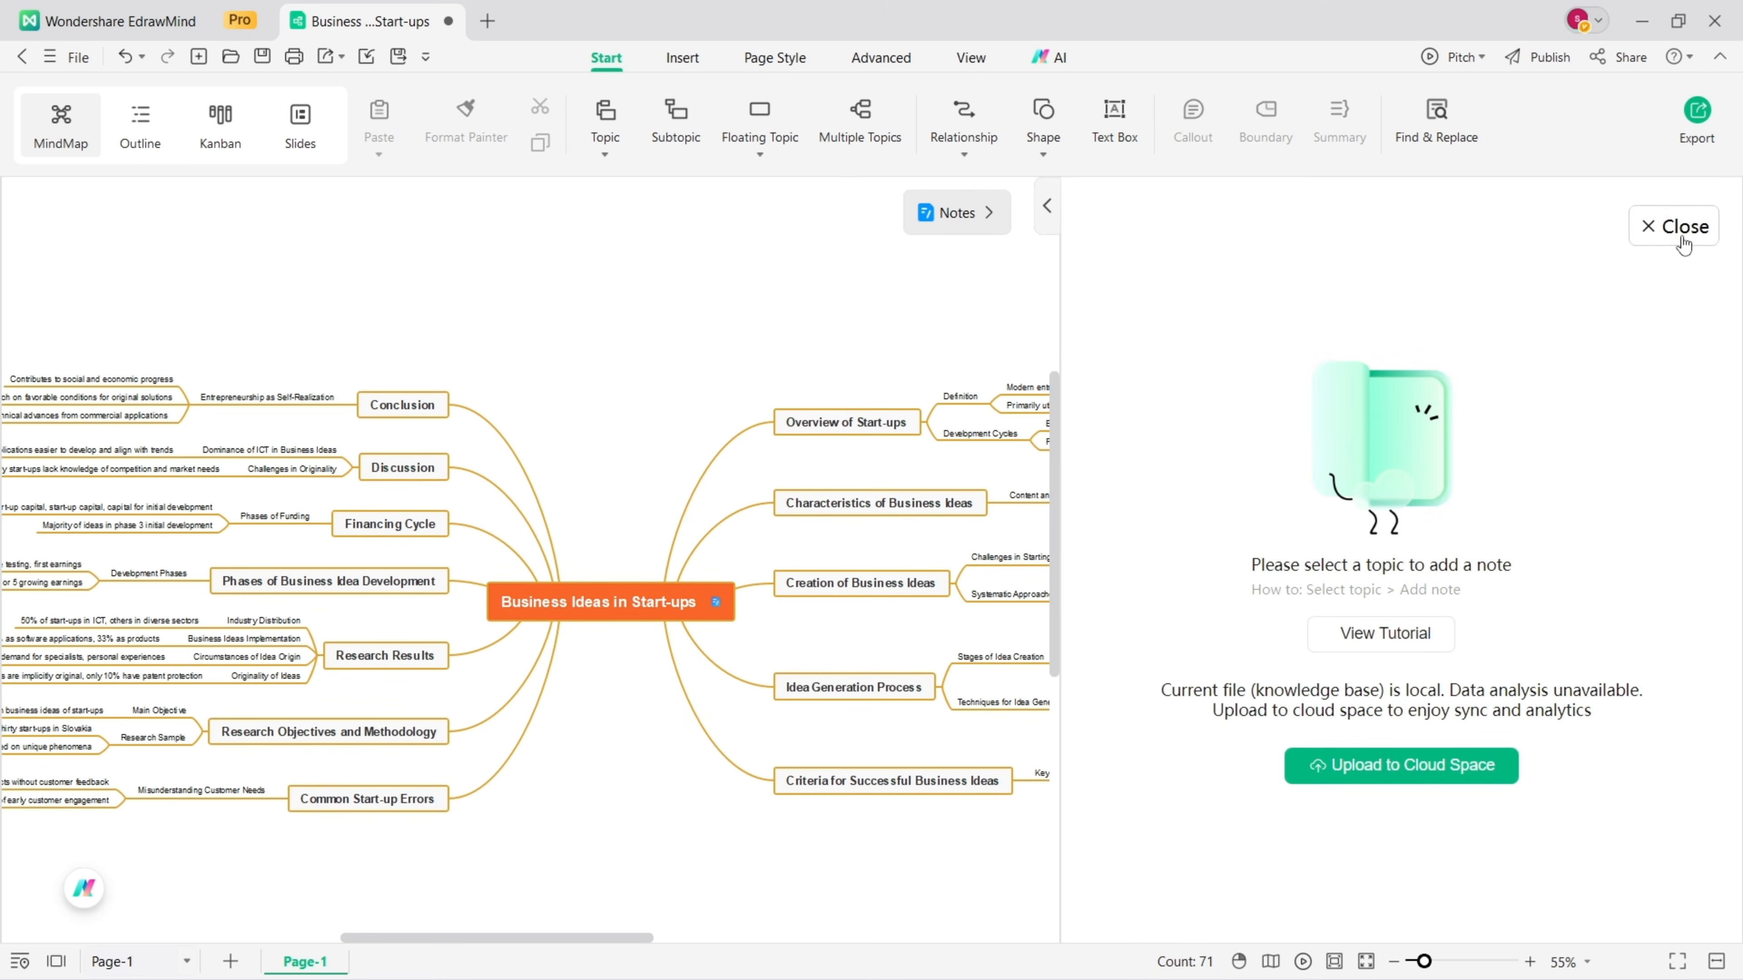
{"action": "left_click", "coordinate": [1668, 227]}
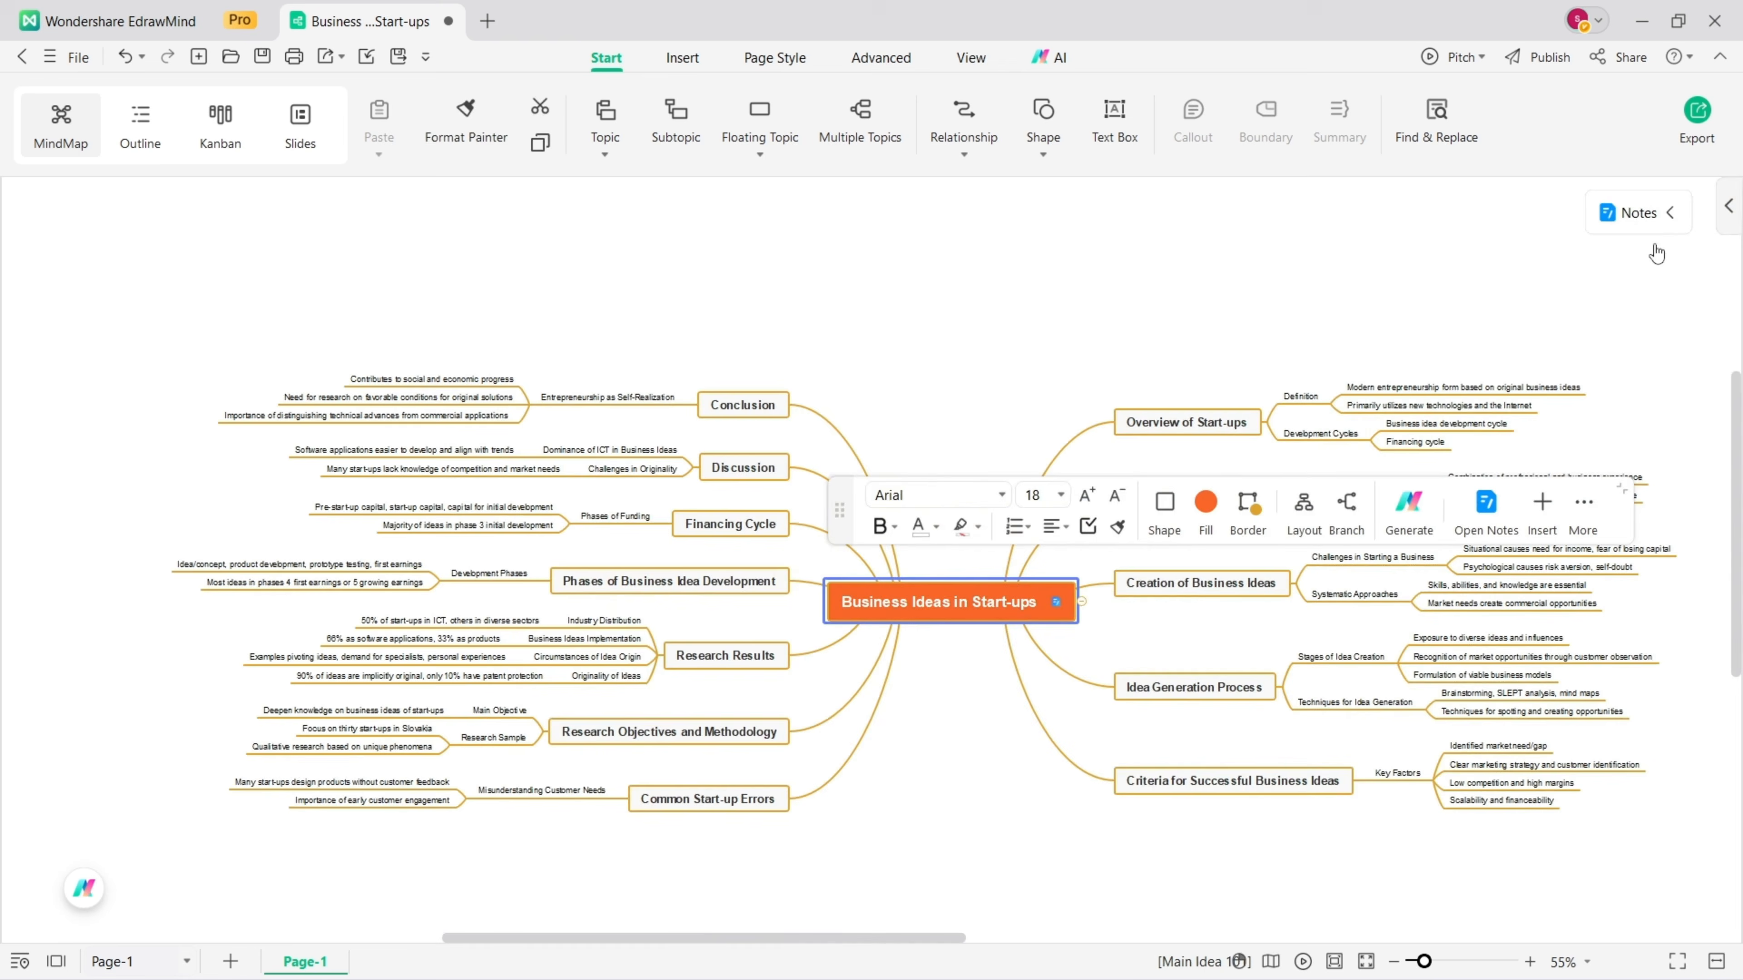
{"action": "left_click", "coordinate": [1039, 398]}
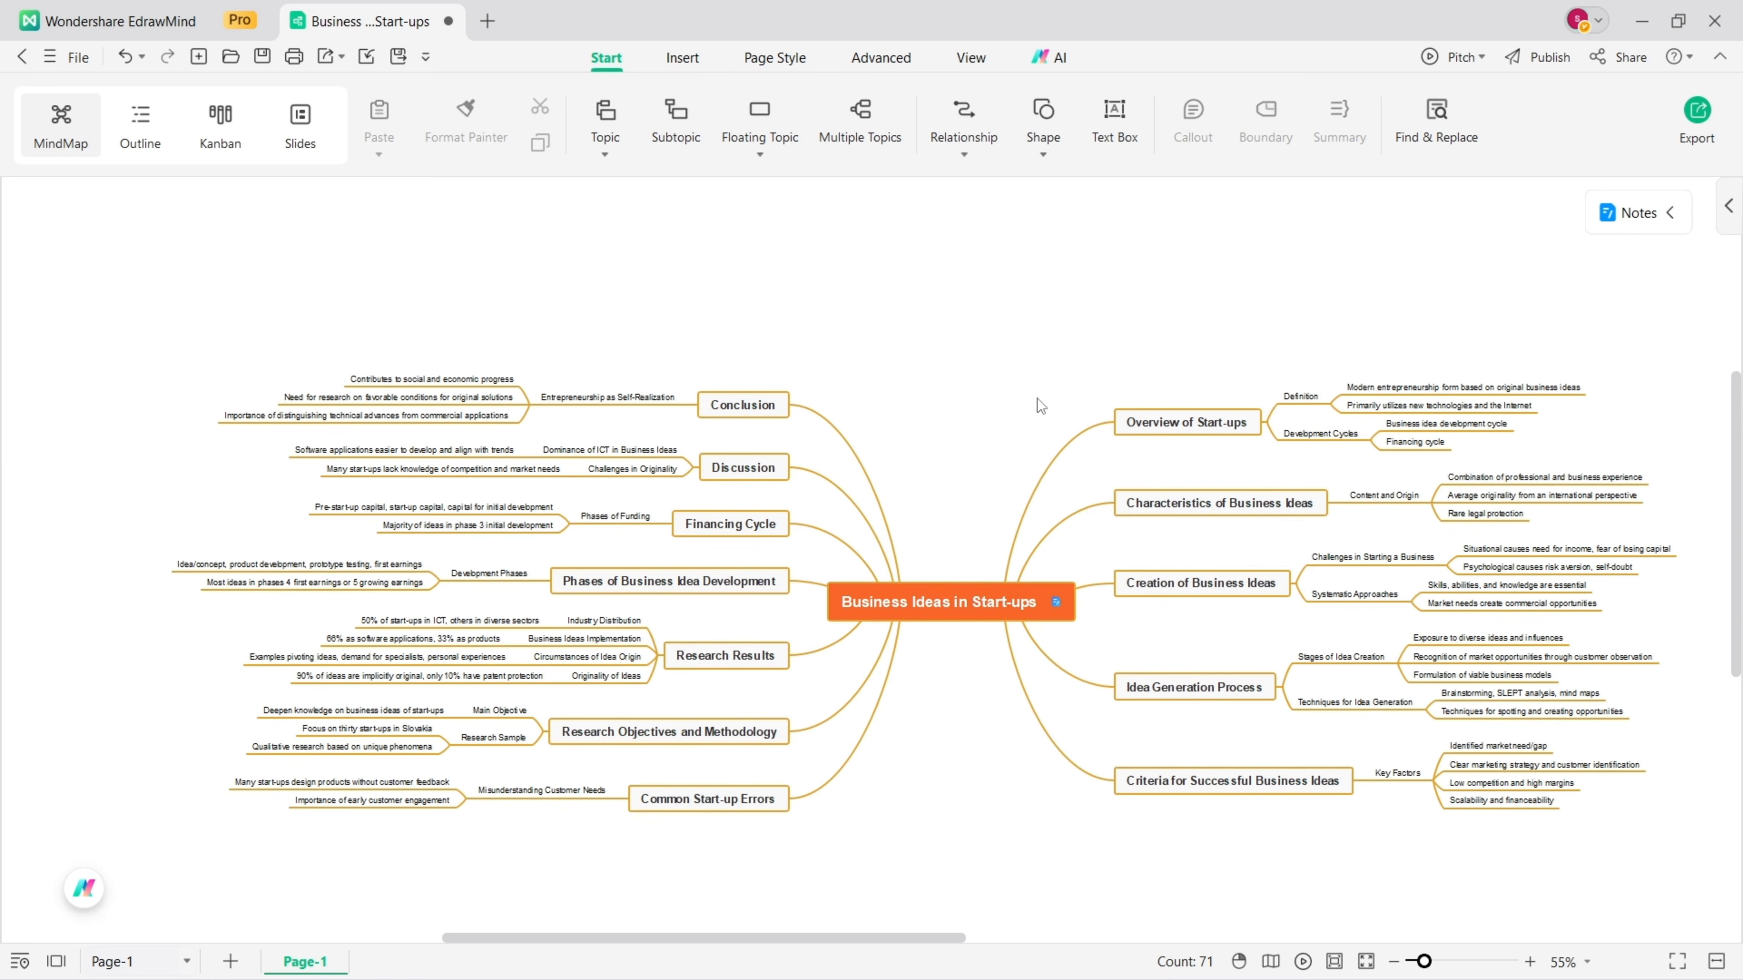
Step: Collapse and re-expand the subtopics under Creation of Business Ideas and Characteristics of Business Ideas
{"action": "left_click", "coordinate": [1295, 584]}
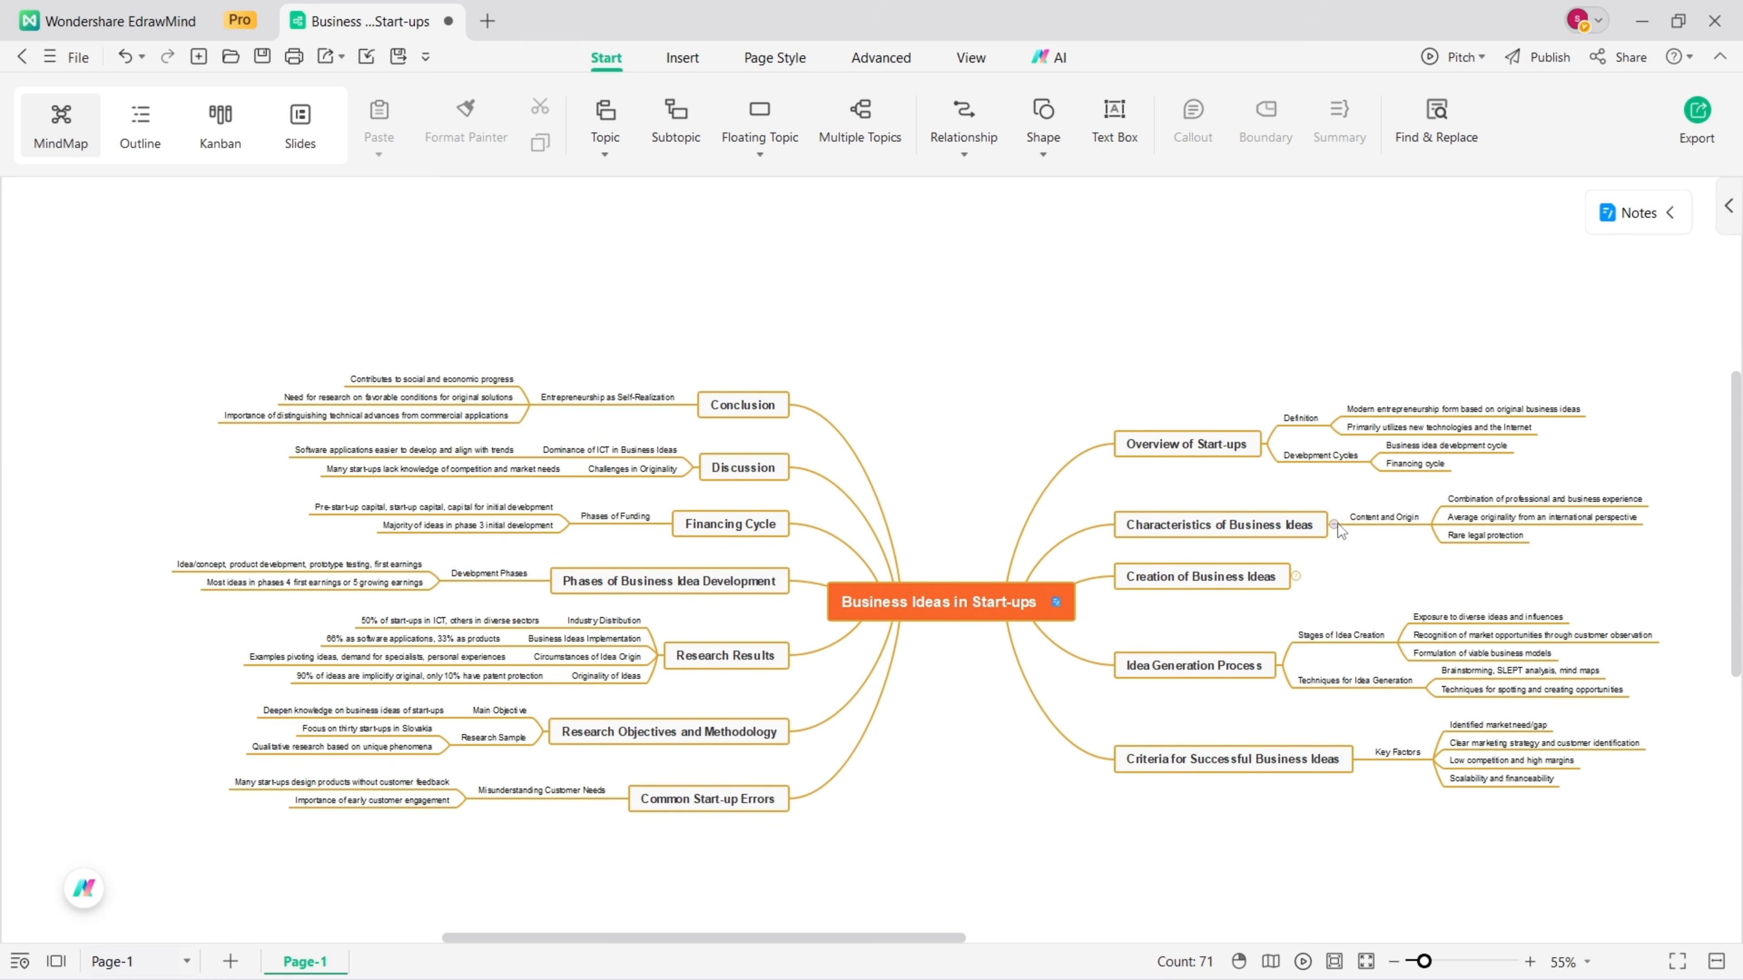
{"action": "left_click", "coordinate": [1334, 525]}
{"action": "left_click", "coordinate": [1335, 518]}
{"action": "left_click", "coordinate": [1295, 581]}
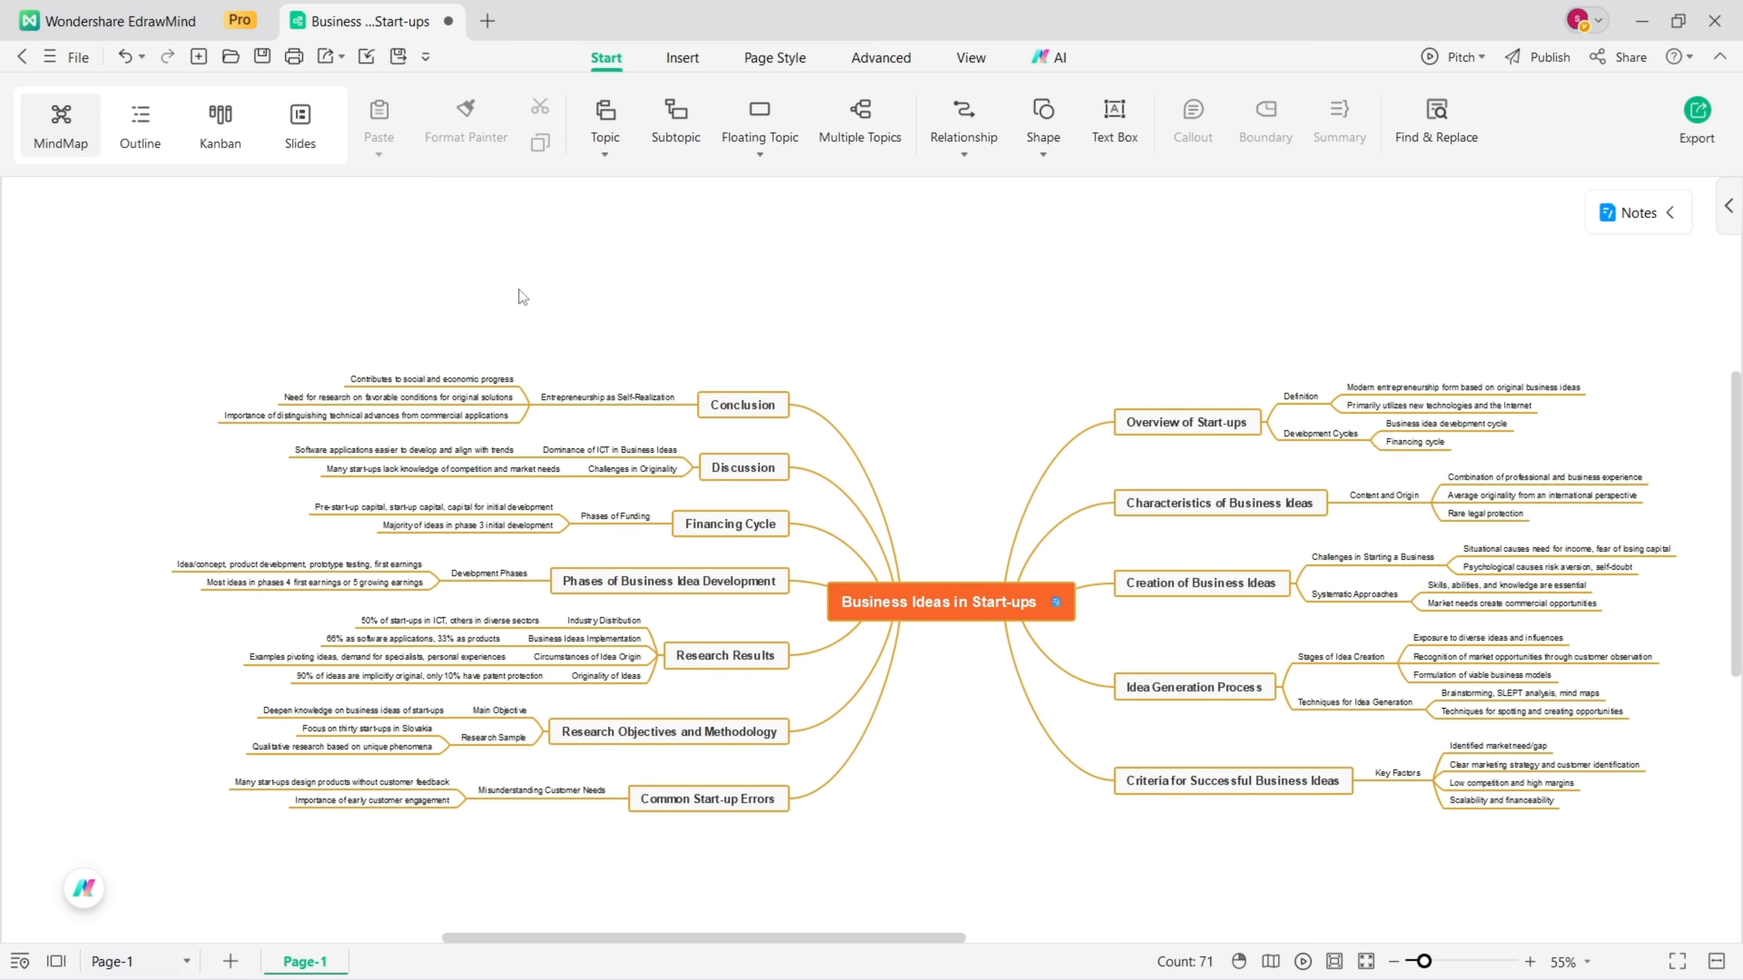
Step: In the outline view, add "importance of bussiness plan before starting any bussiness" as the last item under Entrepreneurship as Self-Realization
{"action": "left_click", "coordinate": [147, 131]}
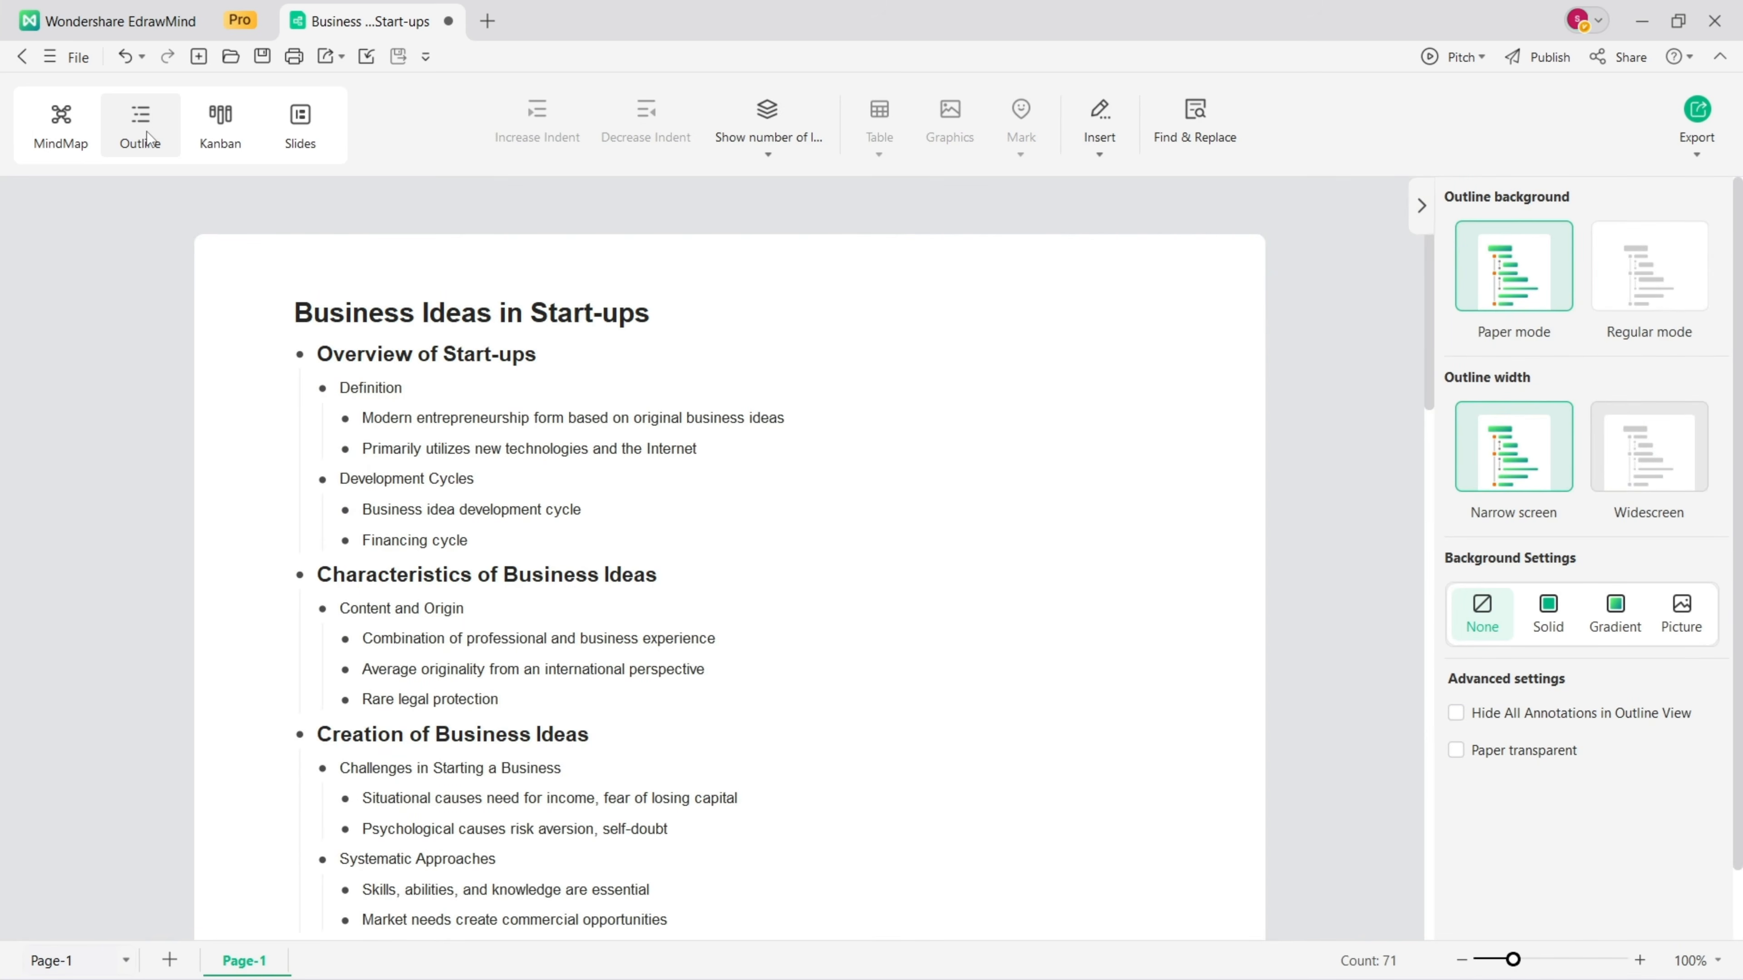
{"action": "scroll", "coordinate": [492, 666], "scroll_direction": "down", "scroll_amount": 20}
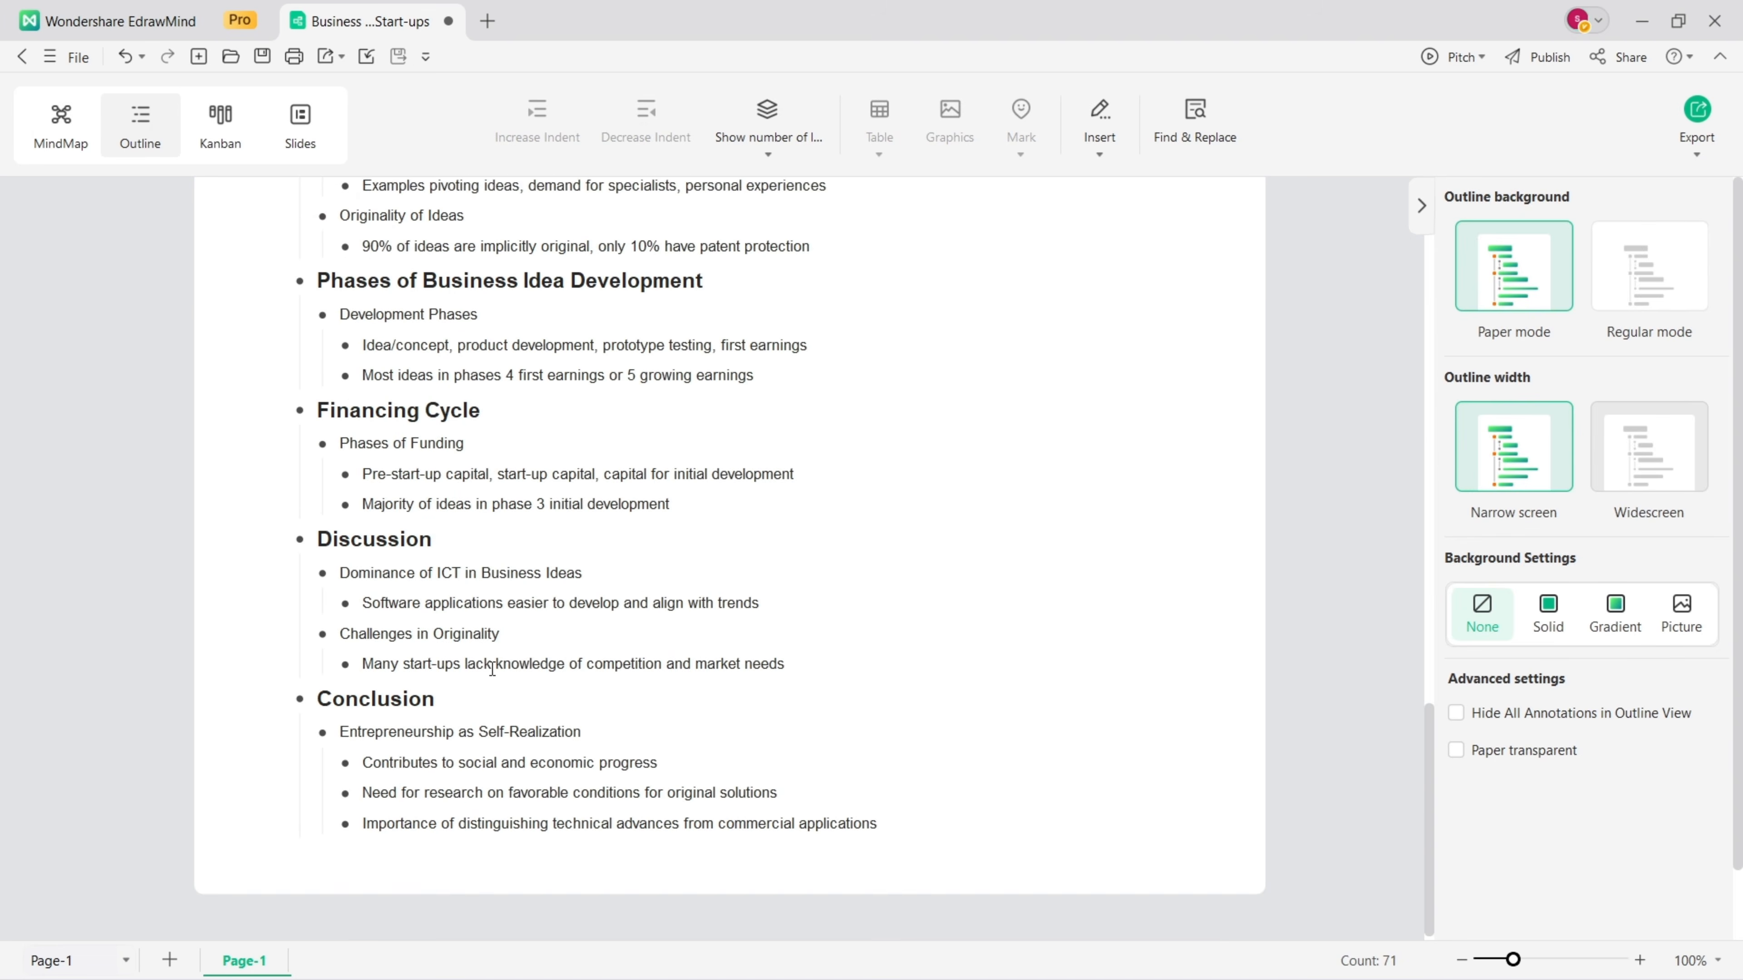
{"action": "scroll", "coordinate": [496, 678], "scroll_direction": "up", "scroll_amount": 3}
{"action": "scroll", "coordinate": [506, 690], "scroll_direction": "down", "scroll_amount": 3}
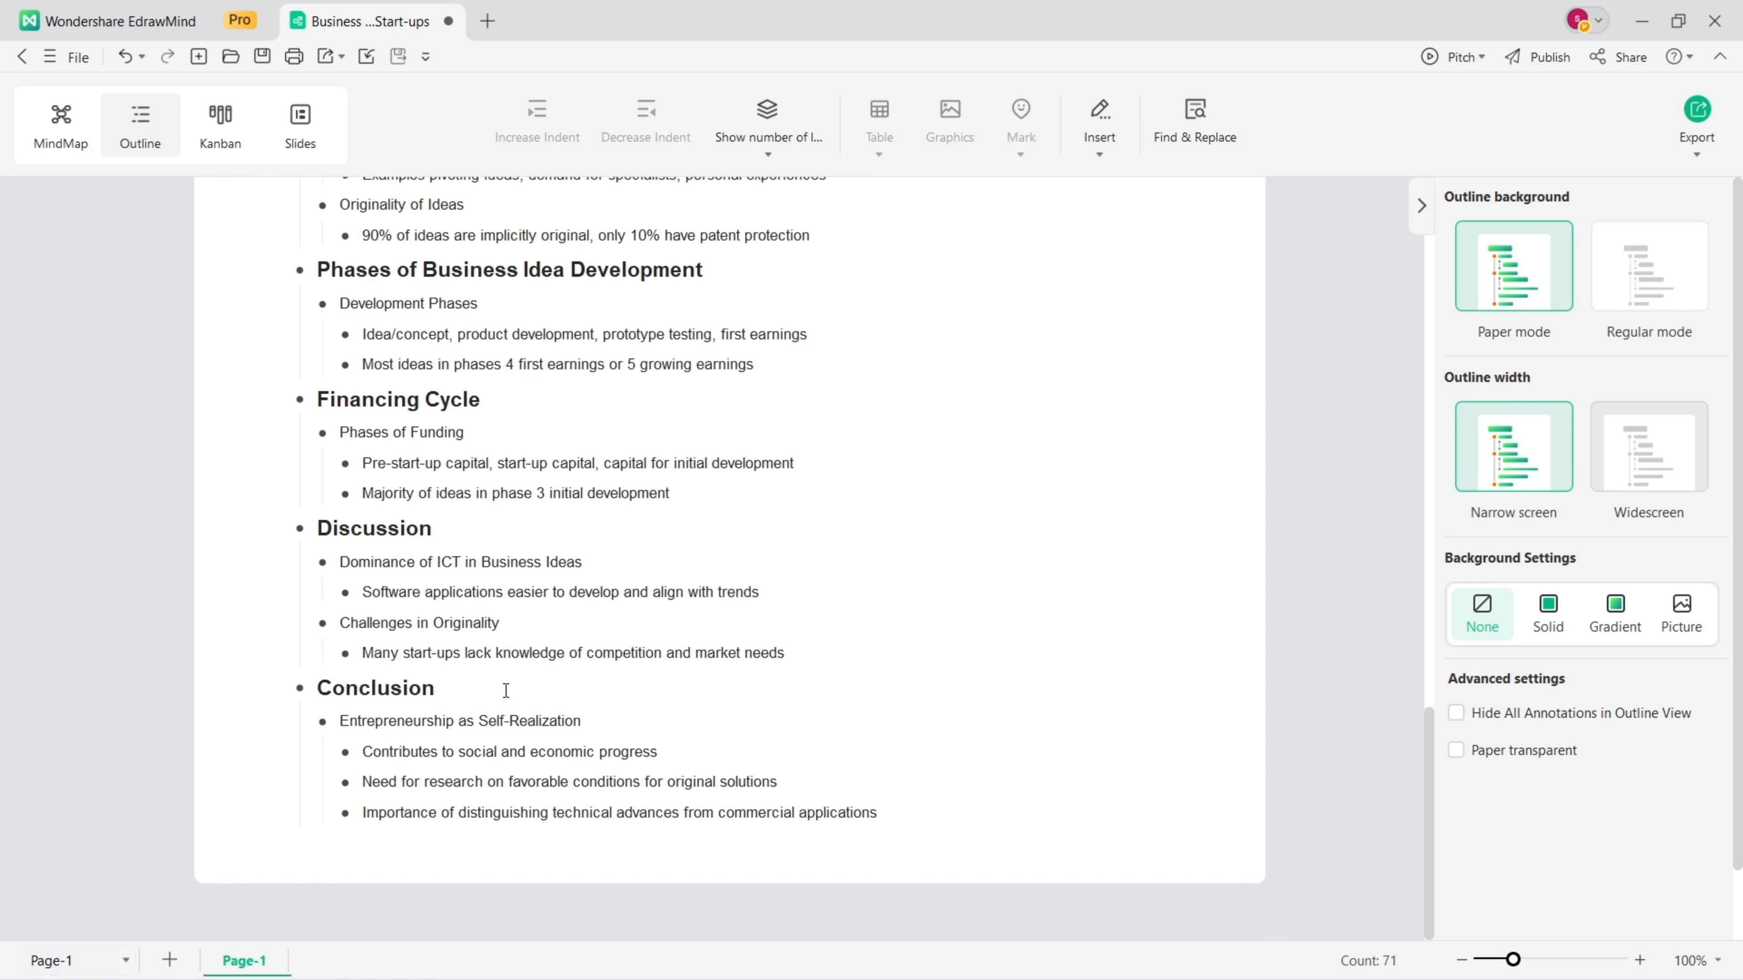
{"action": "left_click", "coordinate": [895, 820]}
{"action": "key", "text": "Return"}
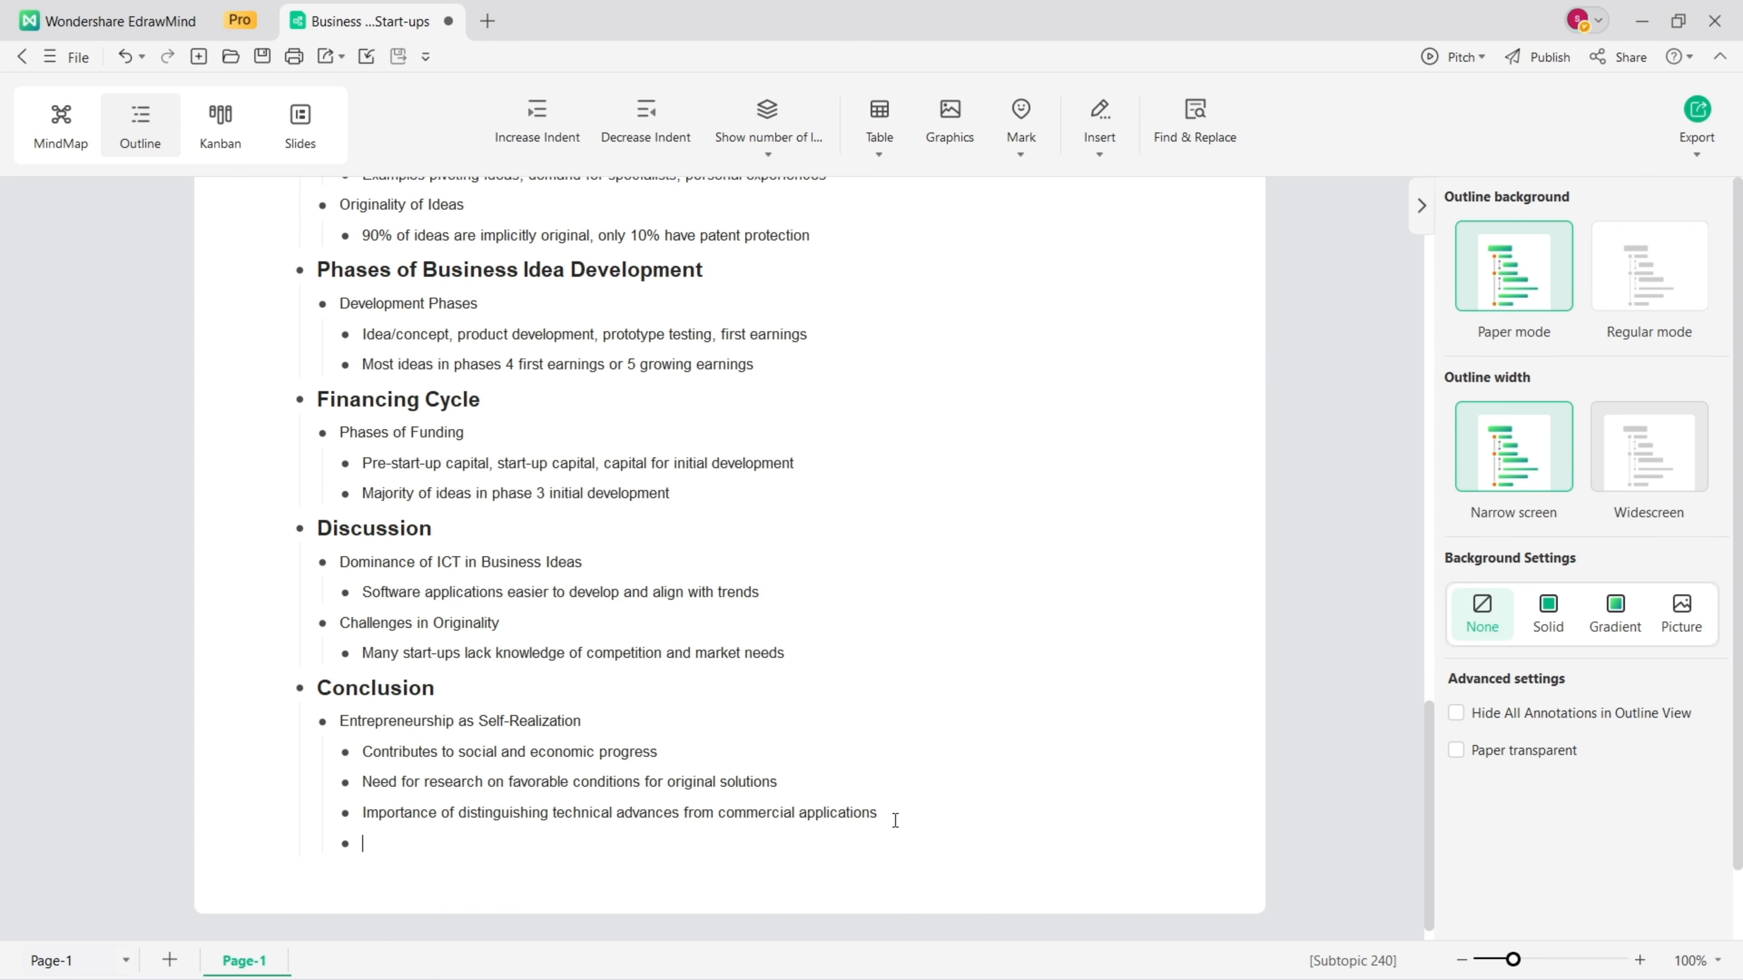
{"action": "type", "text": "importance of bussiness plan before starting any bussiness"}
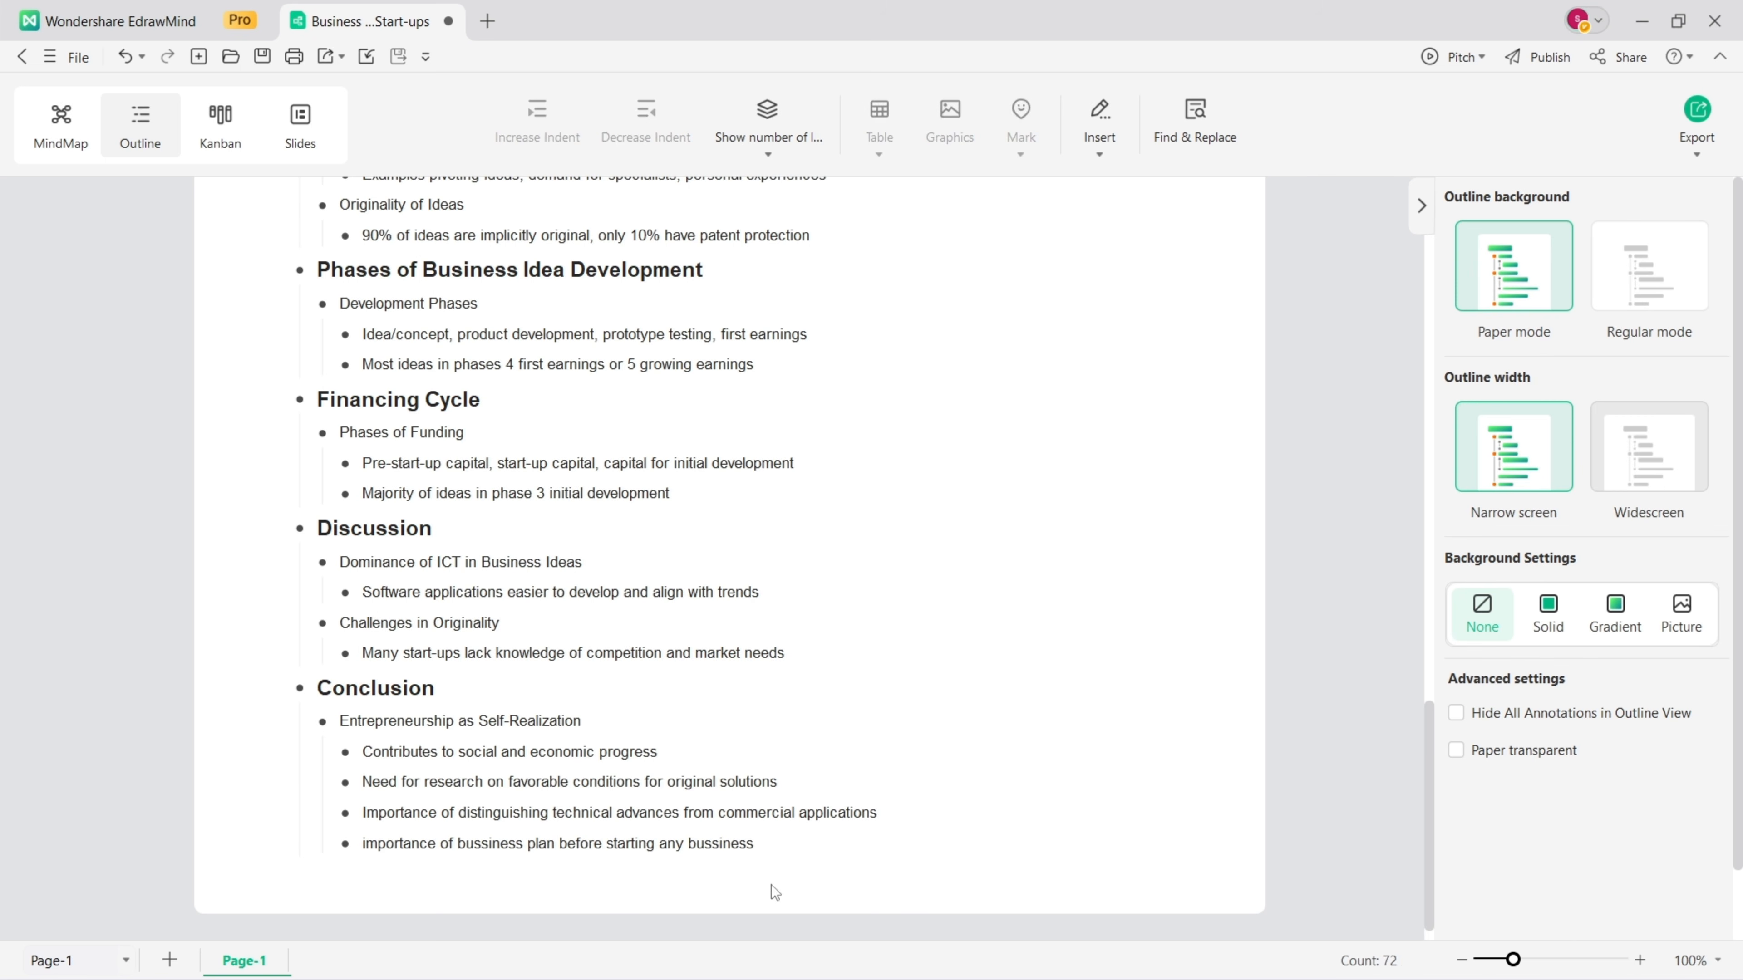
Step: Return to the mind map view and examine the added subtopic under Entrepreneurship as Self-Realization
{"action": "left_click", "coordinate": [61, 123]}
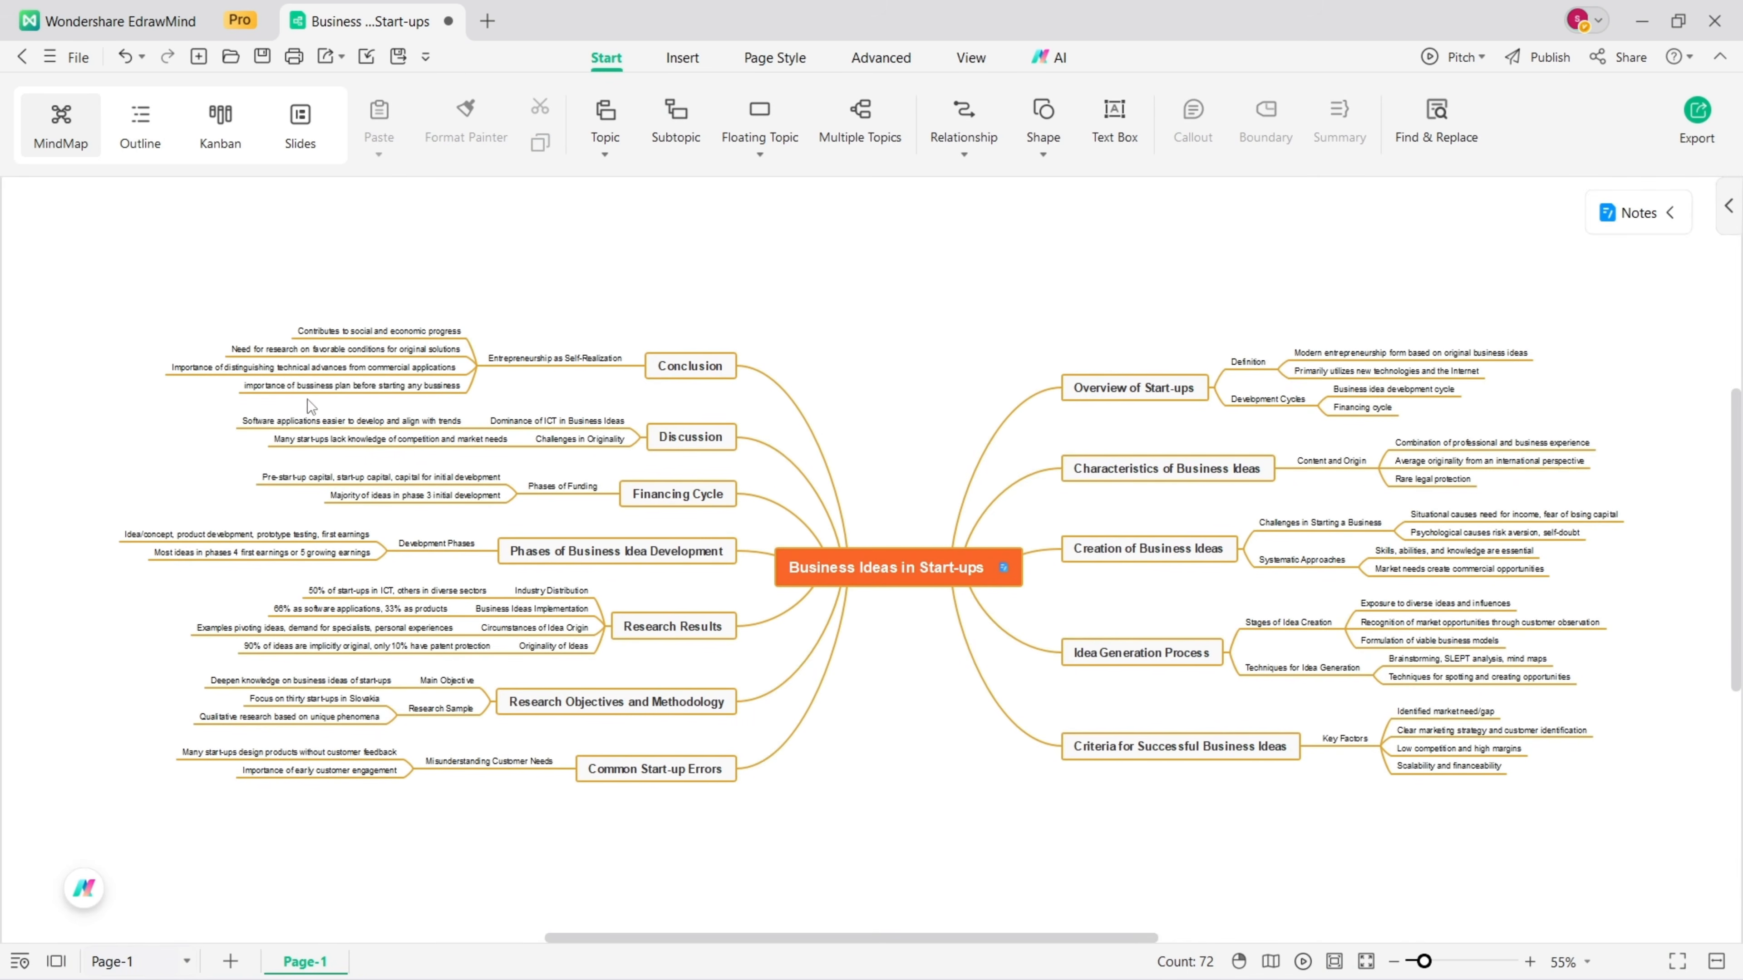
{"action": "scroll", "coordinate": [281, 424], "scroll_direction": "up", "scroll_amount": 5, "text": "ctrl"}
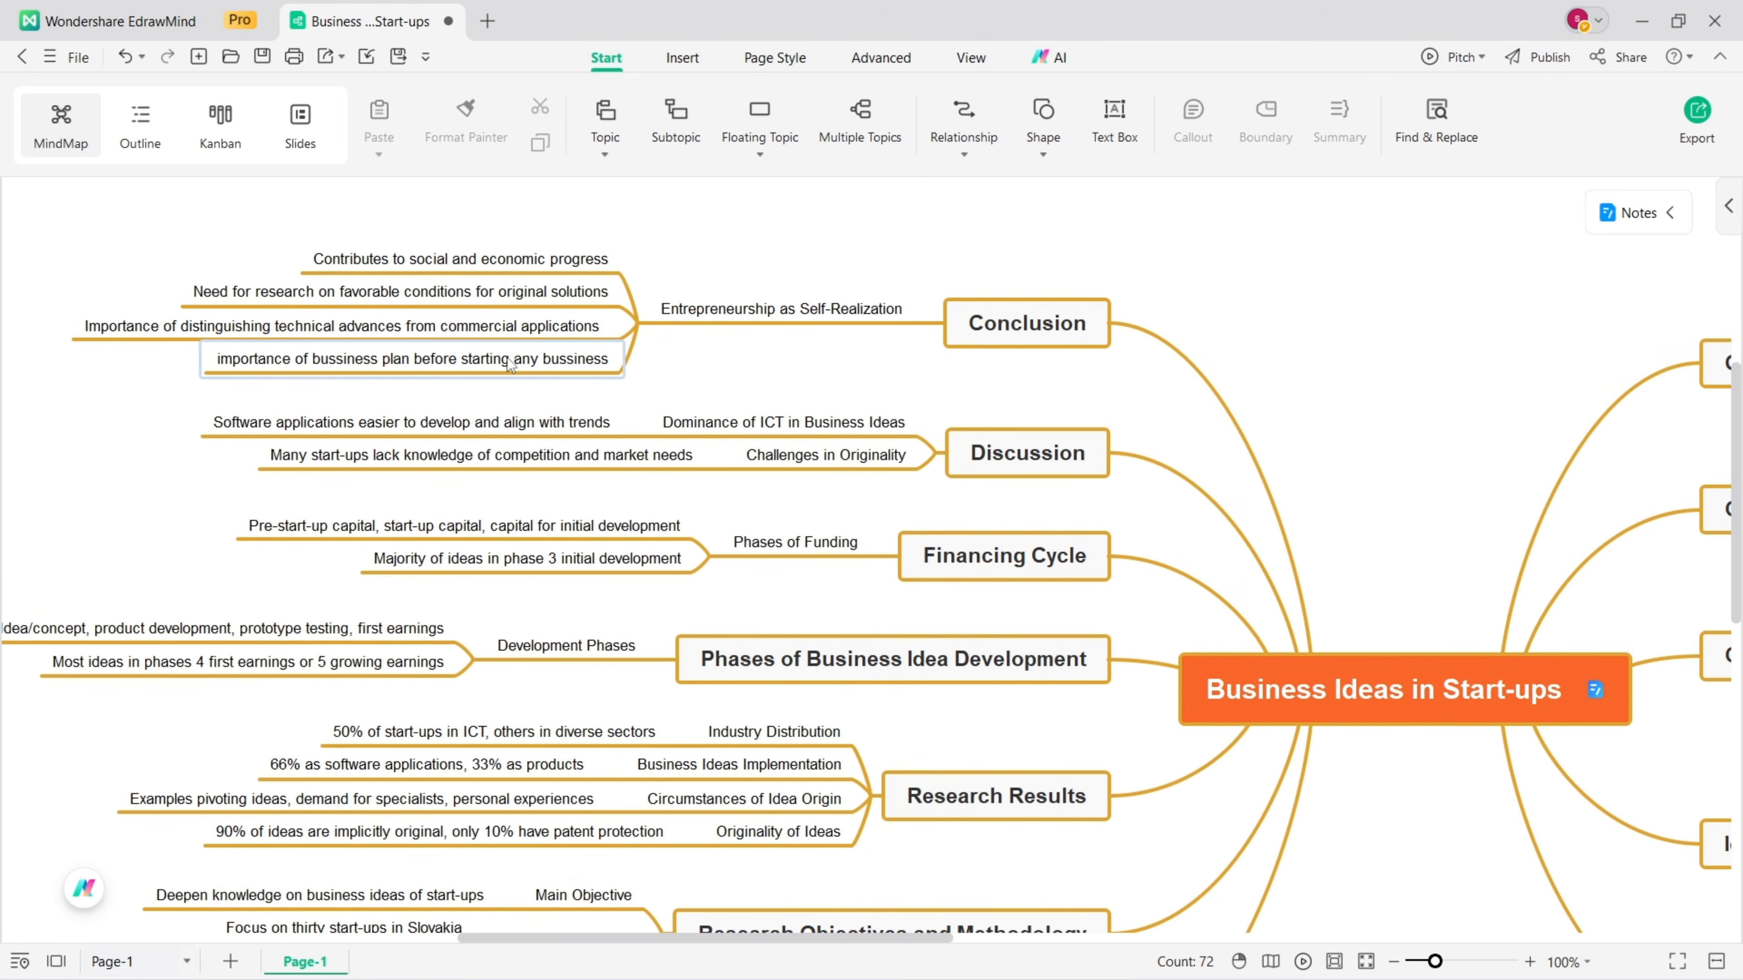
{"action": "scroll", "coordinate": [493, 364], "scroll_direction": "down", "scroll_amount": 3, "text": "ctrl"}
{"action": "scroll", "coordinate": [493, 364], "scroll_direction": "down", "scroll_amount": 2, "text": "ctrl"}
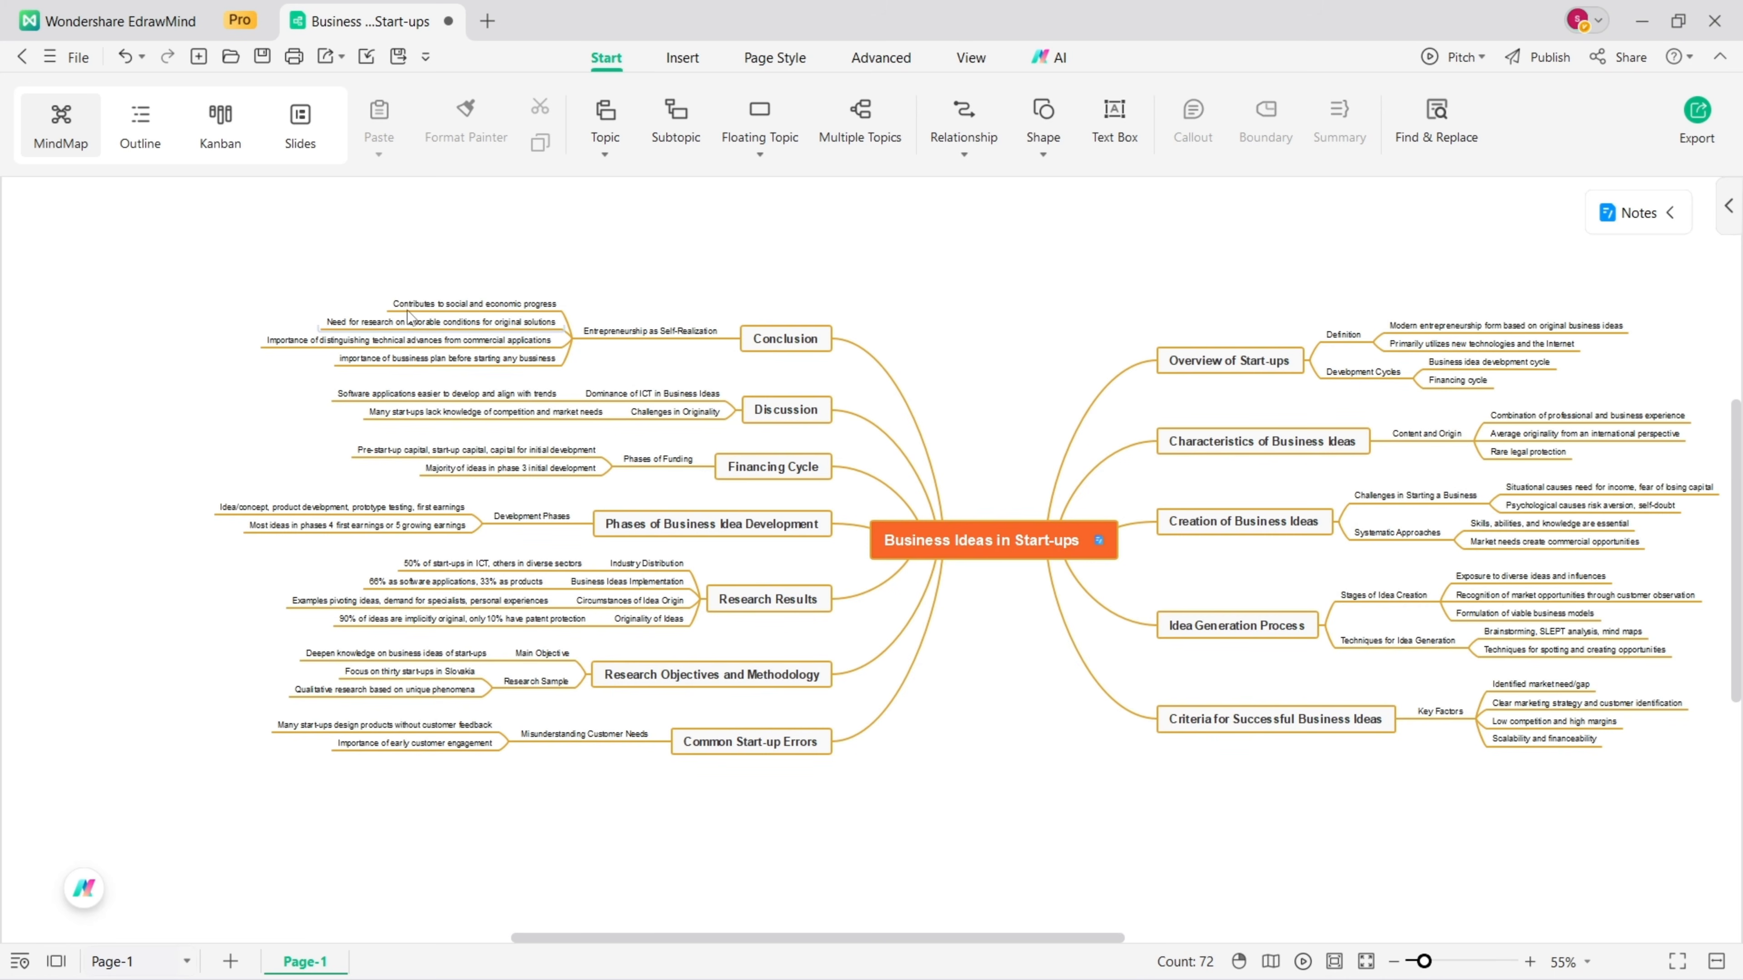
Step: Show the map as a Kanban board, then colour the Definition card green and give it priority P1
{"action": "left_click", "coordinate": [139, 141]}
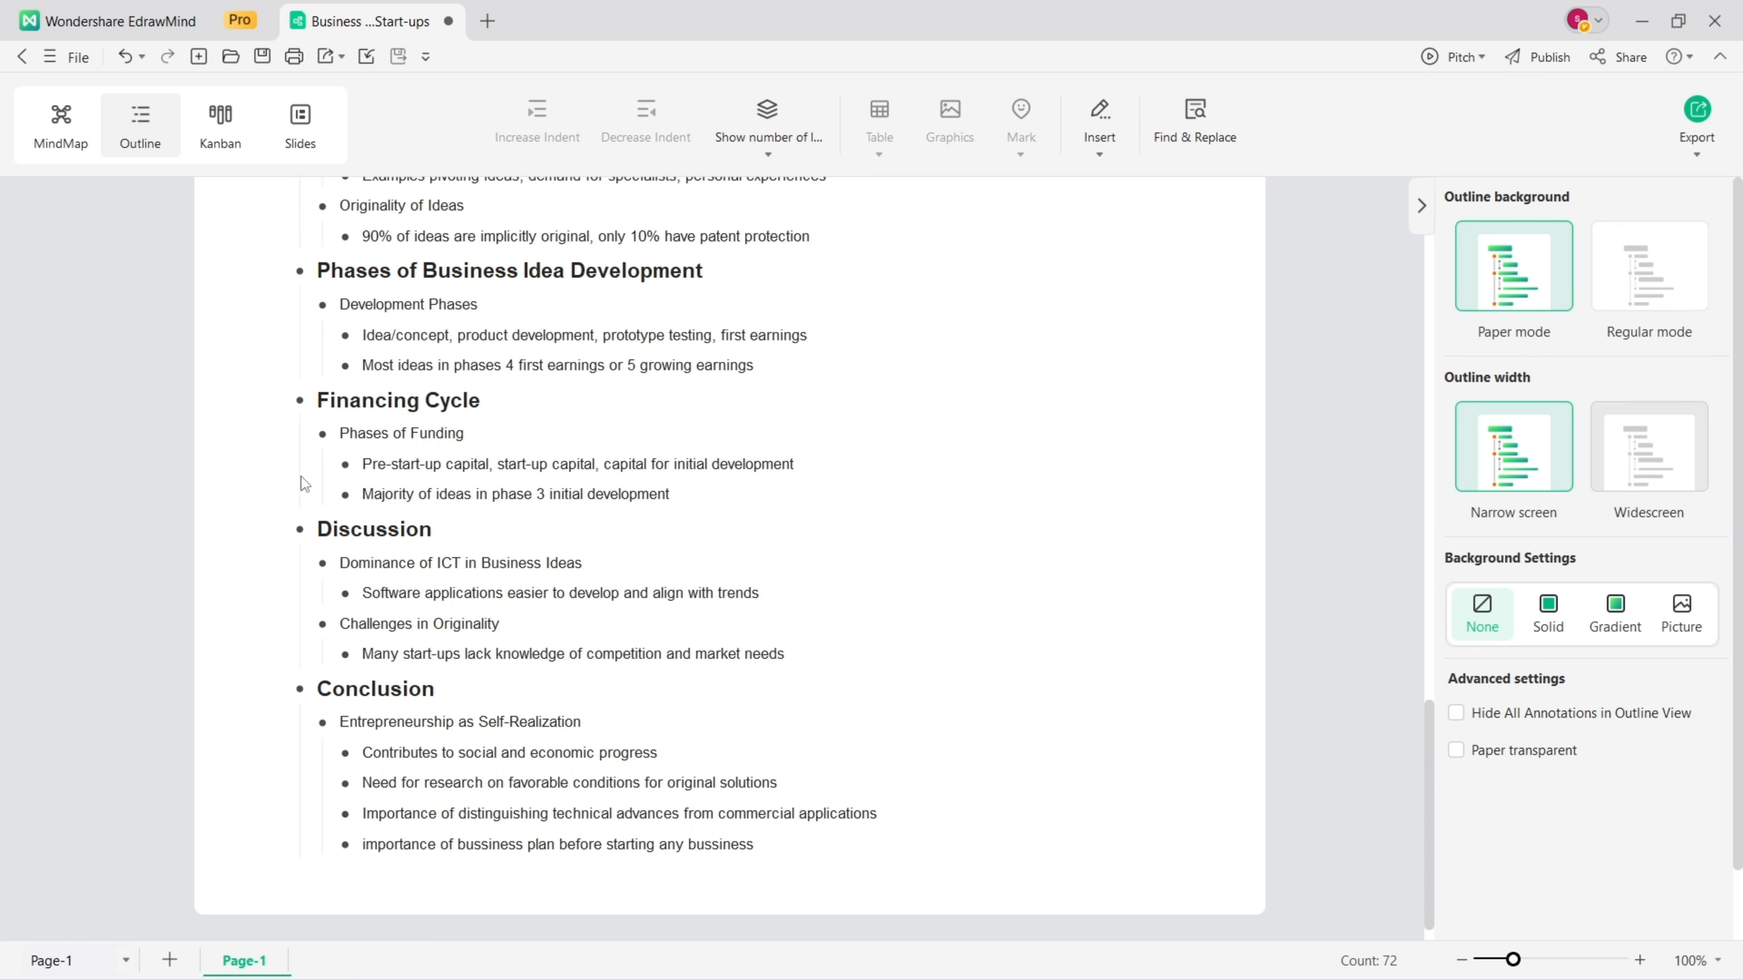
{"action": "left_click", "coordinate": [219, 138]}
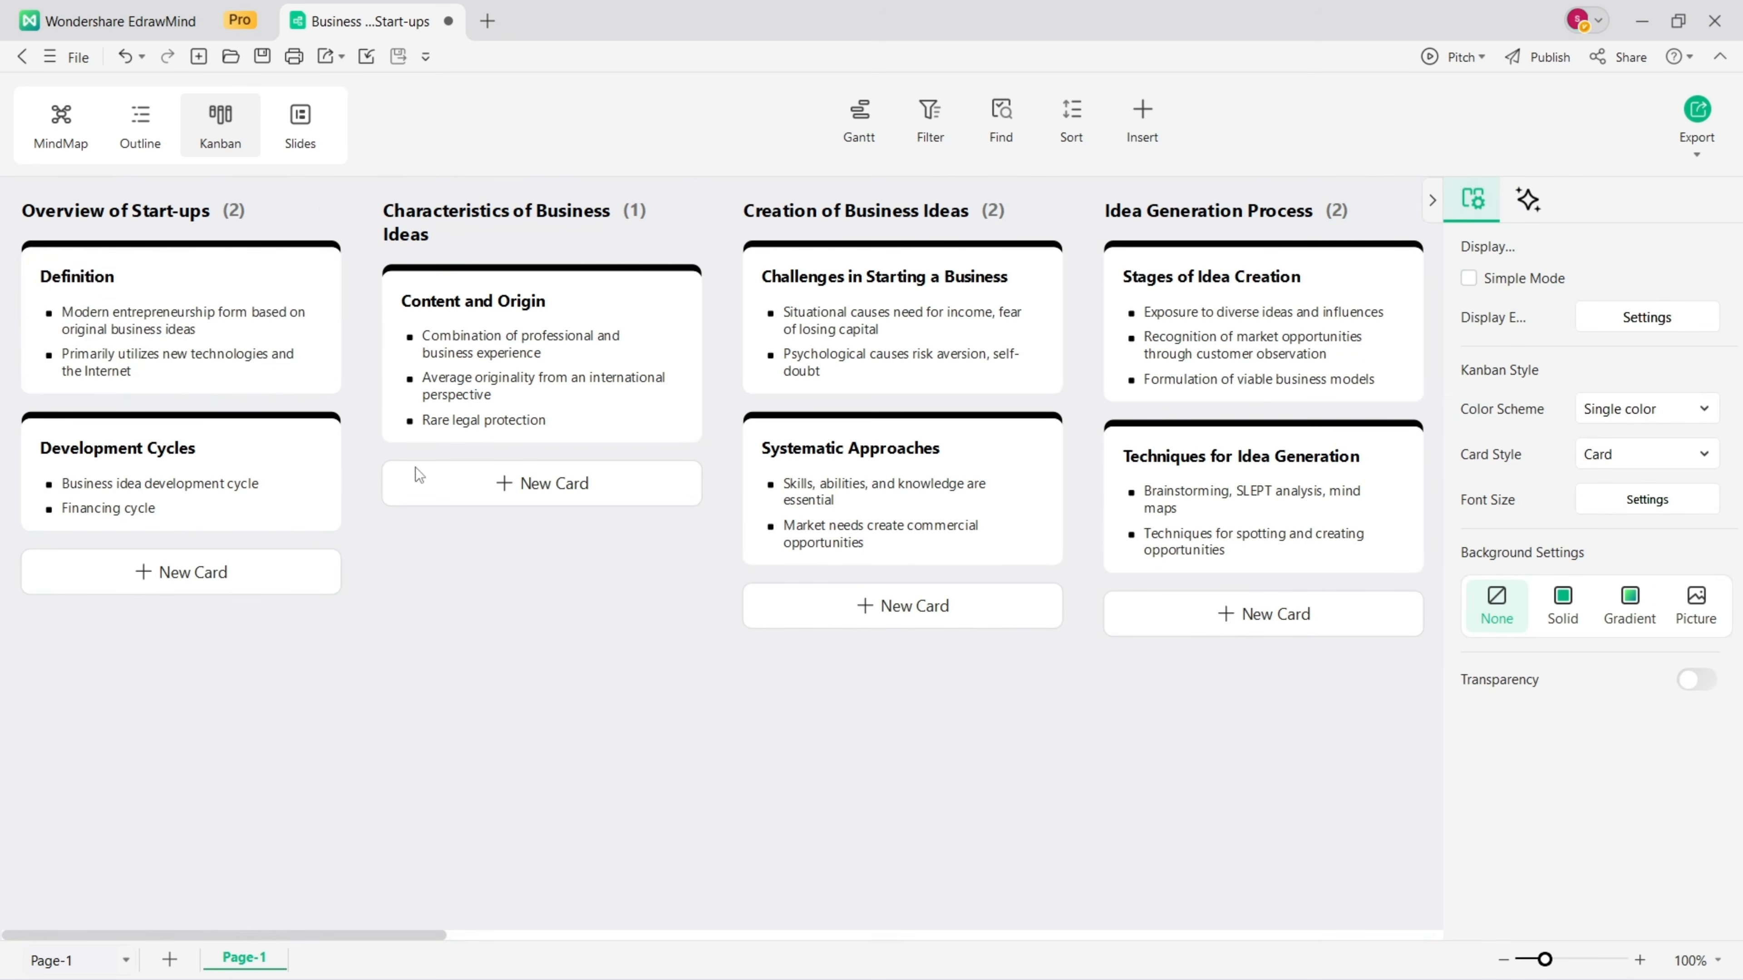
{"action": "left_click", "coordinate": [275, 289]}
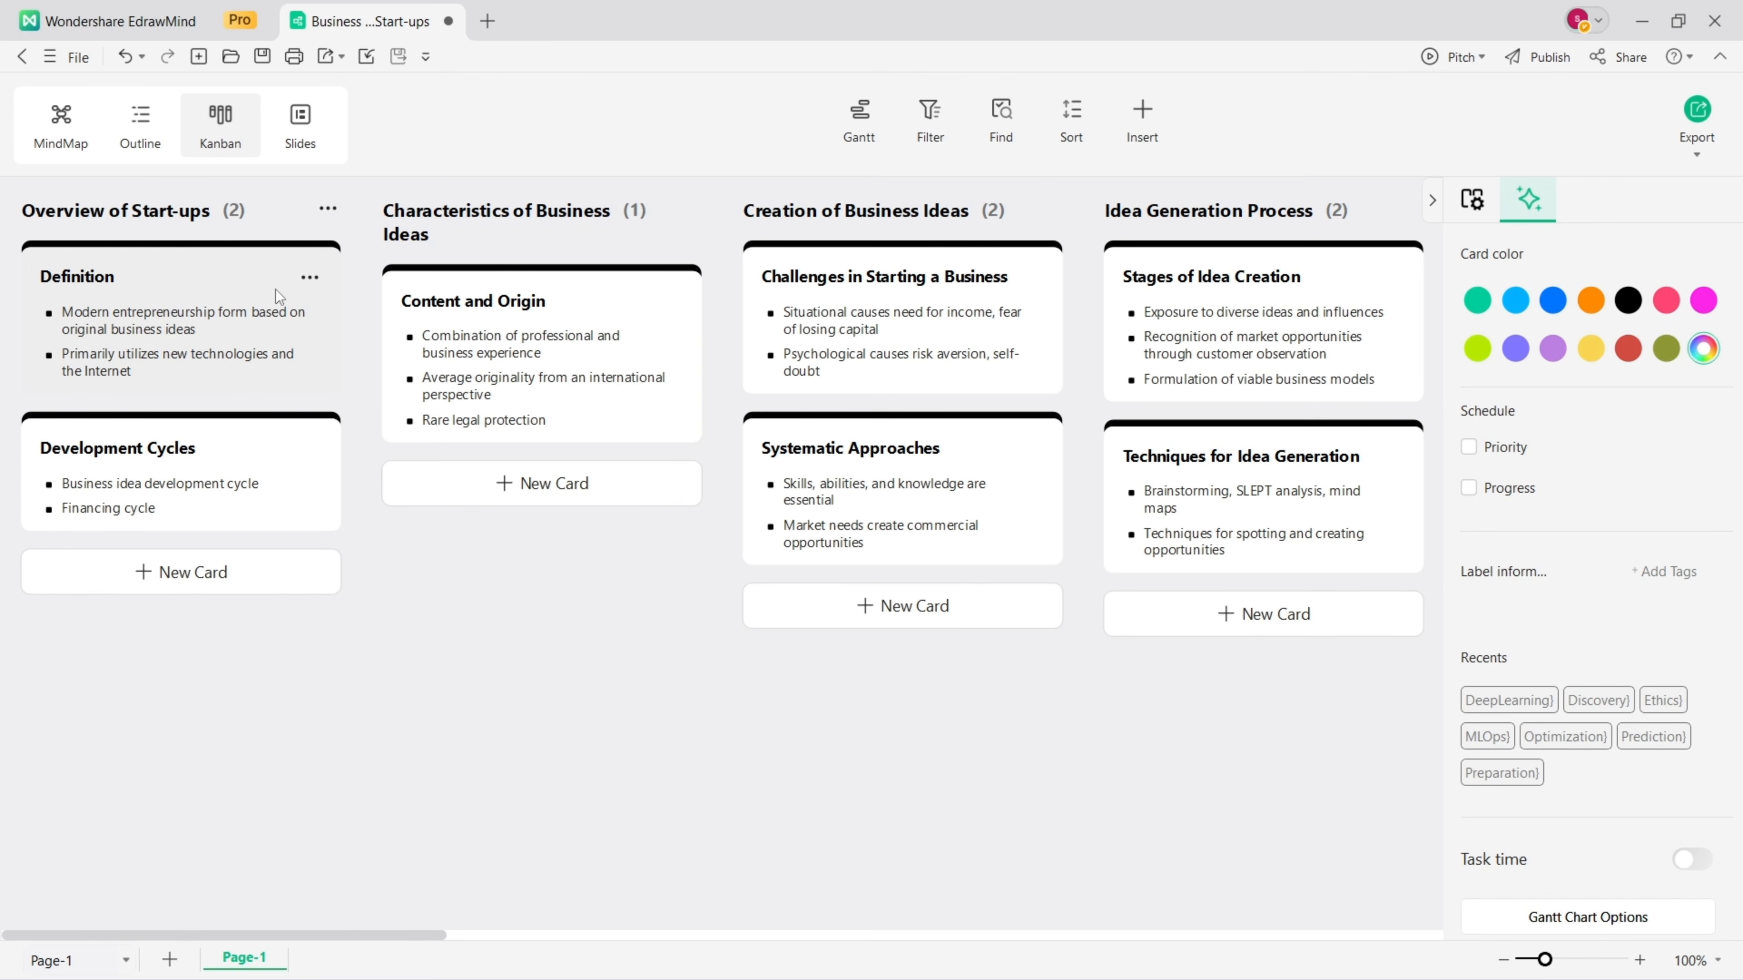
{"action": "left_click", "coordinate": [1478, 301]}
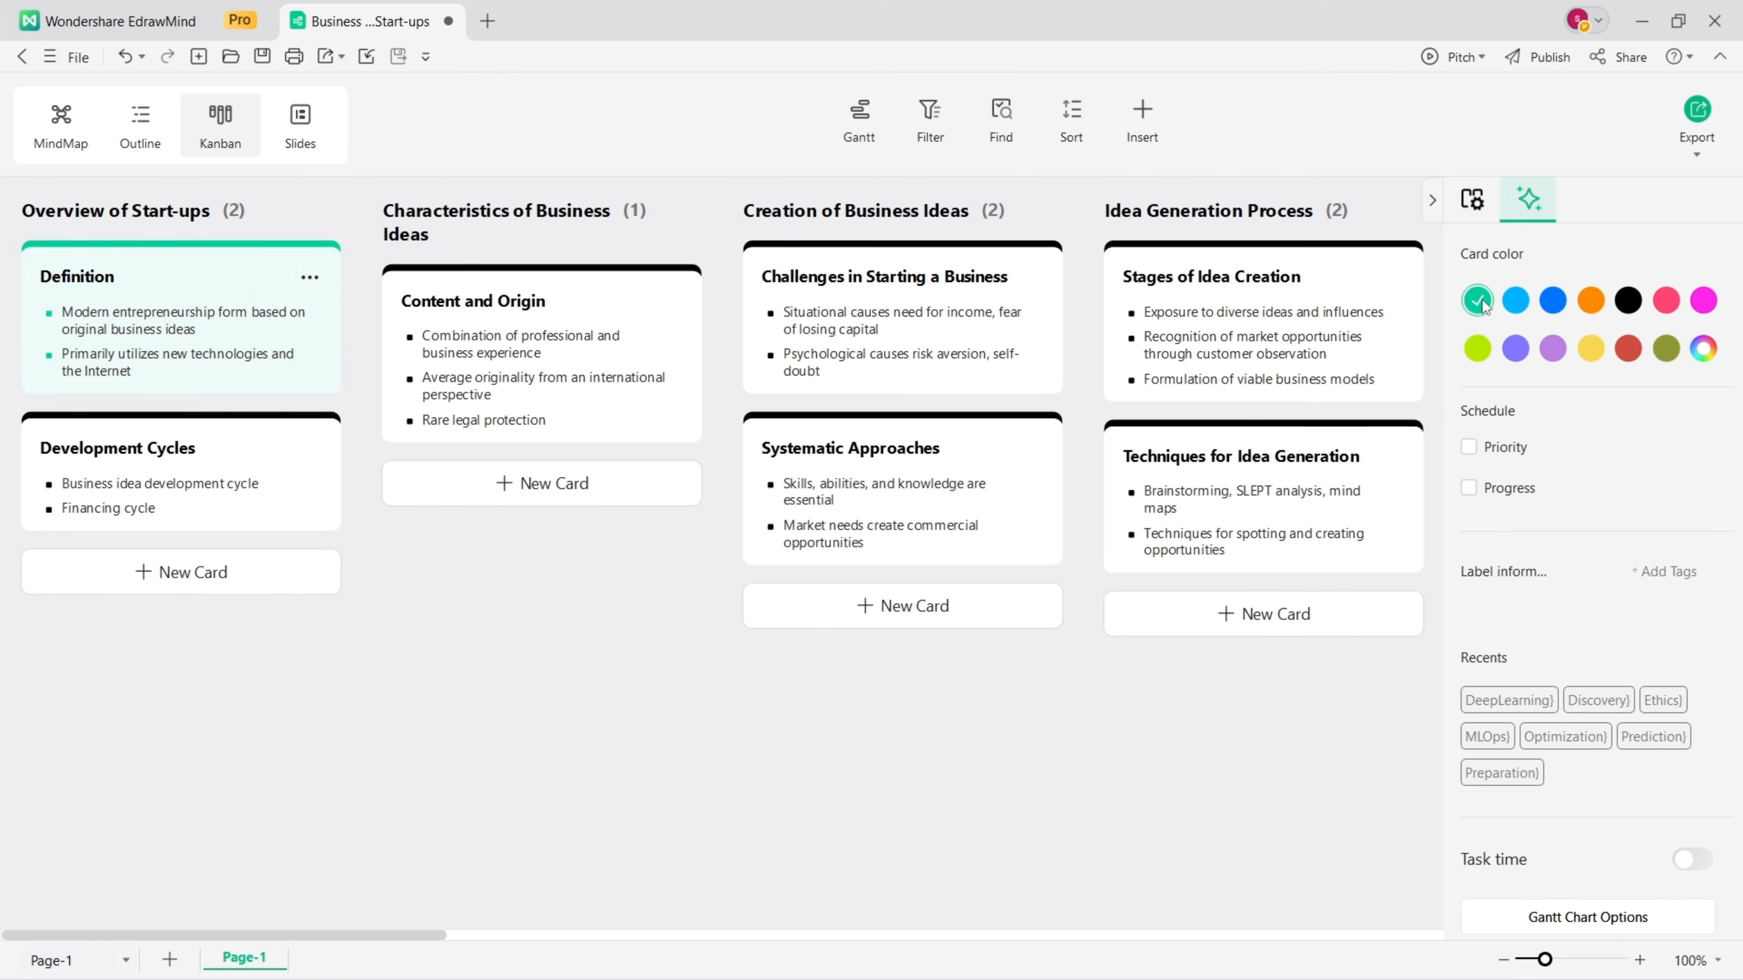
{"action": "left_click", "coordinate": [1470, 451]}
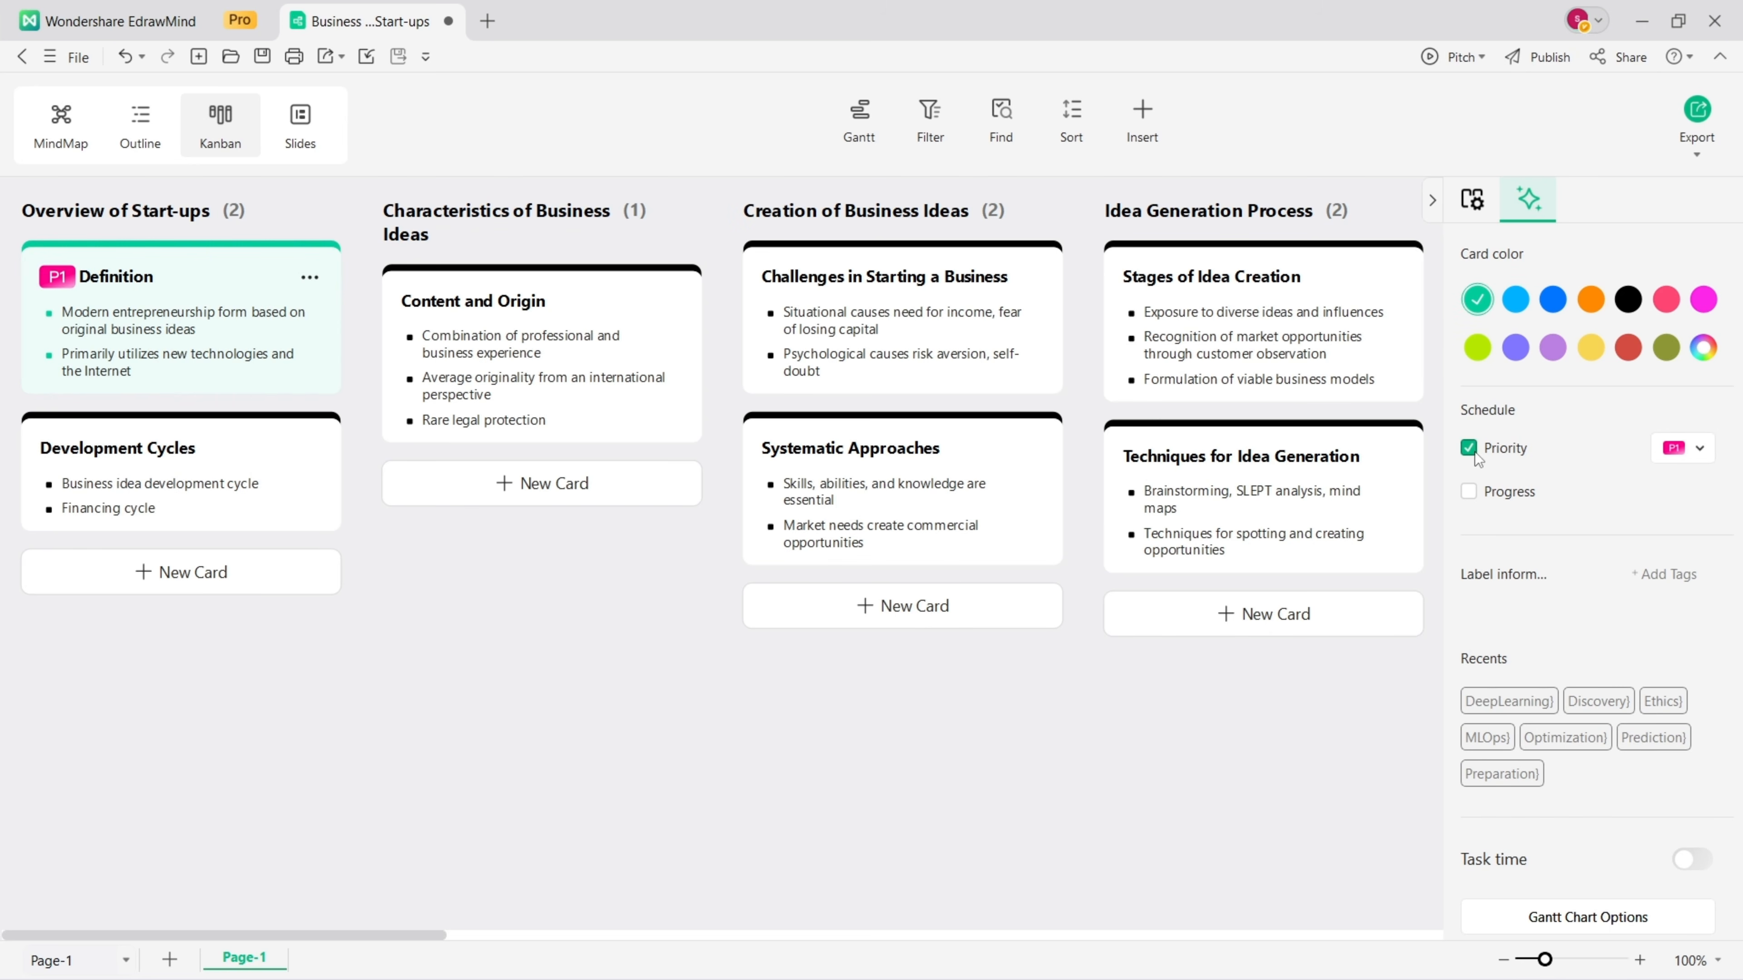
Step: Colour the Development Cycles card blue and set its priority to P2
{"action": "left_click", "coordinate": [194, 447]}
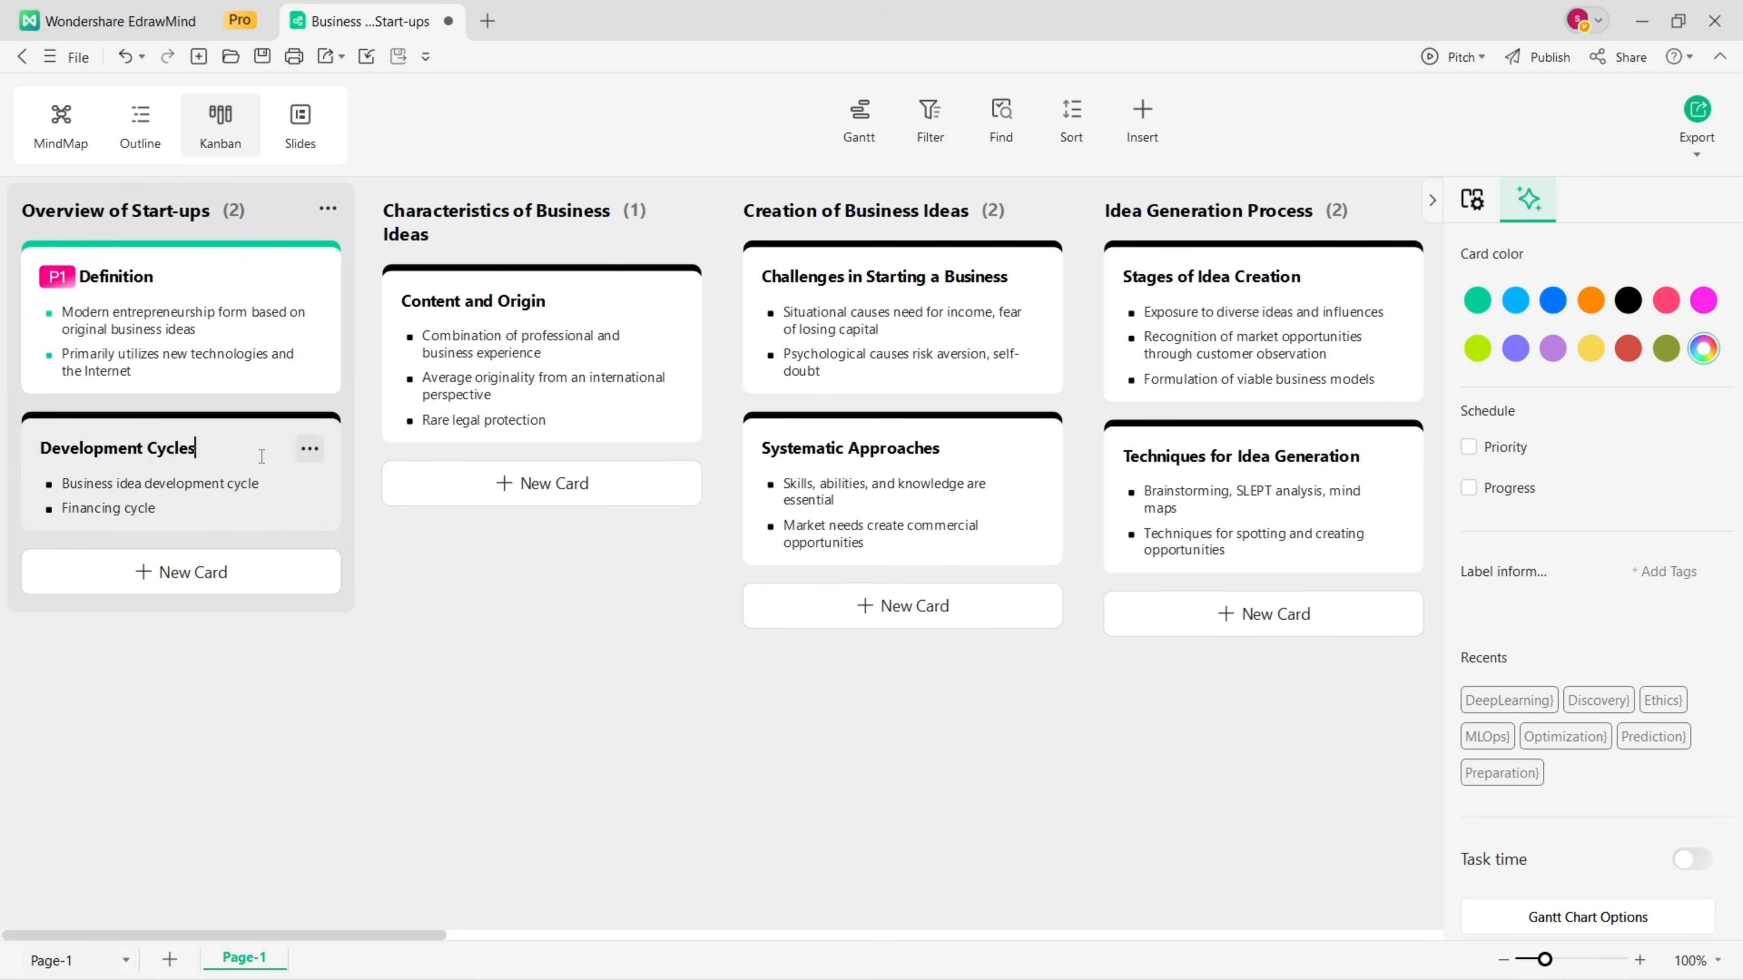
{"action": "left_click", "coordinate": [1552, 300]}
{"action": "left_click", "coordinate": [1468, 447]}
{"action": "left_click", "coordinate": [1684, 447]}
{"action": "left_click", "coordinate": [1681, 529]}
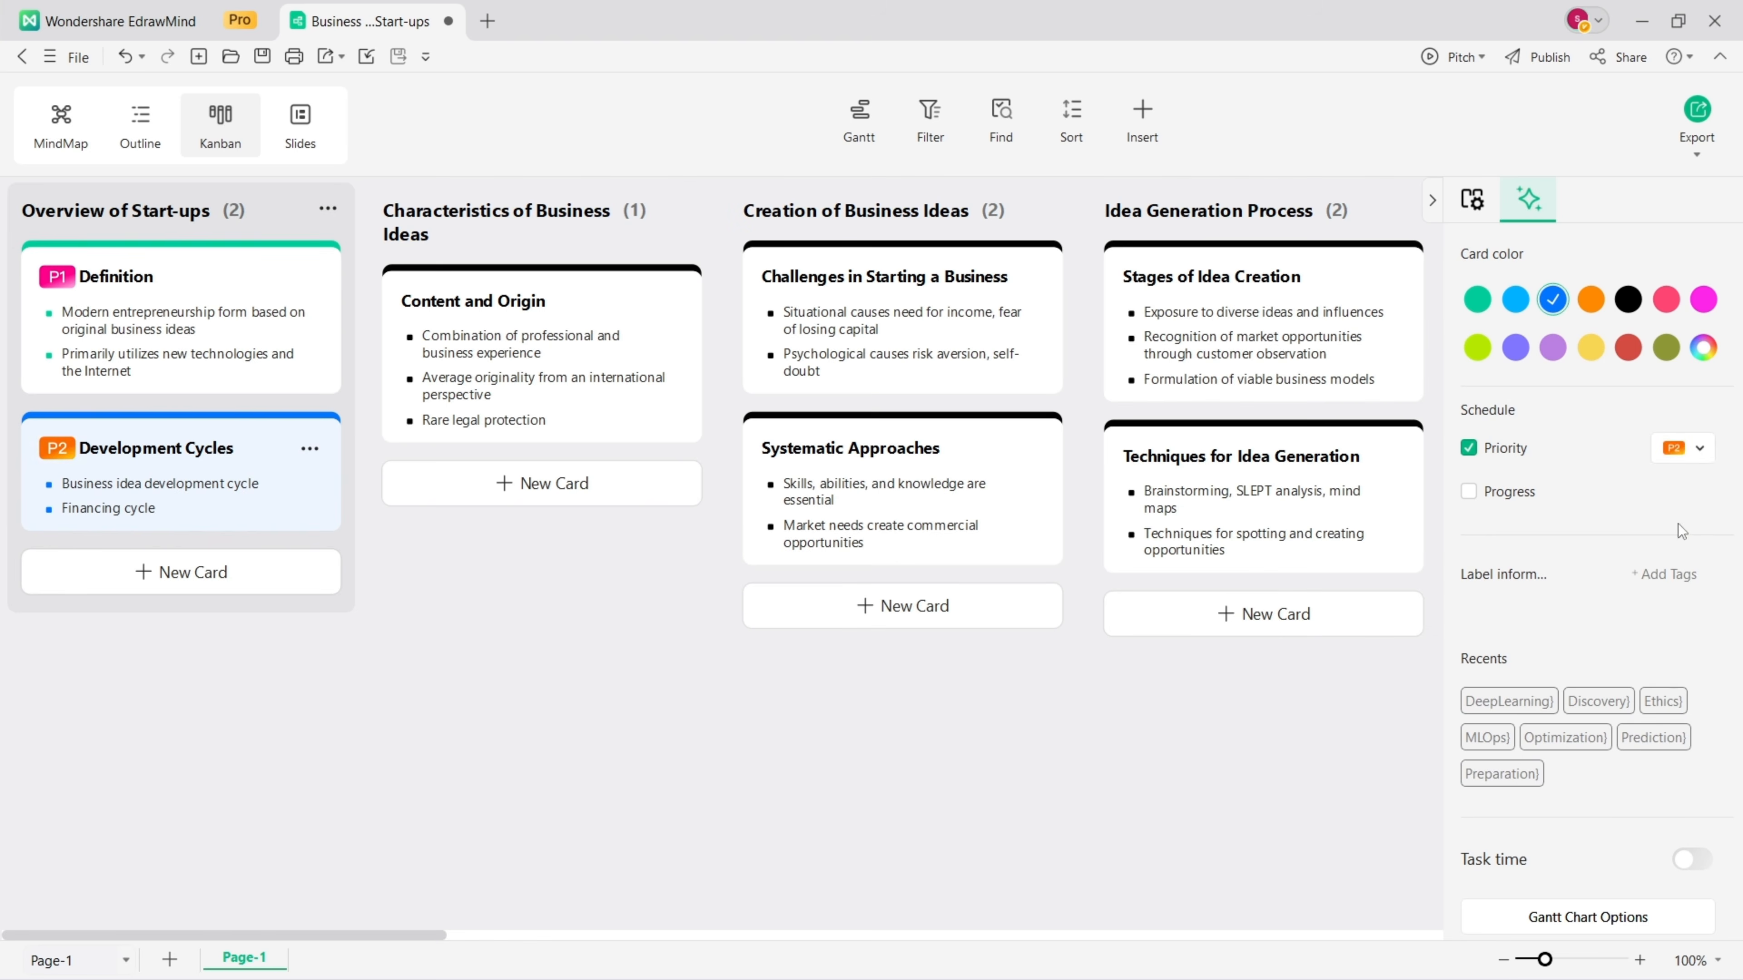
Step: Colour the Content and Origin card light blue and set its priority to P4
{"action": "left_click", "coordinate": [671, 301]}
{"action": "left_click", "coordinate": [1515, 303]}
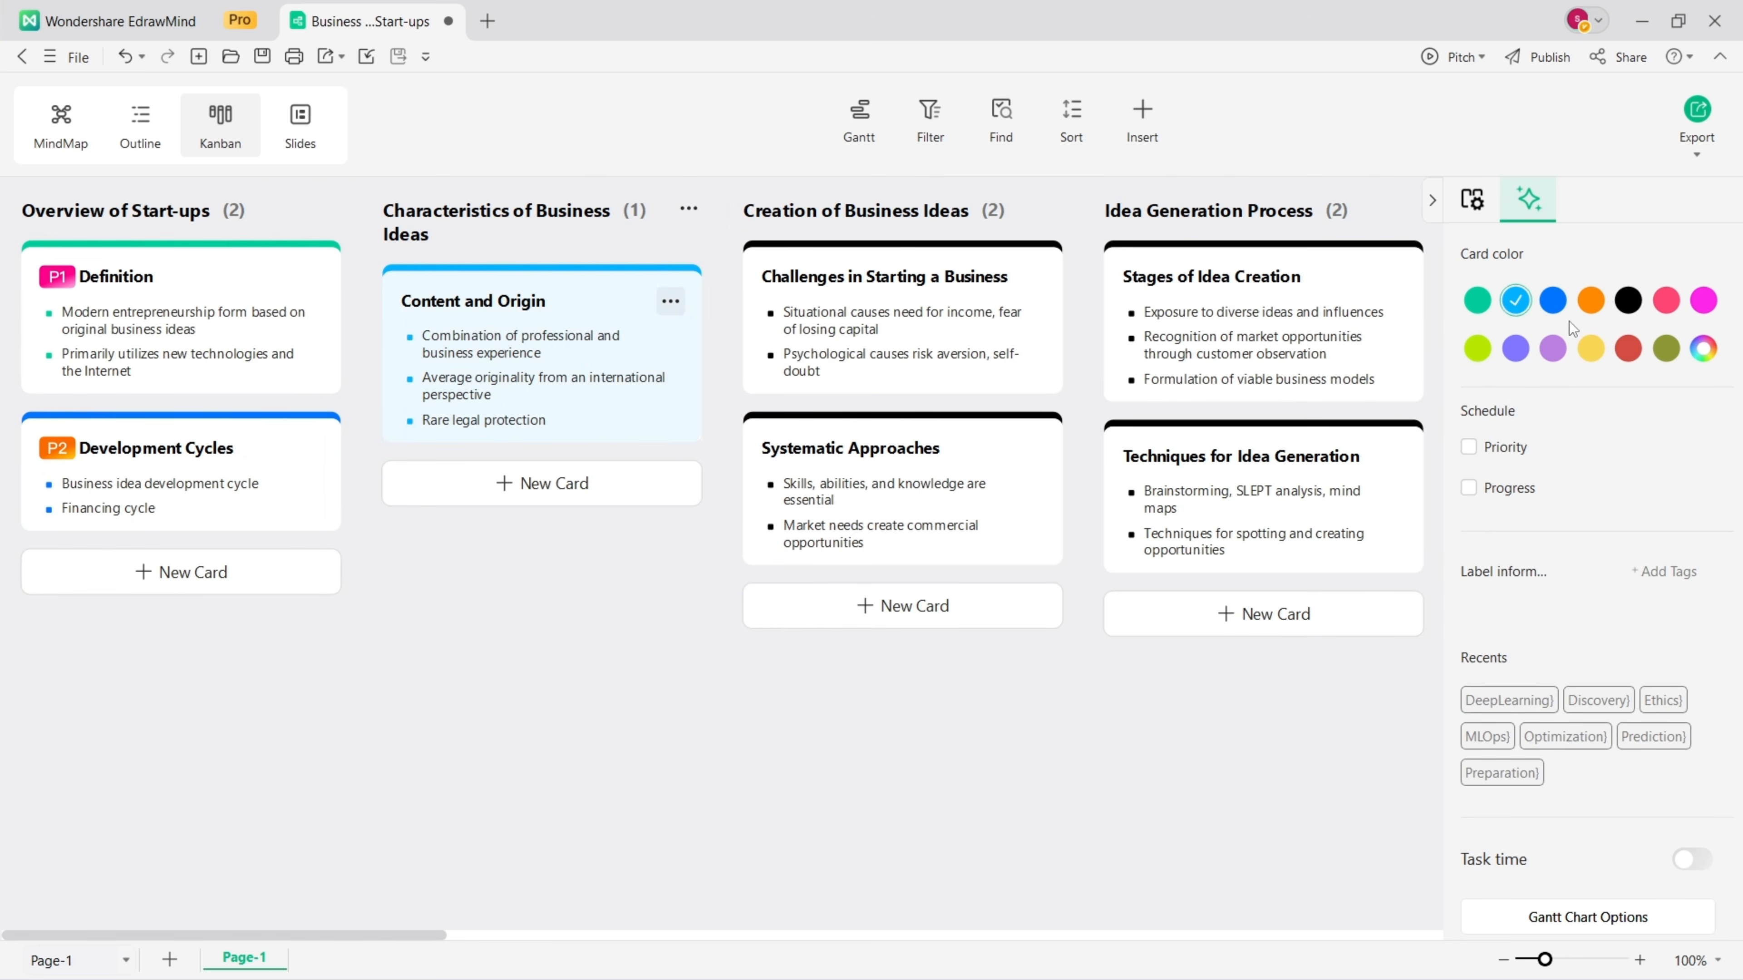
{"action": "left_click", "coordinate": [1468, 447]}
{"action": "left_click", "coordinate": [1684, 448]}
{"action": "left_click", "coordinate": [1681, 556]}
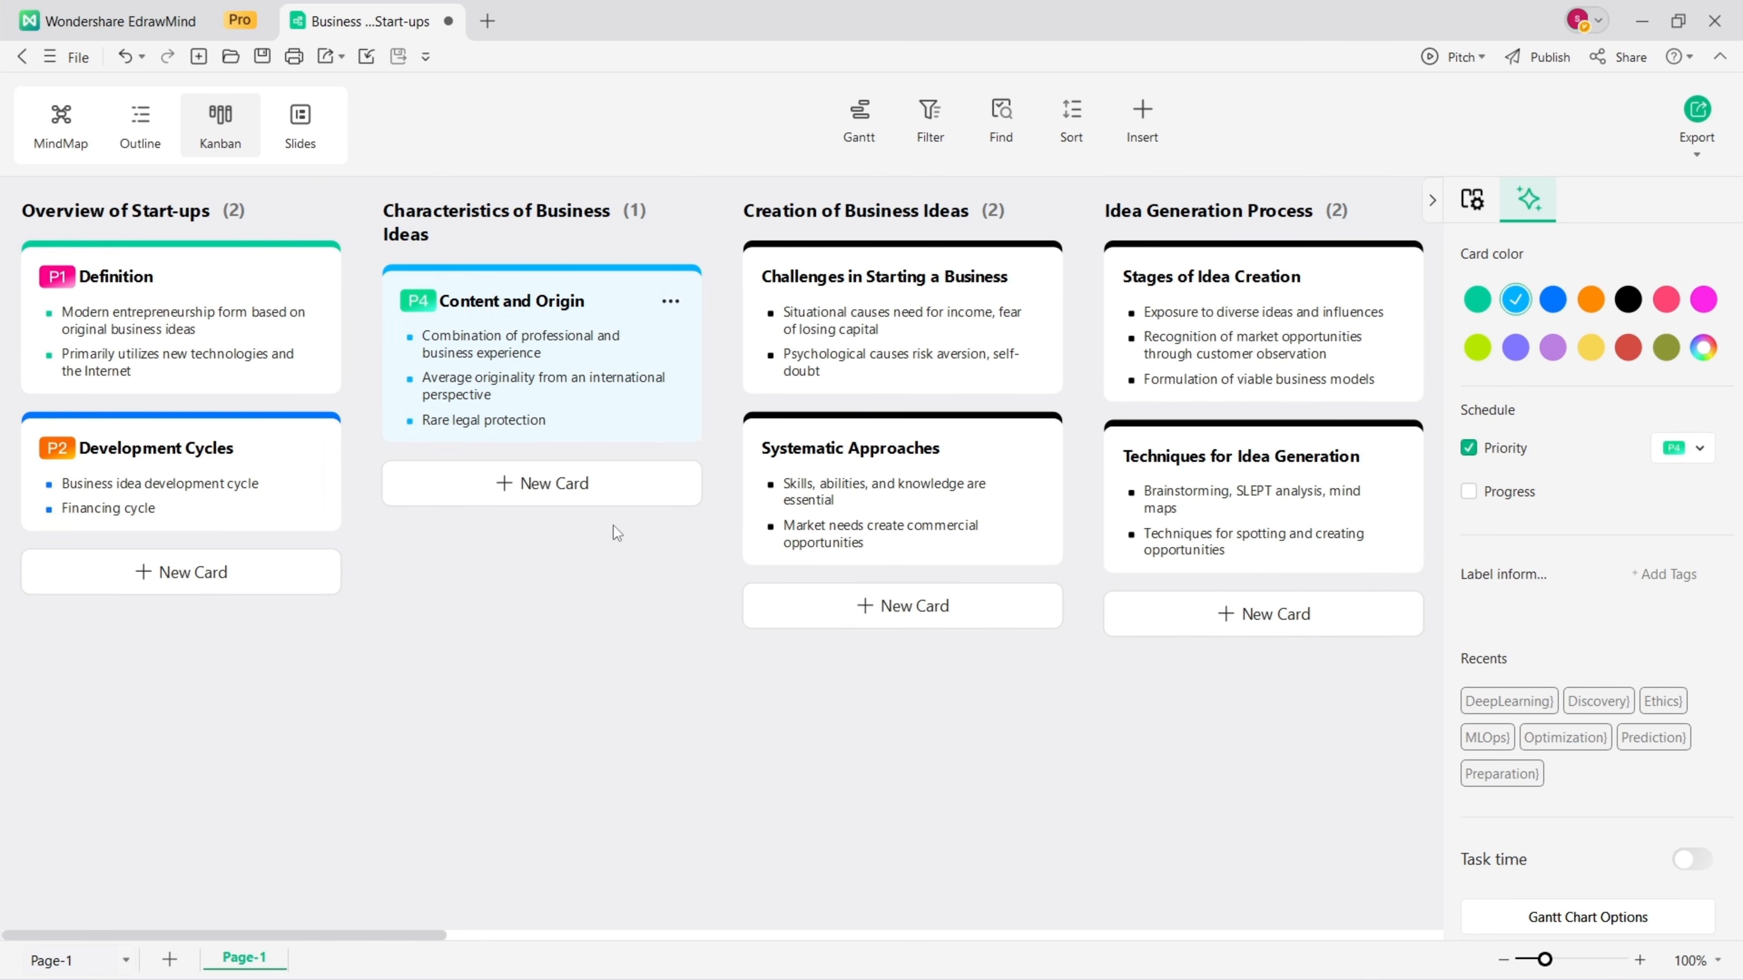
Step: Colour the Challenges in Starting a Business card violet and give it a progress bar filled to three segments
{"action": "left_click", "coordinate": [903, 323]}
{"action": "left_click", "coordinate": [1469, 492]}
{"action": "left_click", "coordinate": [1515, 348]}
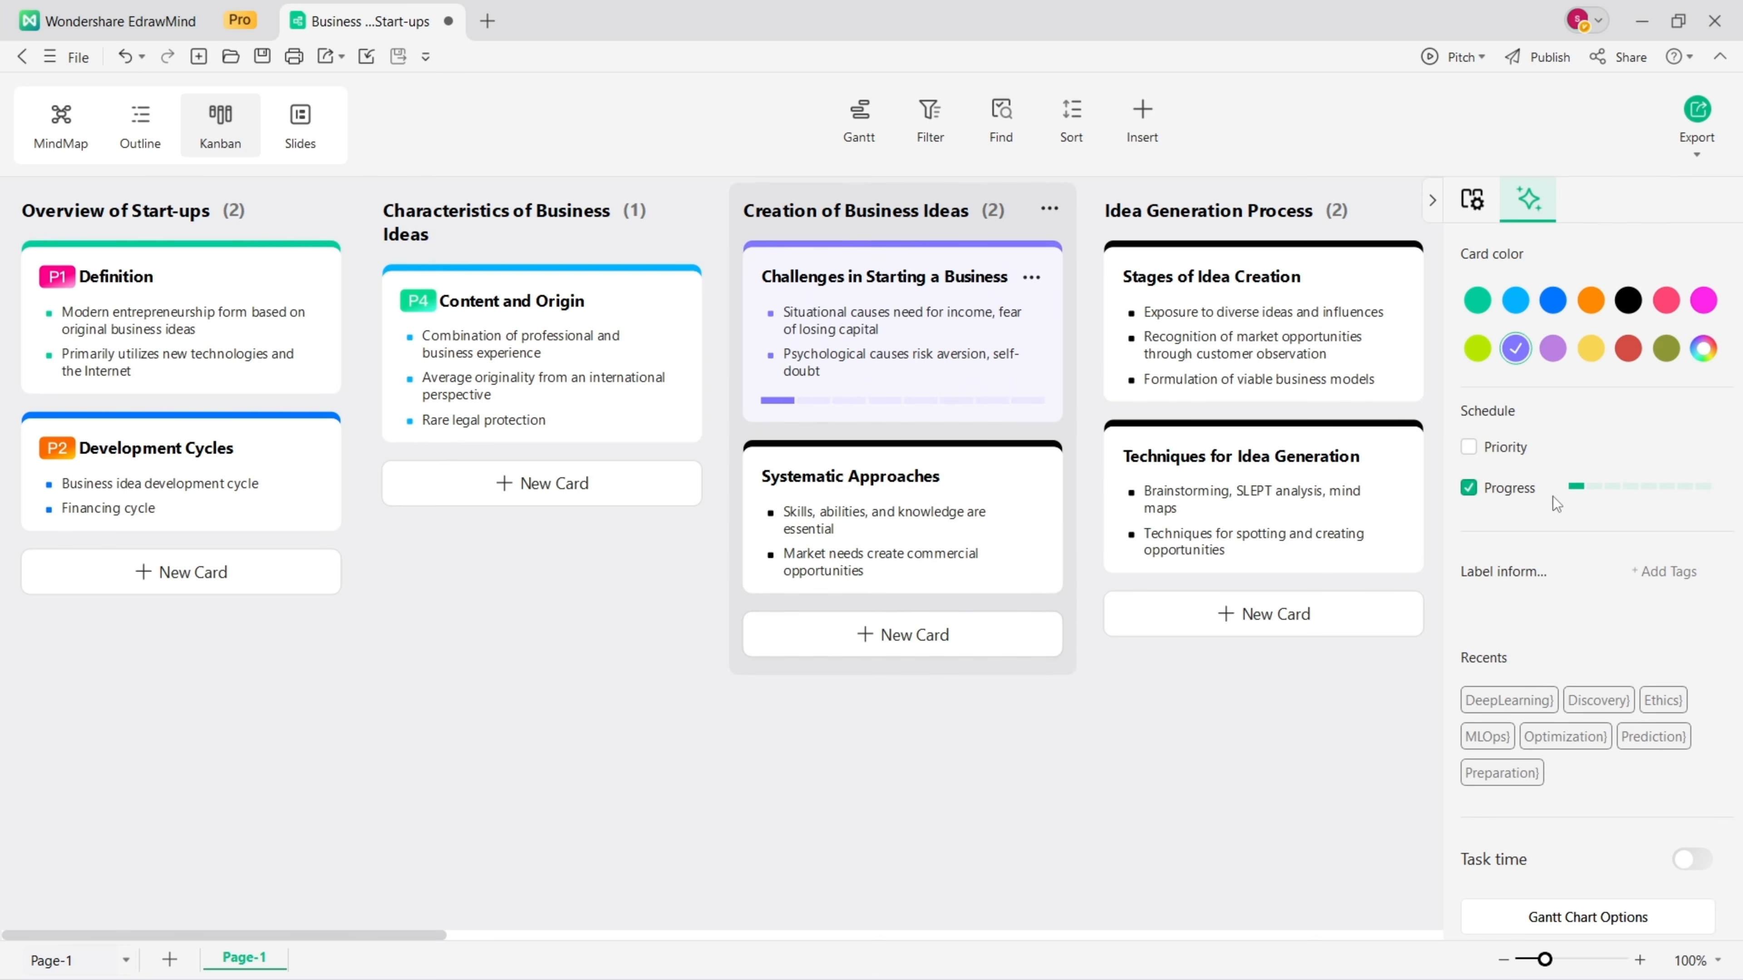
{"action": "left_click", "coordinate": [997, 477]}
{"action": "left_click", "coordinate": [988, 377]}
{"action": "left_click", "coordinate": [1616, 488]}
Step: Give the Systematic Approaches card a progress bar filled to two segments and colour the card olive green
{"action": "left_click", "coordinate": [1013, 487]}
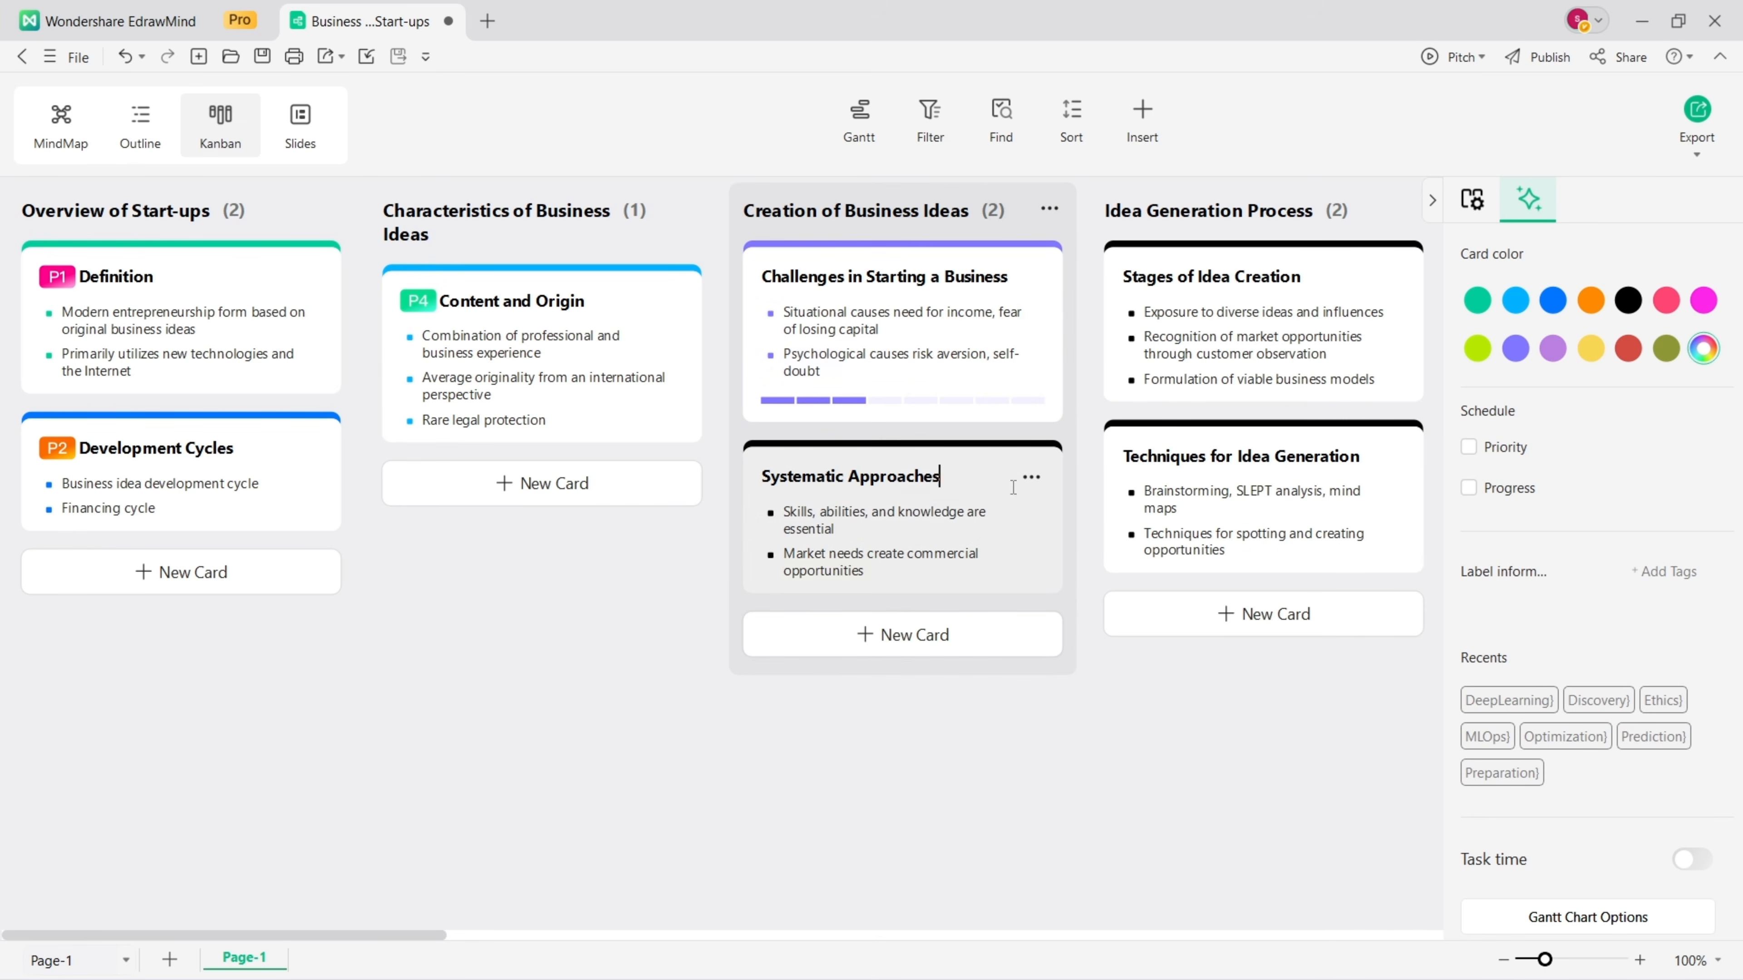
{"action": "left_click", "coordinate": [1468, 488]}
{"action": "left_click", "coordinate": [1595, 486]}
{"action": "left_click", "coordinate": [1666, 348]}
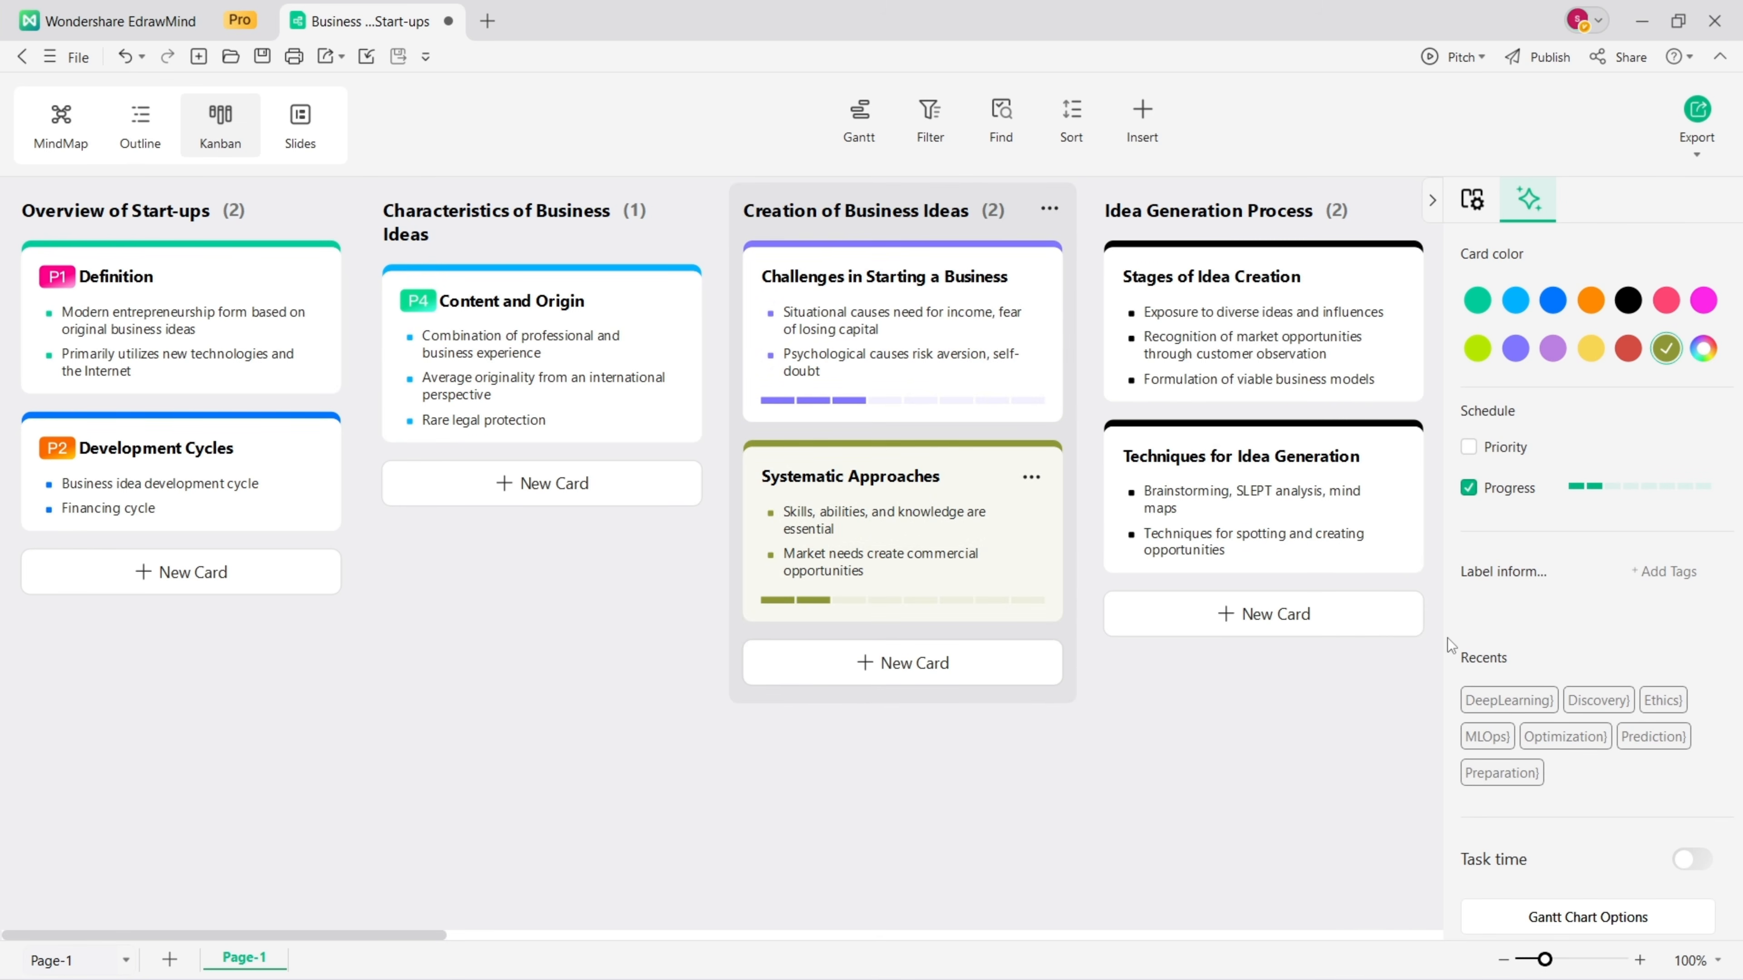
Step: Add the tag "important" to the Systematic Approaches card
{"action": "left_click", "coordinate": [1664, 571]}
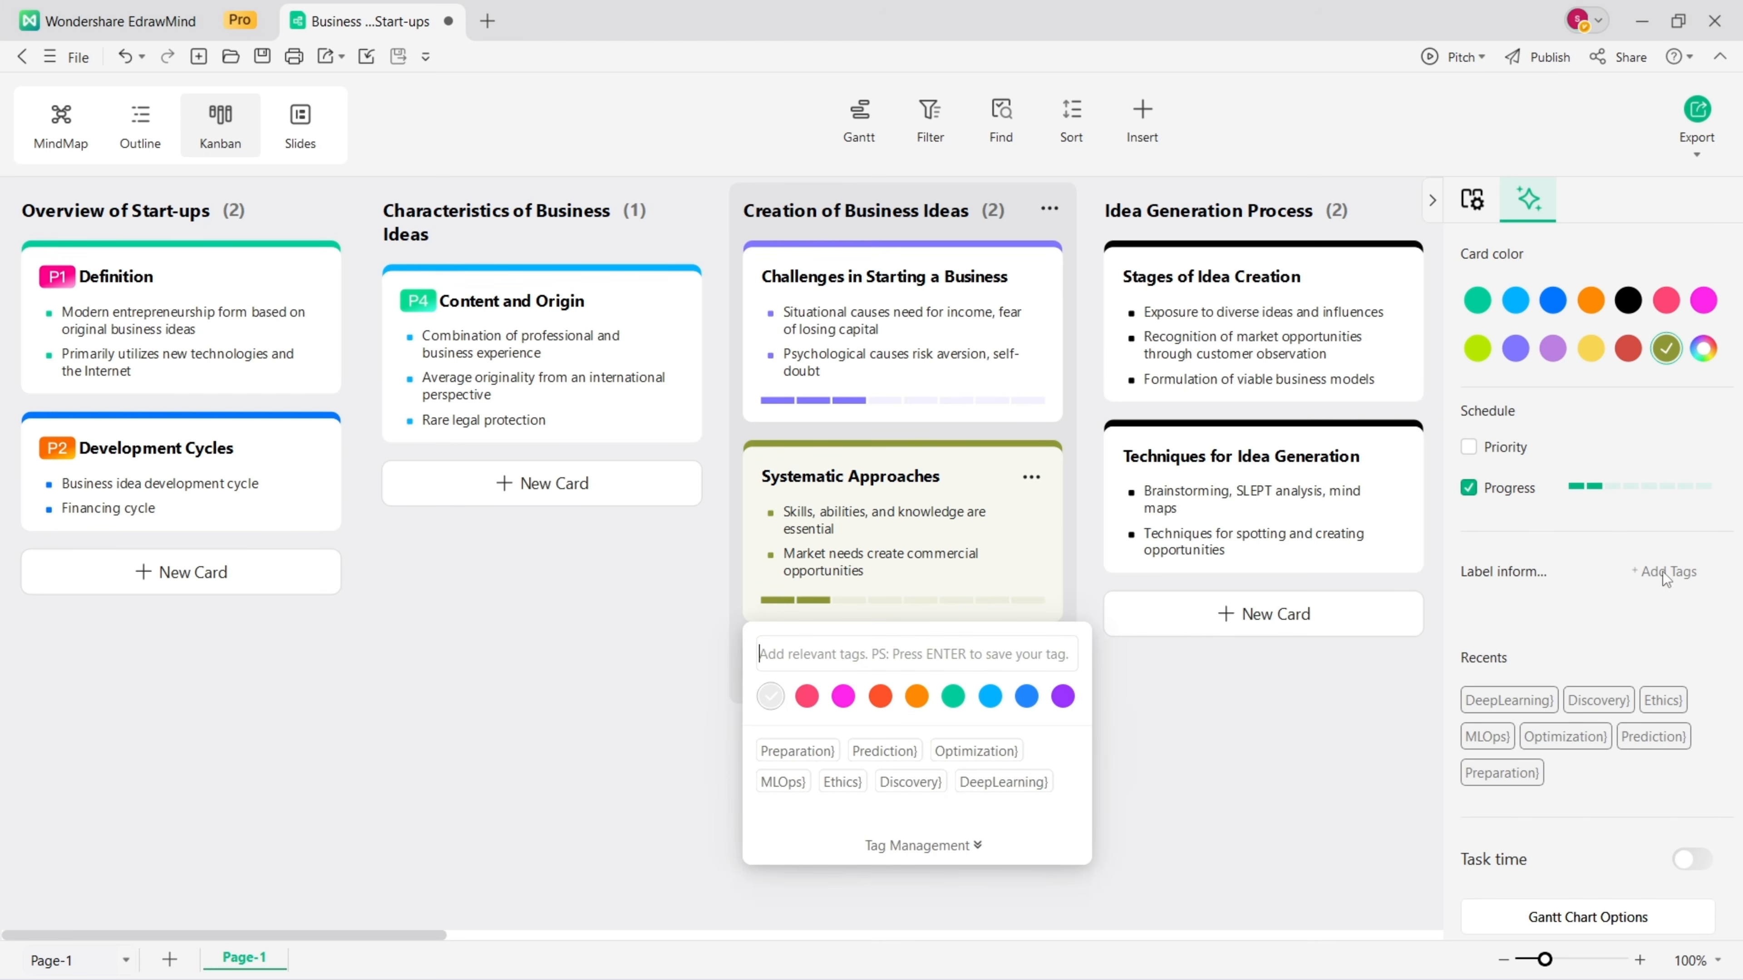
{"action": "left_click", "coordinate": [846, 654]}
{"action": "type", "text": "important"}
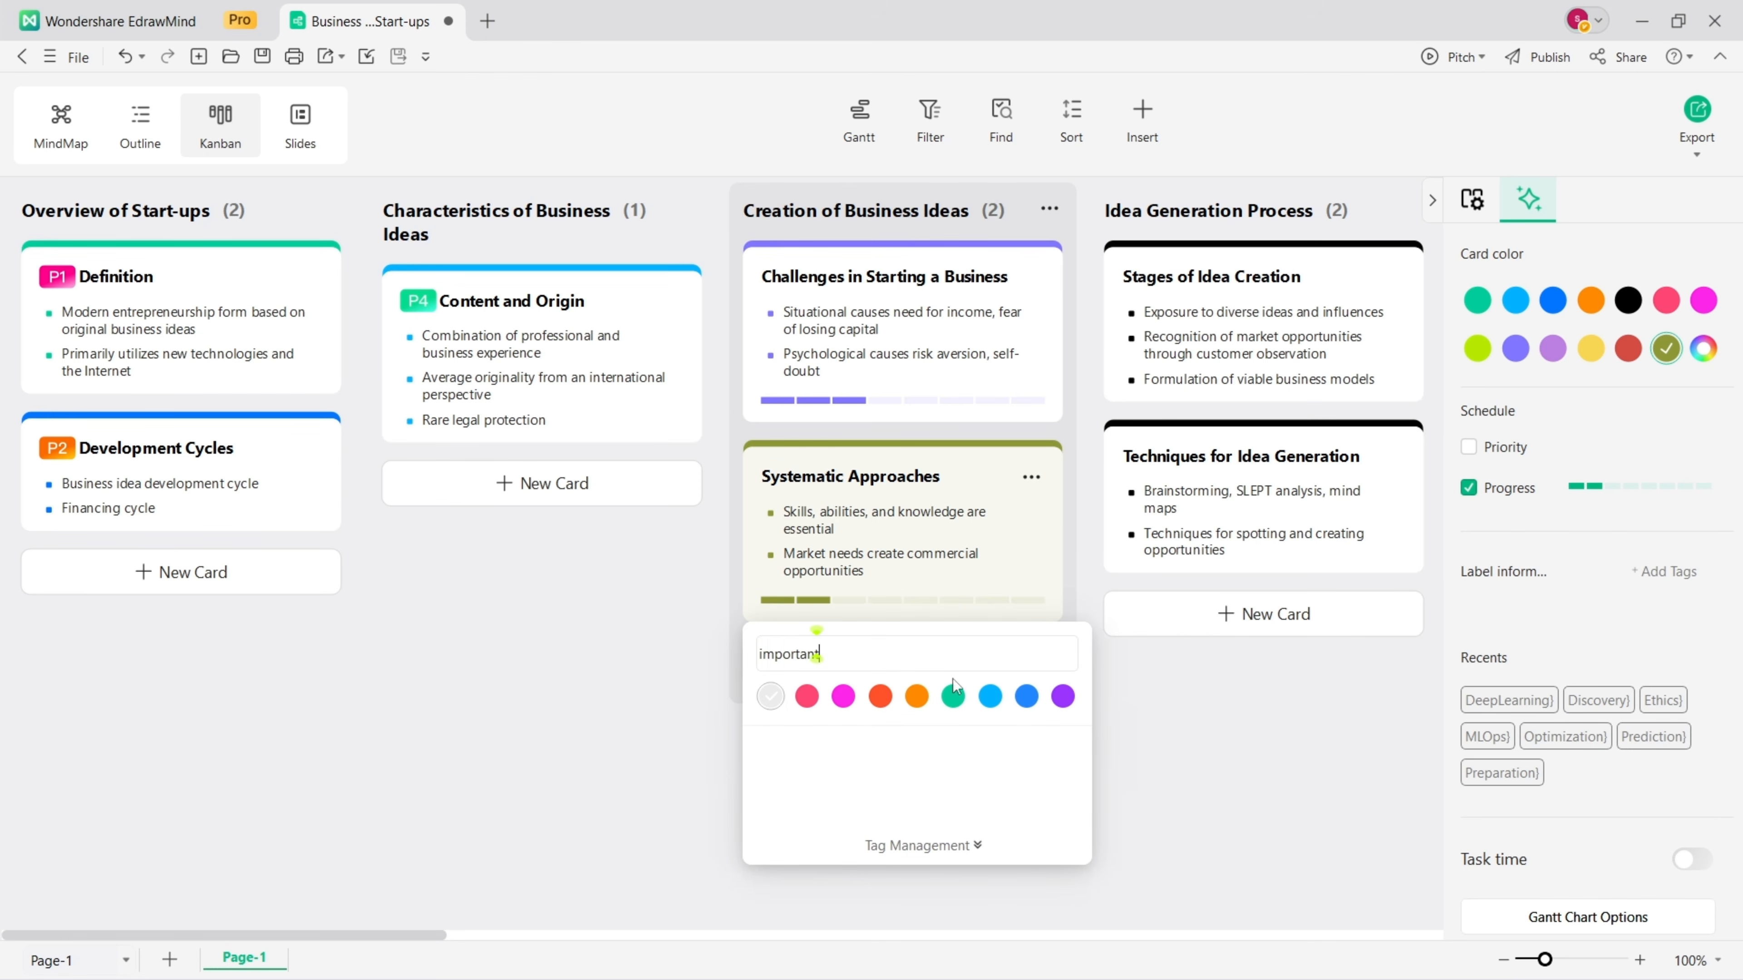
{"action": "key", "text": "ctrl+a"}
{"action": "left_click", "coordinate": [862, 664]}
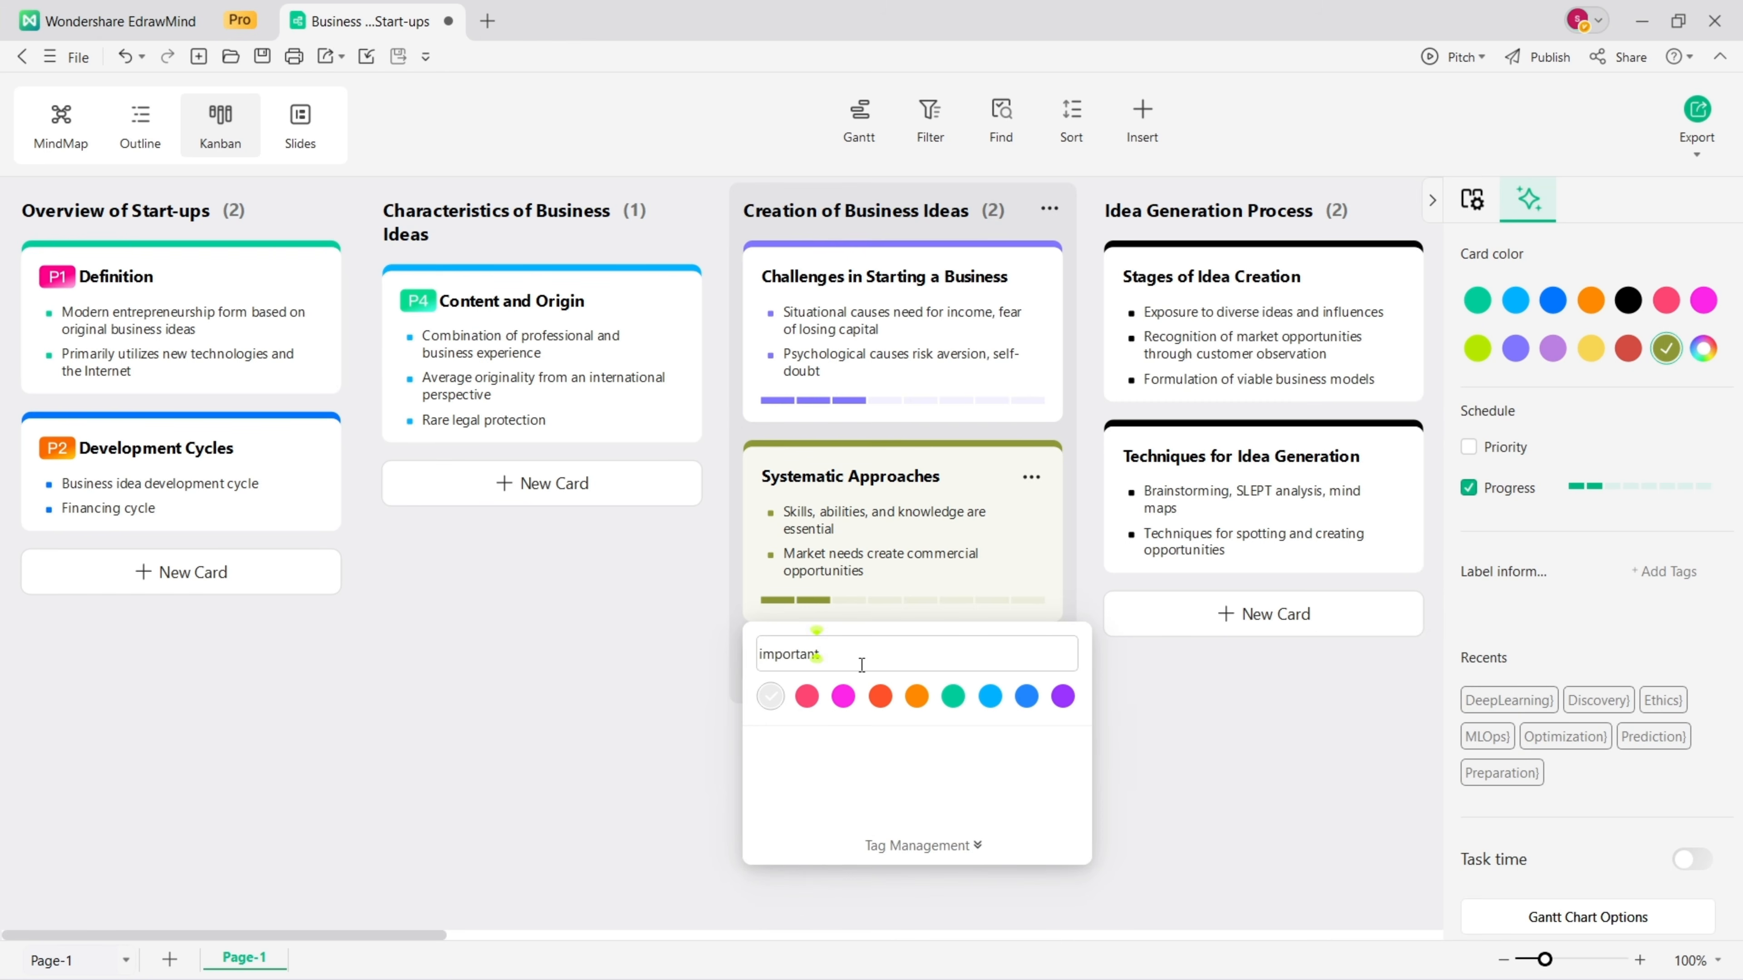
{"action": "key", "text": "Return"}
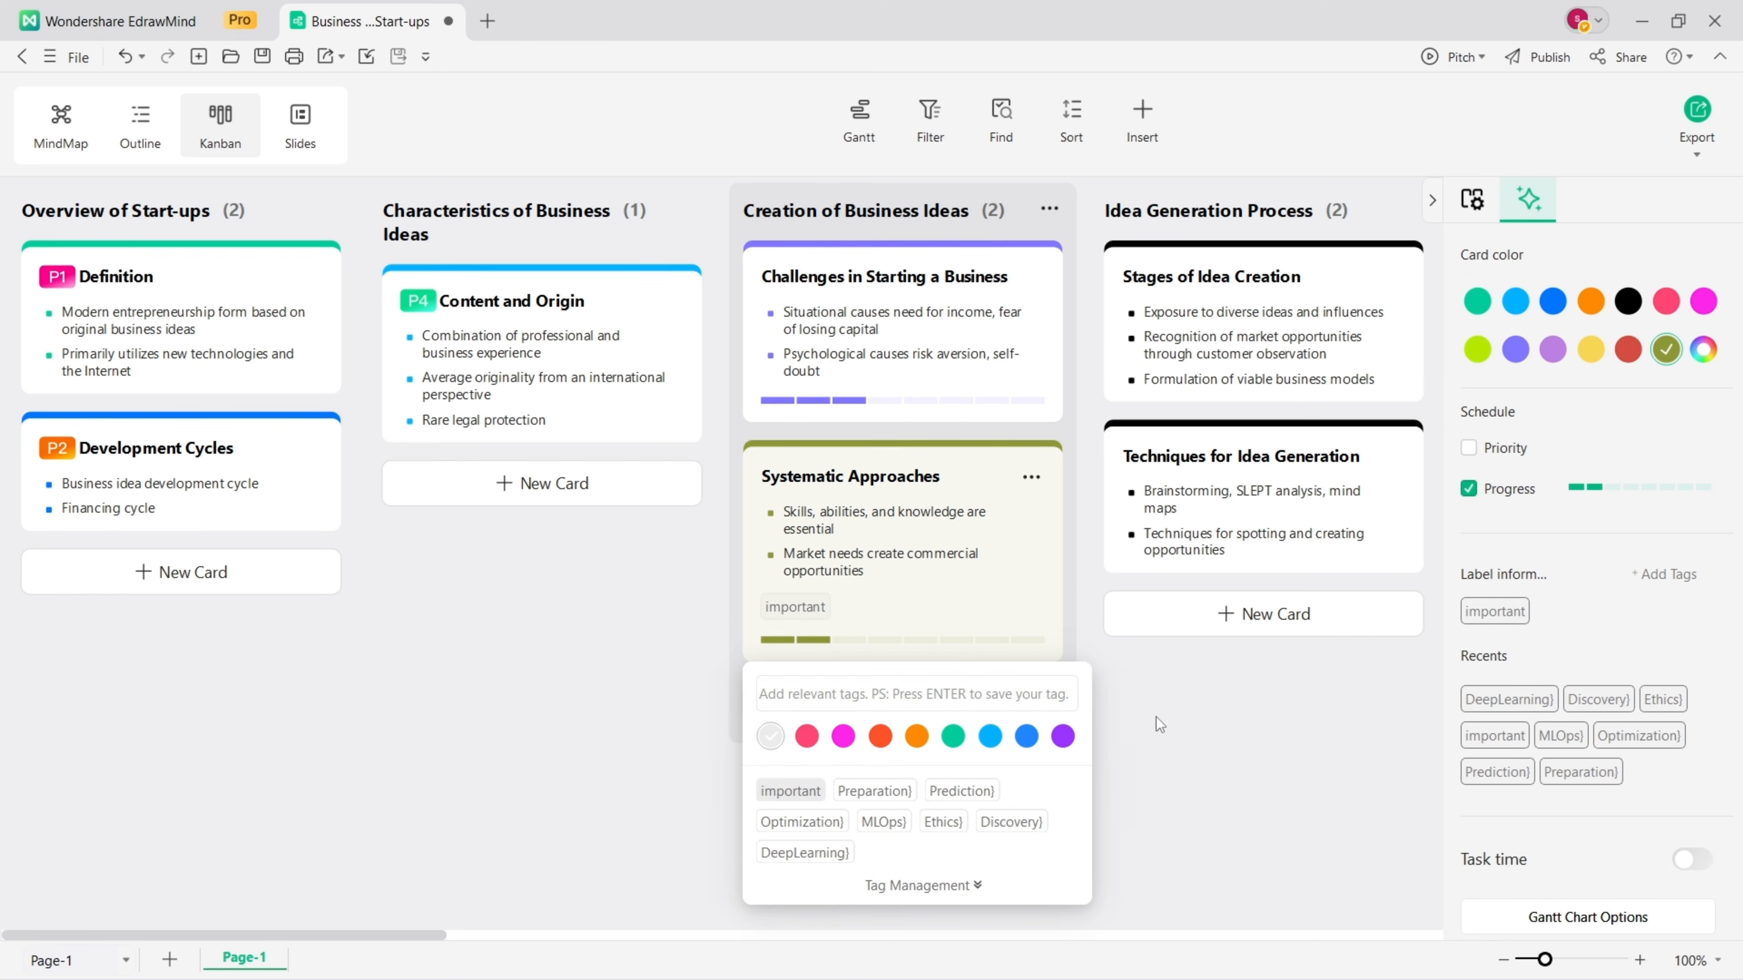
{"action": "left_click", "coordinate": [909, 656]}
Step: Add a light blue tag "very important" to the Challenges in Starting a Business card
{"action": "left_click", "coordinate": [941, 373]}
{"action": "left_click", "coordinate": [1661, 577]}
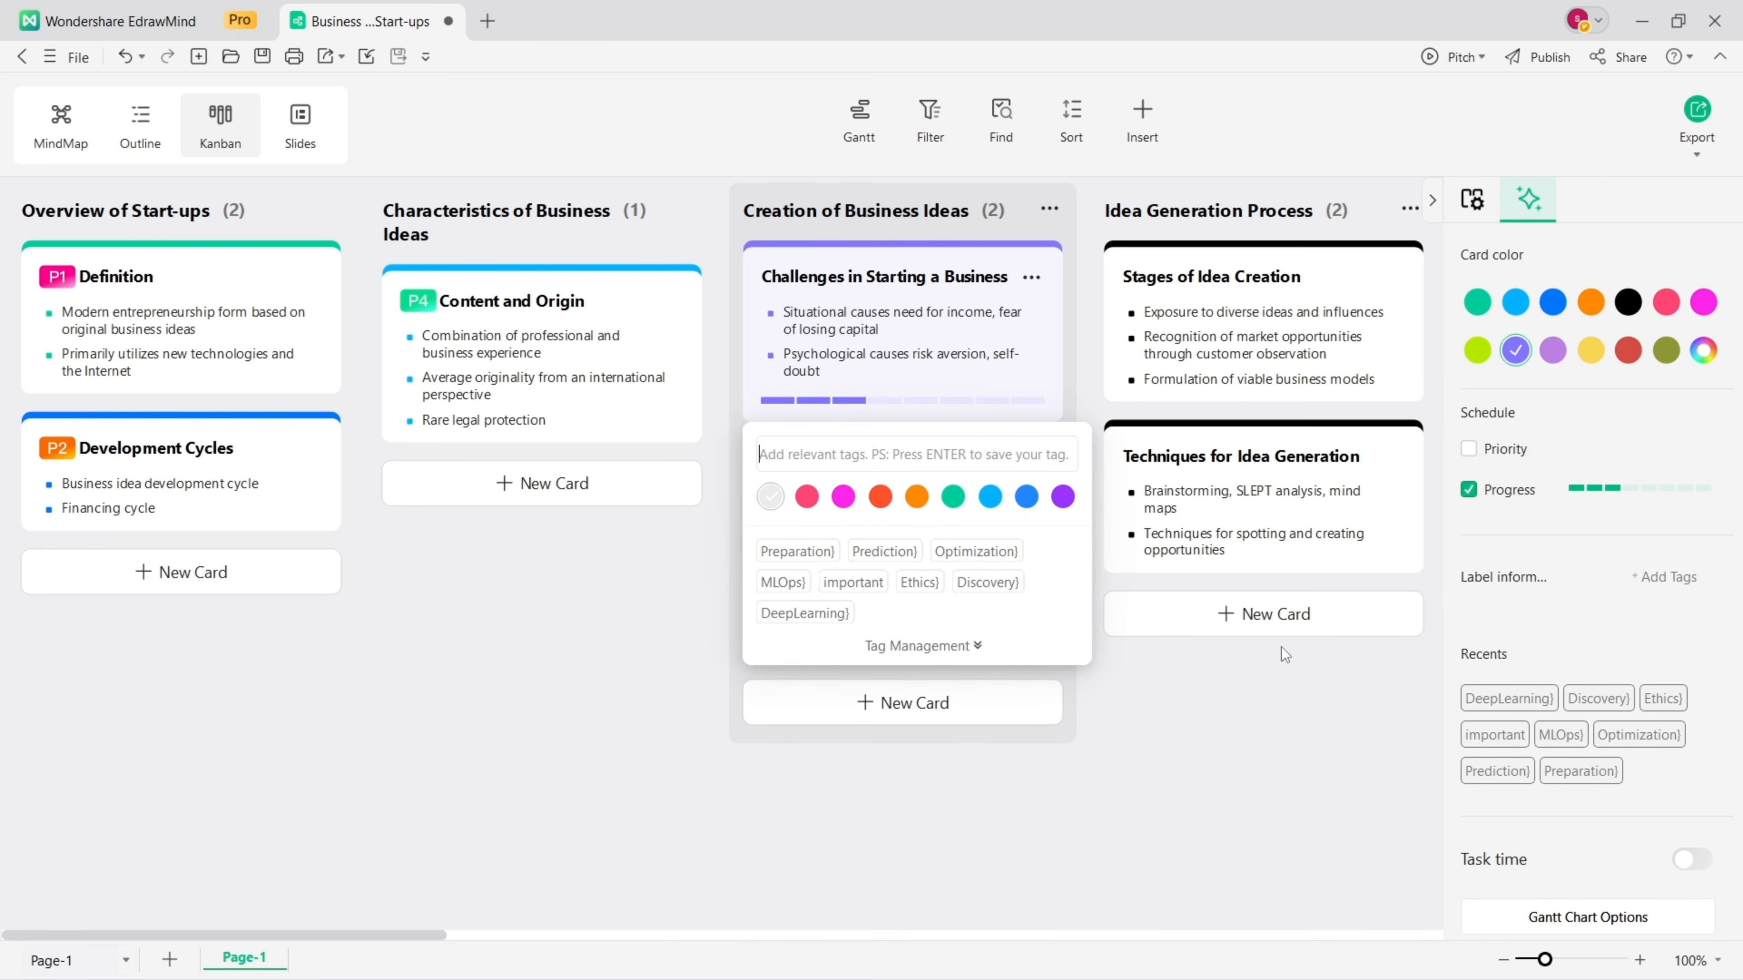
{"action": "left_click", "coordinate": [774, 453]}
{"action": "type", "text": "very important"}
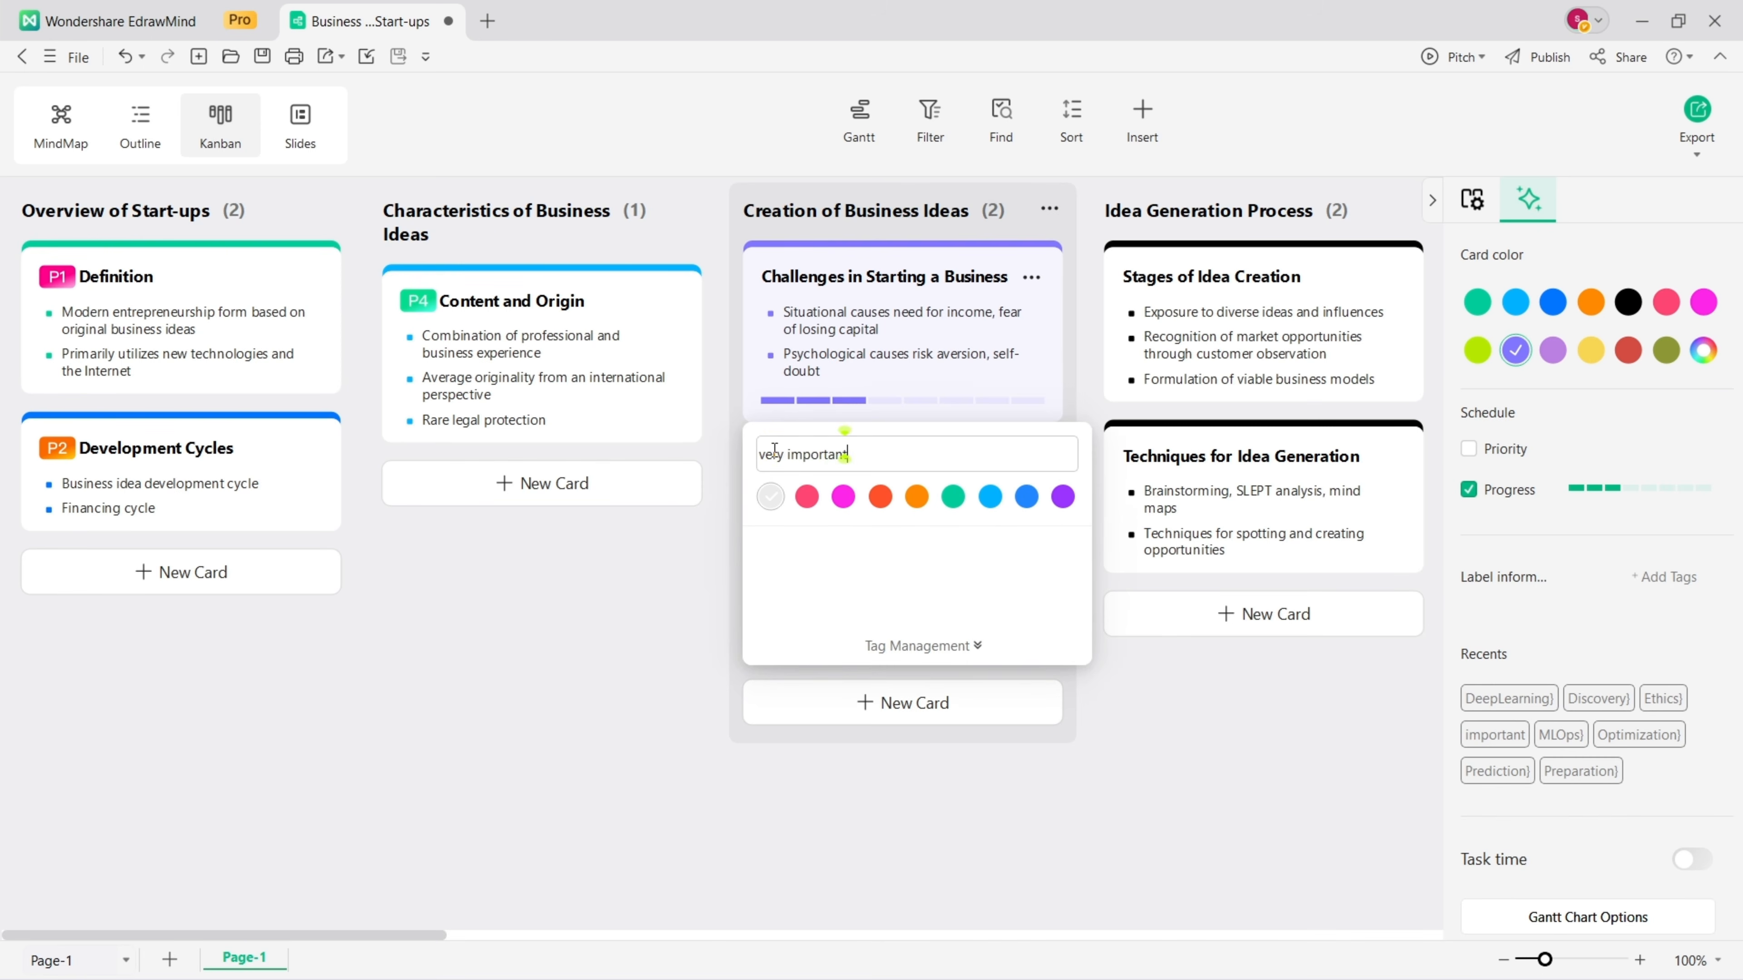
{"action": "left_click", "coordinate": [990, 496]}
{"action": "key", "text": "Return"}
{"action": "left_click", "coordinate": [1246, 713]}
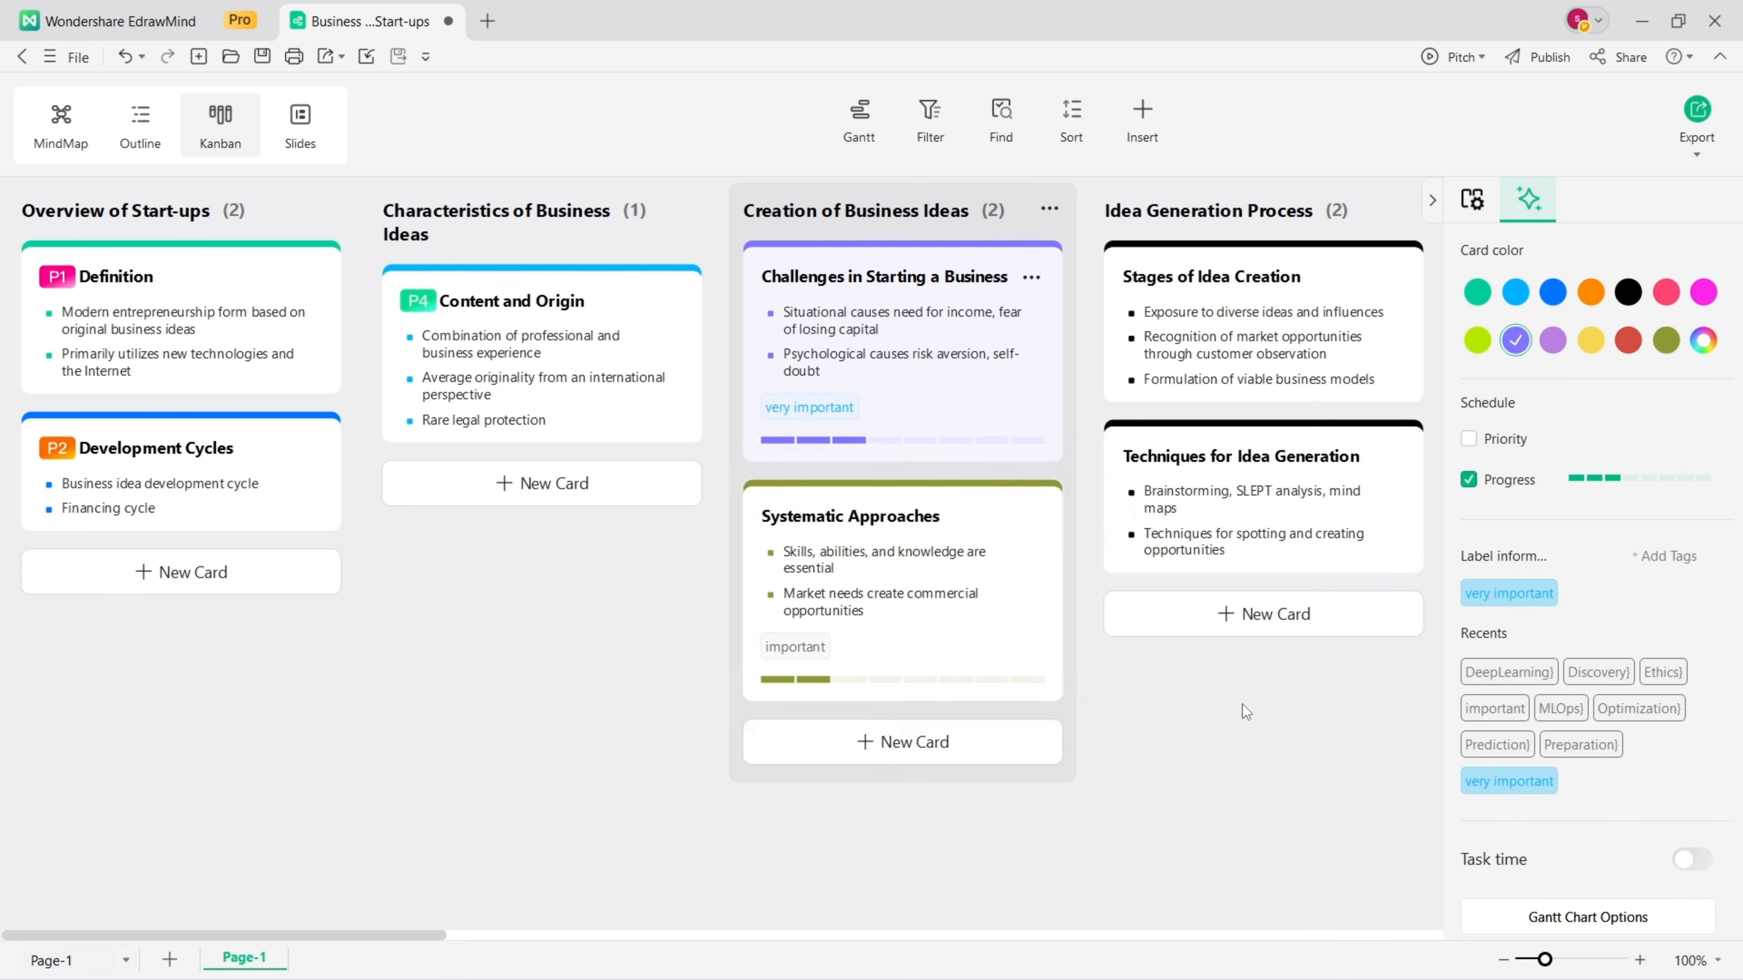
{"action": "left_click", "coordinate": [1246, 713]}
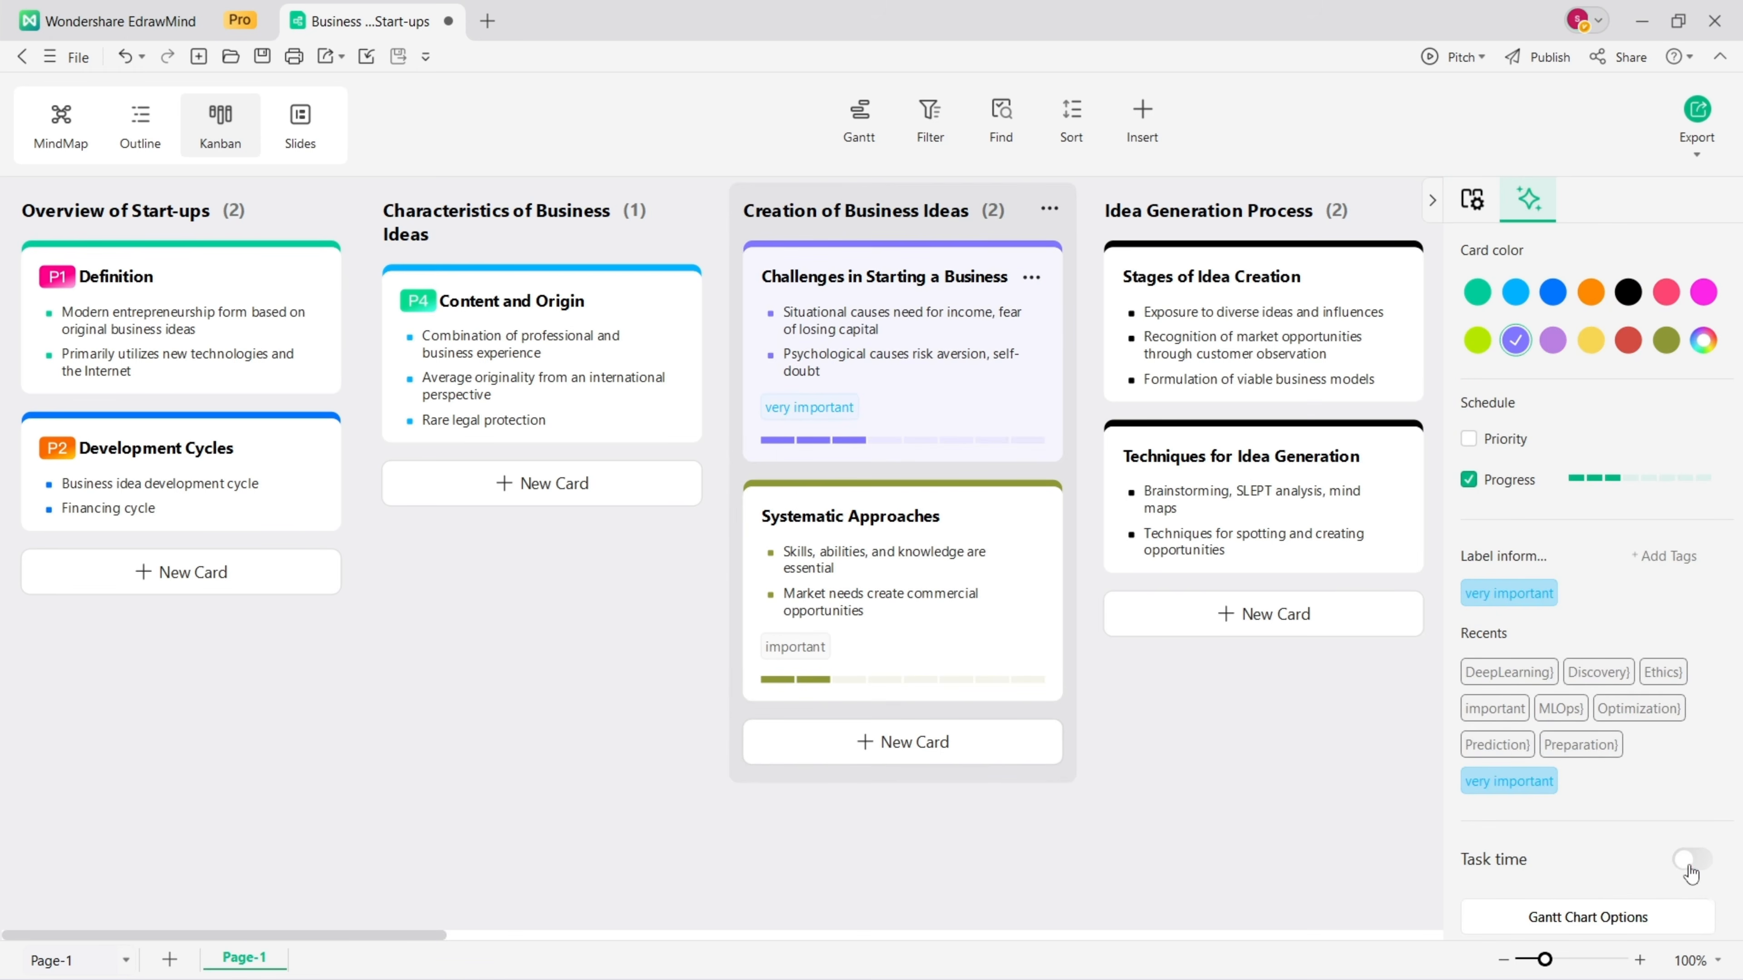
Step: Turn on task time for the Challenges in Starting a Business card and set its end date to 2026-05-13
{"action": "left_click", "coordinate": [1687, 865]}
{"action": "scroll", "coordinate": [1590, 857], "scroll_direction": "down", "scroll_amount": 3}
{"action": "left_click_drag", "start_coordinate": [1649, 746], "coordinate": [1675, 746]}
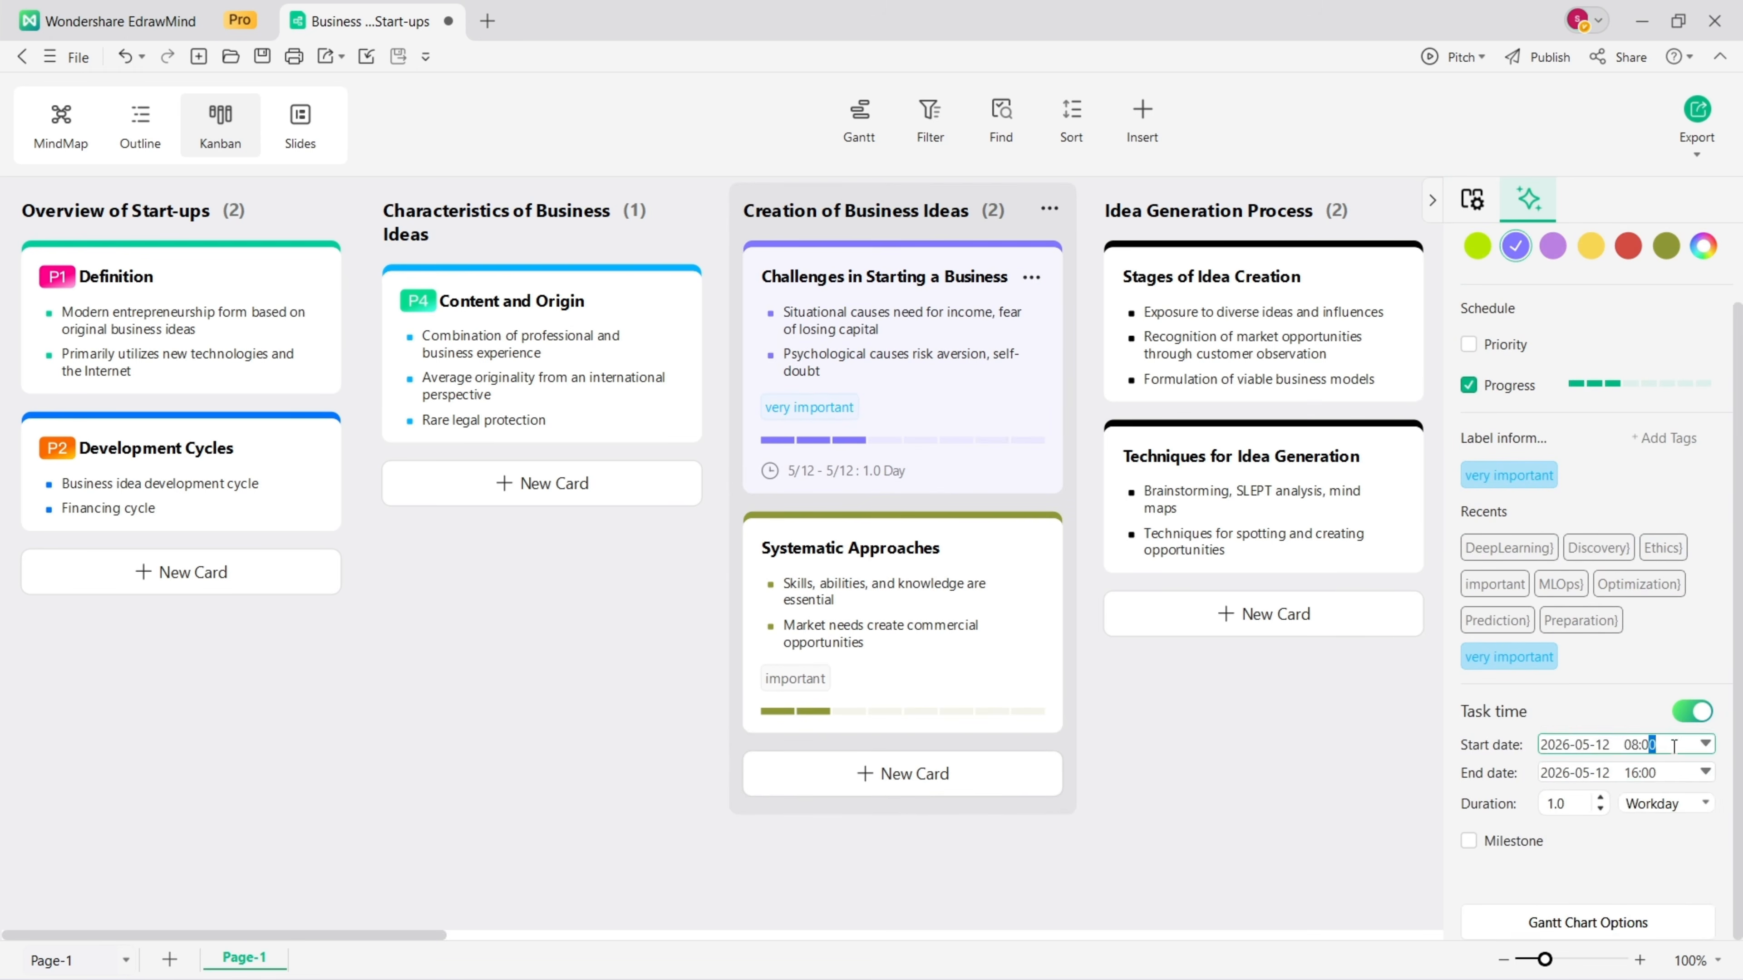
{"action": "left_click", "coordinate": [1705, 772]}
{"action": "left_click", "coordinate": [1588, 588]}
{"action": "left_click", "coordinate": [1684, 805]}
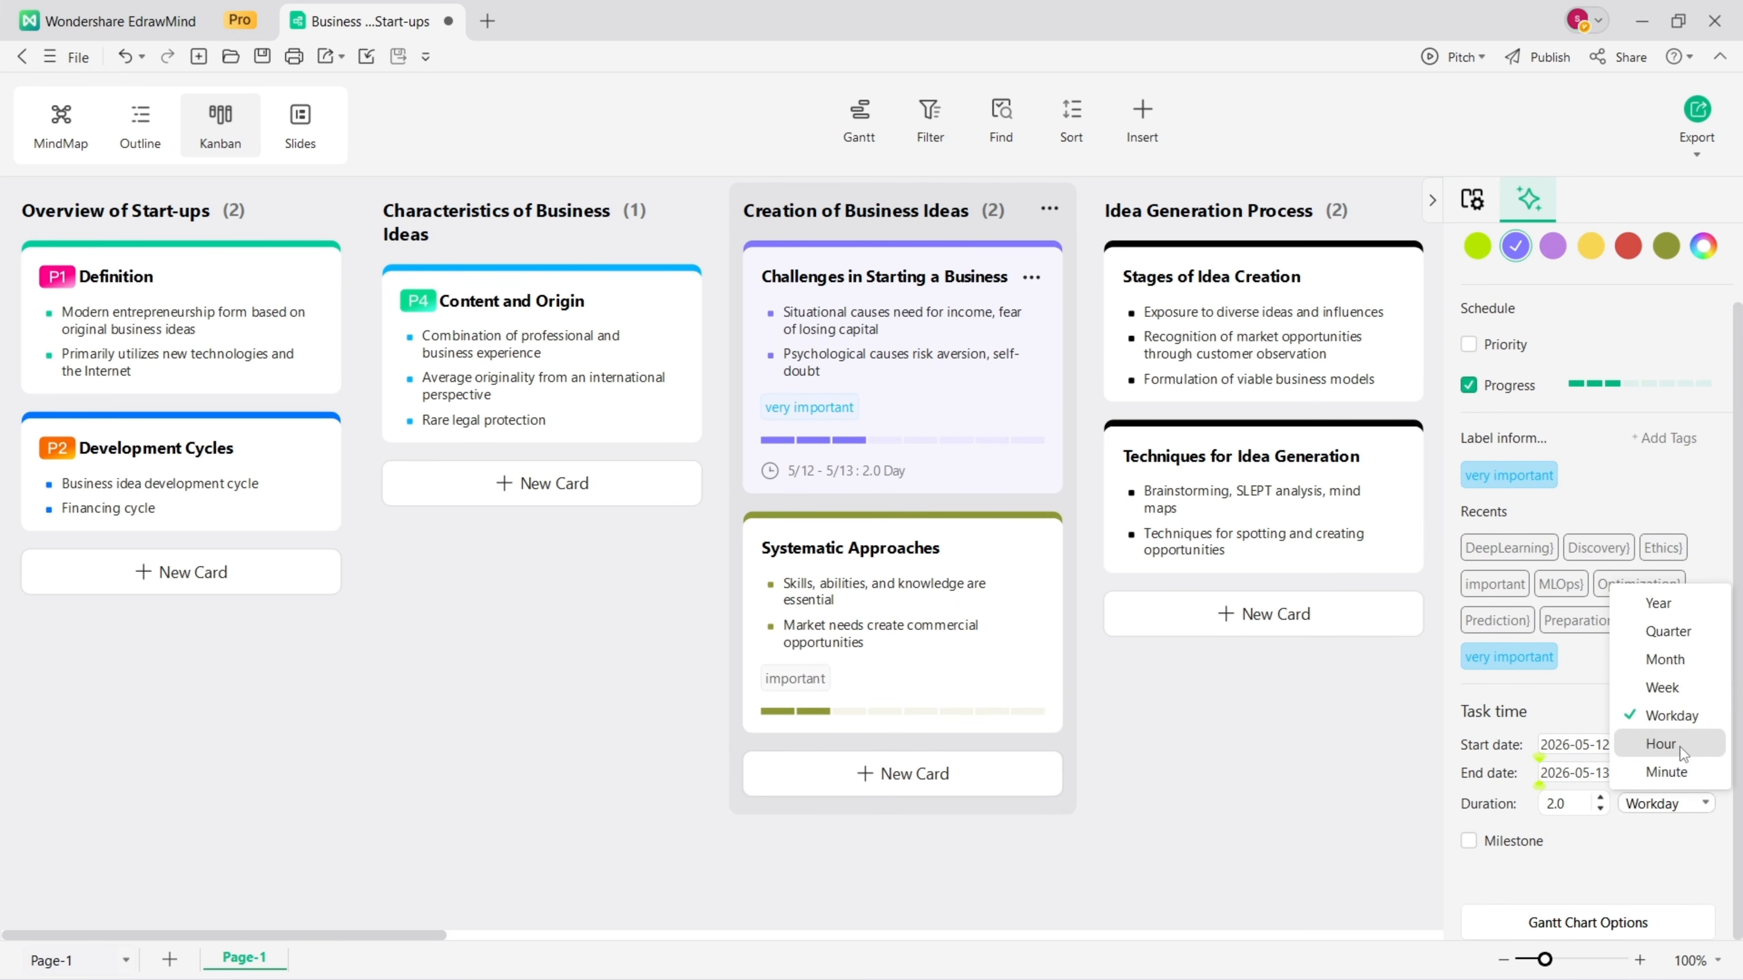
{"action": "left_click", "coordinate": [1626, 801]}
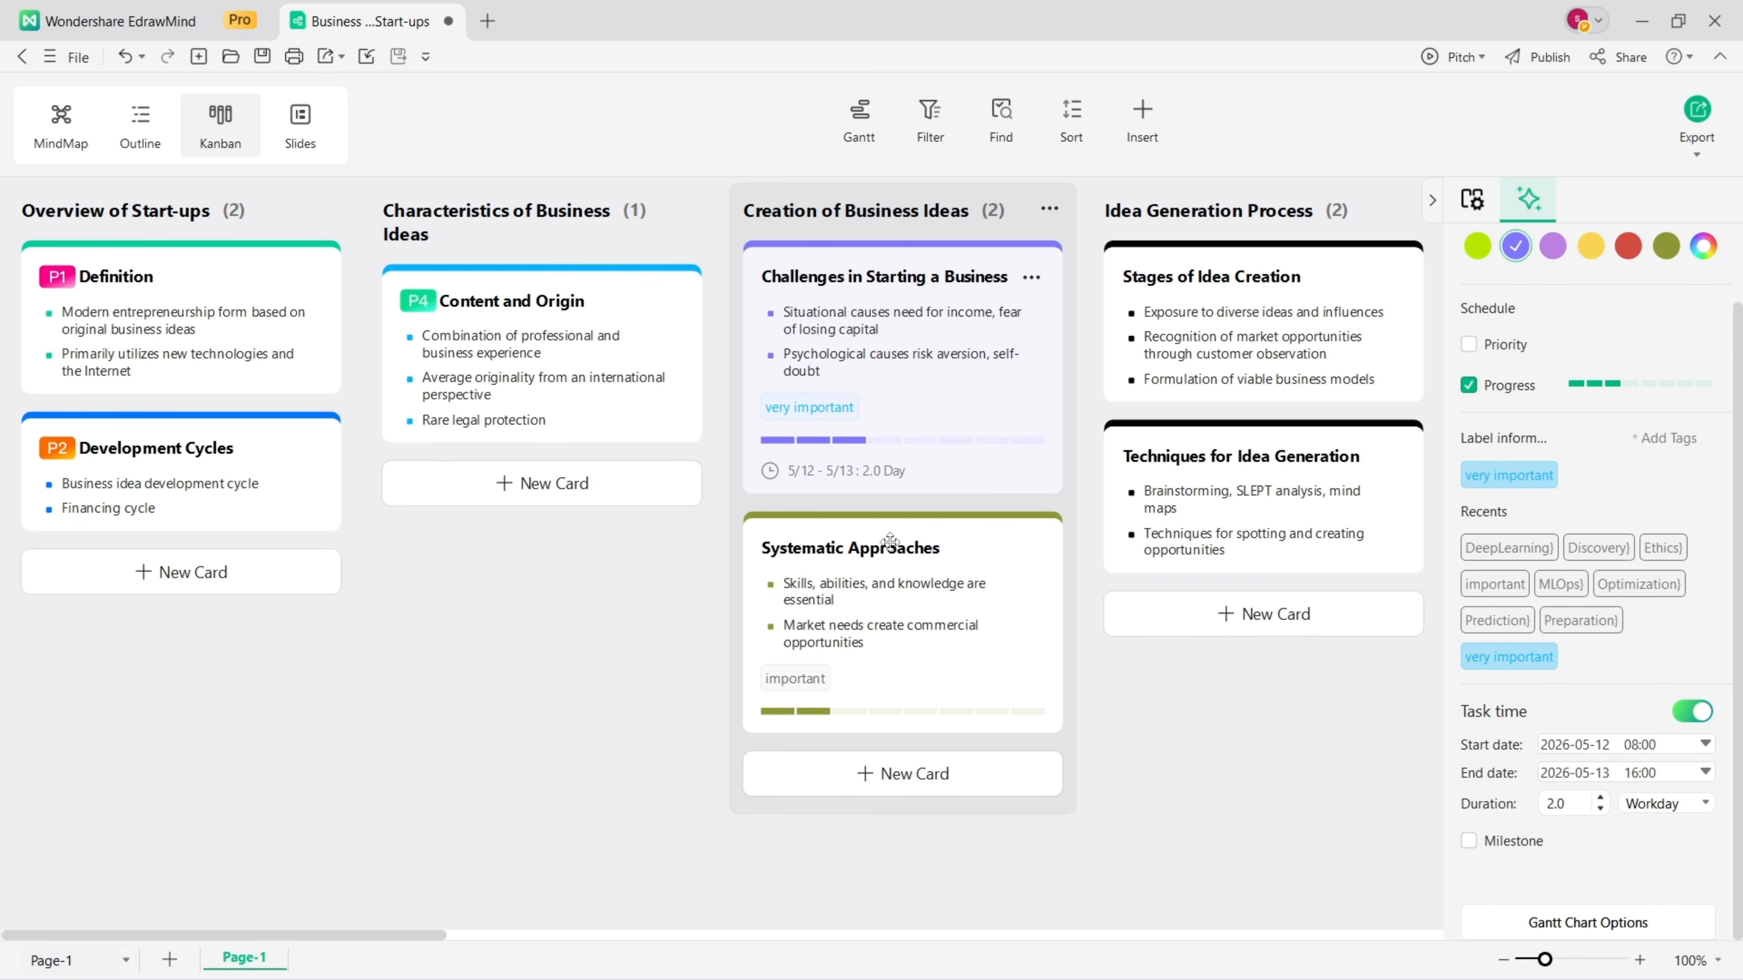
{"action": "left_click", "coordinate": [661, 705]}
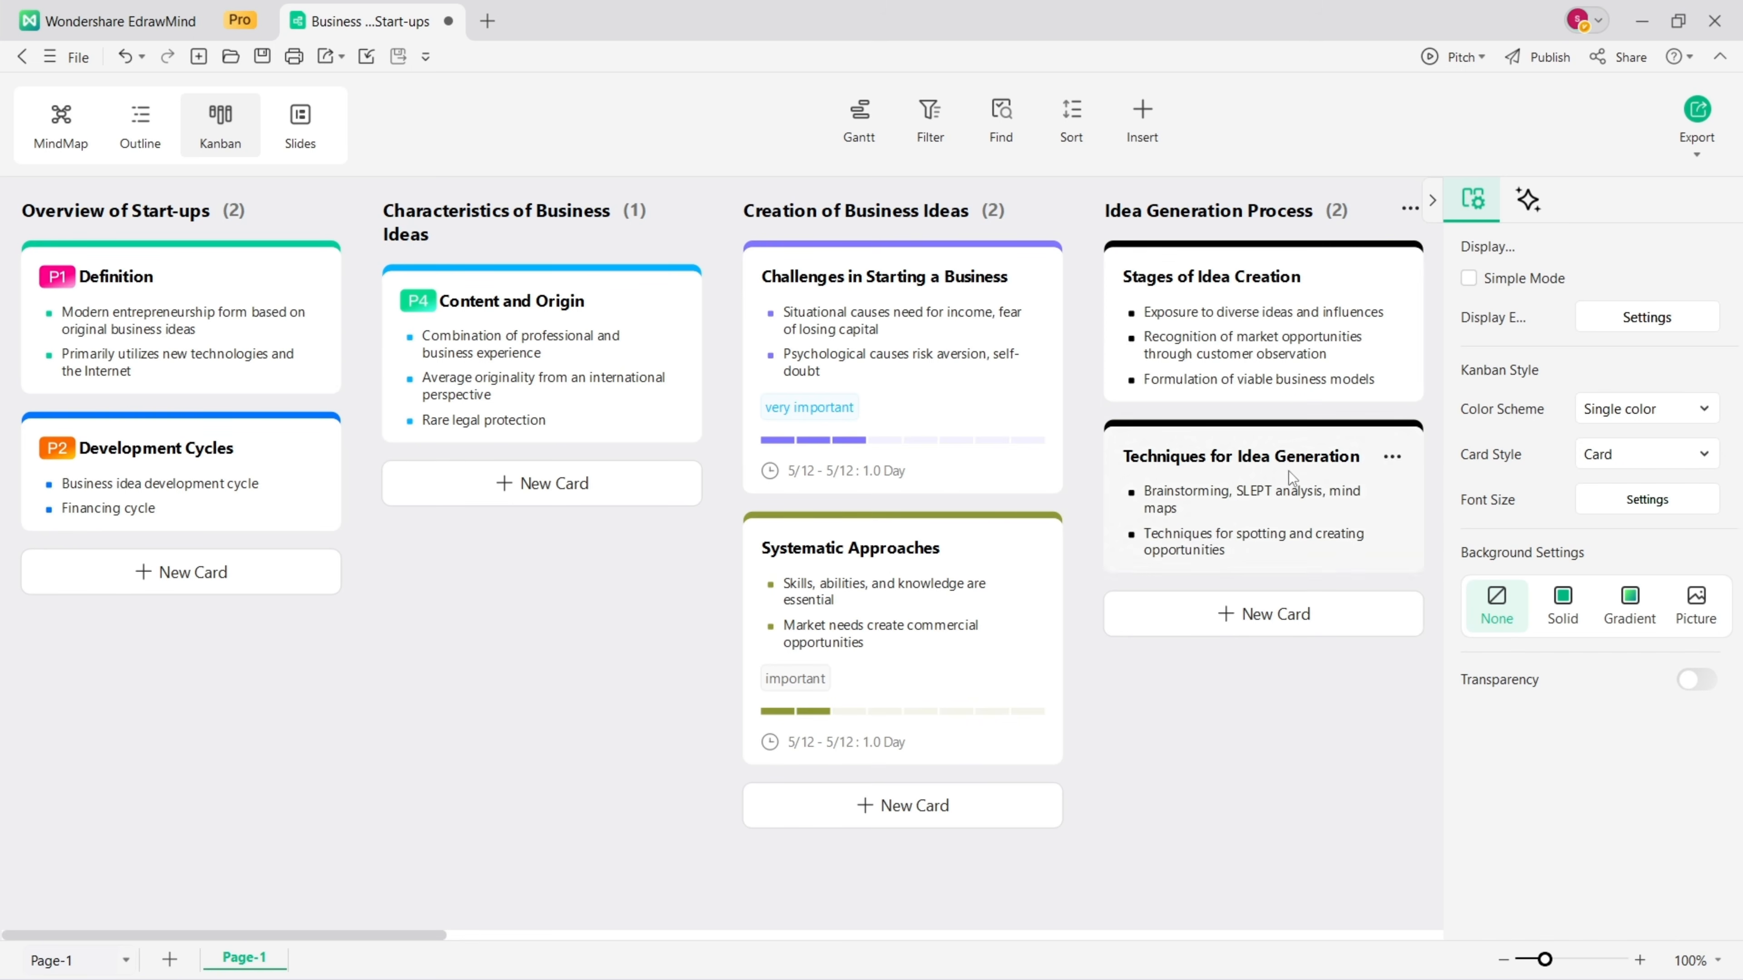
{"action": "left_click", "coordinate": [1627, 458]}
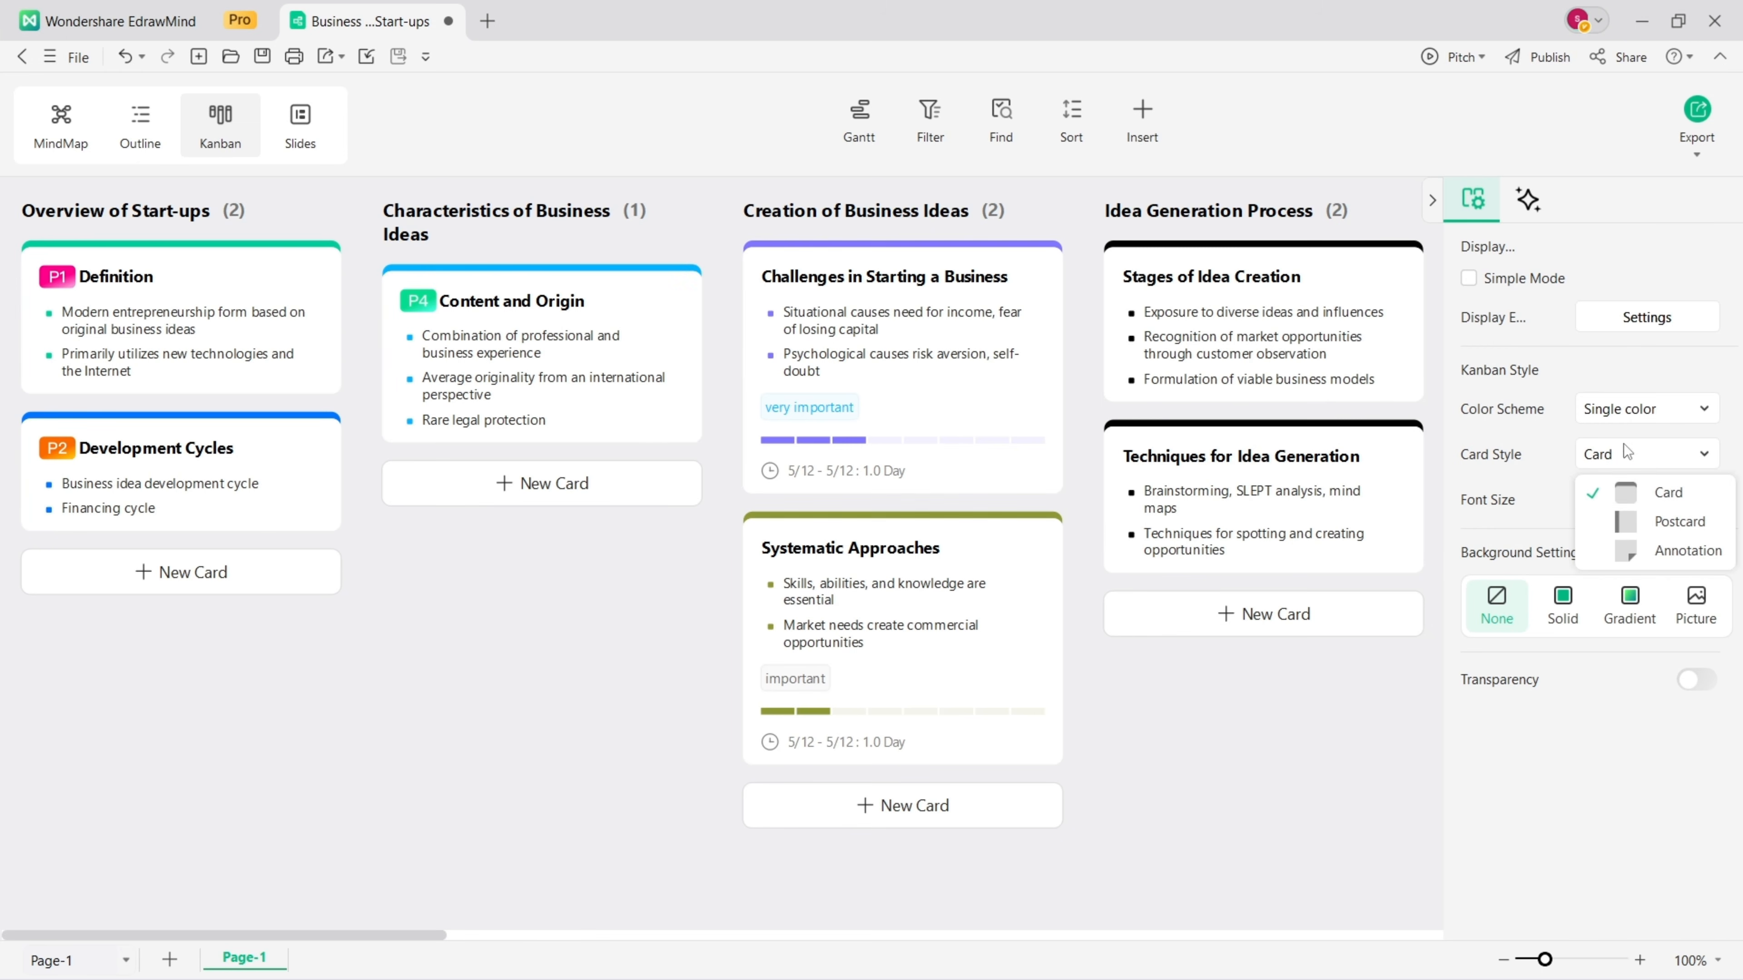
{"action": "left_click", "coordinate": [1613, 410]}
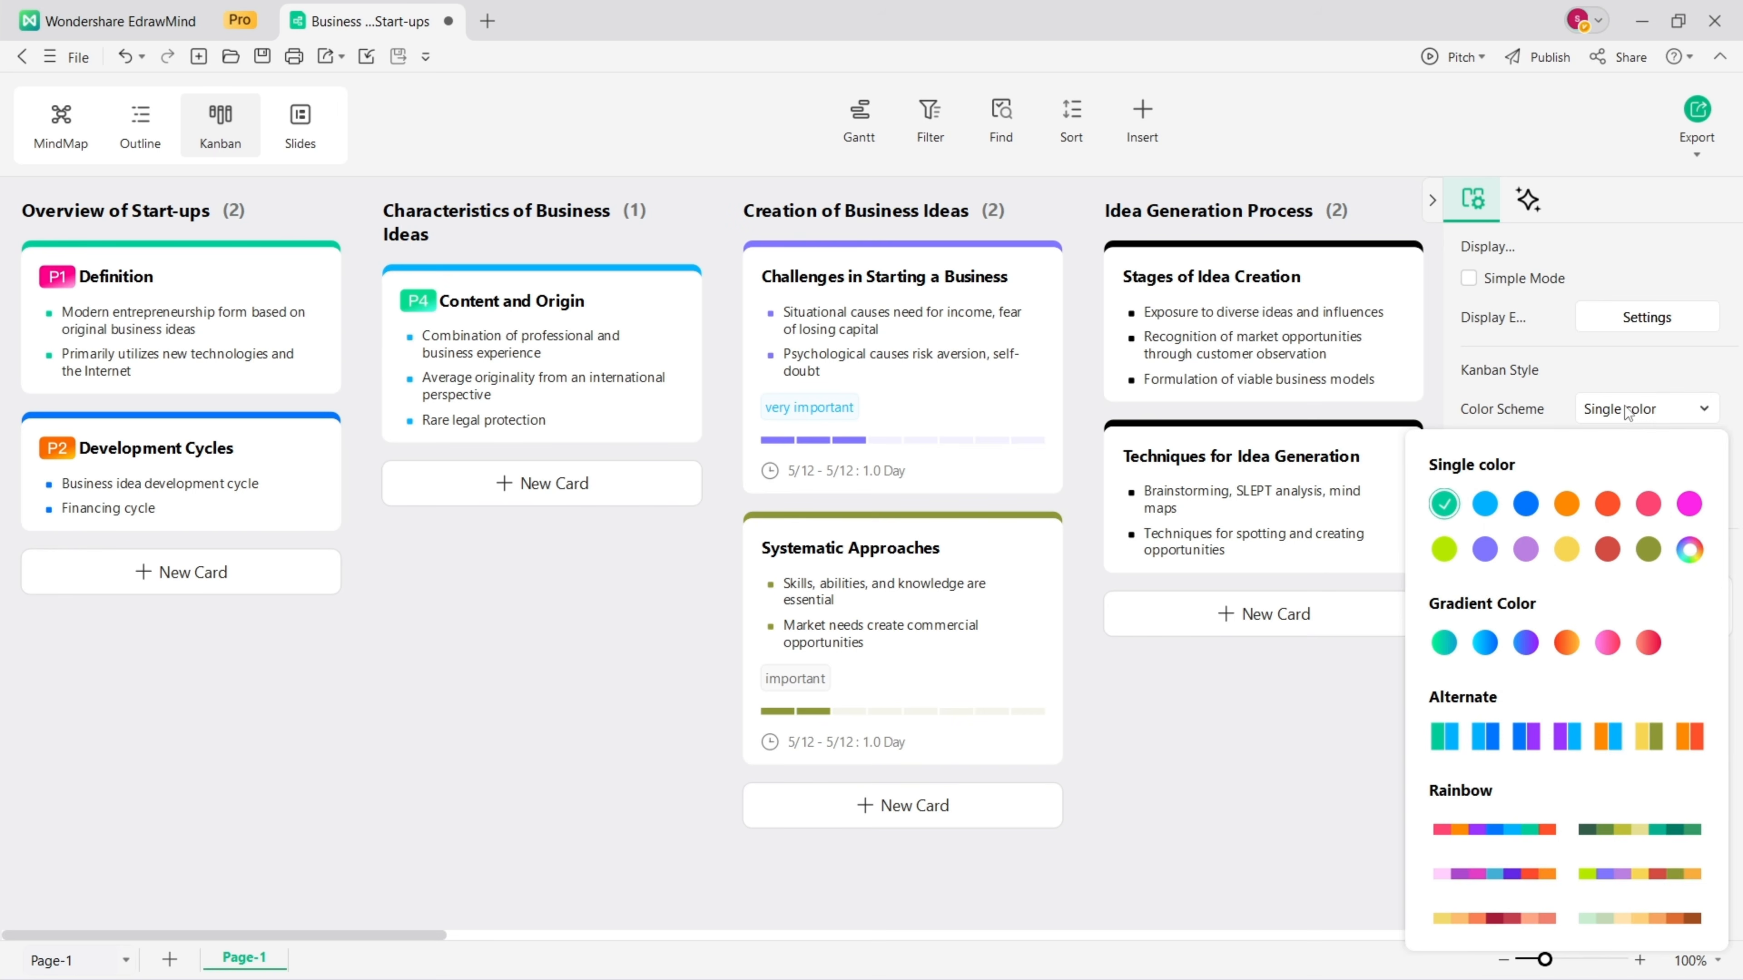
{"action": "left_click", "coordinate": [1631, 376]}
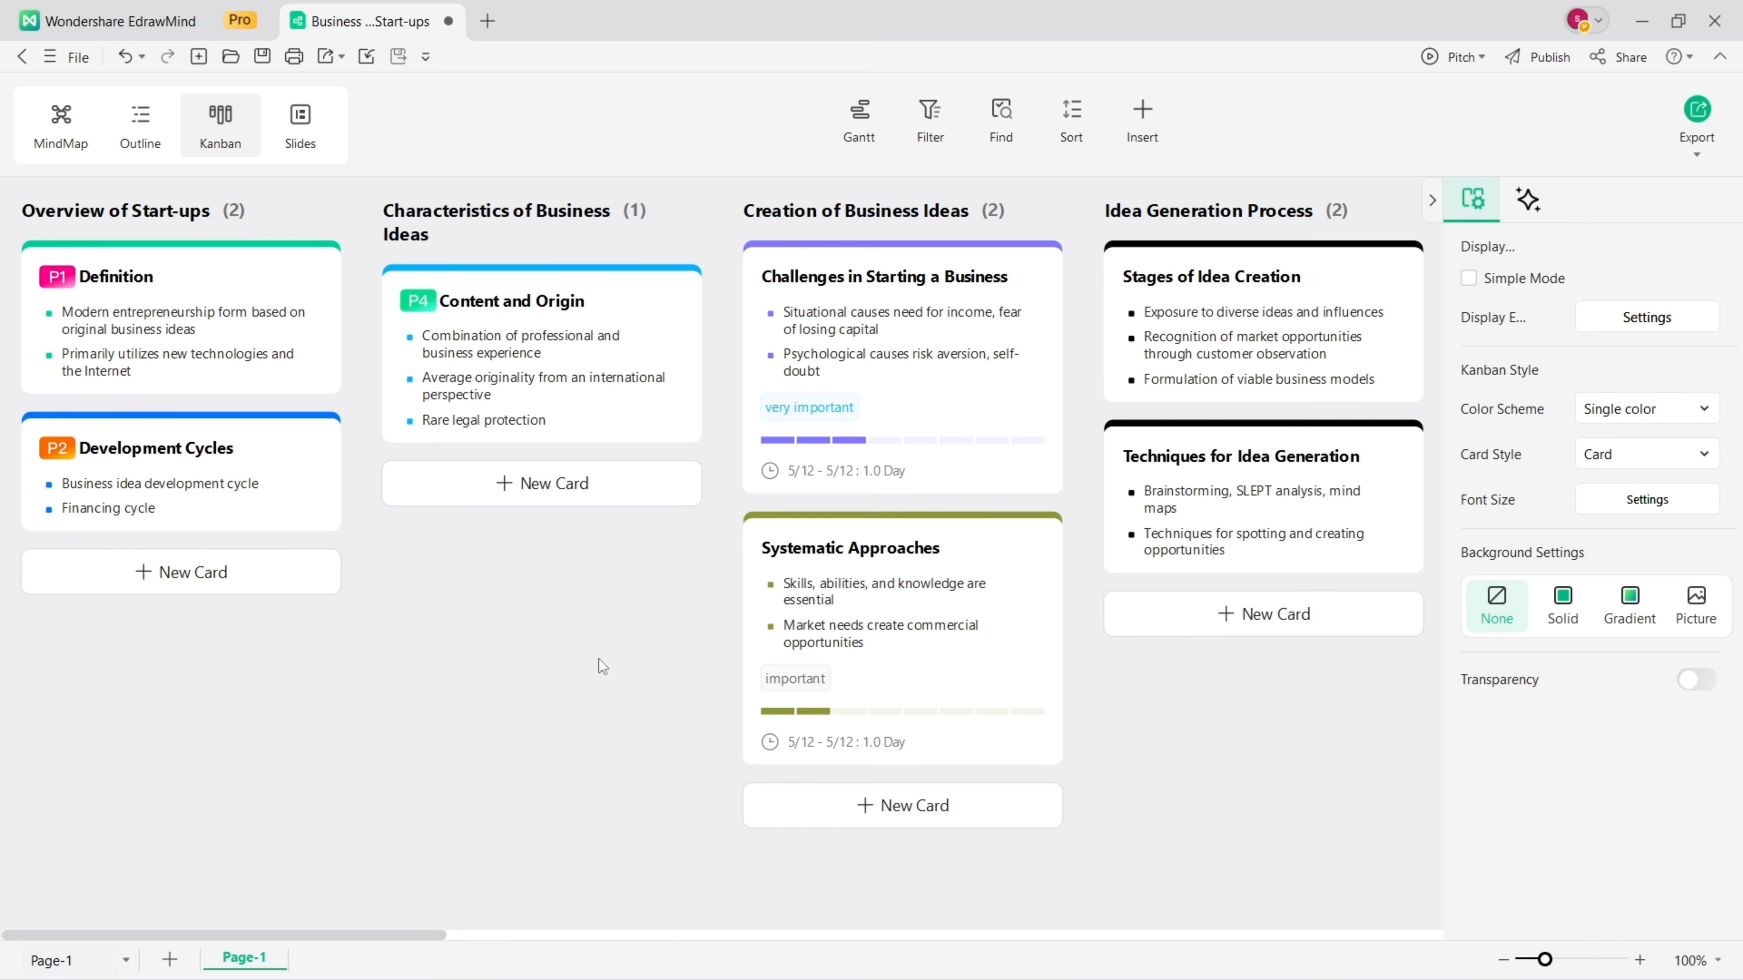
Step: Convert the current mind map into a slide outline for a full PPT in the Slides view
{"action": "left_click", "coordinate": [303, 155]}
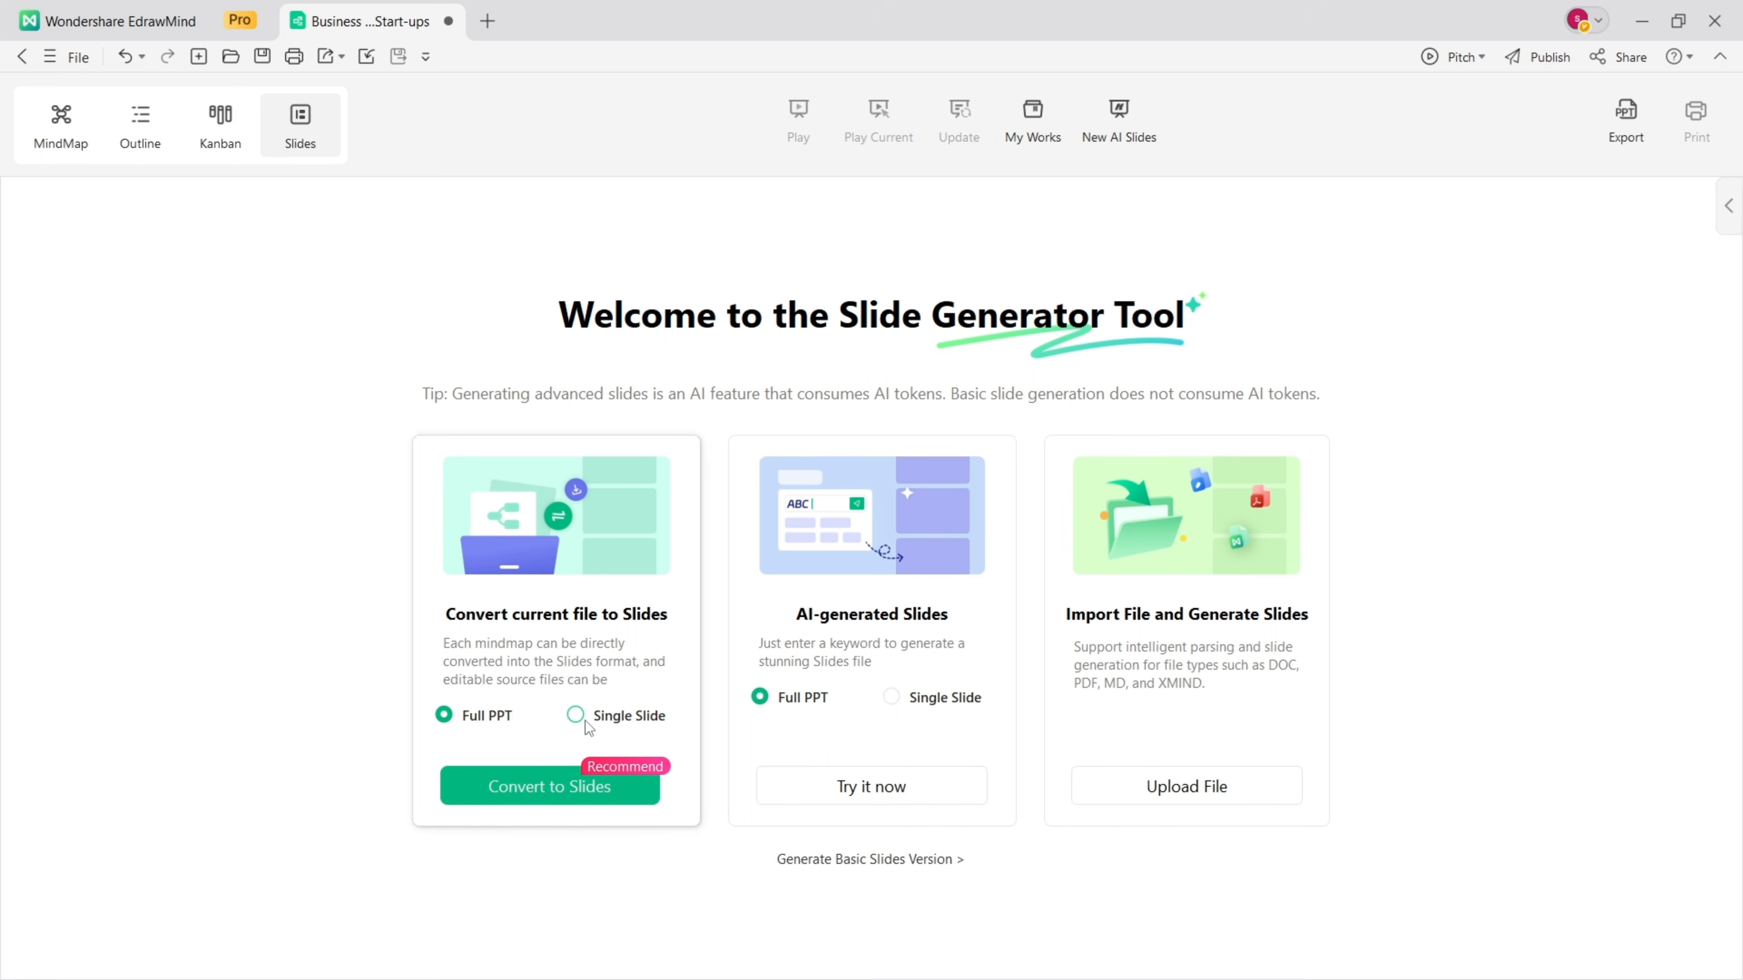
{"action": "left_click", "coordinate": [510, 781]}
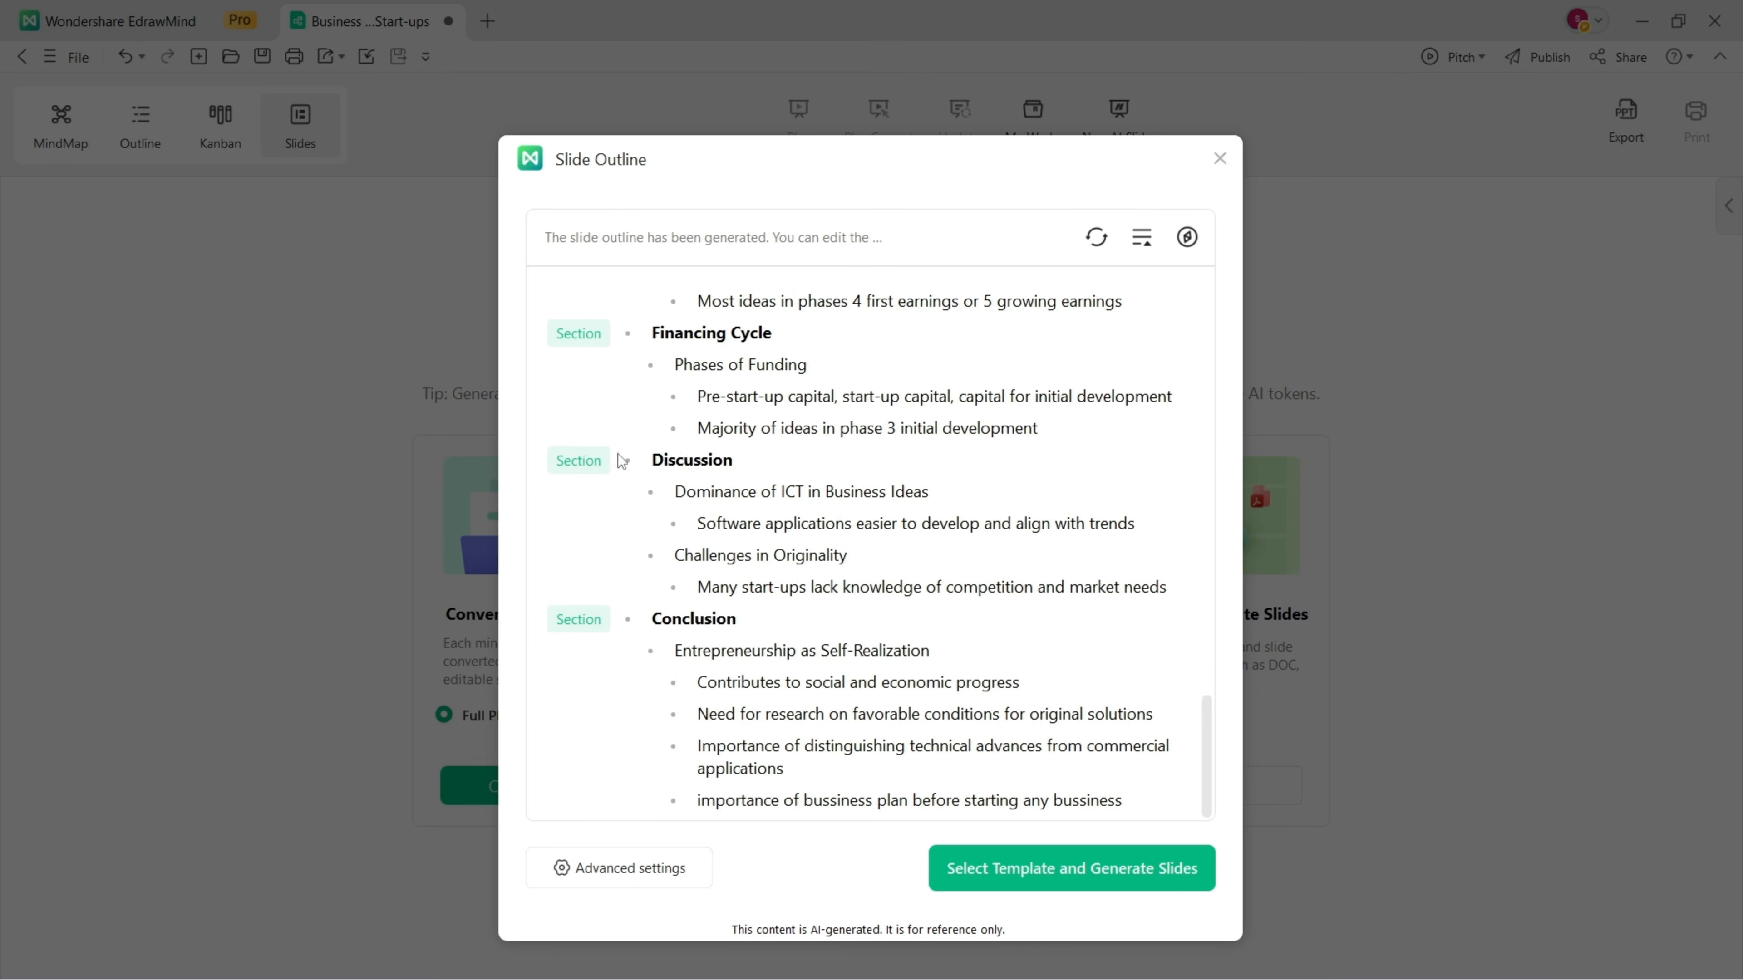
Step: Review the sections and bullet points of the generated slide outline and check the advanced settings for keeping the original text
{"action": "scroll", "coordinate": [725, 505], "scroll_direction": "up", "scroll_amount": 12}
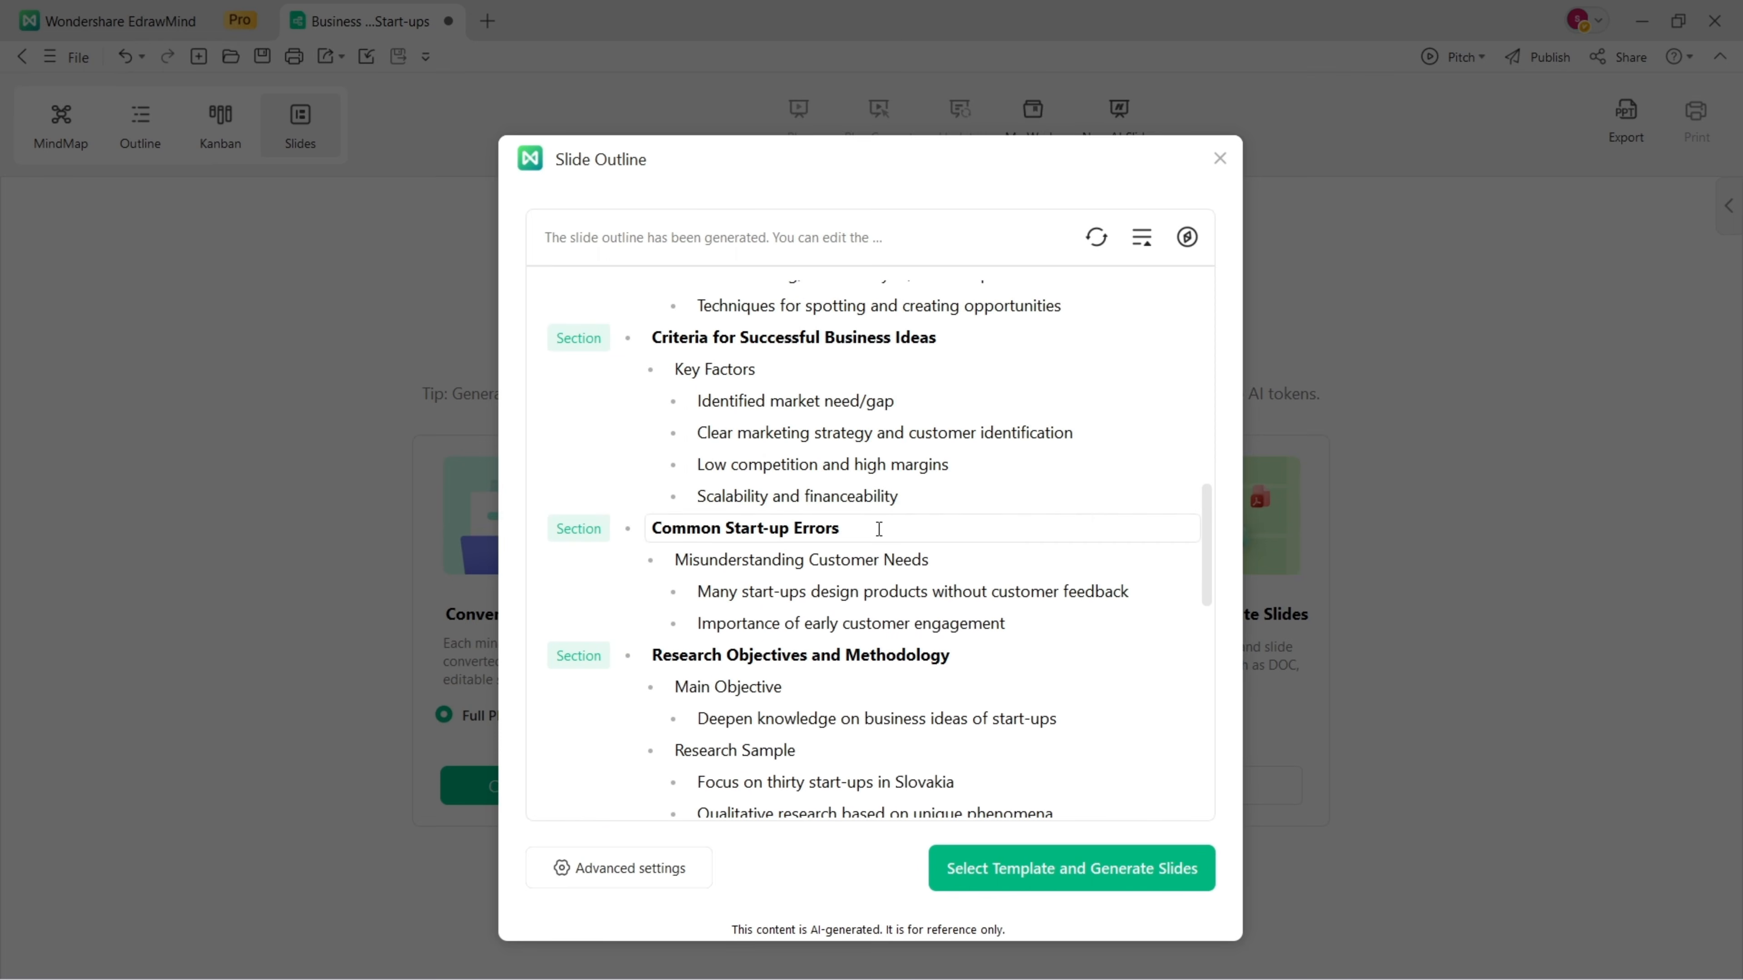
{"action": "left_click", "coordinate": [873, 560]}
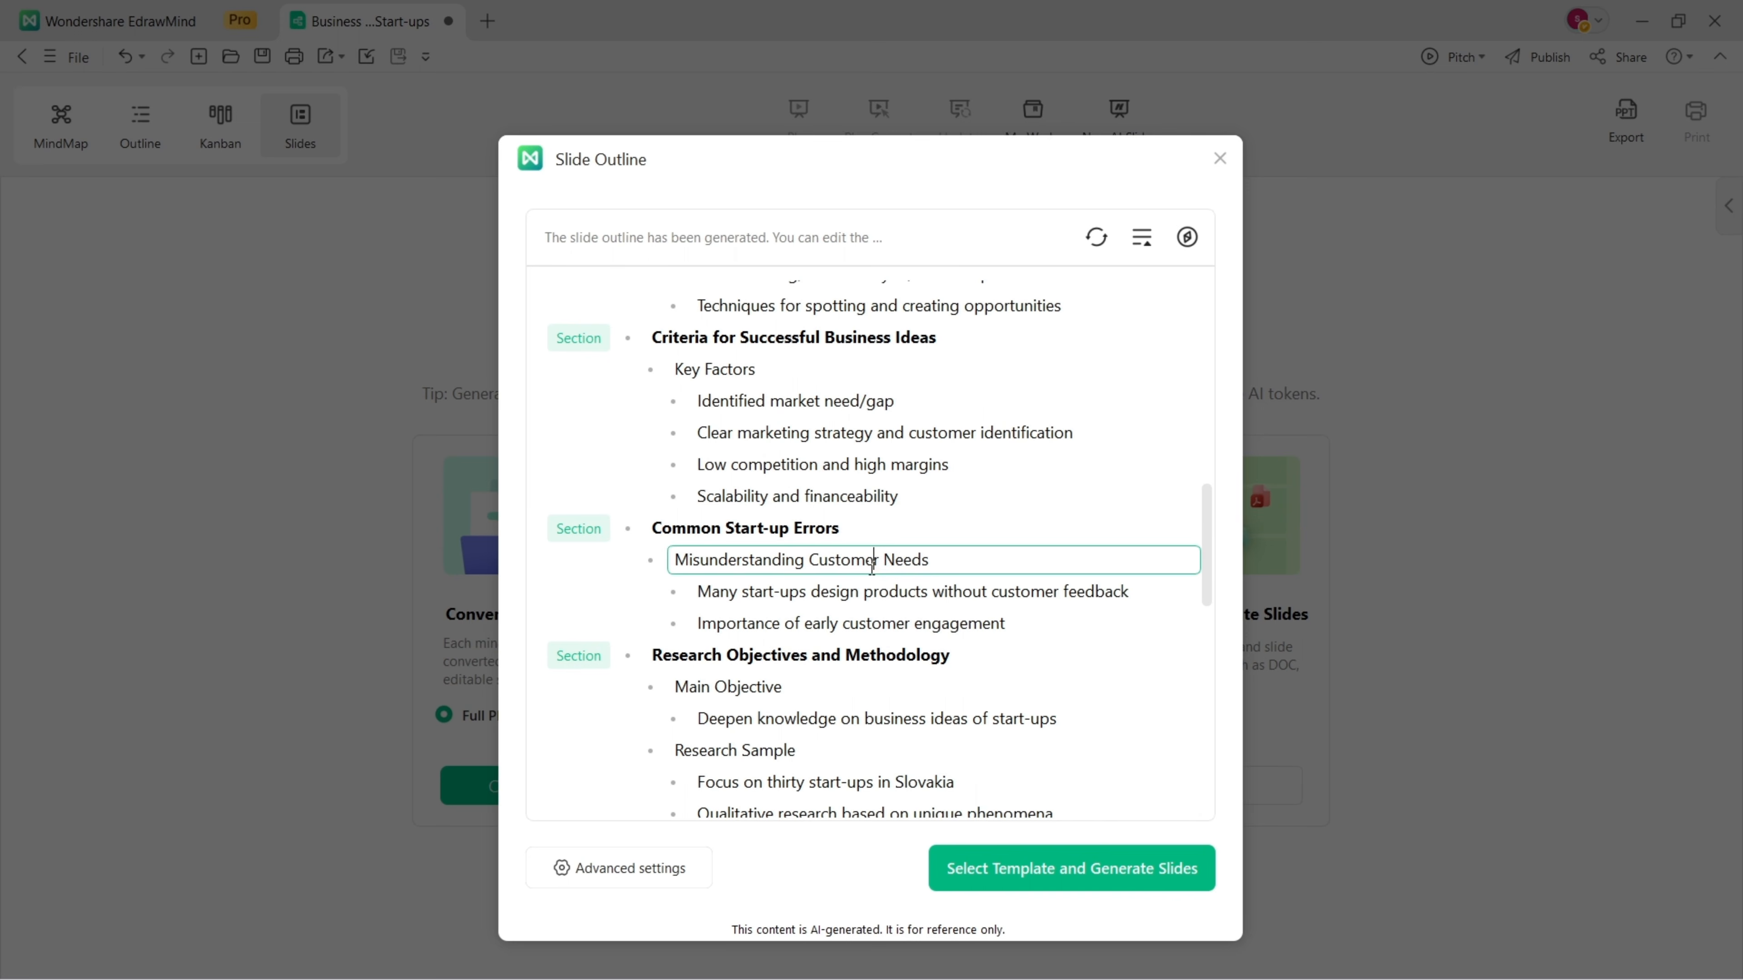
{"action": "left_click", "coordinate": [928, 591]}
{"action": "scroll", "coordinate": [927, 596], "scroll_direction": "down", "scroll_amount": 1}
{"action": "left_click", "coordinate": [979, 676]}
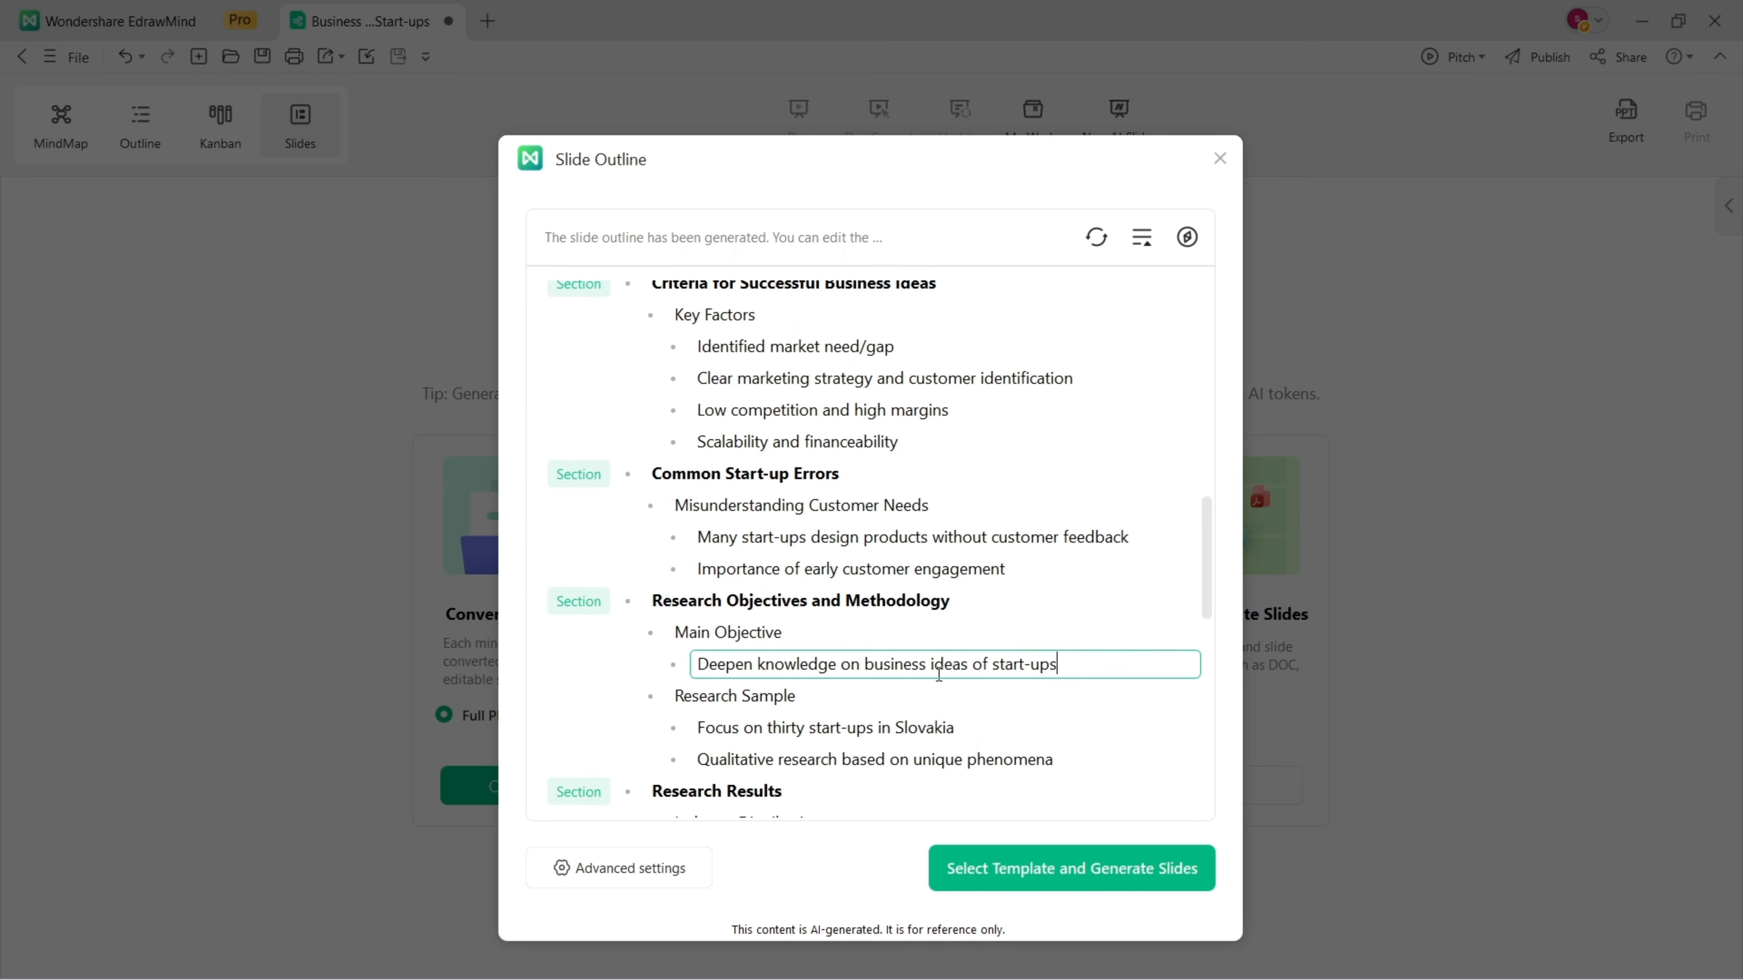
{"action": "left_click_drag", "start_coordinate": [1060, 664], "coordinate": [700, 664]}
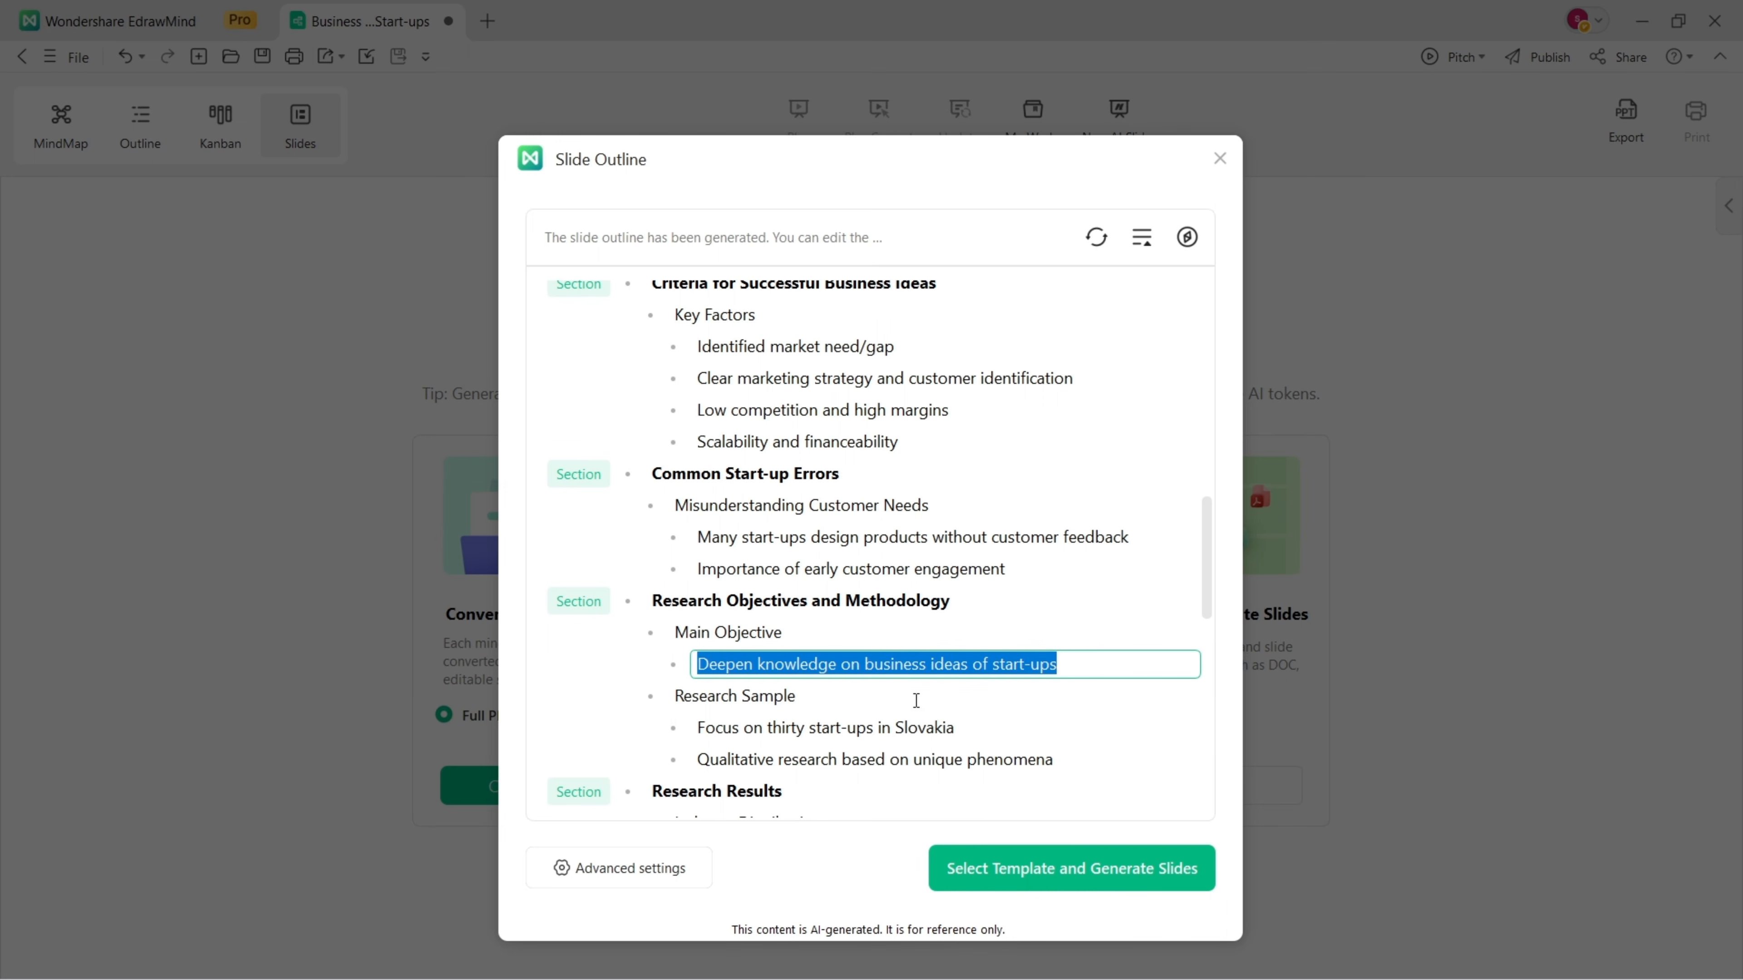
{"action": "left_click", "coordinate": [964, 701]}
{"action": "scroll", "coordinate": [964, 701], "scroll_direction": "down", "scroll_amount": 15}
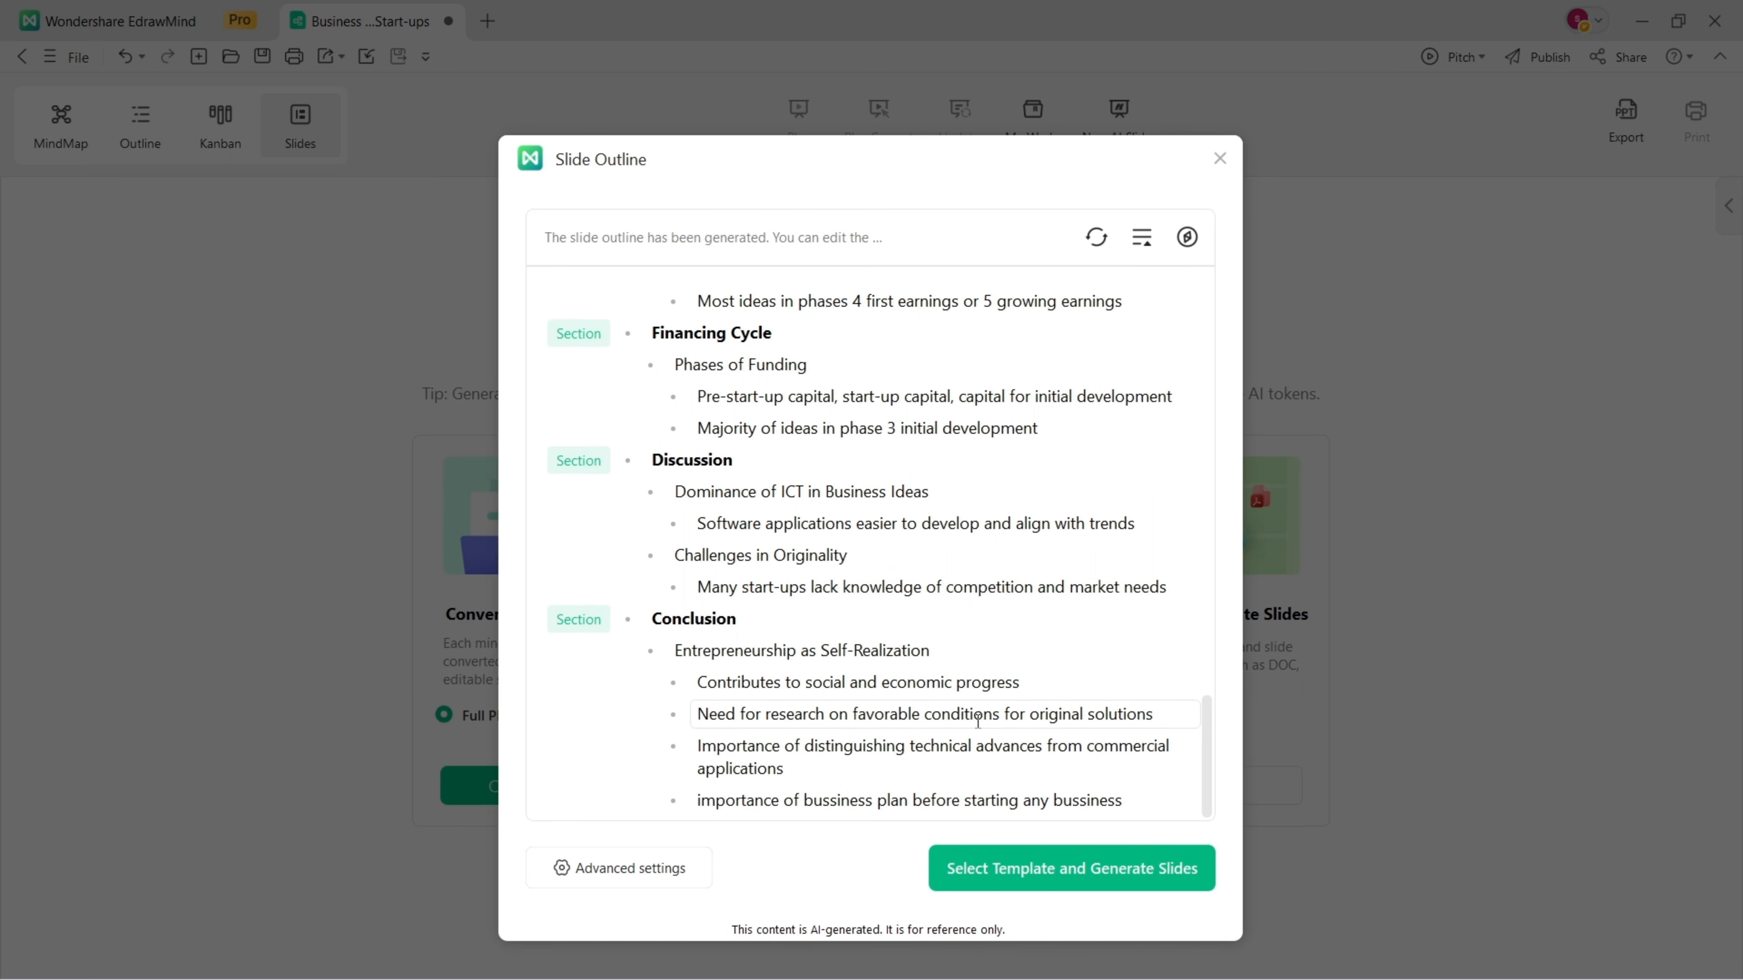
{"action": "left_click", "coordinate": [642, 873]}
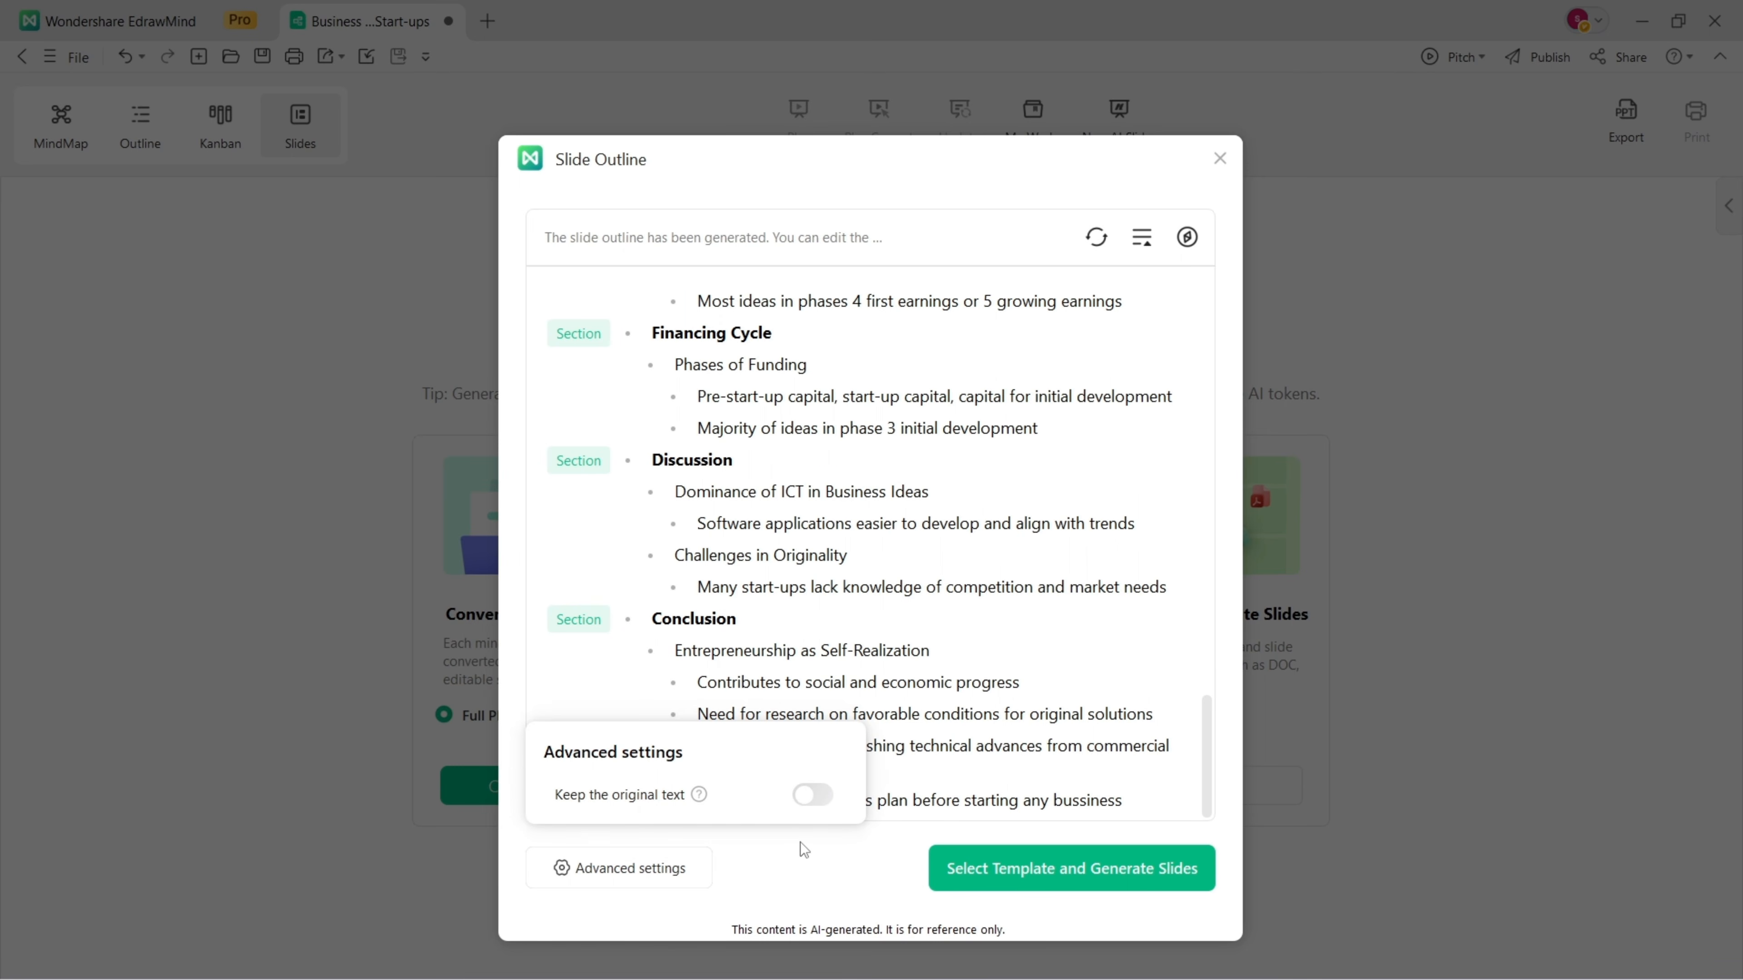
{"action": "left_click", "coordinate": [669, 872]}
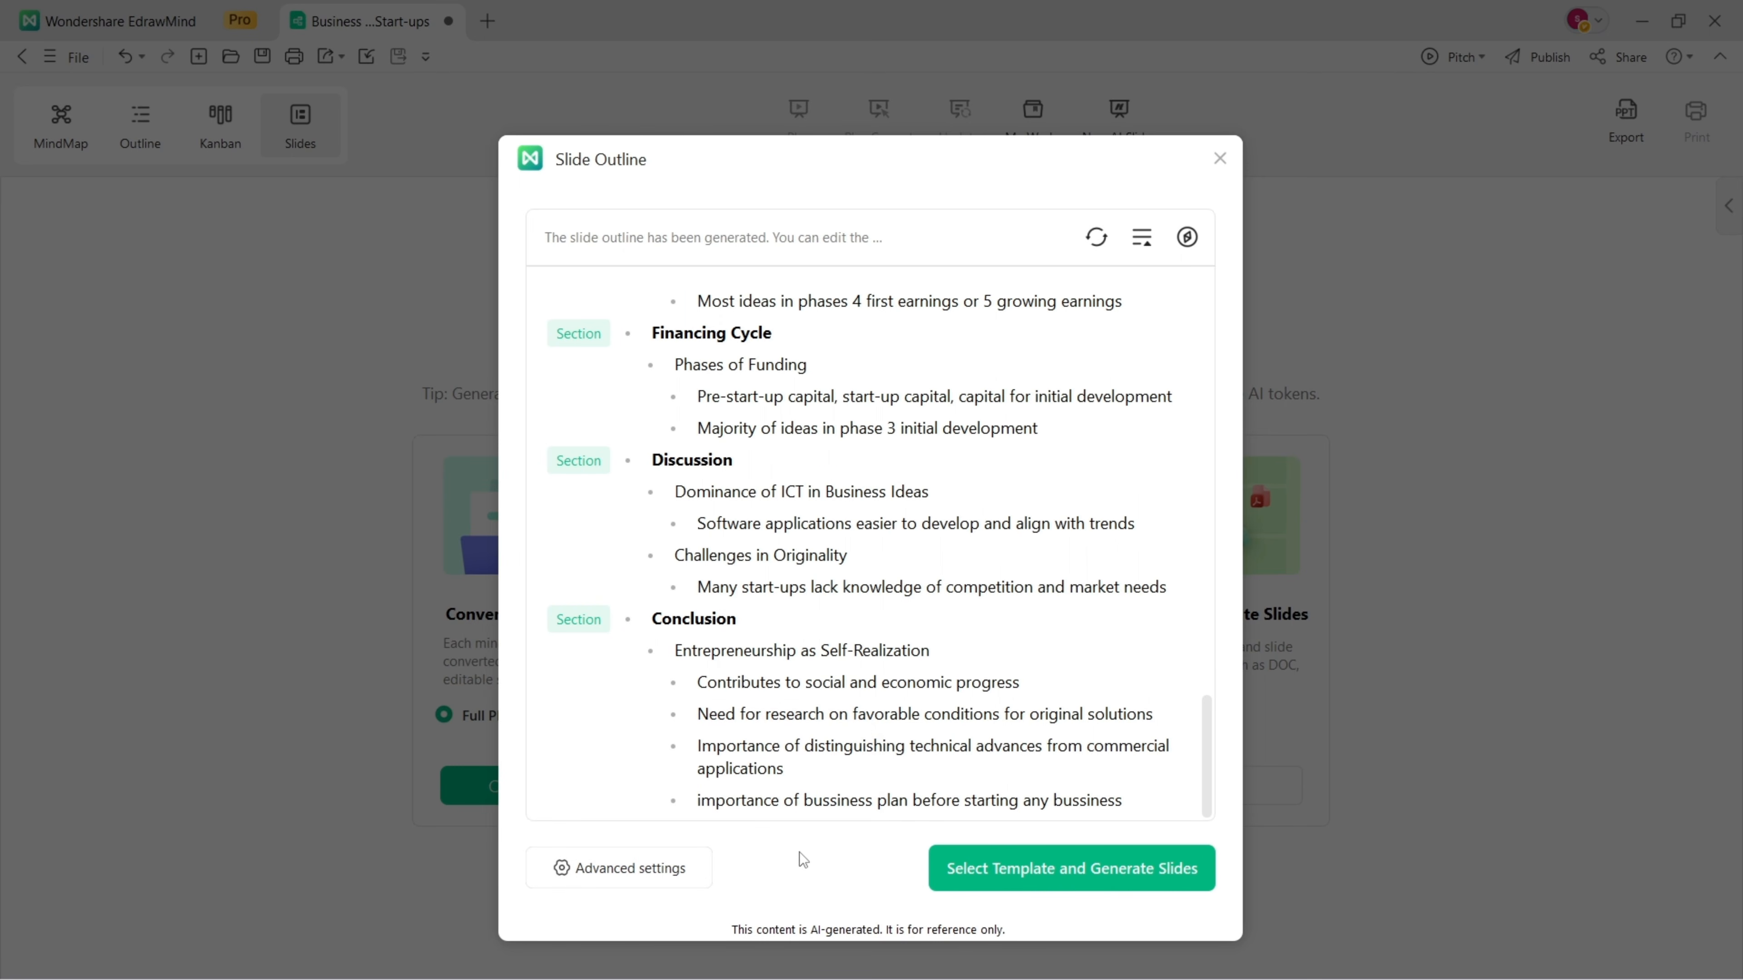
Step: Choose the greyscale skyscraper template with orange petal shapes and generate the presentation from the outline
{"action": "left_click", "coordinate": [985, 868]}
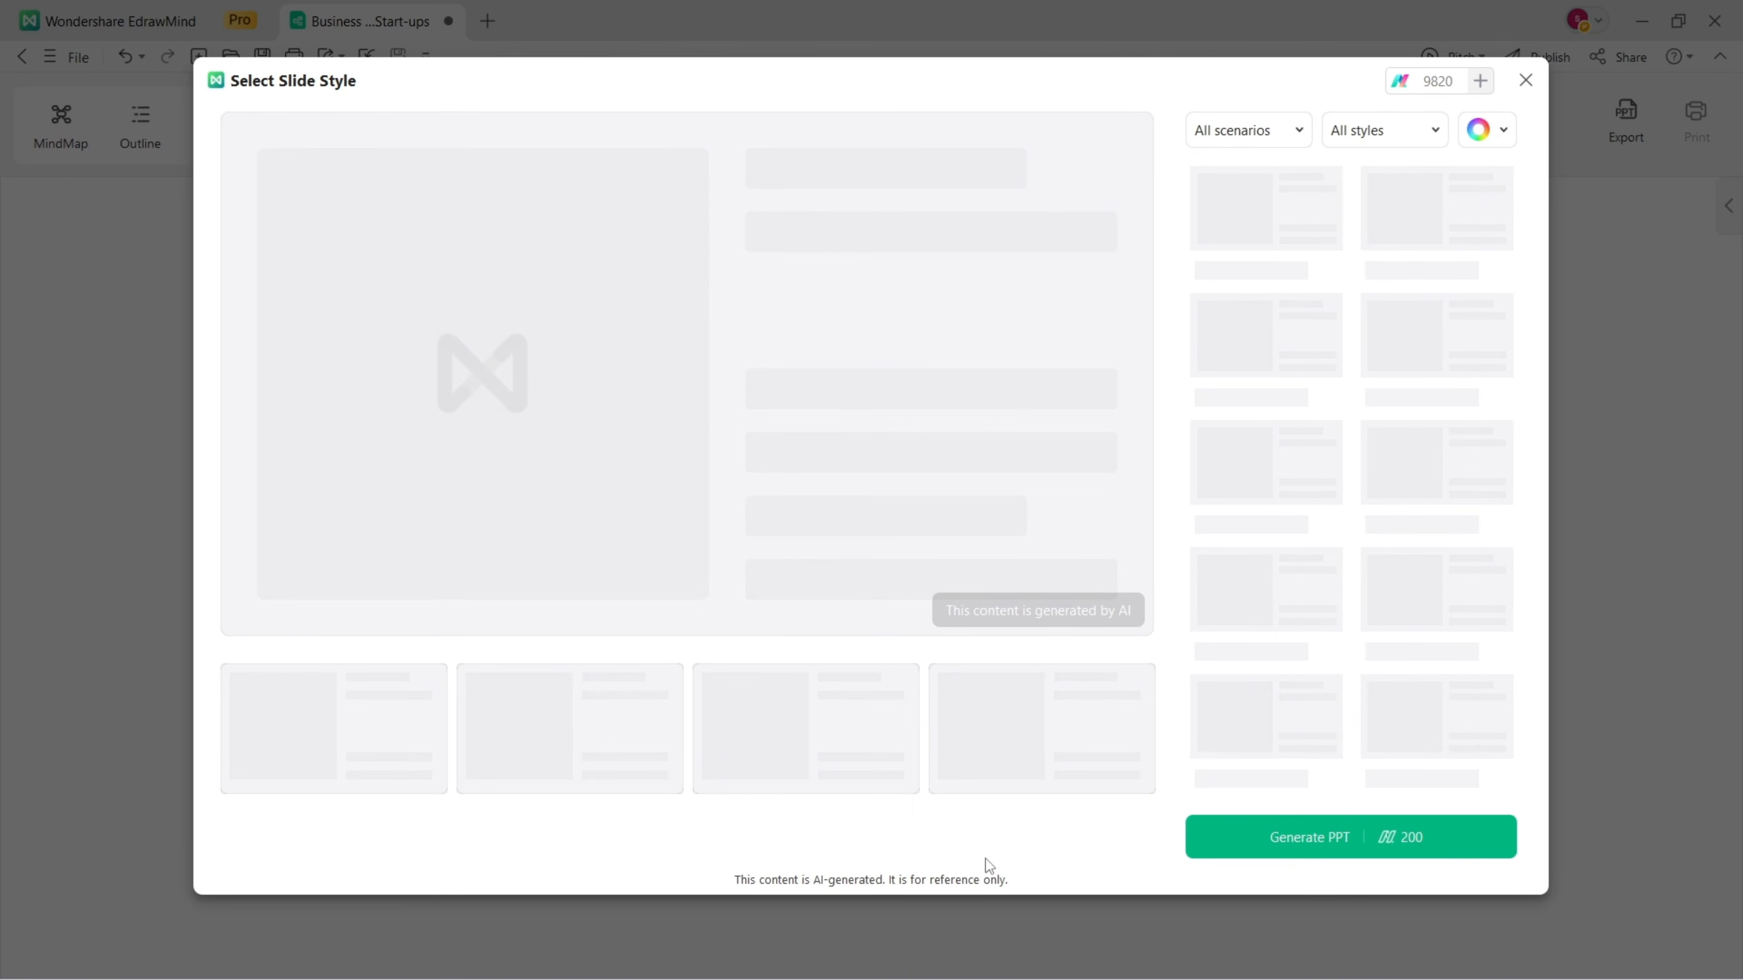
{"action": "scroll", "coordinate": [1407, 530], "scroll_direction": "down", "scroll_amount": 2}
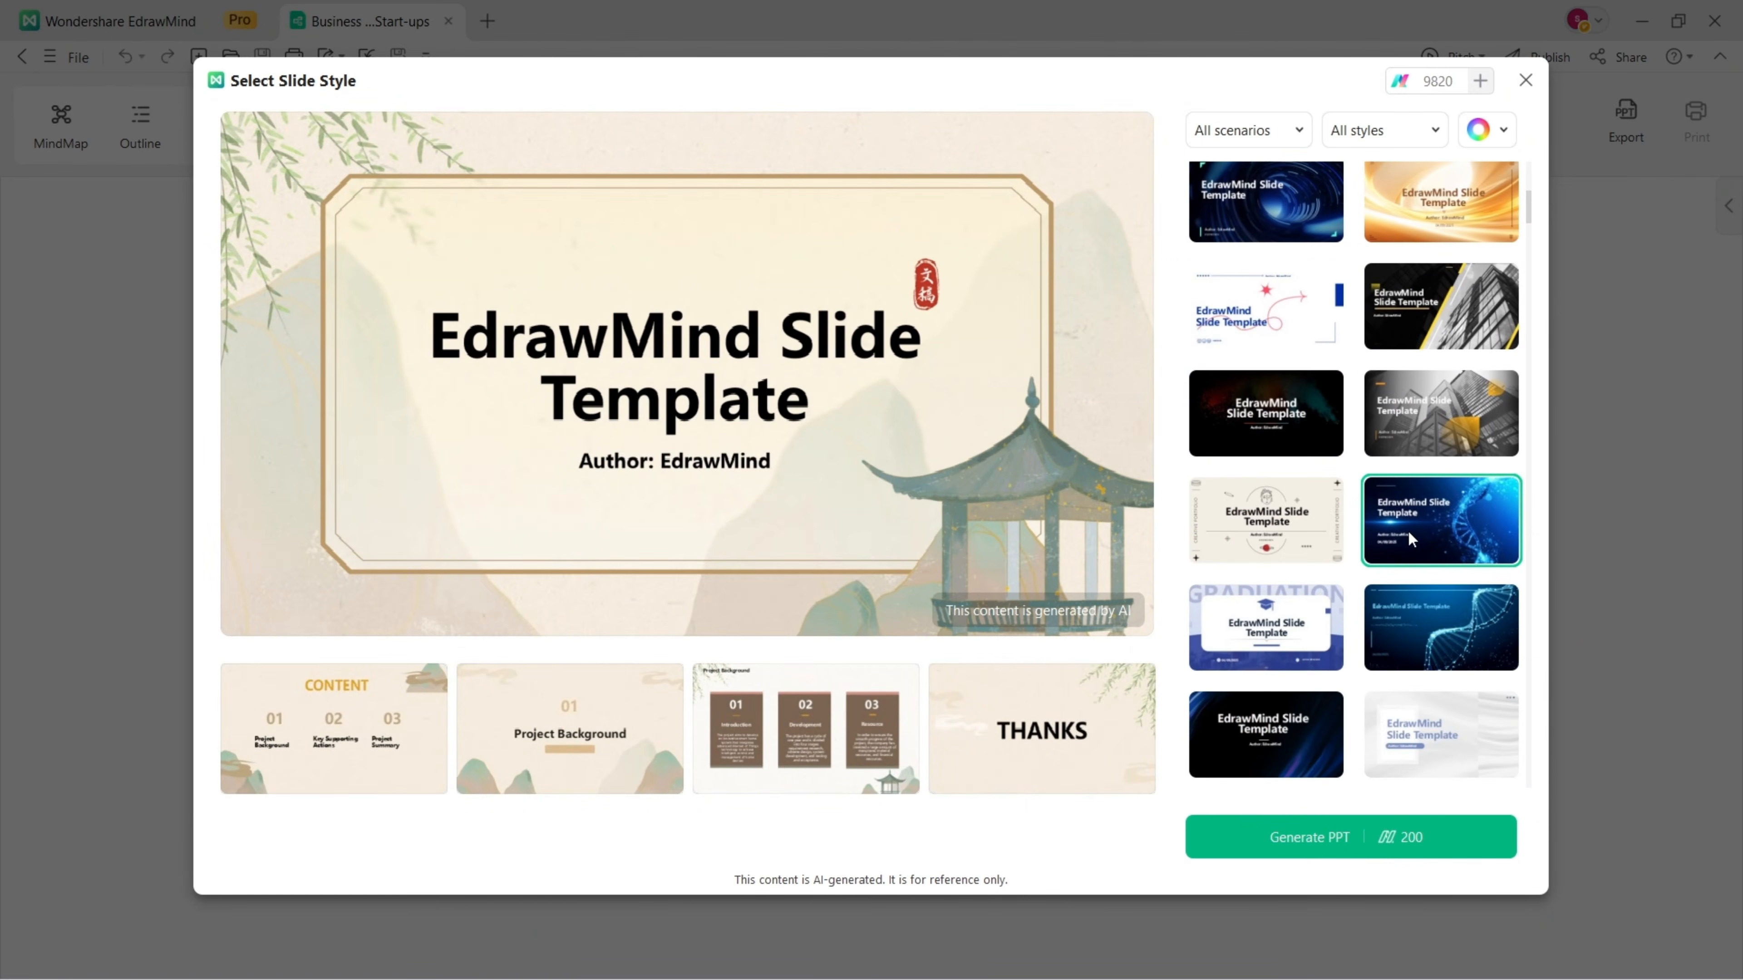
{"action": "scroll", "coordinate": [1408, 532], "scroll_direction": "up", "scroll_amount": 6}
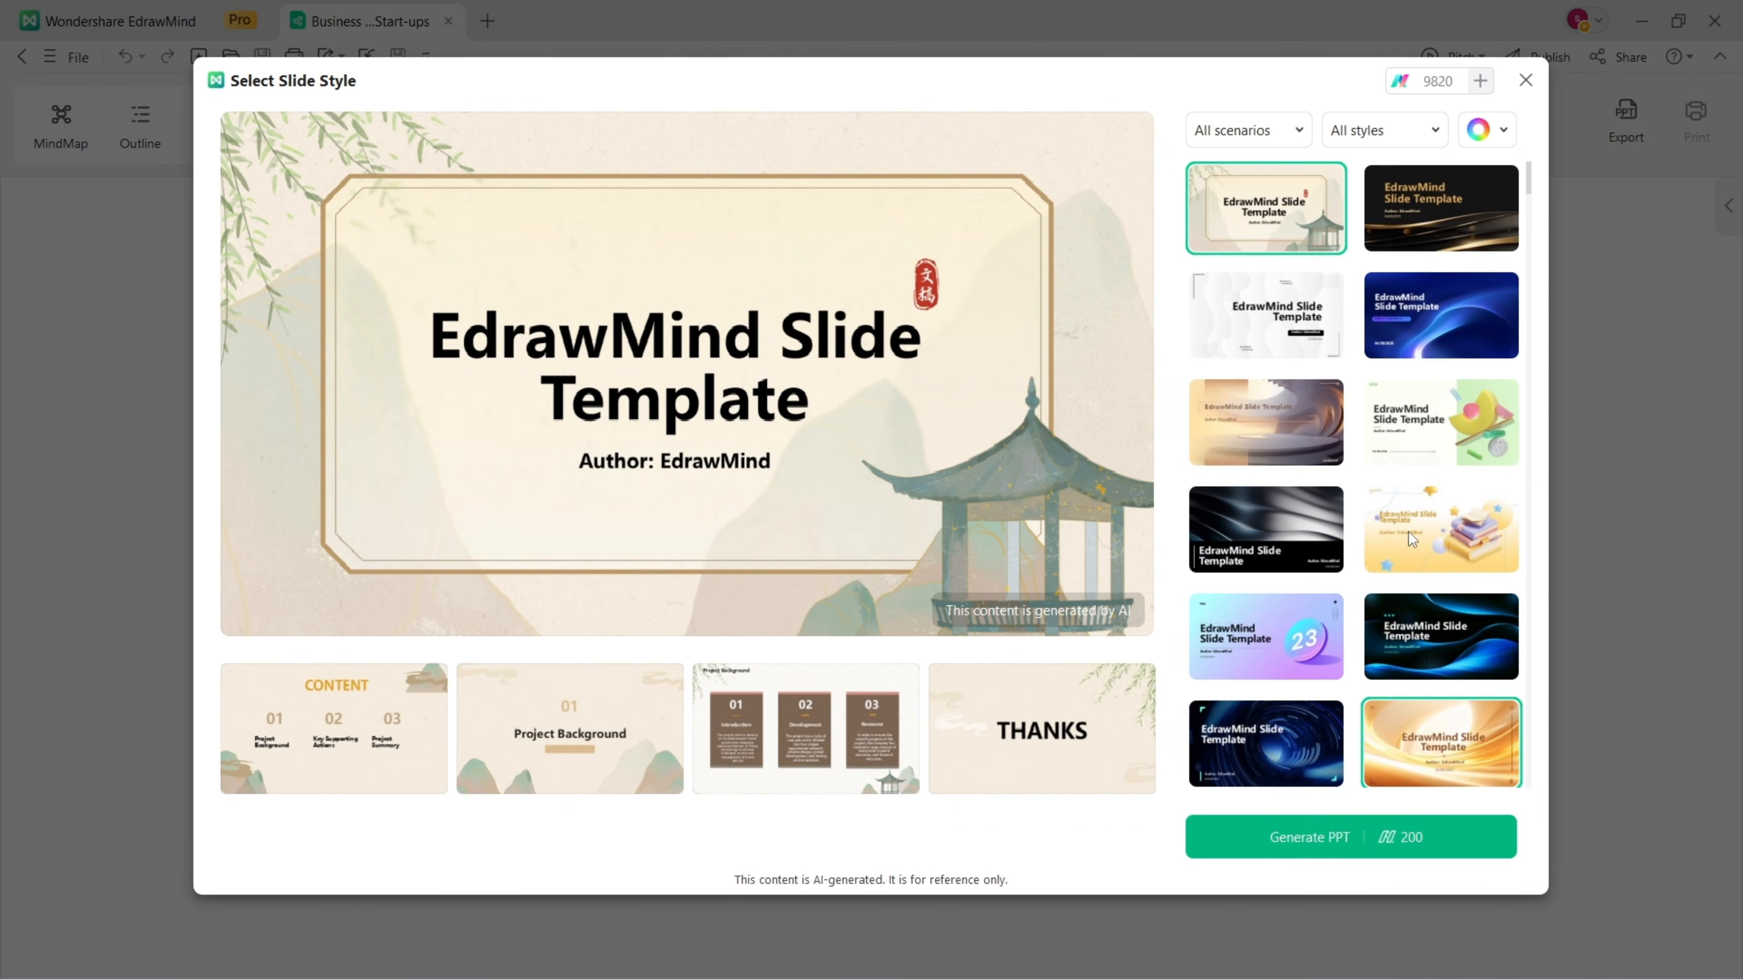
{"action": "left_click", "coordinate": [1416, 311]}
{"action": "scroll", "coordinate": [1421, 602], "scroll_direction": "down", "scroll_amount": 2}
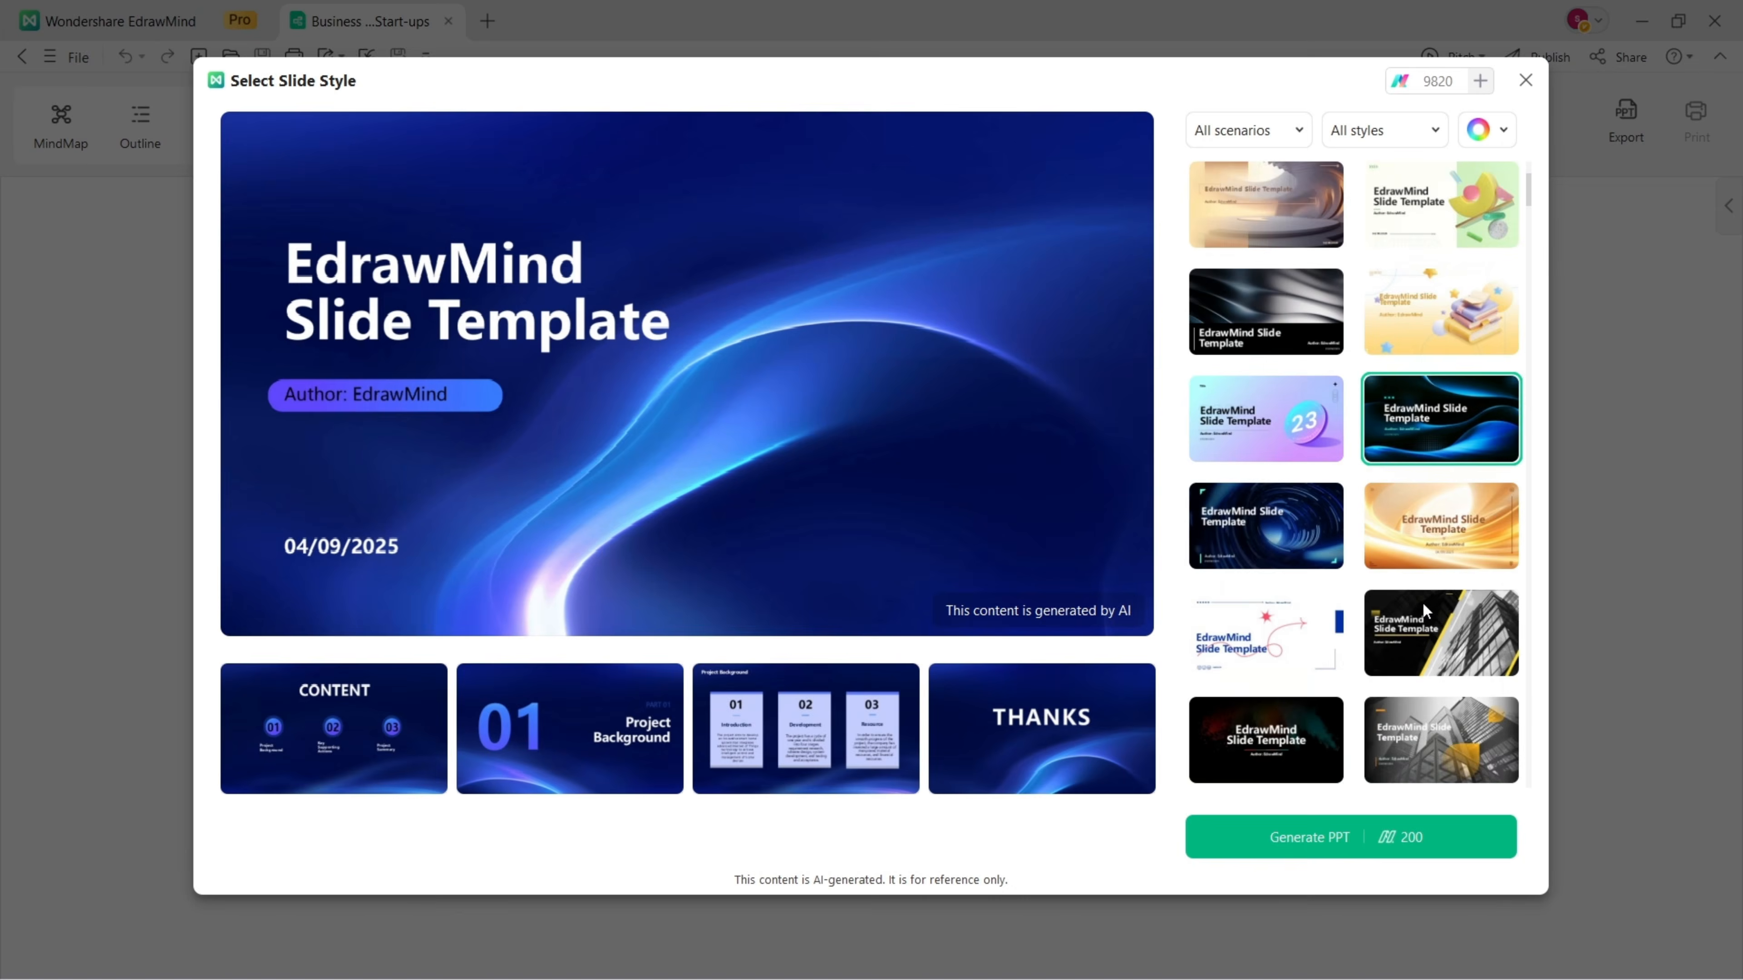
{"action": "scroll", "coordinate": [1422, 602], "scroll_direction": "down", "scroll_amount": 1}
{"action": "left_click", "coordinate": [1435, 594]}
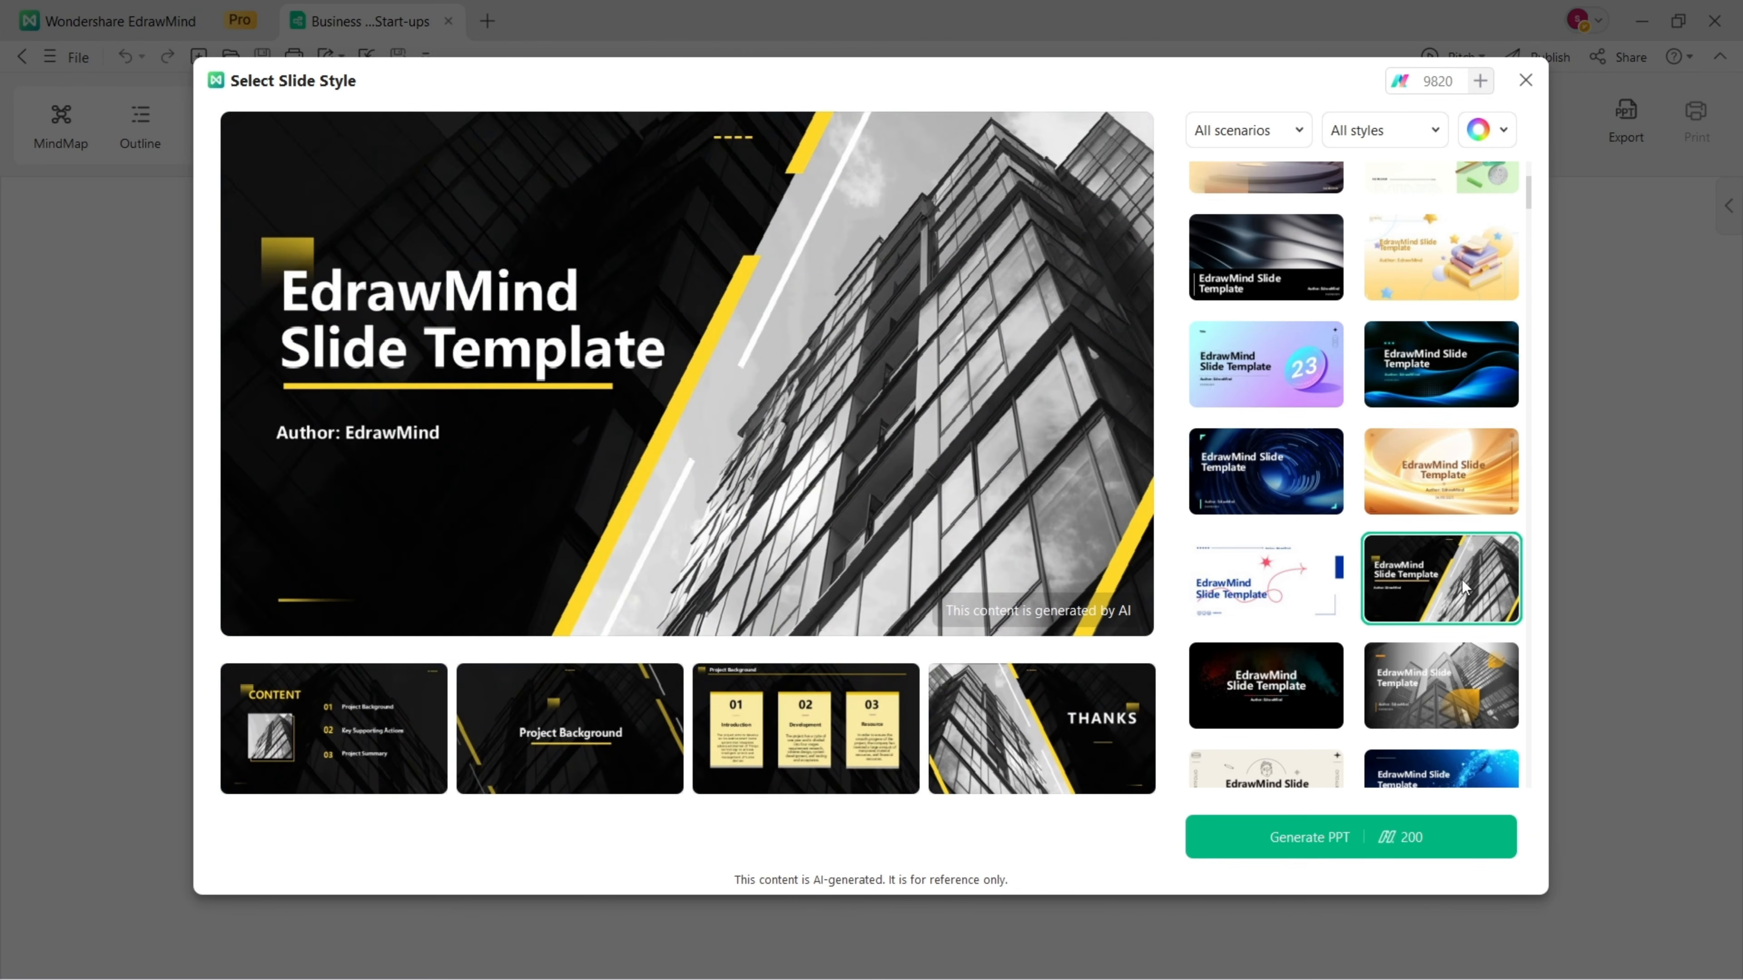
{"action": "left_click", "coordinate": [1448, 687]}
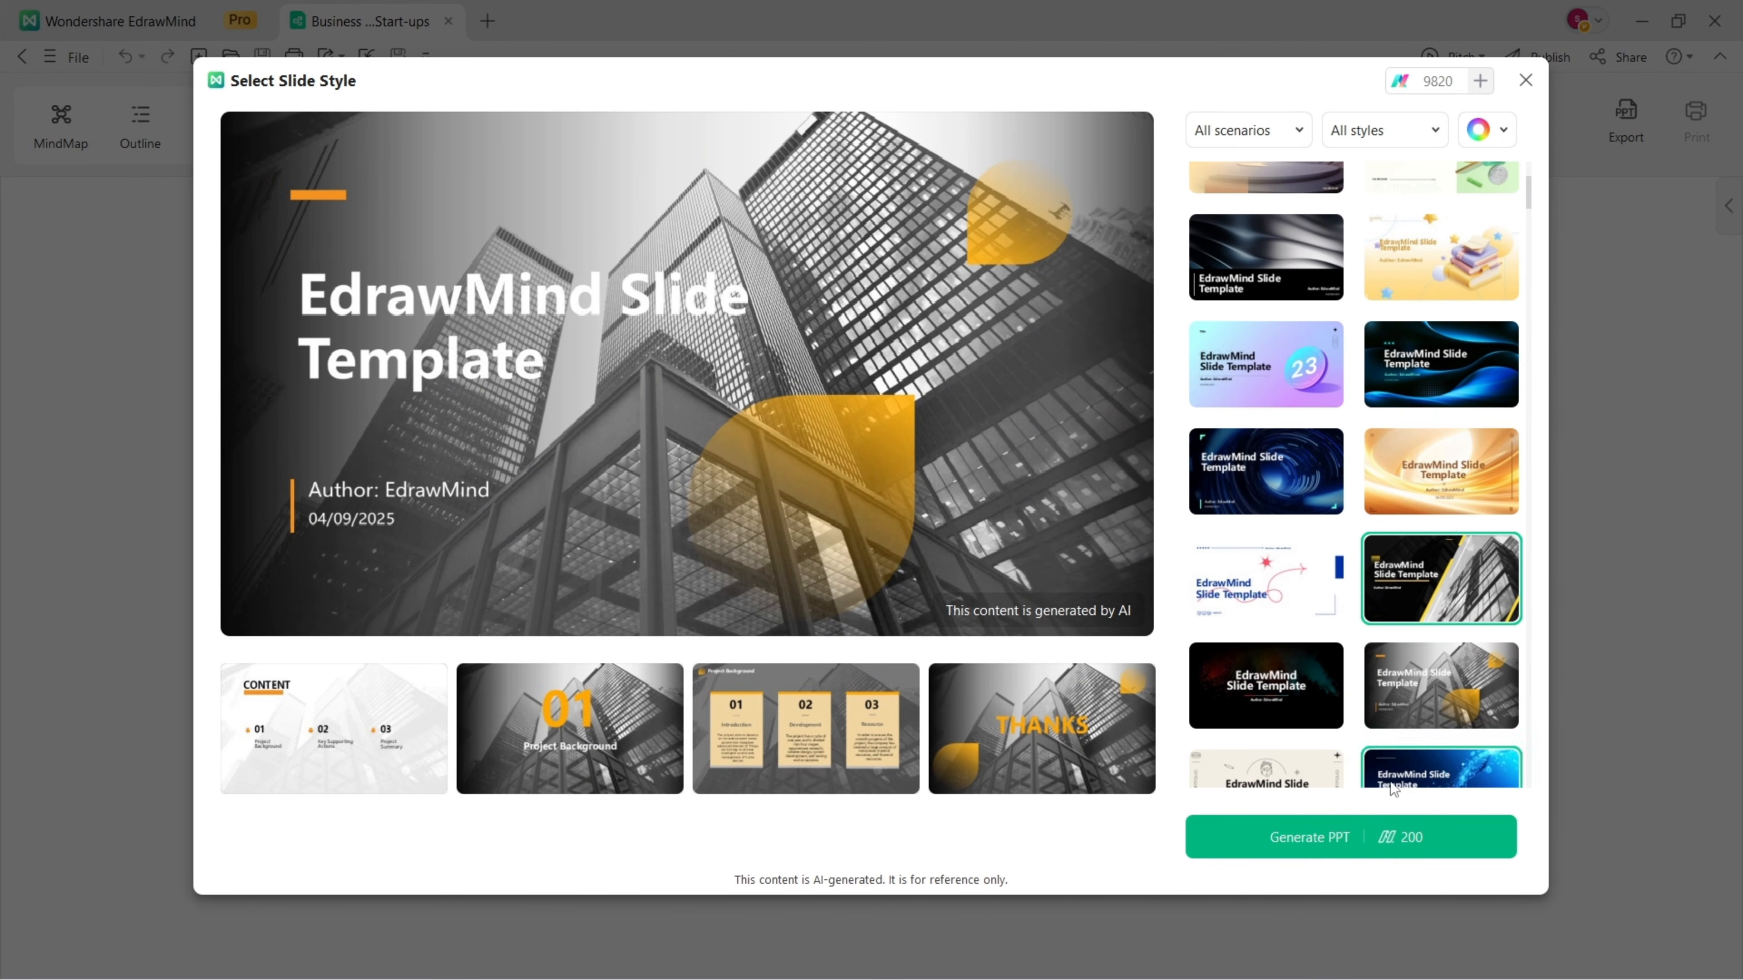
{"action": "left_click", "coordinate": [1362, 843]}
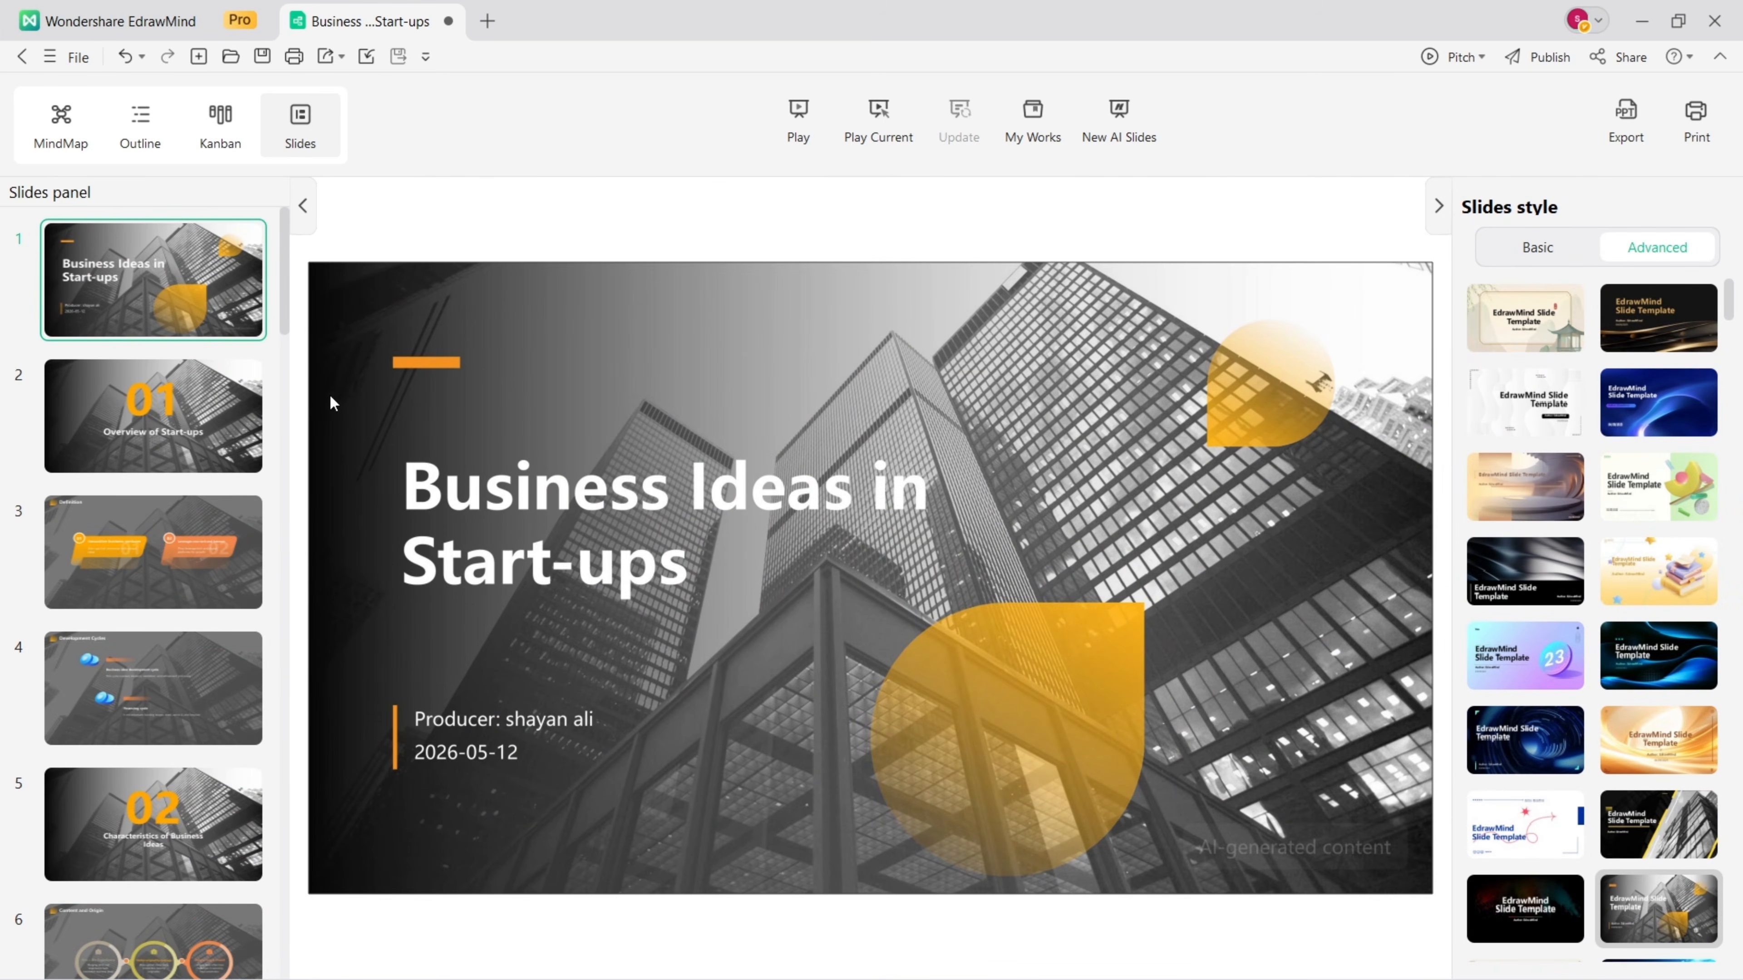
Step: Review the generated slides one by one from the Overview of Start-ups section to the Circumstances of Idea Origin slide
{"action": "left_click", "coordinate": [231, 420]}
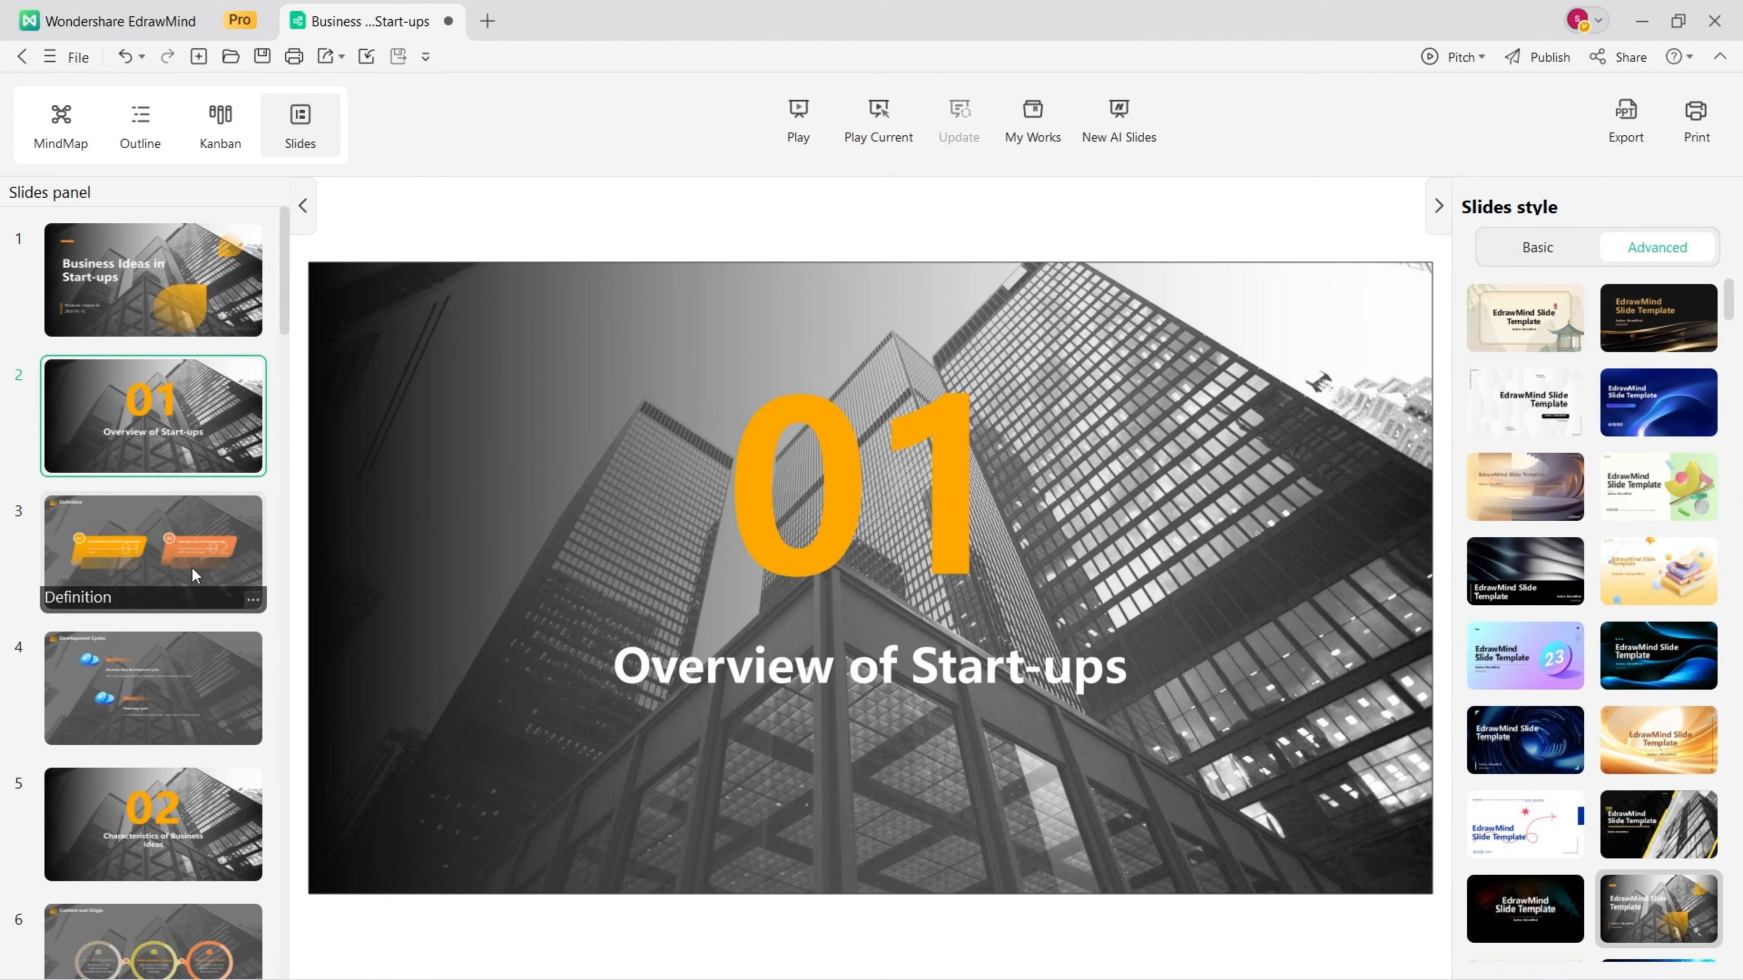
{"action": "left_click", "coordinate": [191, 568]}
{"action": "left_click", "coordinate": [185, 657]}
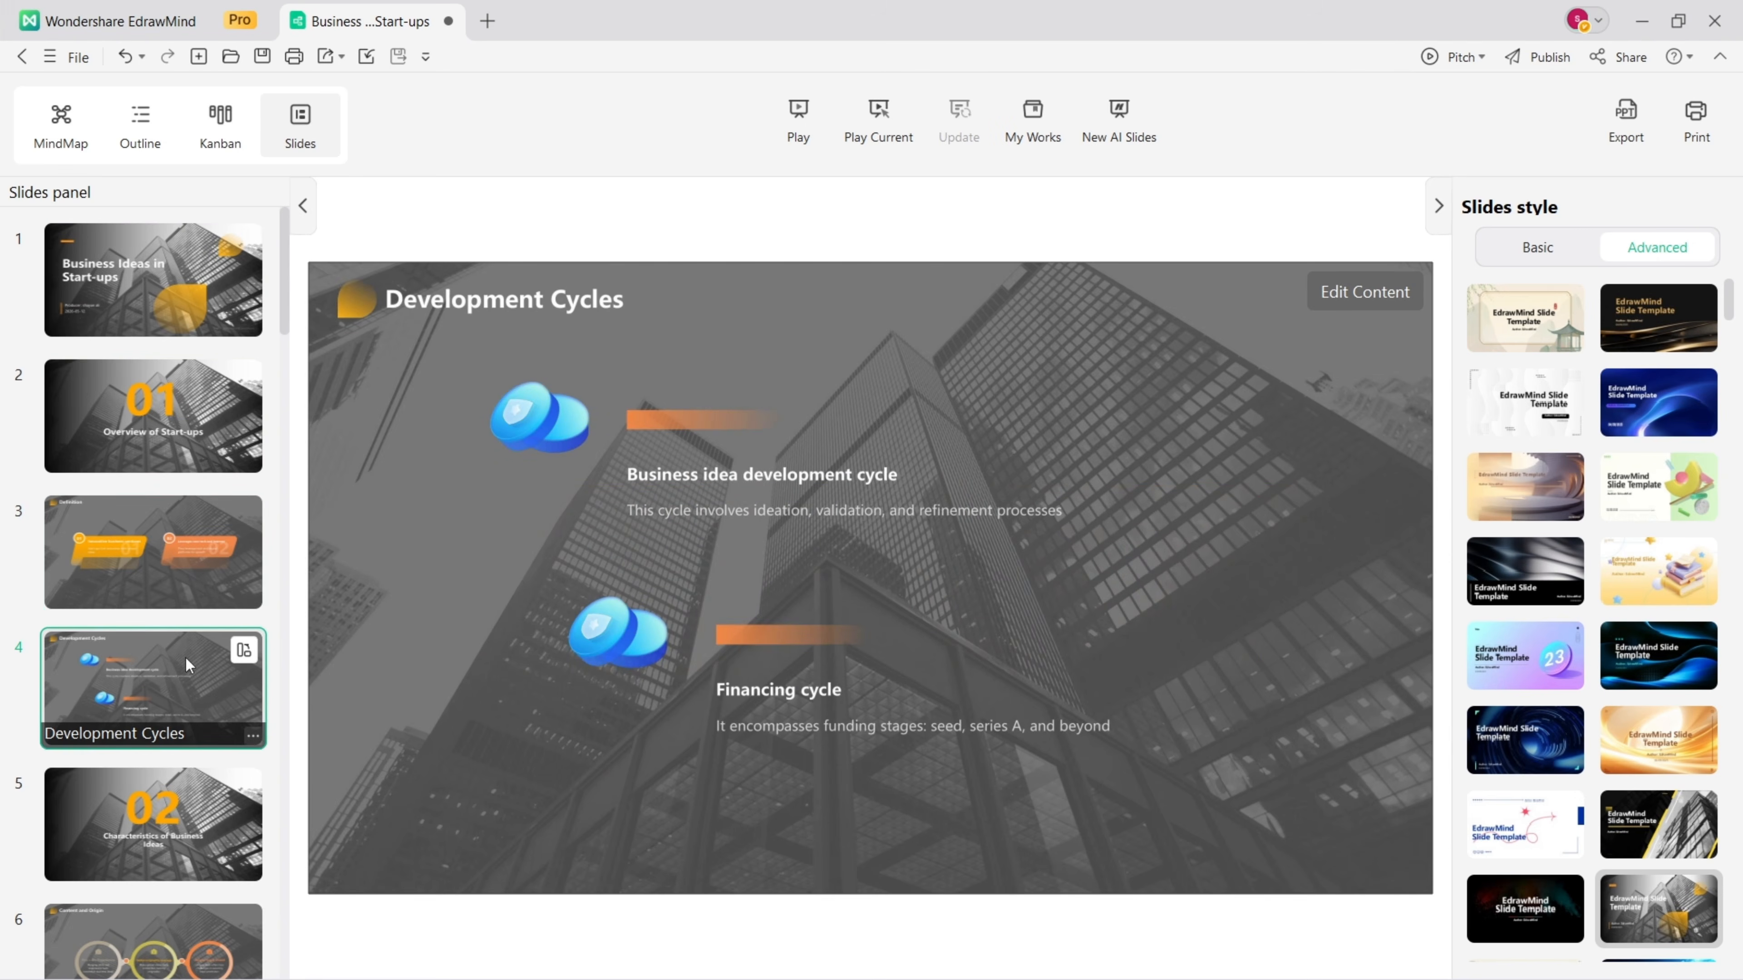
{"action": "left_click", "coordinate": [187, 763]}
{"action": "scroll", "coordinate": [185, 754], "scroll_direction": "down", "scroll_amount": 2}
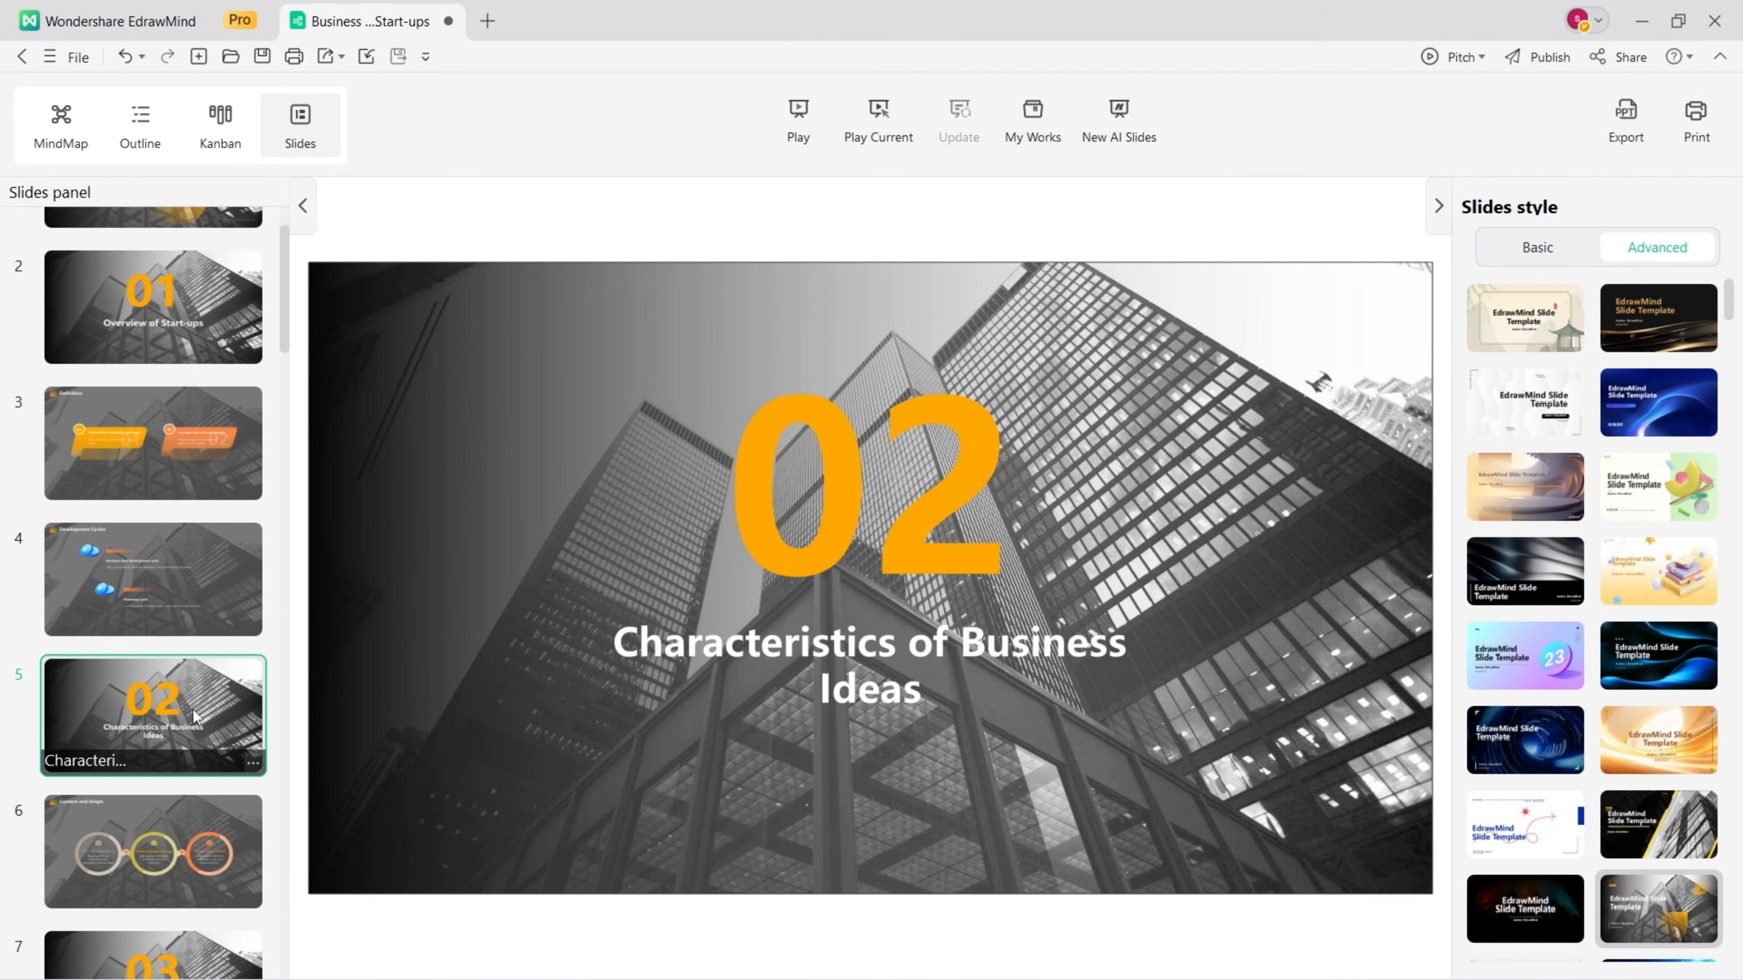
{"action": "scroll", "coordinate": [193, 710], "scroll_direction": "down", "scroll_amount": 3}
{"action": "left_click", "coordinate": [195, 728]}
{"action": "left_click", "coordinate": [188, 778]}
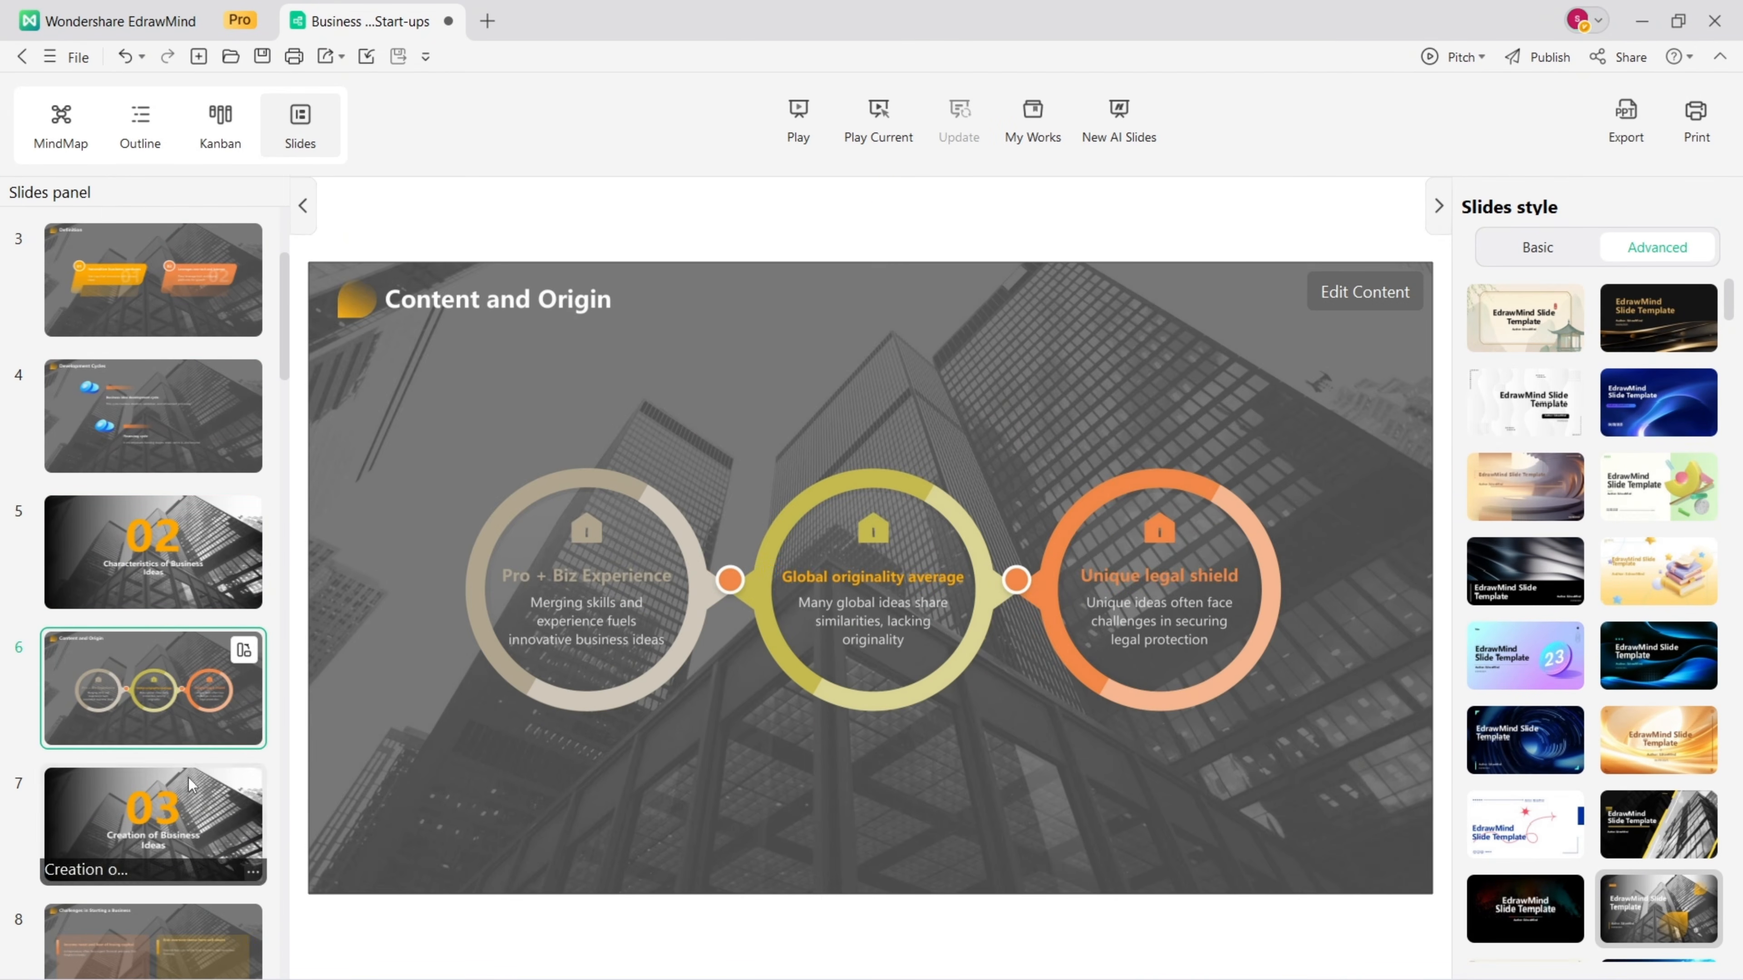
{"action": "scroll", "coordinate": [188, 777], "scroll_direction": "down", "scroll_amount": 2}
{"action": "key", "text": "Down"}
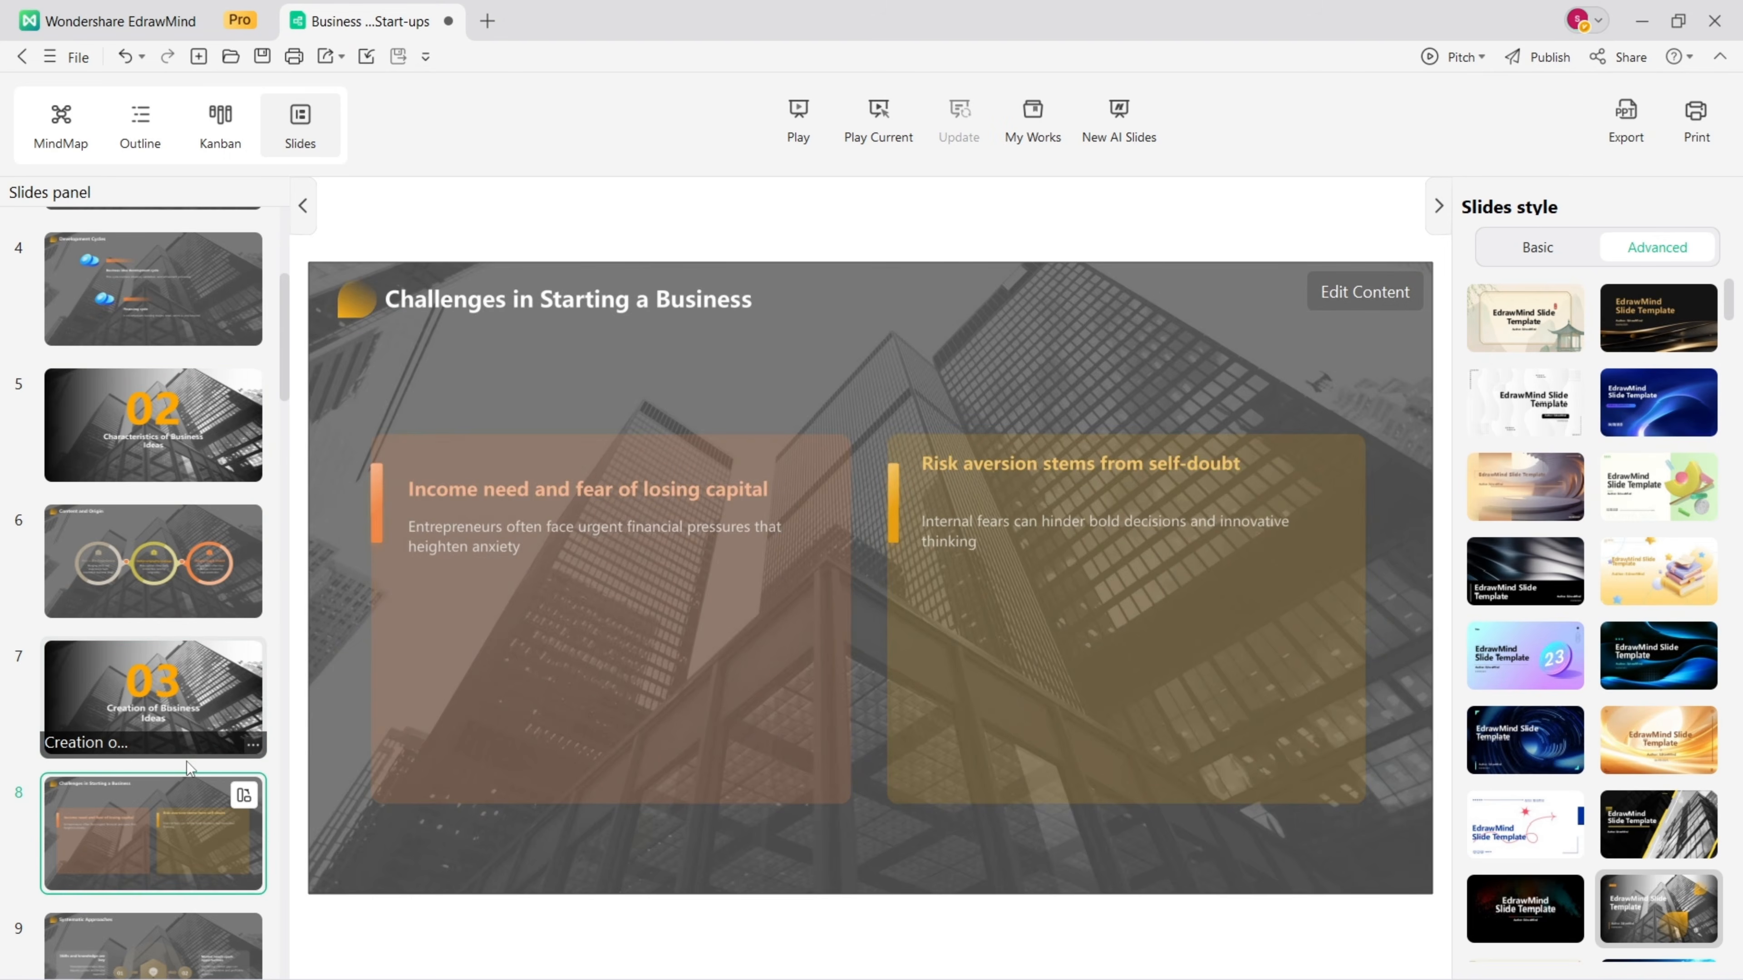
{"action": "key", "text": "Down"}
{"action": "key", "text": "Down"}
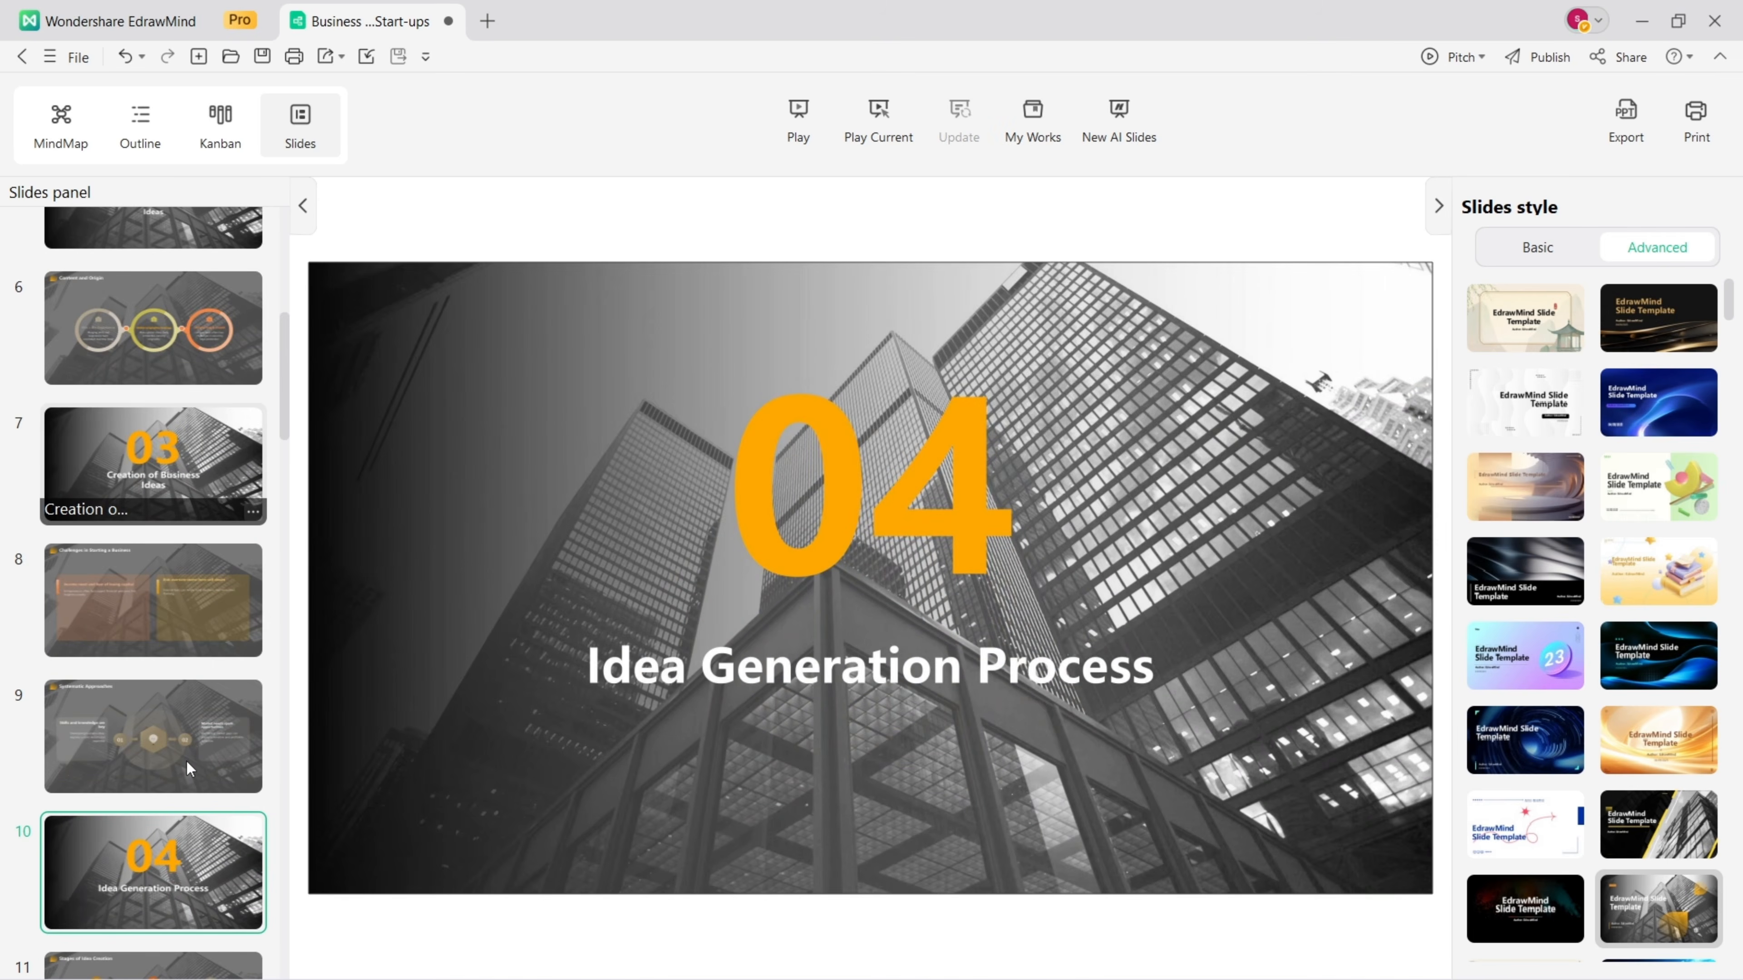
{"action": "key", "text": "Down"}
{"action": "key", "text": "Down"}
{"action": "key", "text": "Down"}
{"action": "key", "text": "Down"}
{"action": "key", "text": "Down"}
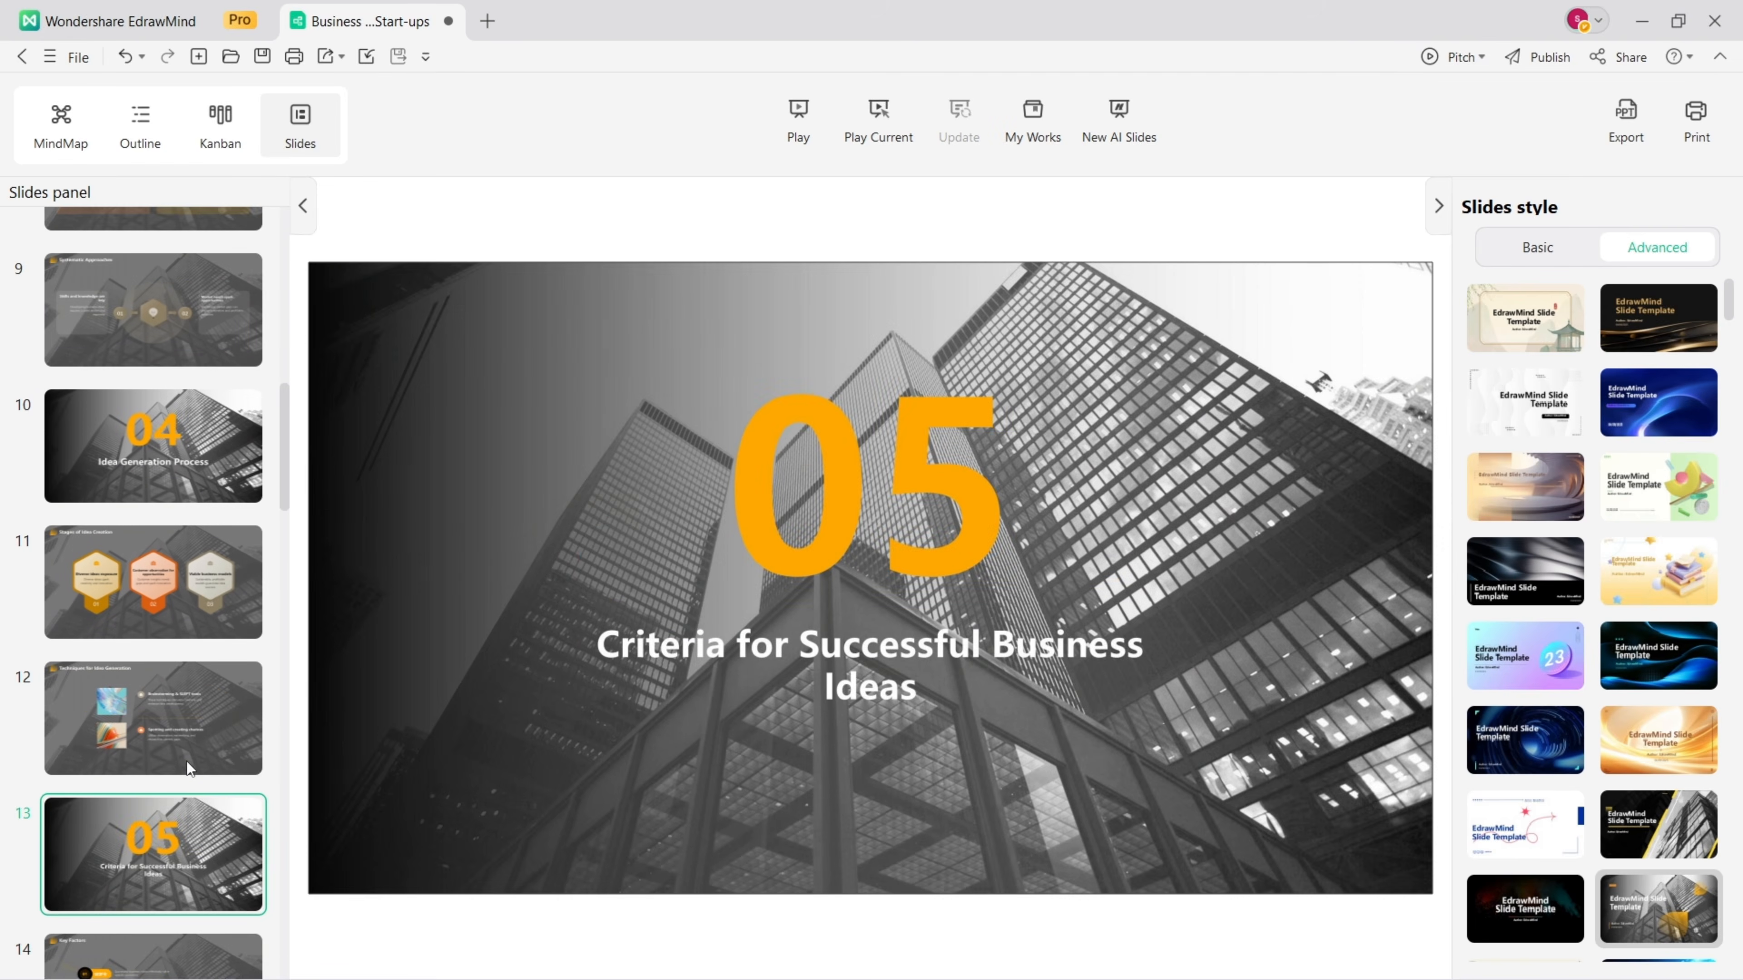
{"action": "key", "text": "Down"}
{"action": "key", "text": "Down"}
{"action": "key", "text": "Down"}
{"action": "key", "text": "Down"}
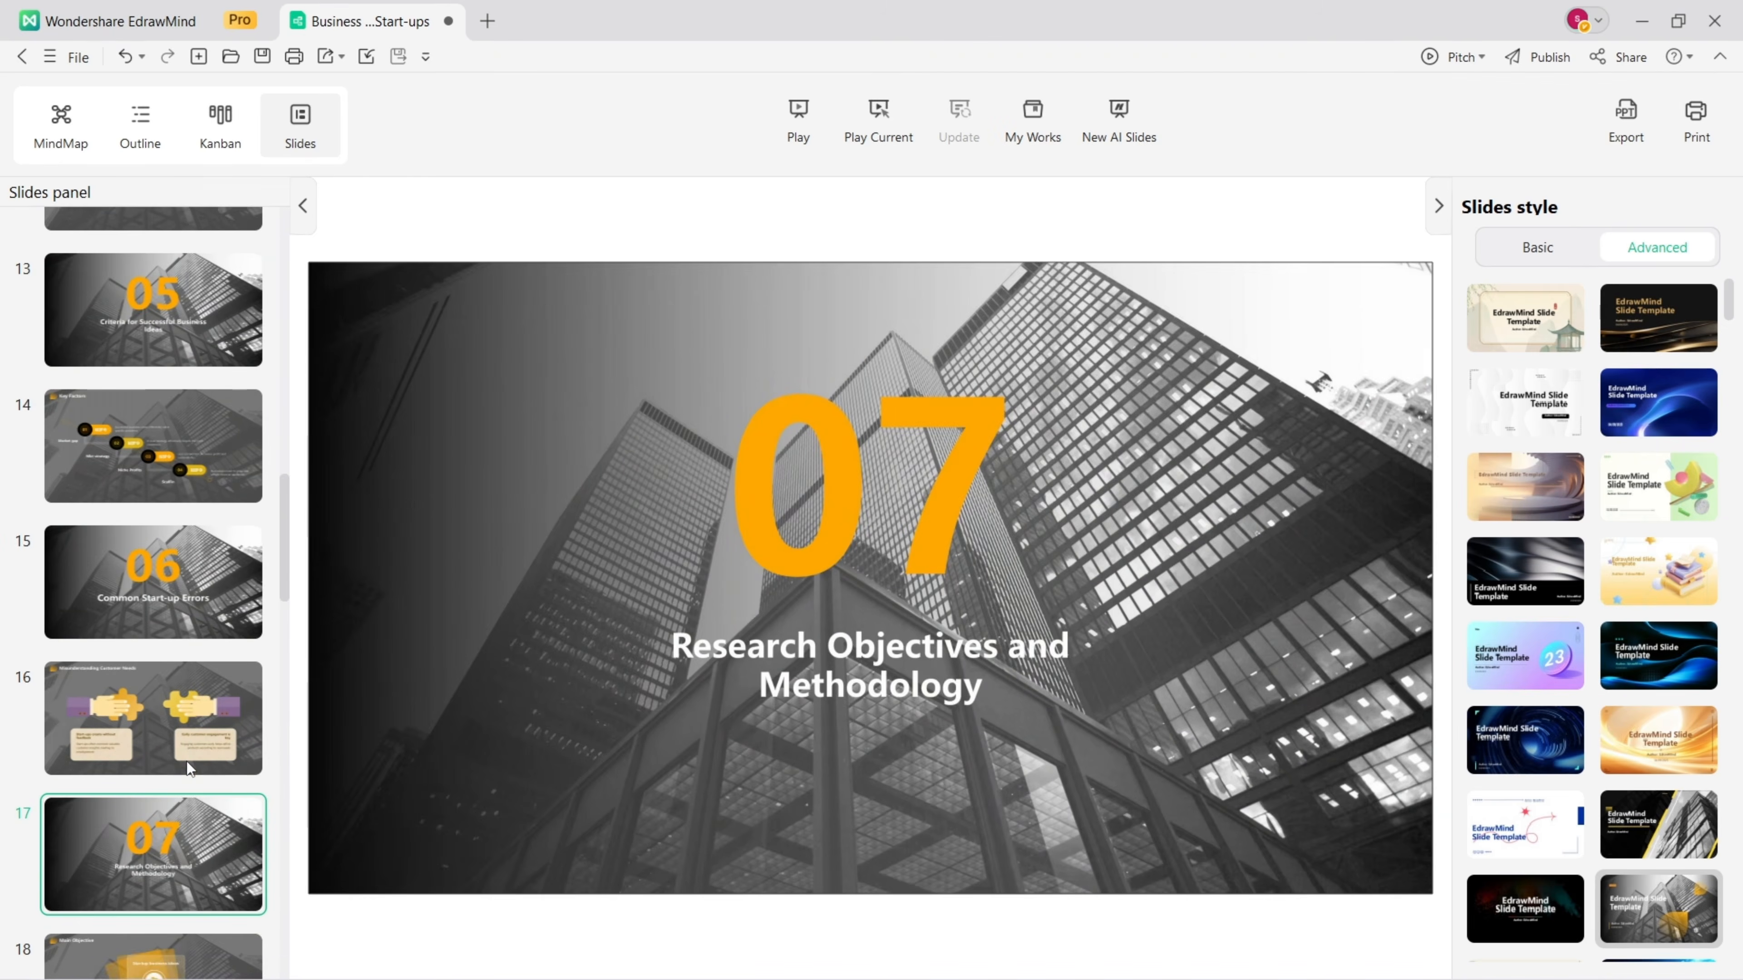
{"action": "key", "text": "Down"}
{"action": "key", "text": "Down"}
{"action": "key", "text": "Down"}
{"action": "key", "text": "Down"}
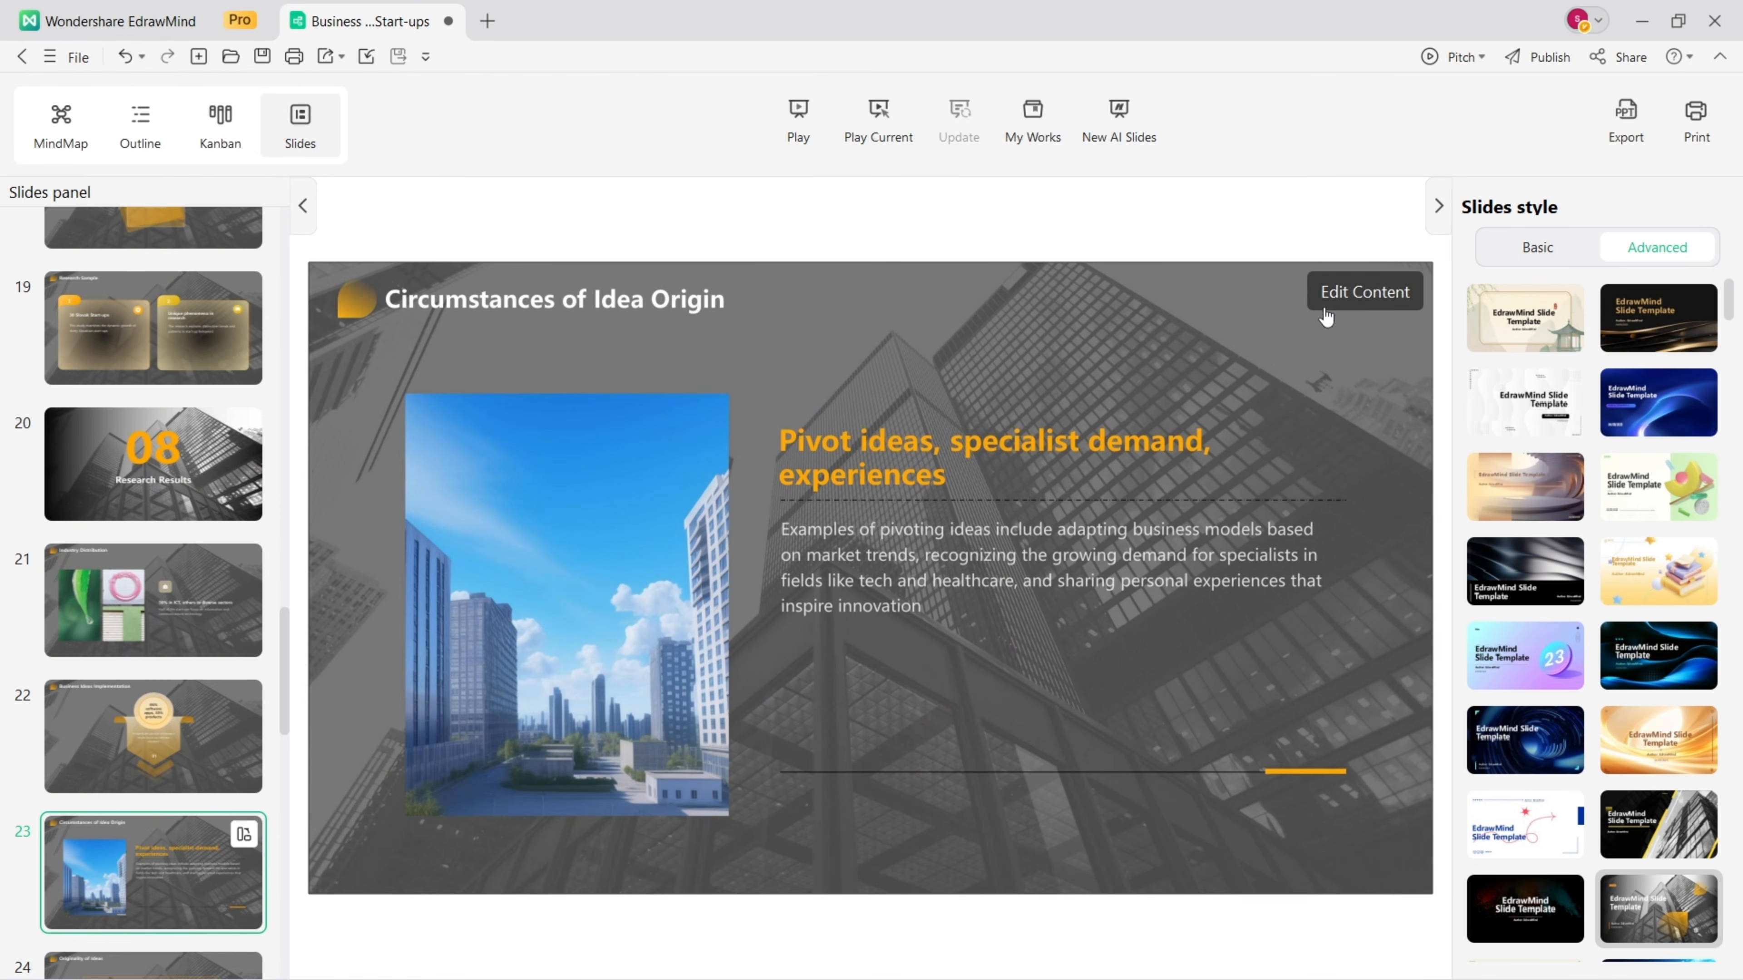
Step: Open the slides export settings and preview the pages produced by the Basic export mode
{"action": "key", "text": "ctrl+s"}
{"action": "left_click", "coordinate": [1612, 147]}
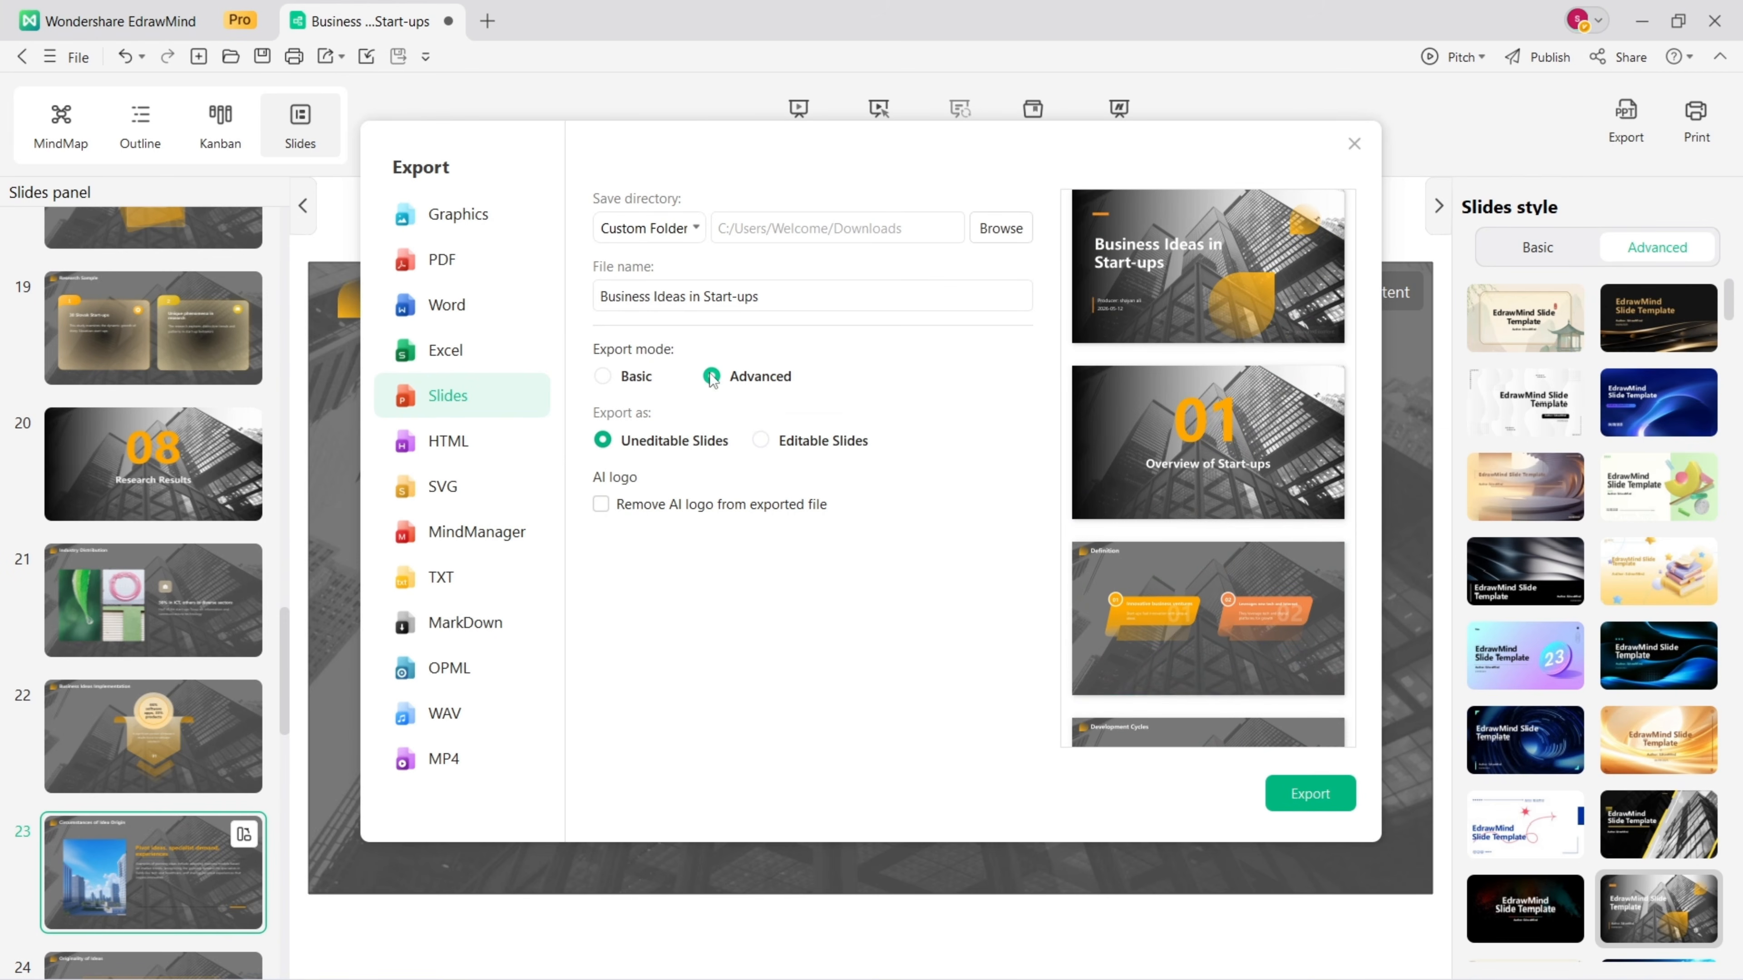
{"action": "left_click", "coordinate": [712, 377]}
{"action": "left_click", "coordinate": [633, 380]}
{"action": "scroll", "coordinate": [1220, 439], "scroll_direction": "down", "scroll_amount": 10}
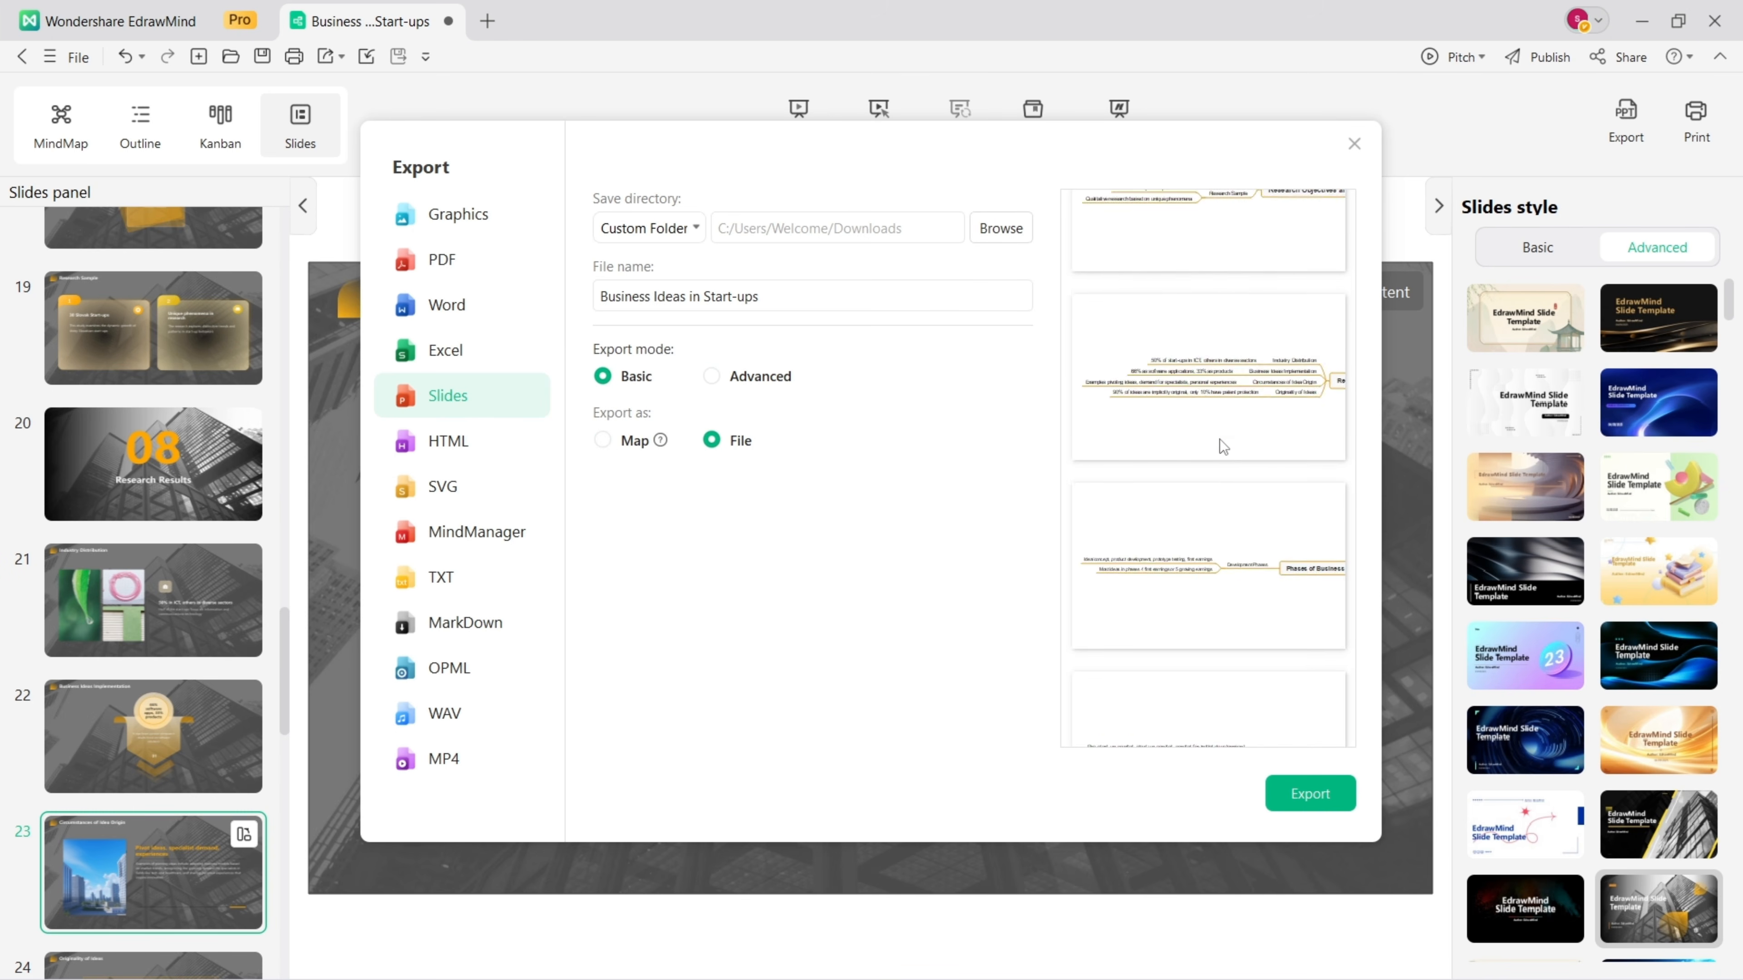
Step: Export the presentation in Advanced mode as editable slides, leaving the AI logo removal option off
{"action": "left_click", "coordinate": [765, 379]}
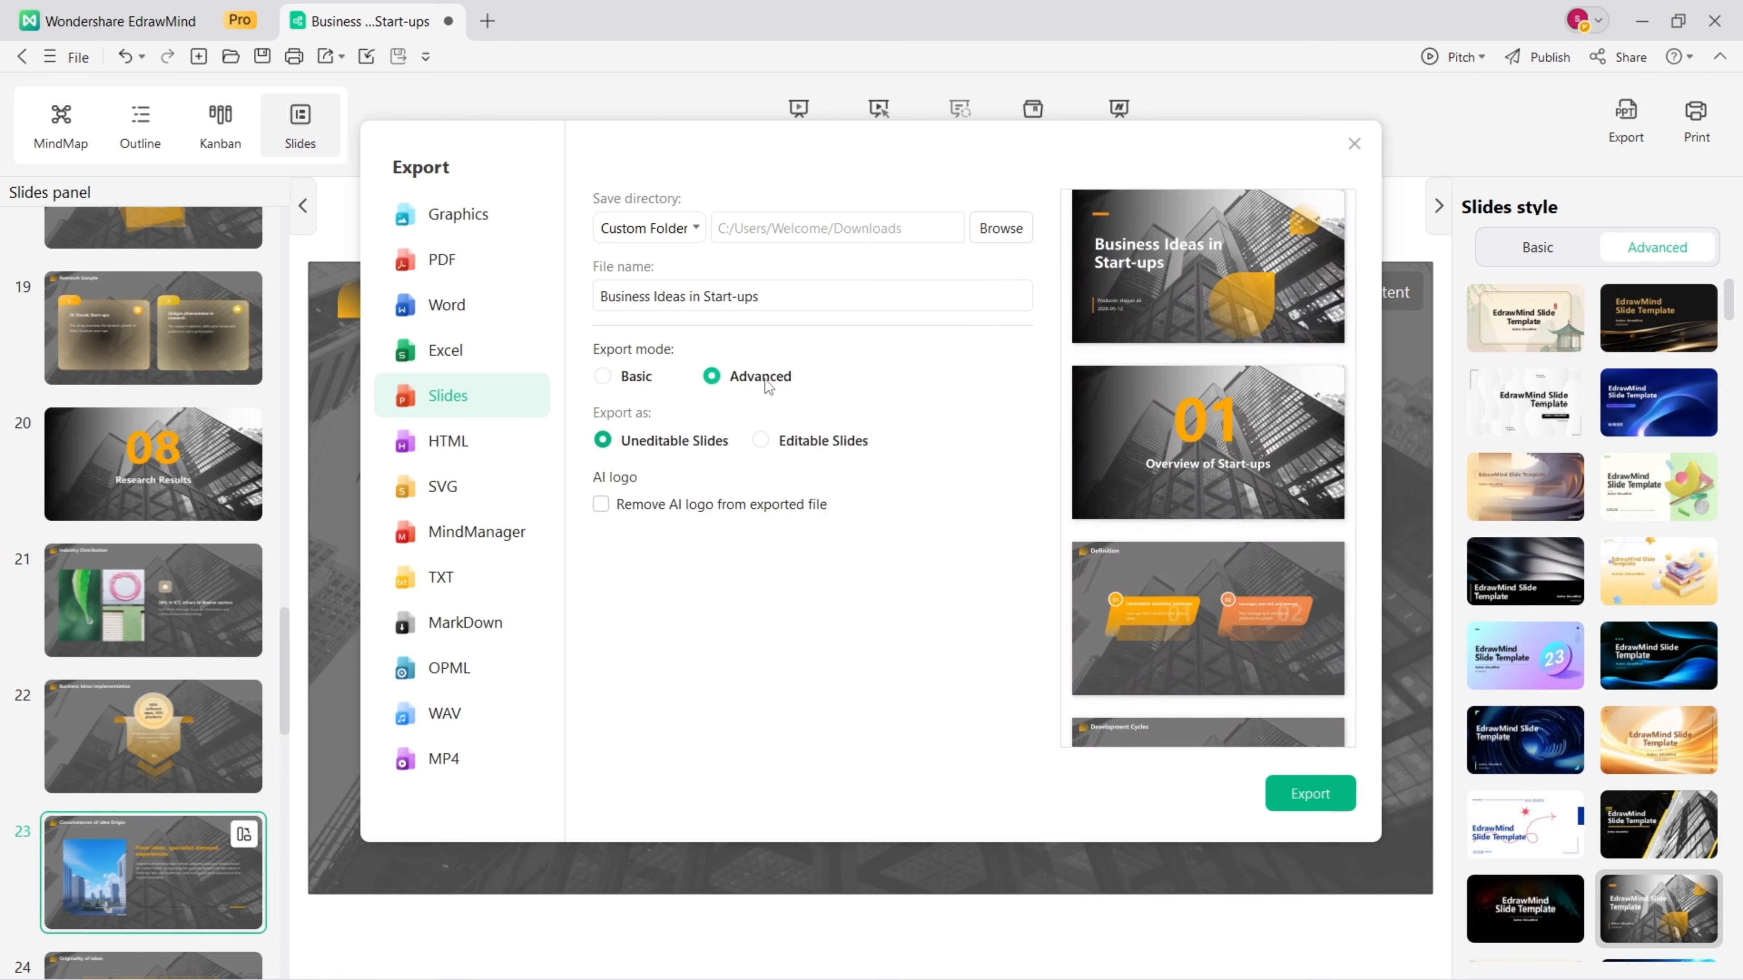
{"action": "scroll", "coordinate": [1213, 526], "scroll_direction": "down", "scroll_amount": 4}
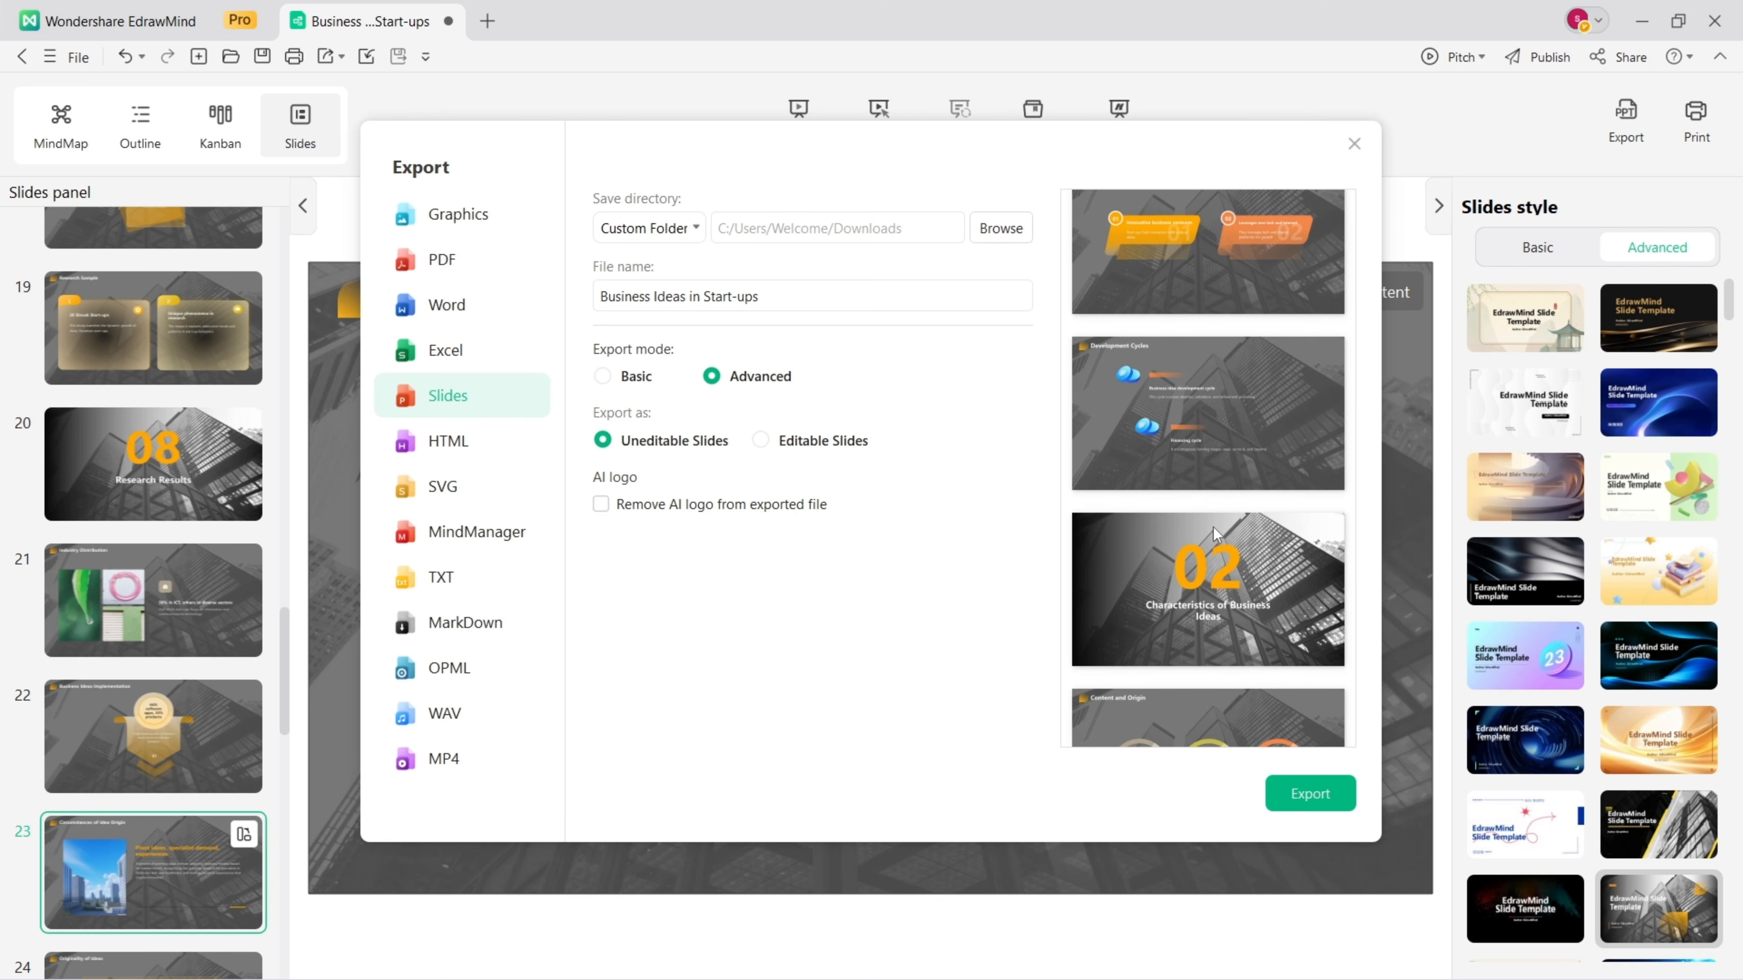
{"action": "scroll", "coordinate": [1213, 528], "scroll_direction": "down", "scroll_amount": 1}
{"action": "left_click", "coordinate": [759, 443]}
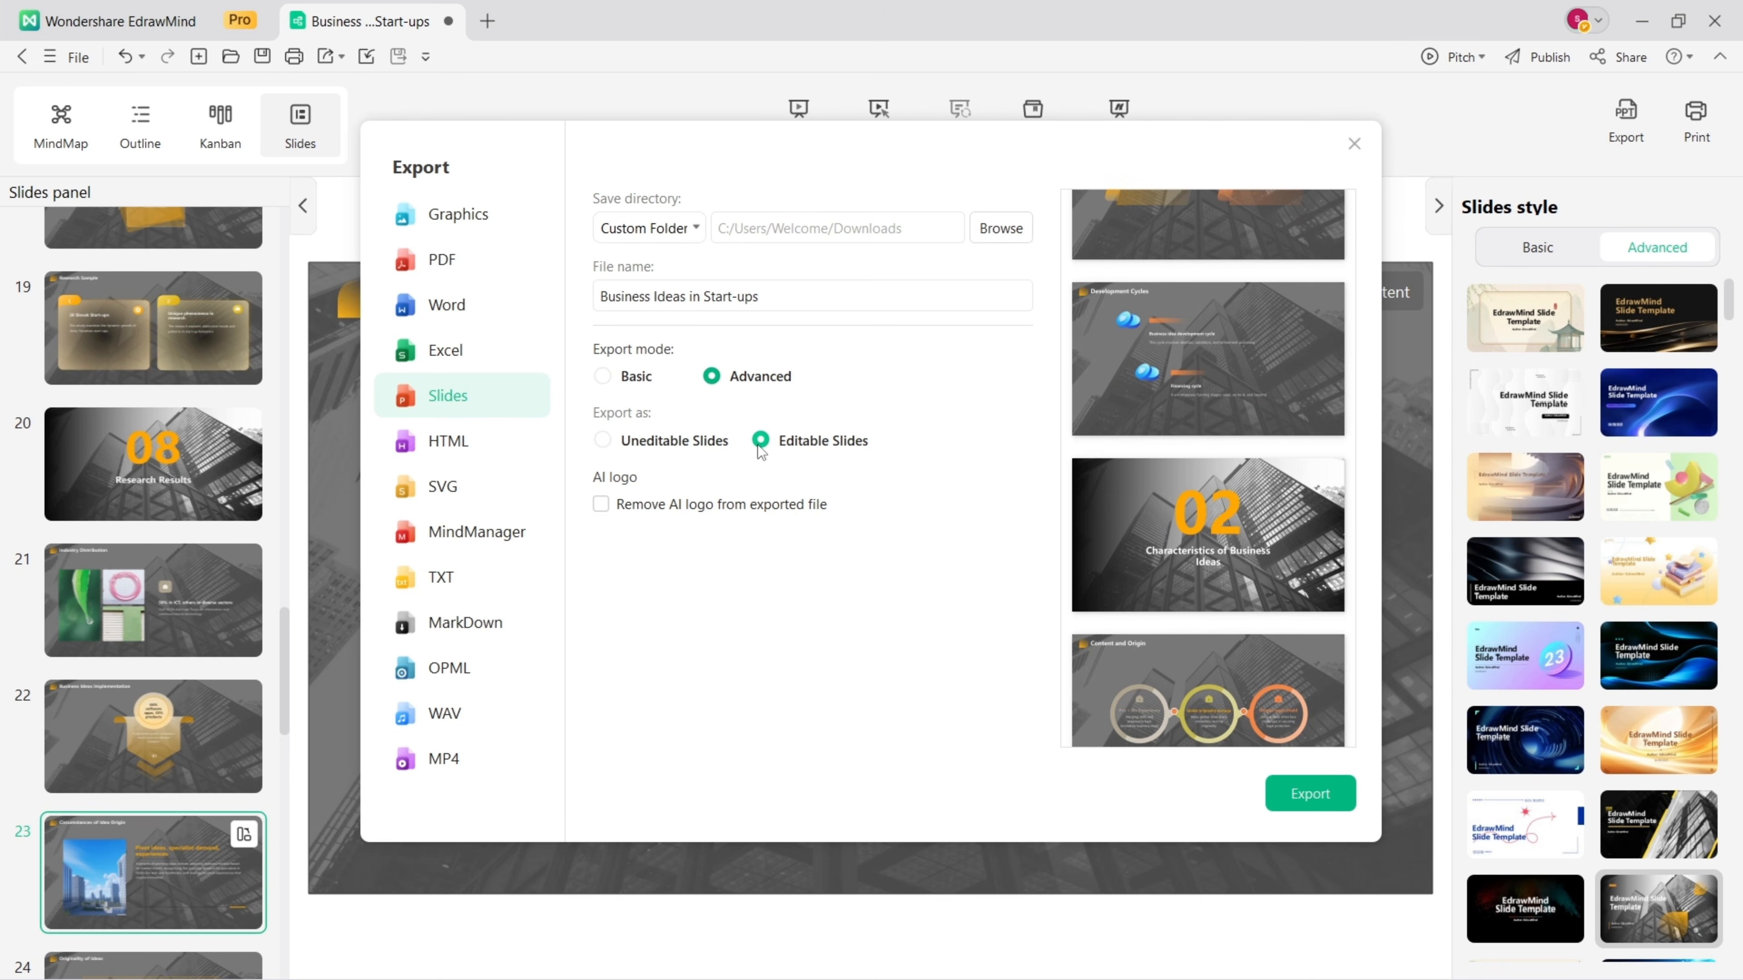
{"action": "left_click", "coordinate": [601, 506]}
{"action": "left_click", "coordinate": [615, 504]}
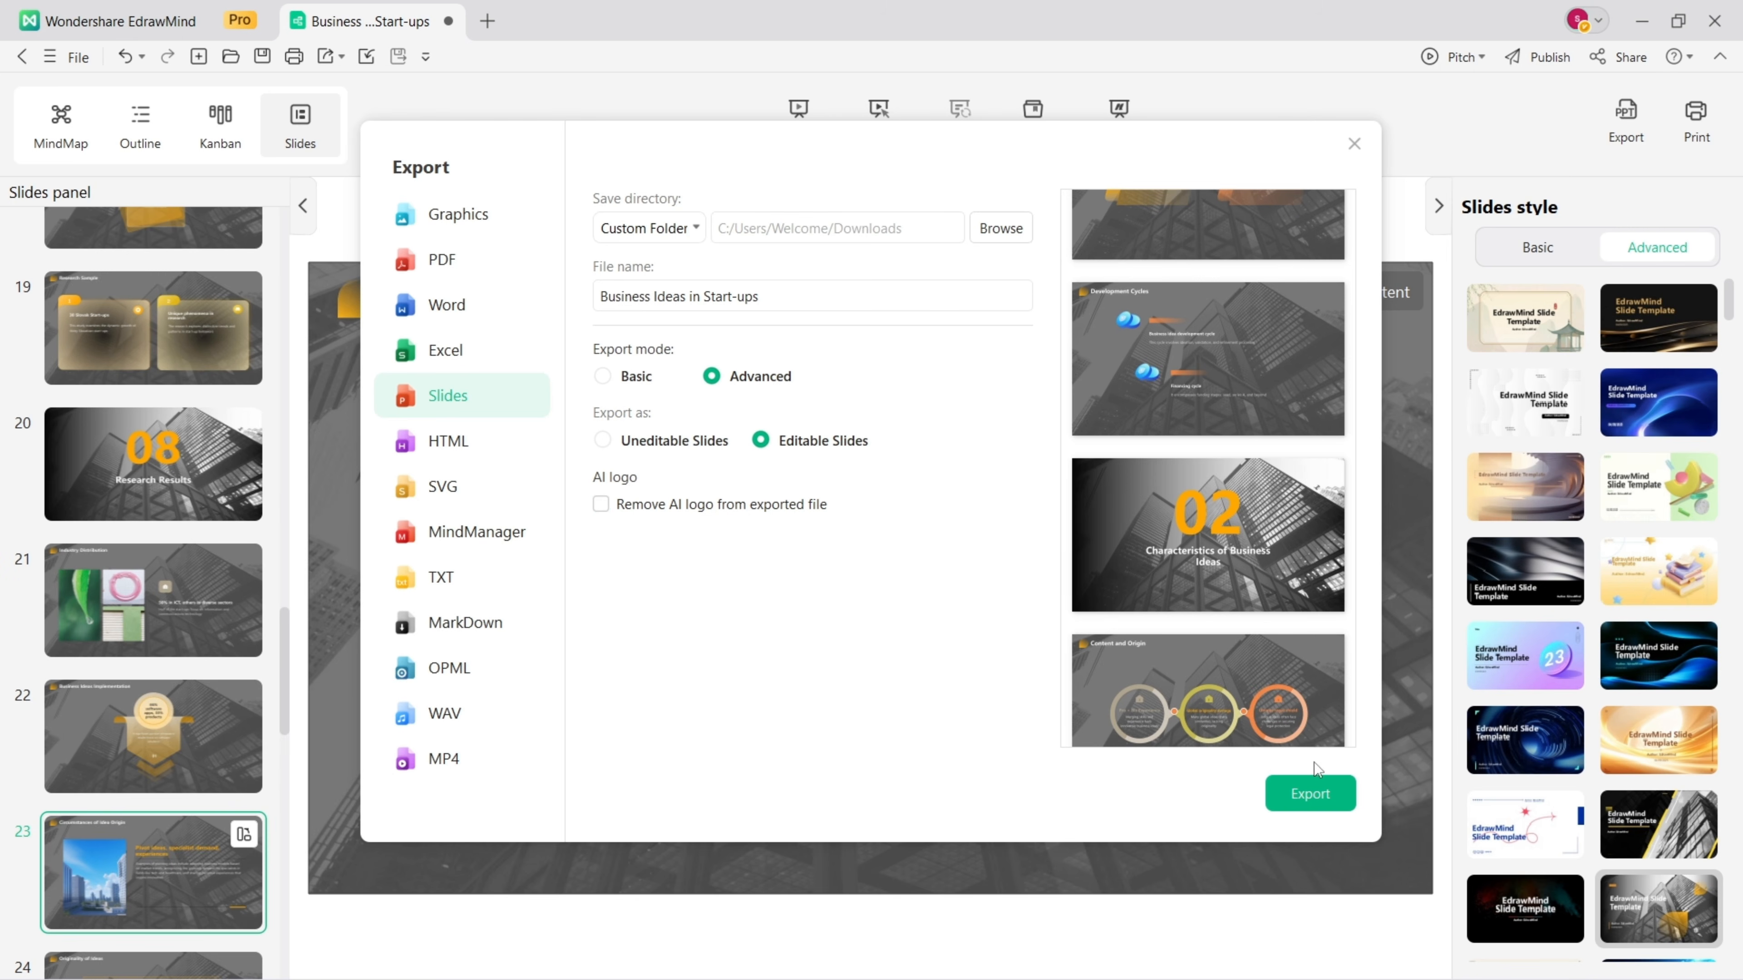
{"action": "left_click", "coordinate": [1317, 798]}
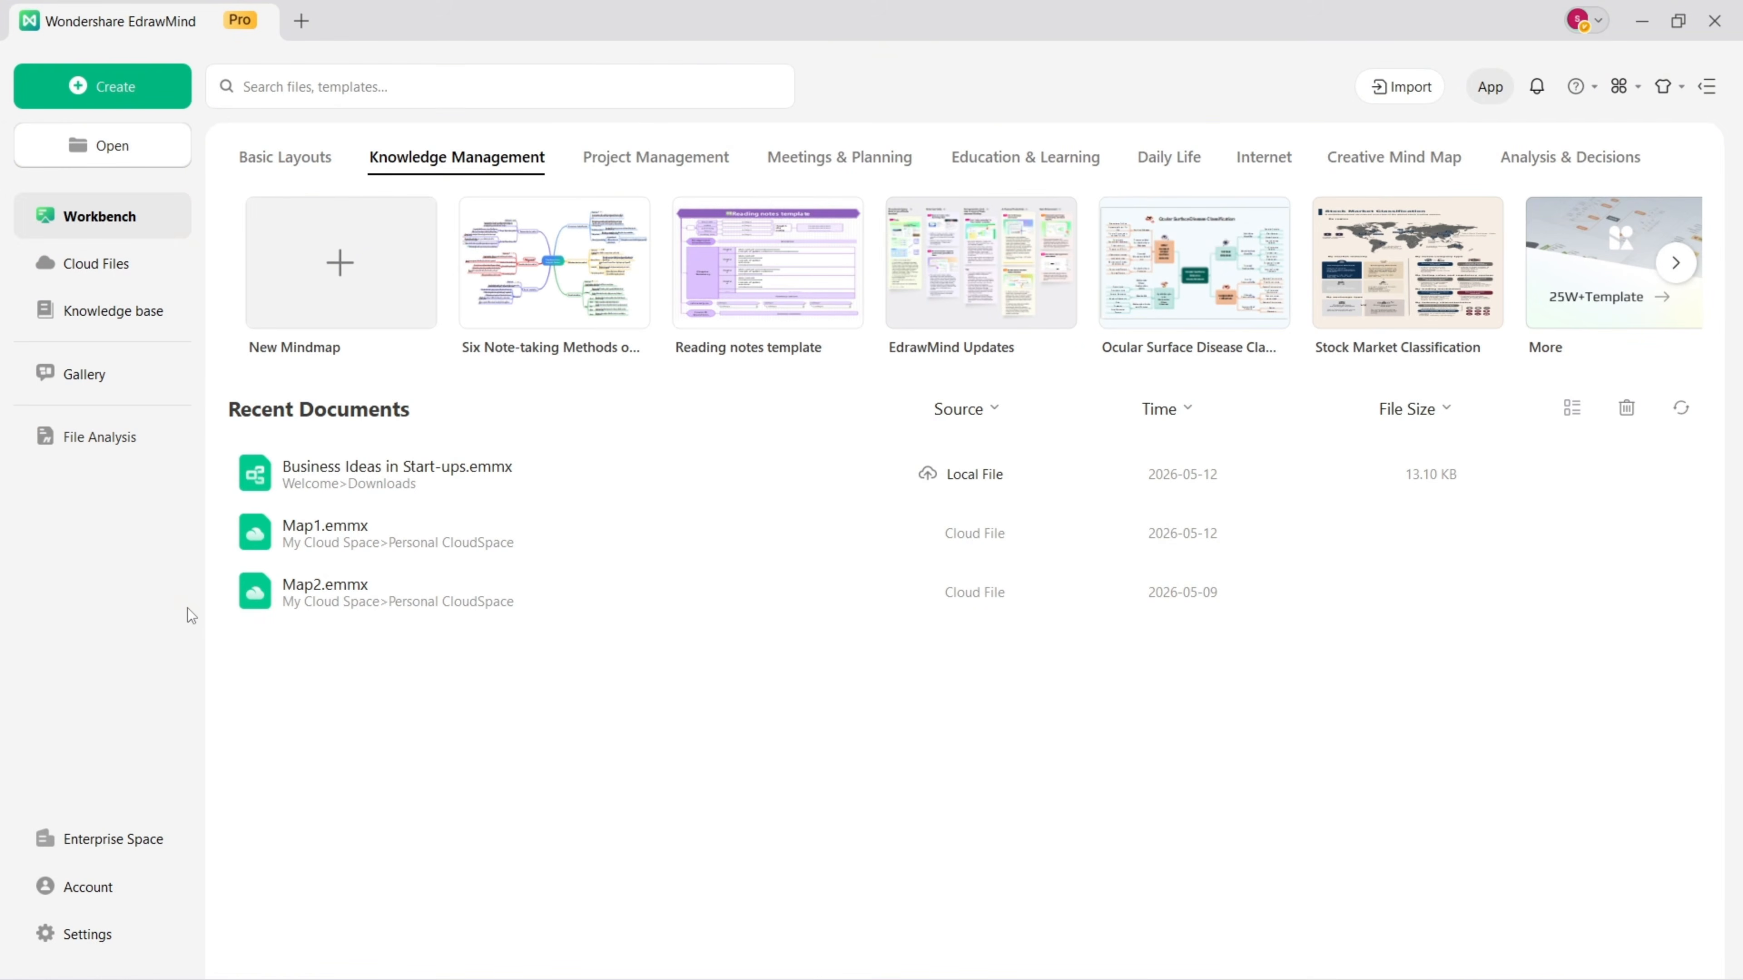
Step: Open the Map1 mind map from the cloud files and return to the cloud file list
{"action": "left_click", "coordinate": [120, 281]}
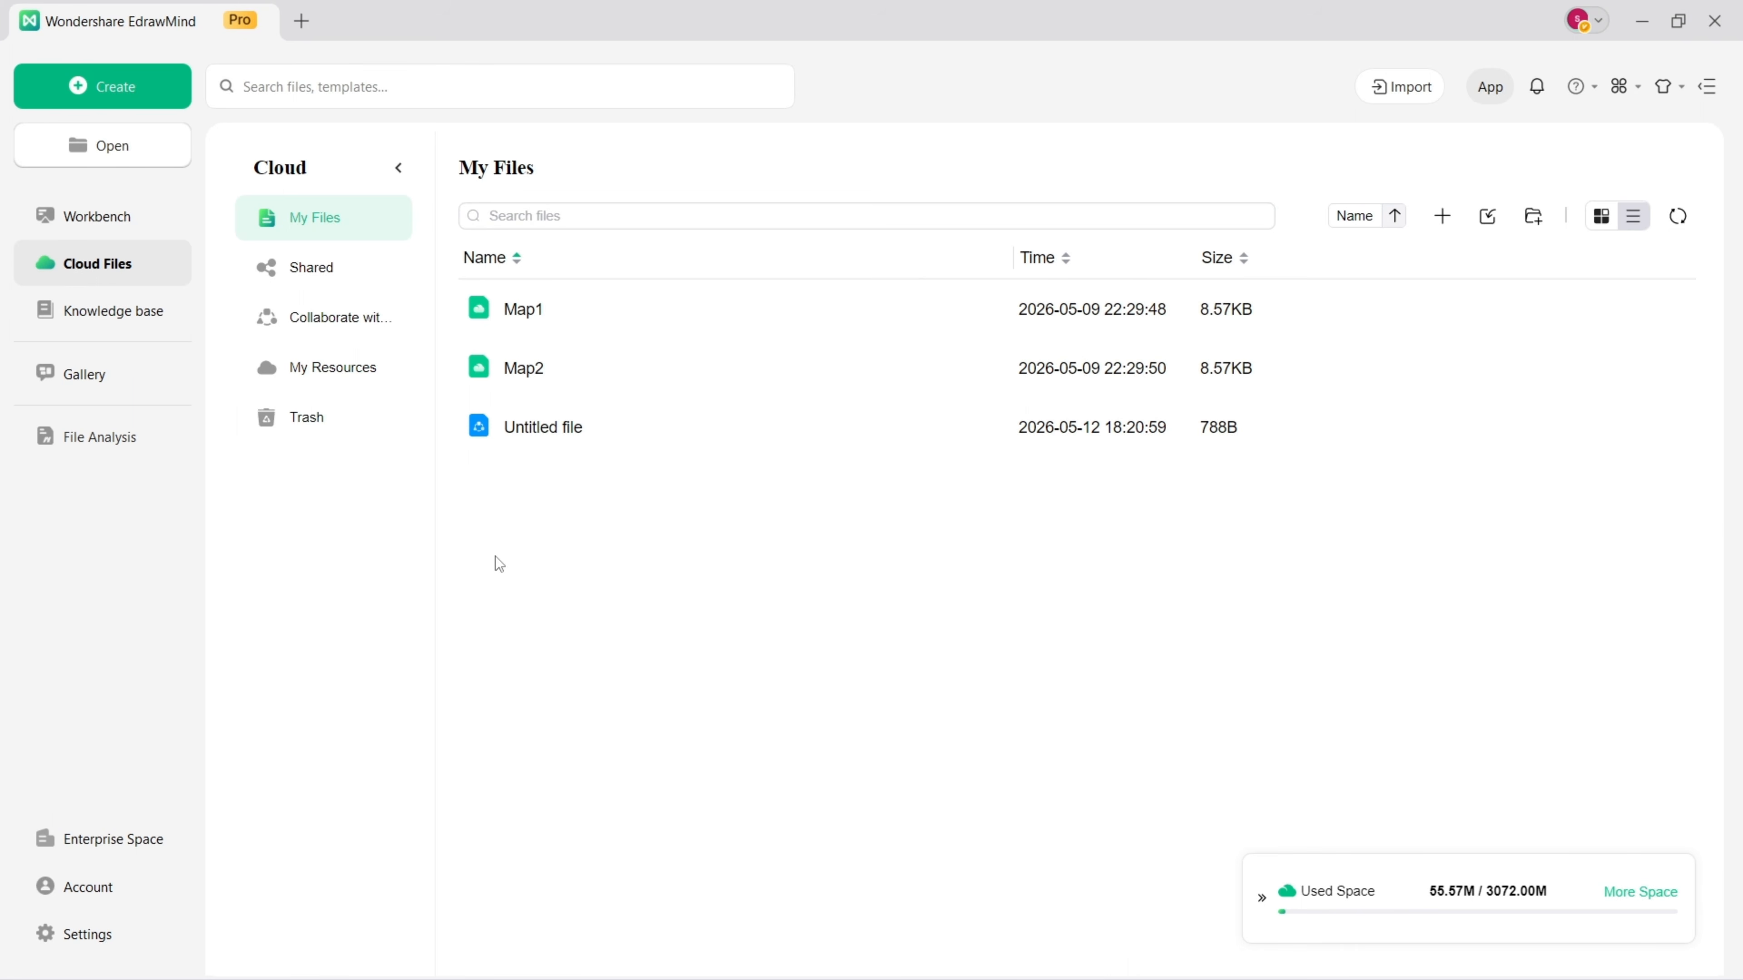
{"action": "double_click", "coordinate": [531, 318]}
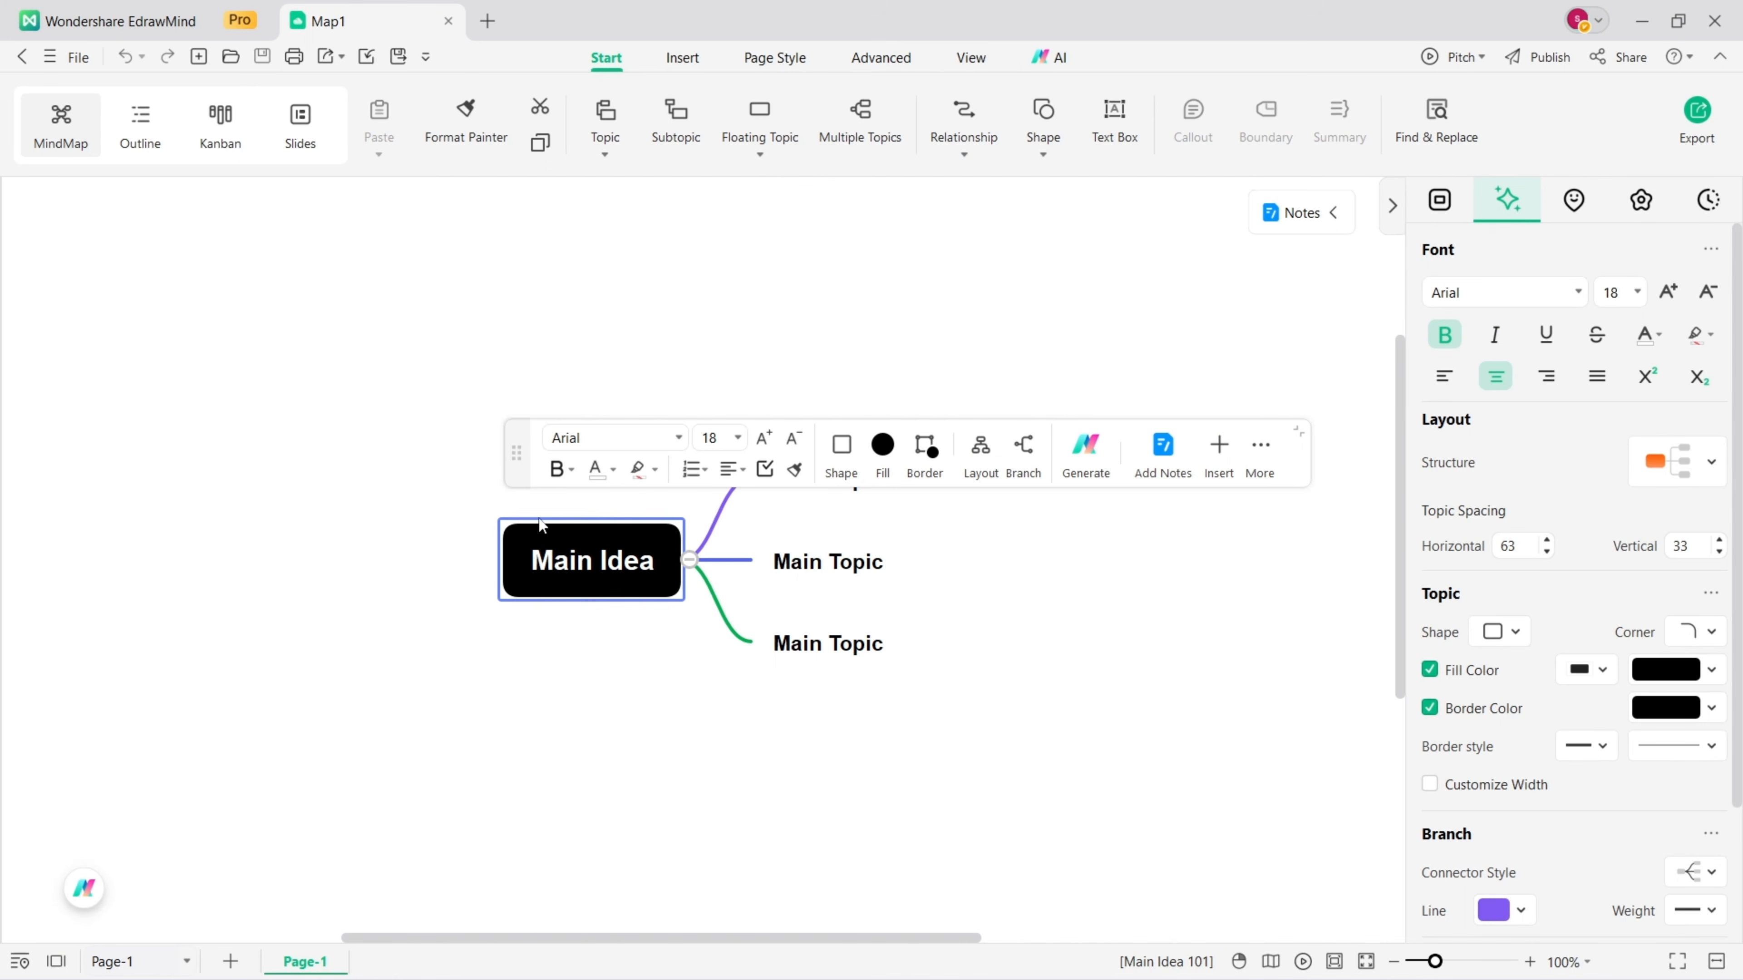
{"action": "left_click", "coordinate": [27, 60]}
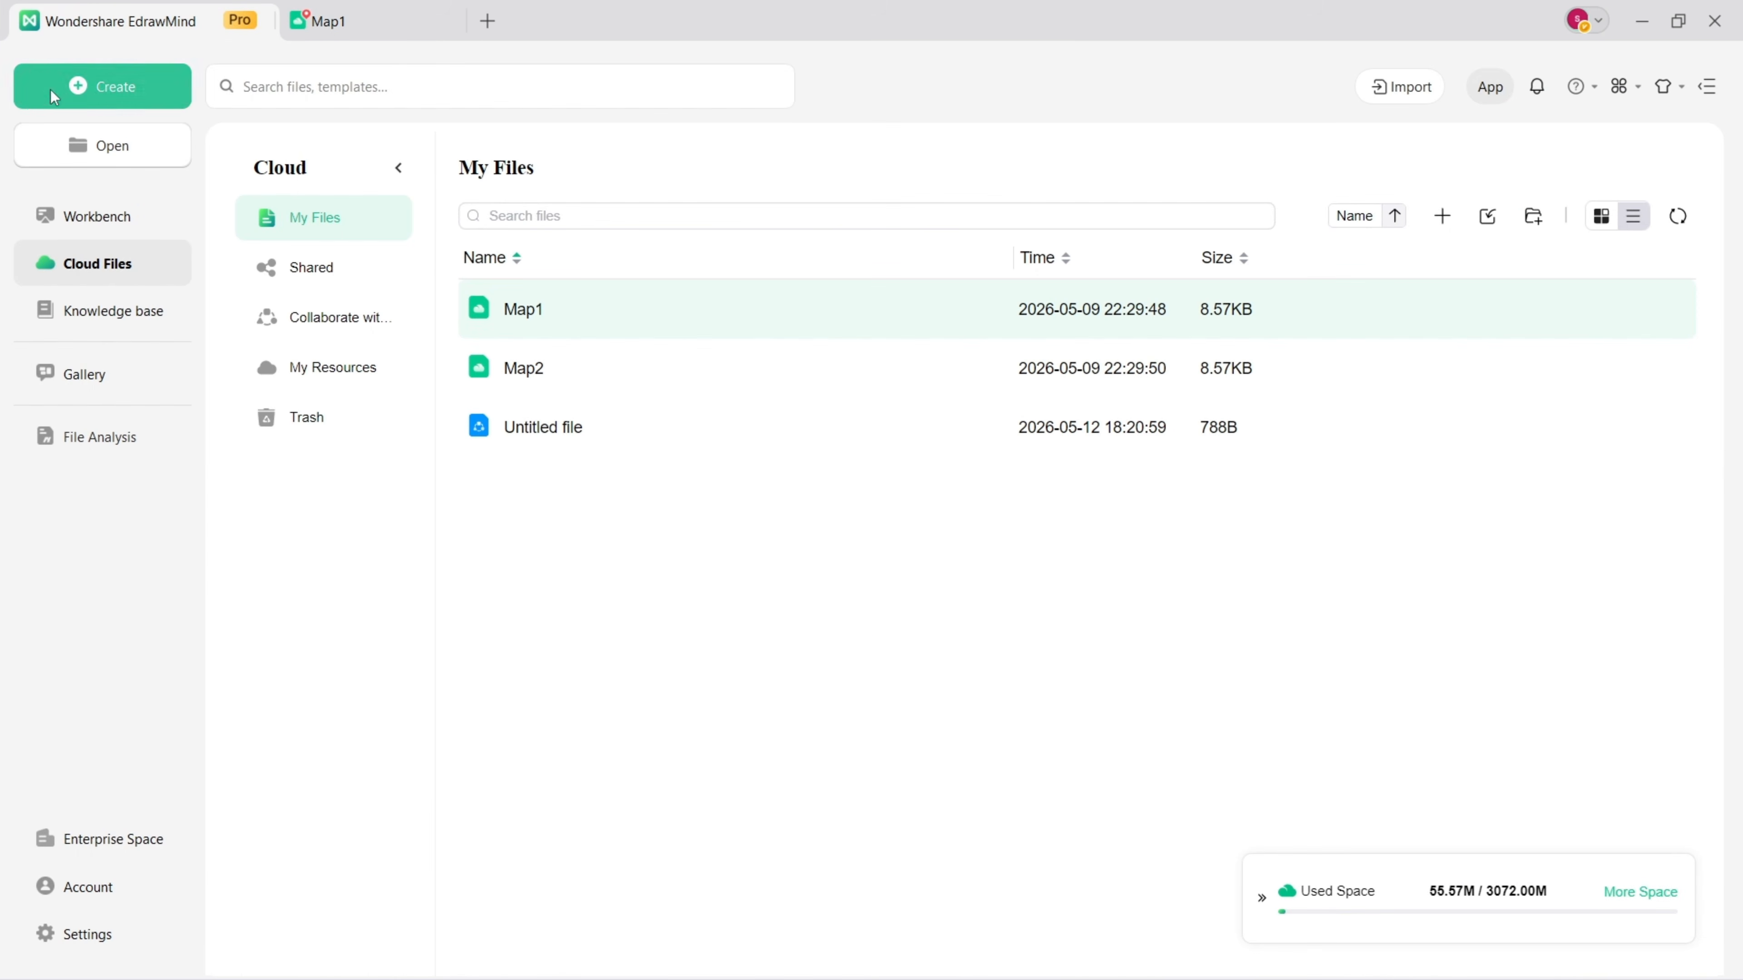
Step: Look at the Shared and Collaborate with me cloud sections, and return to My Files
{"action": "left_click", "coordinate": [299, 285]}
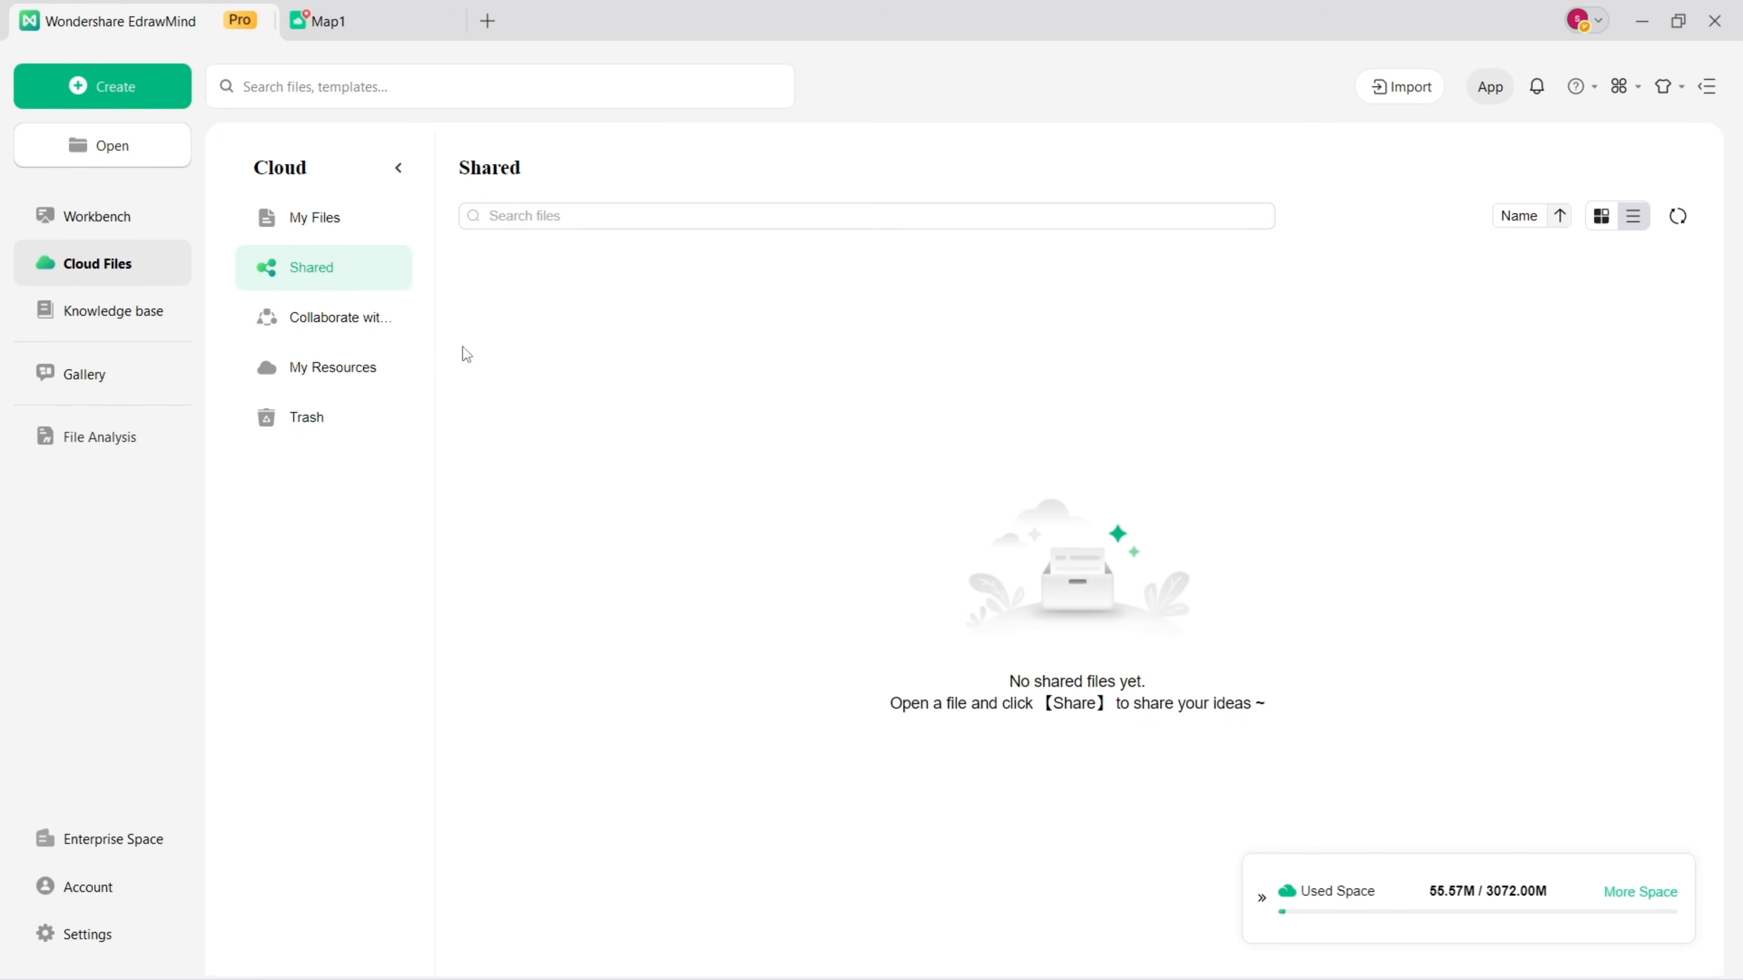
{"action": "left_click", "coordinate": [352, 324]}
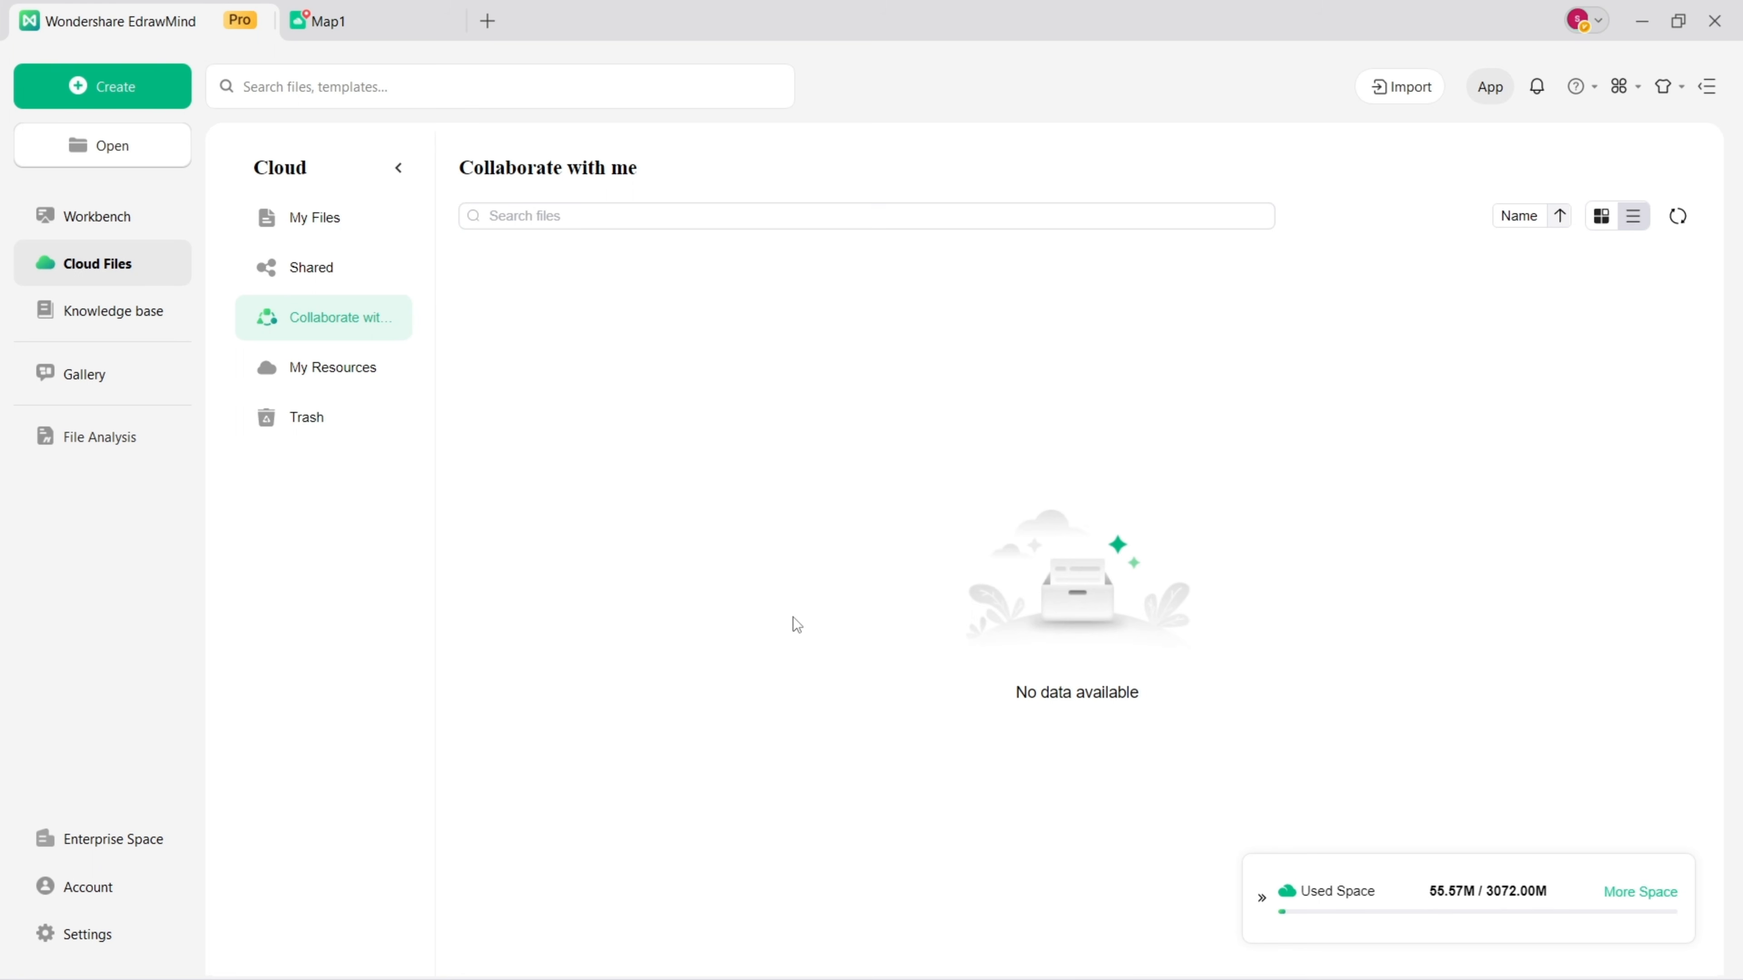
{"action": "left_click", "coordinate": [336, 228]}
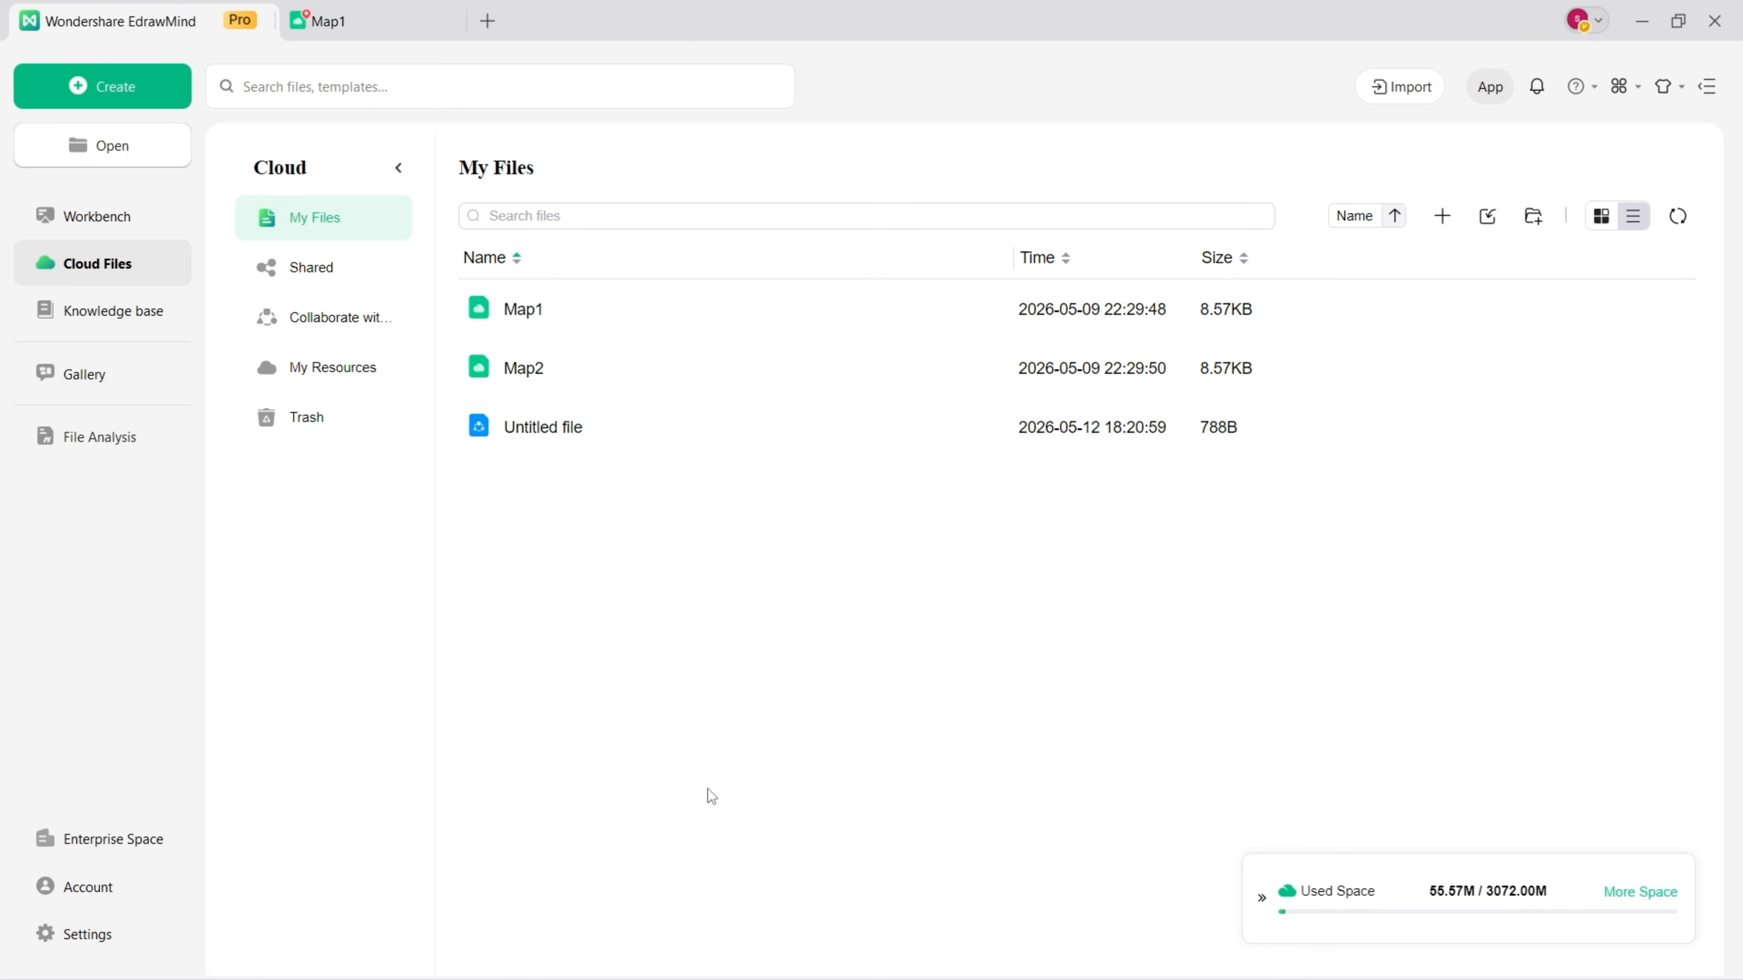
Step: Create a new knowledge base, attach a note to its first main topic, and return to the Knowledge base page
{"action": "left_click", "coordinate": [145, 314]}
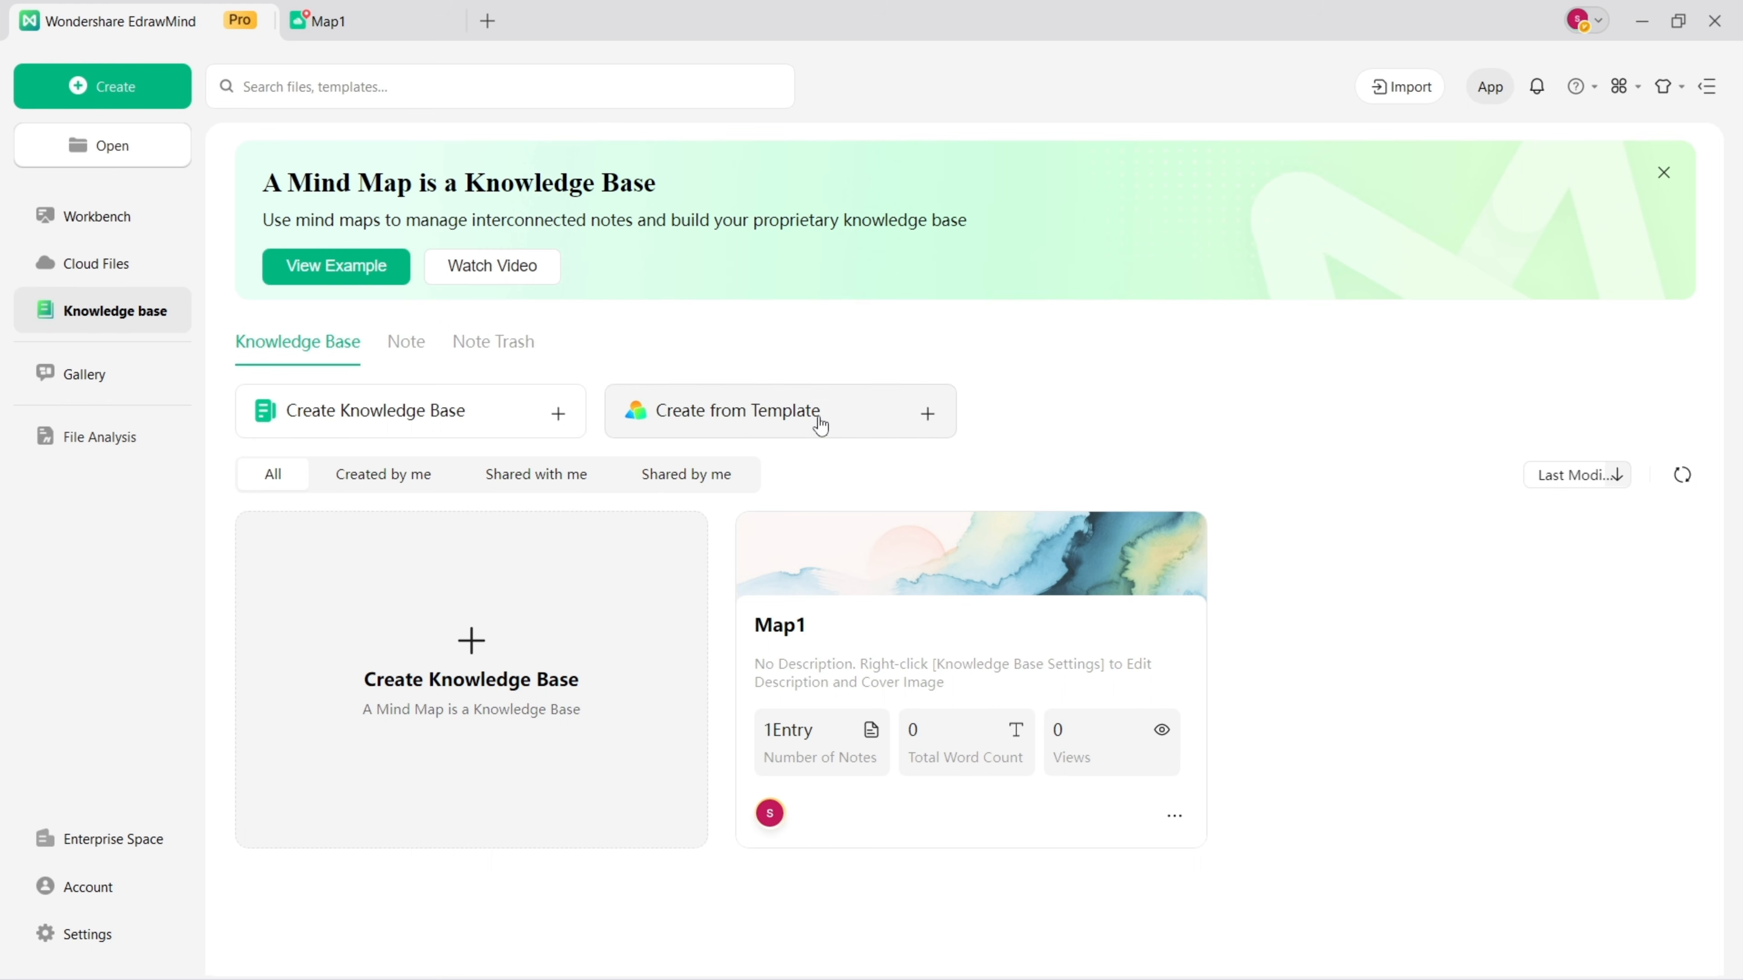
{"action": "left_click", "coordinate": [557, 414]}
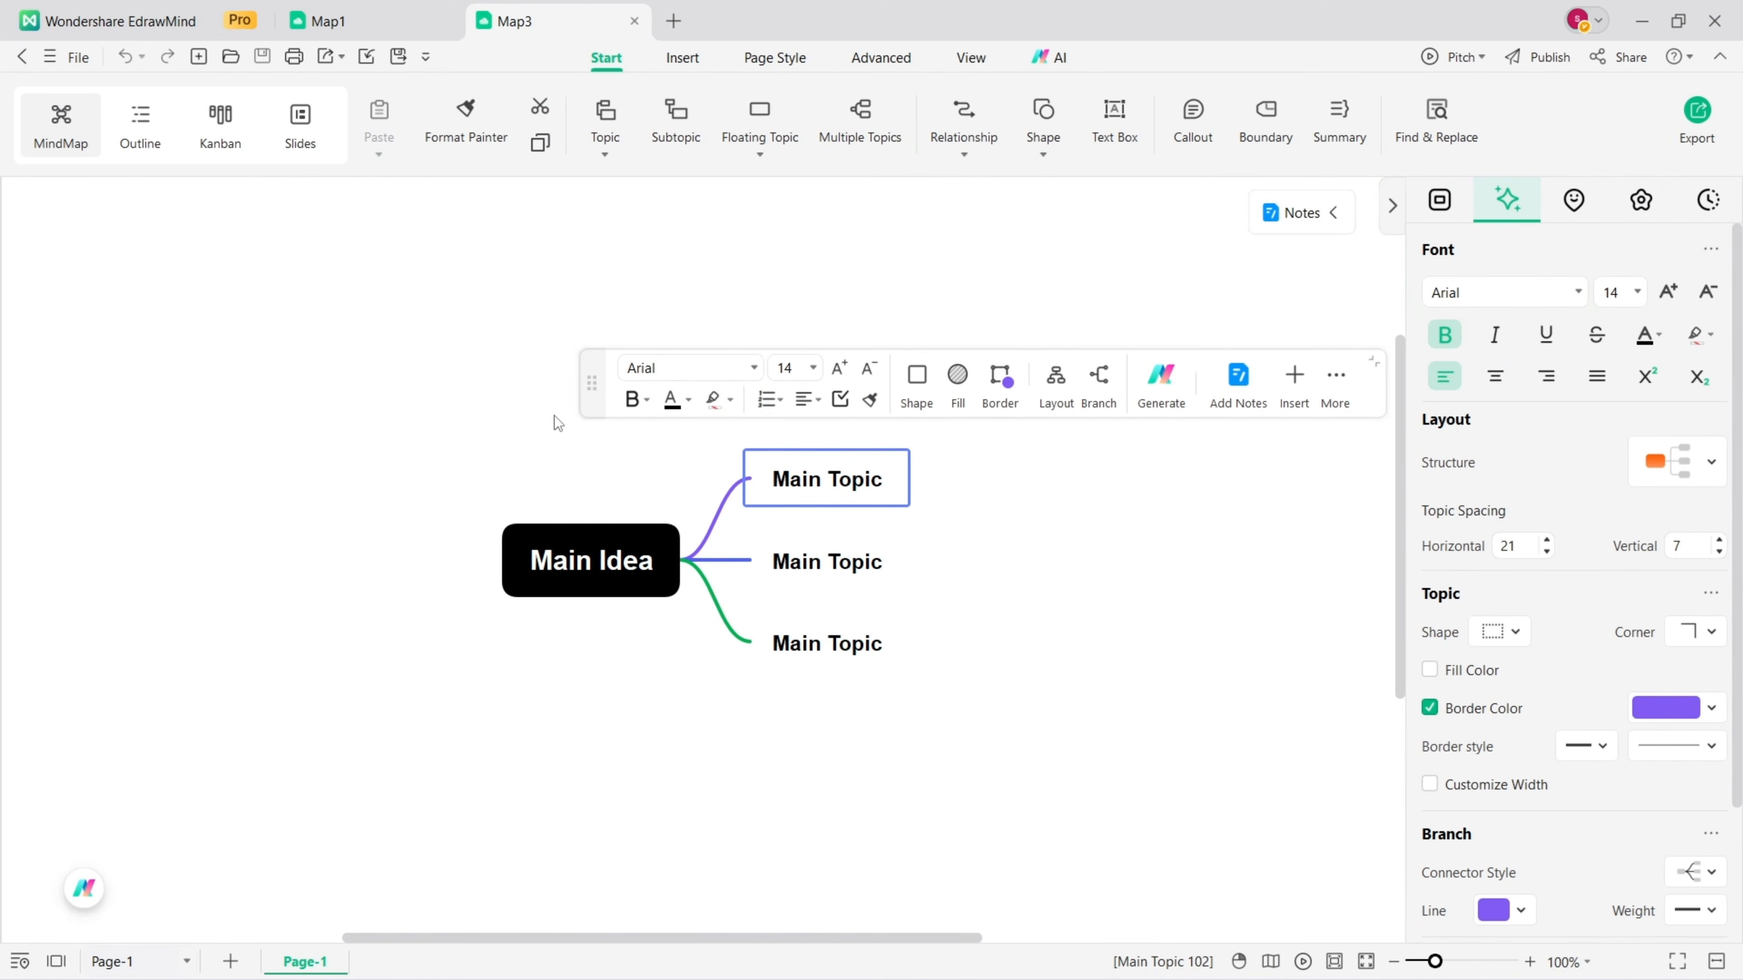
{"action": "key", "text": "ctrl+t"}
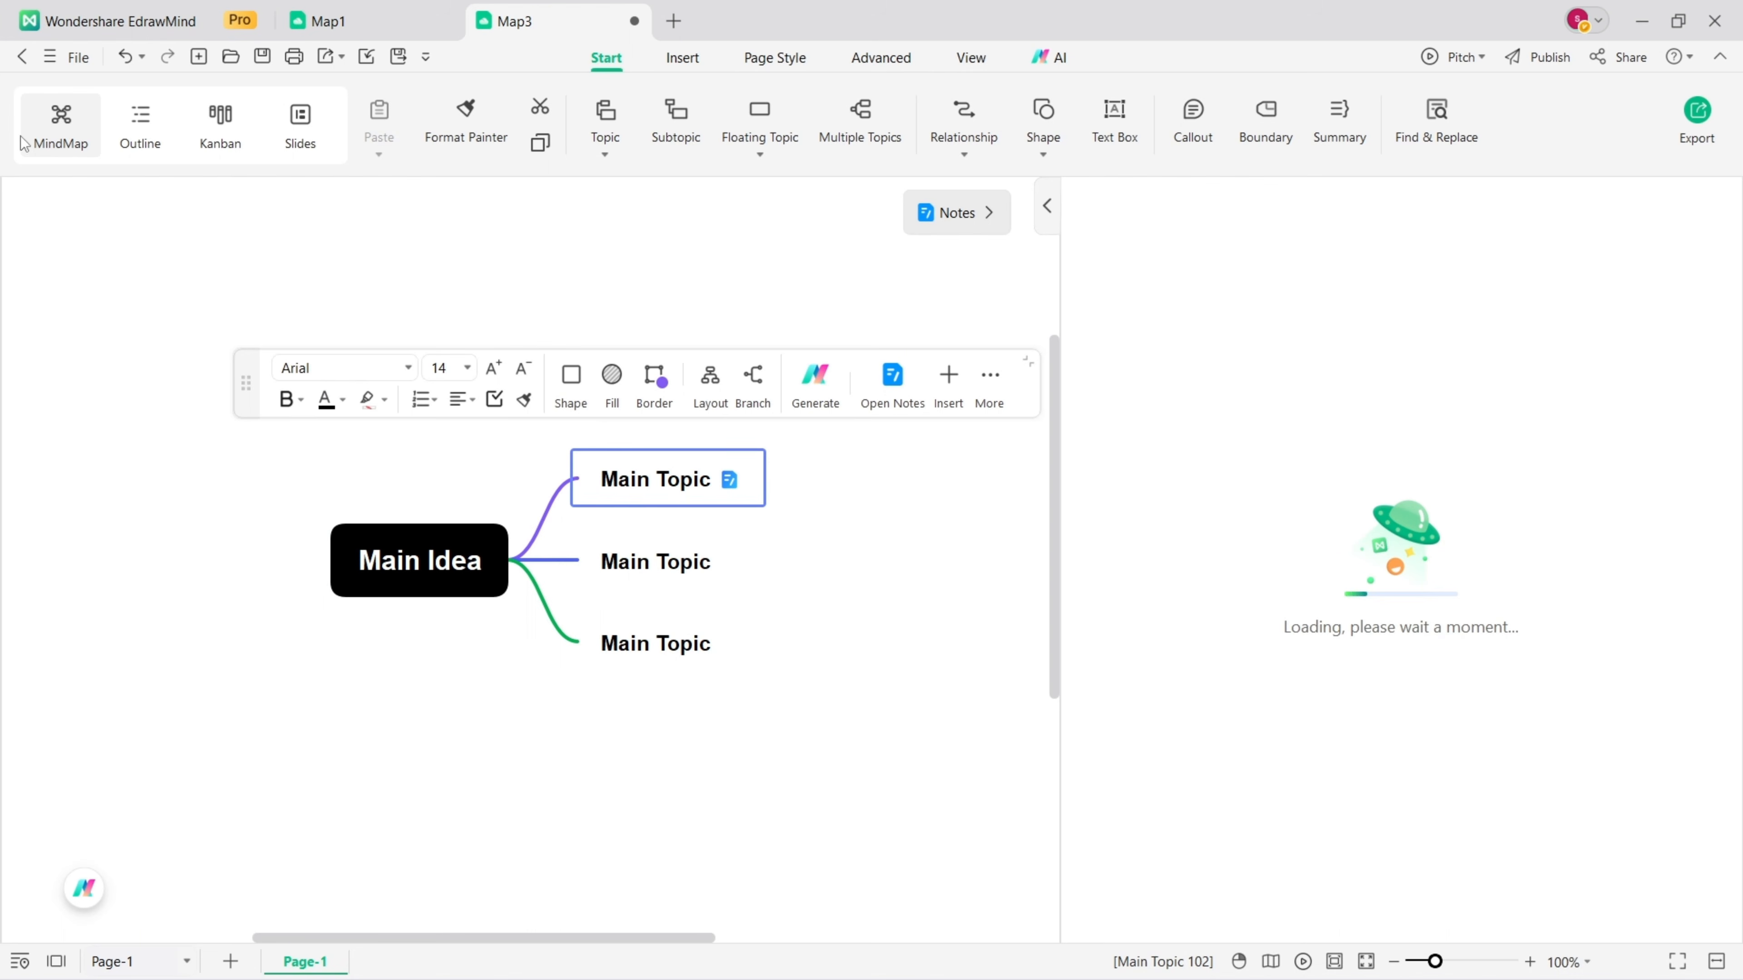
{"action": "left_click", "coordinate": [31, 62]}
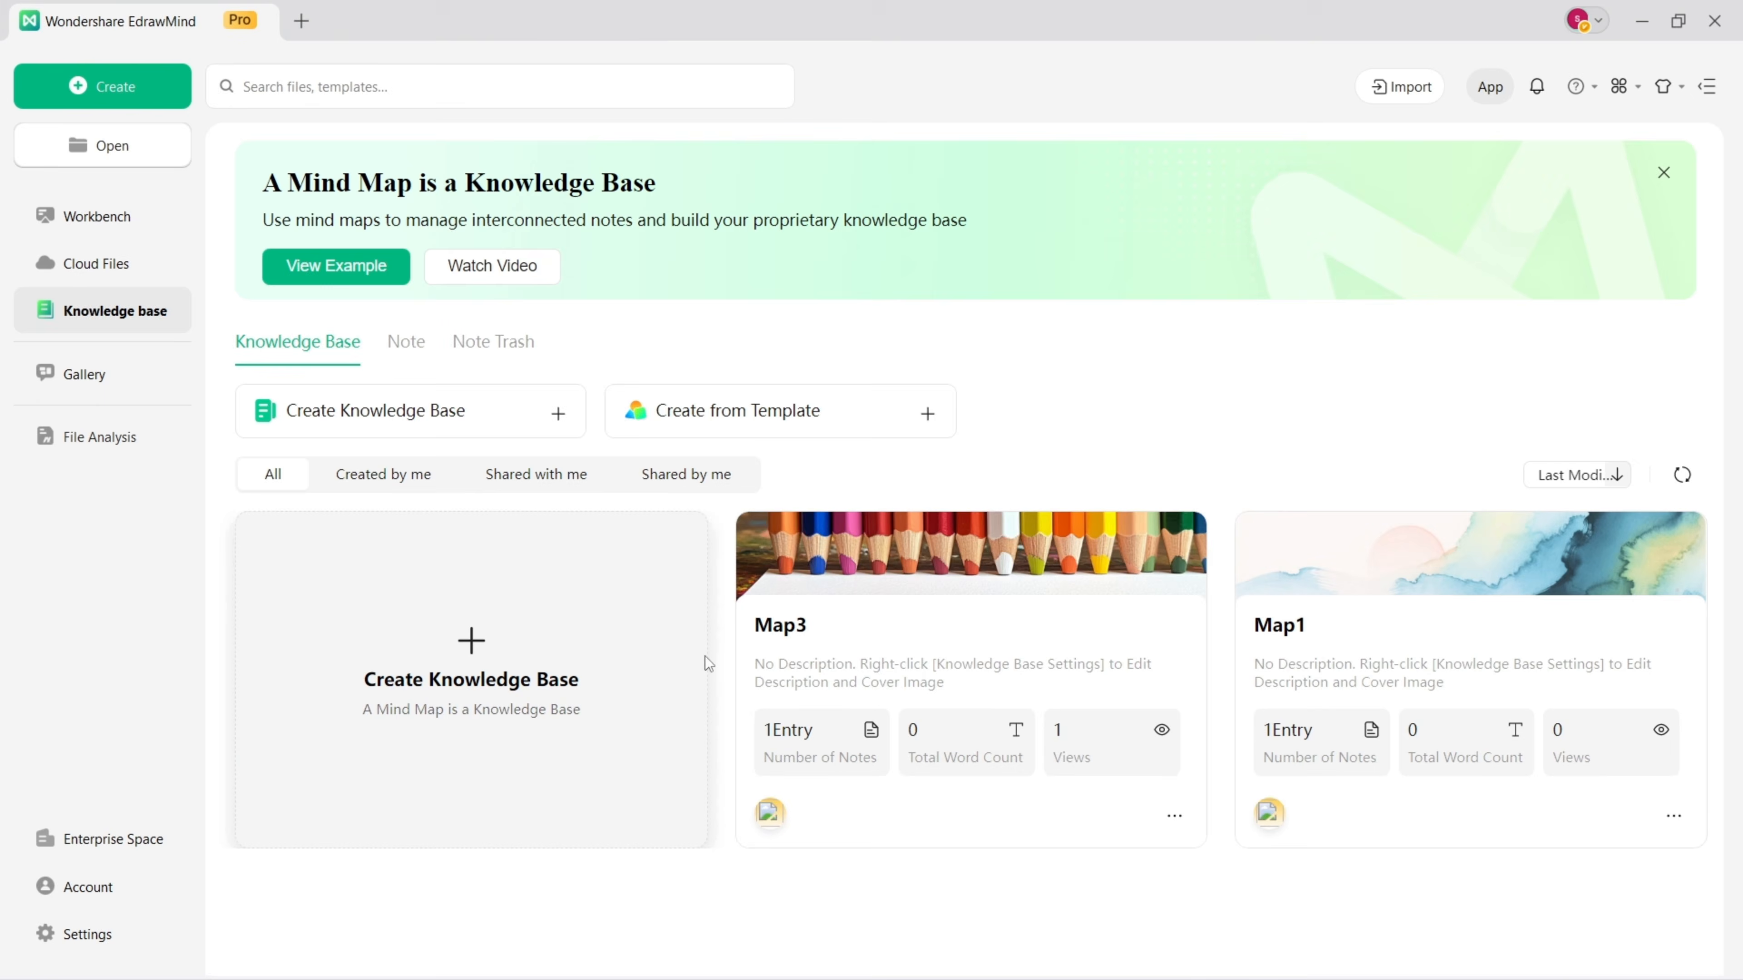
Step: Create a knowledge base from the Graduate Thesis Knowledge Base template and look through its map
{"action": "left_click", "coordinate": [795, 404]}
{"action": "mouse_move", "coordinate": [960, 546]}
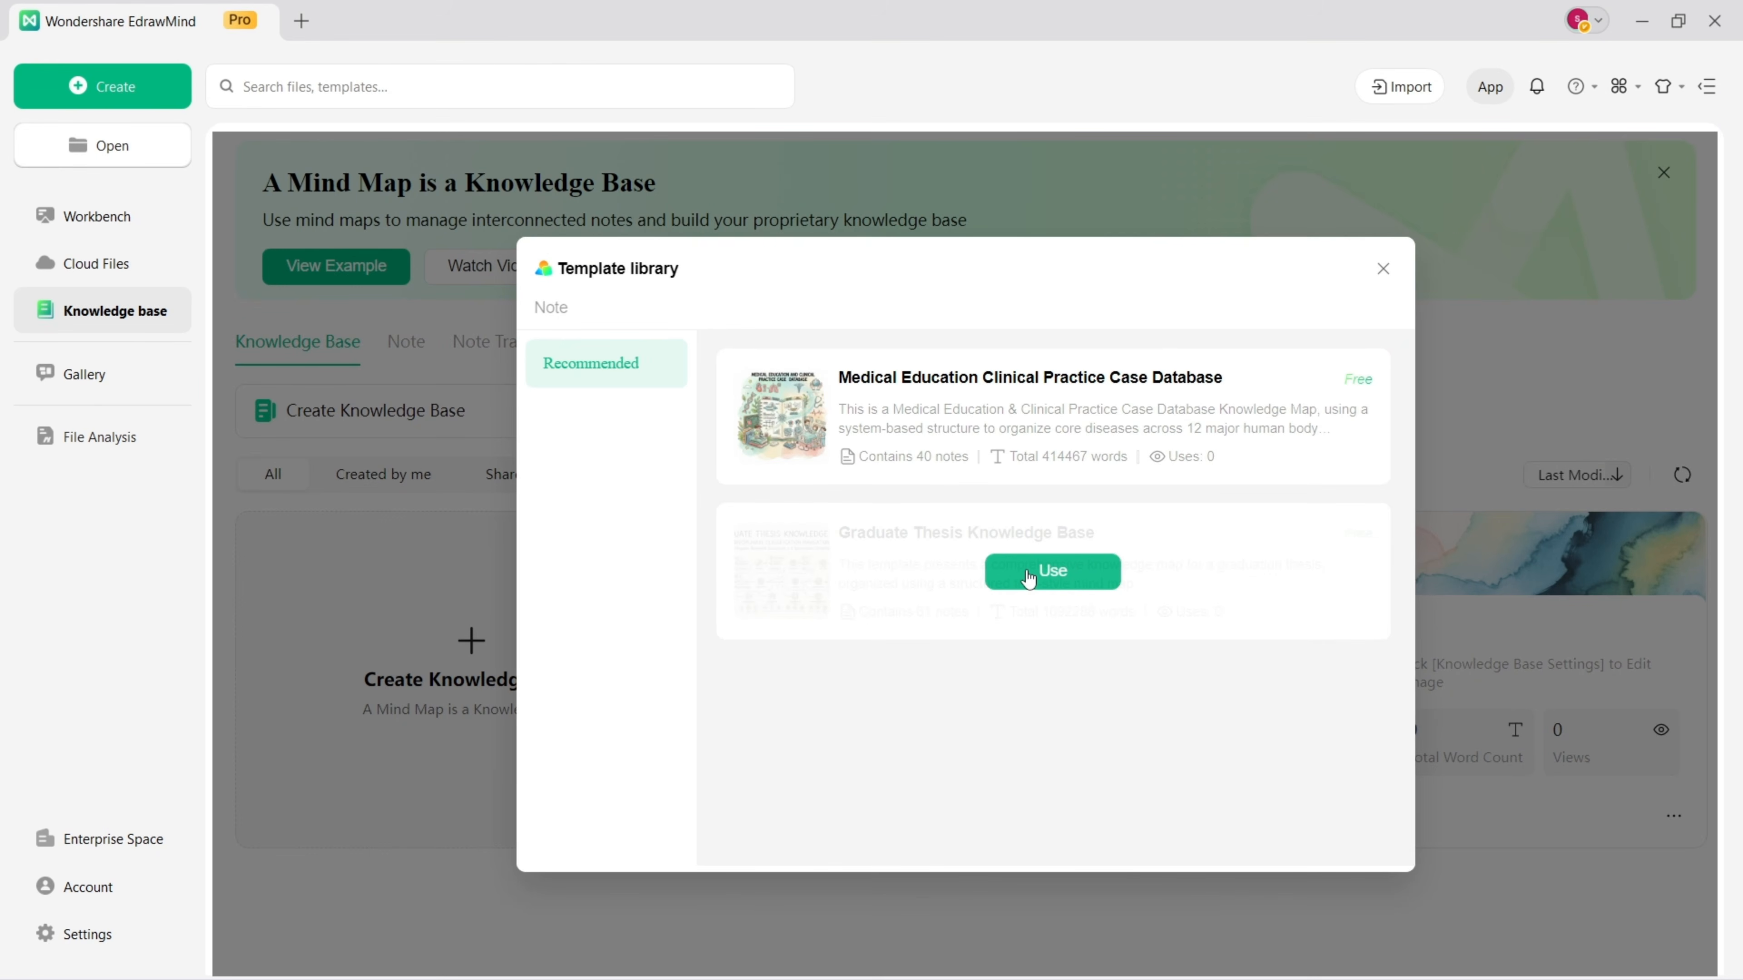
{"action": "left_click", "coordinate": [1052, 571]}
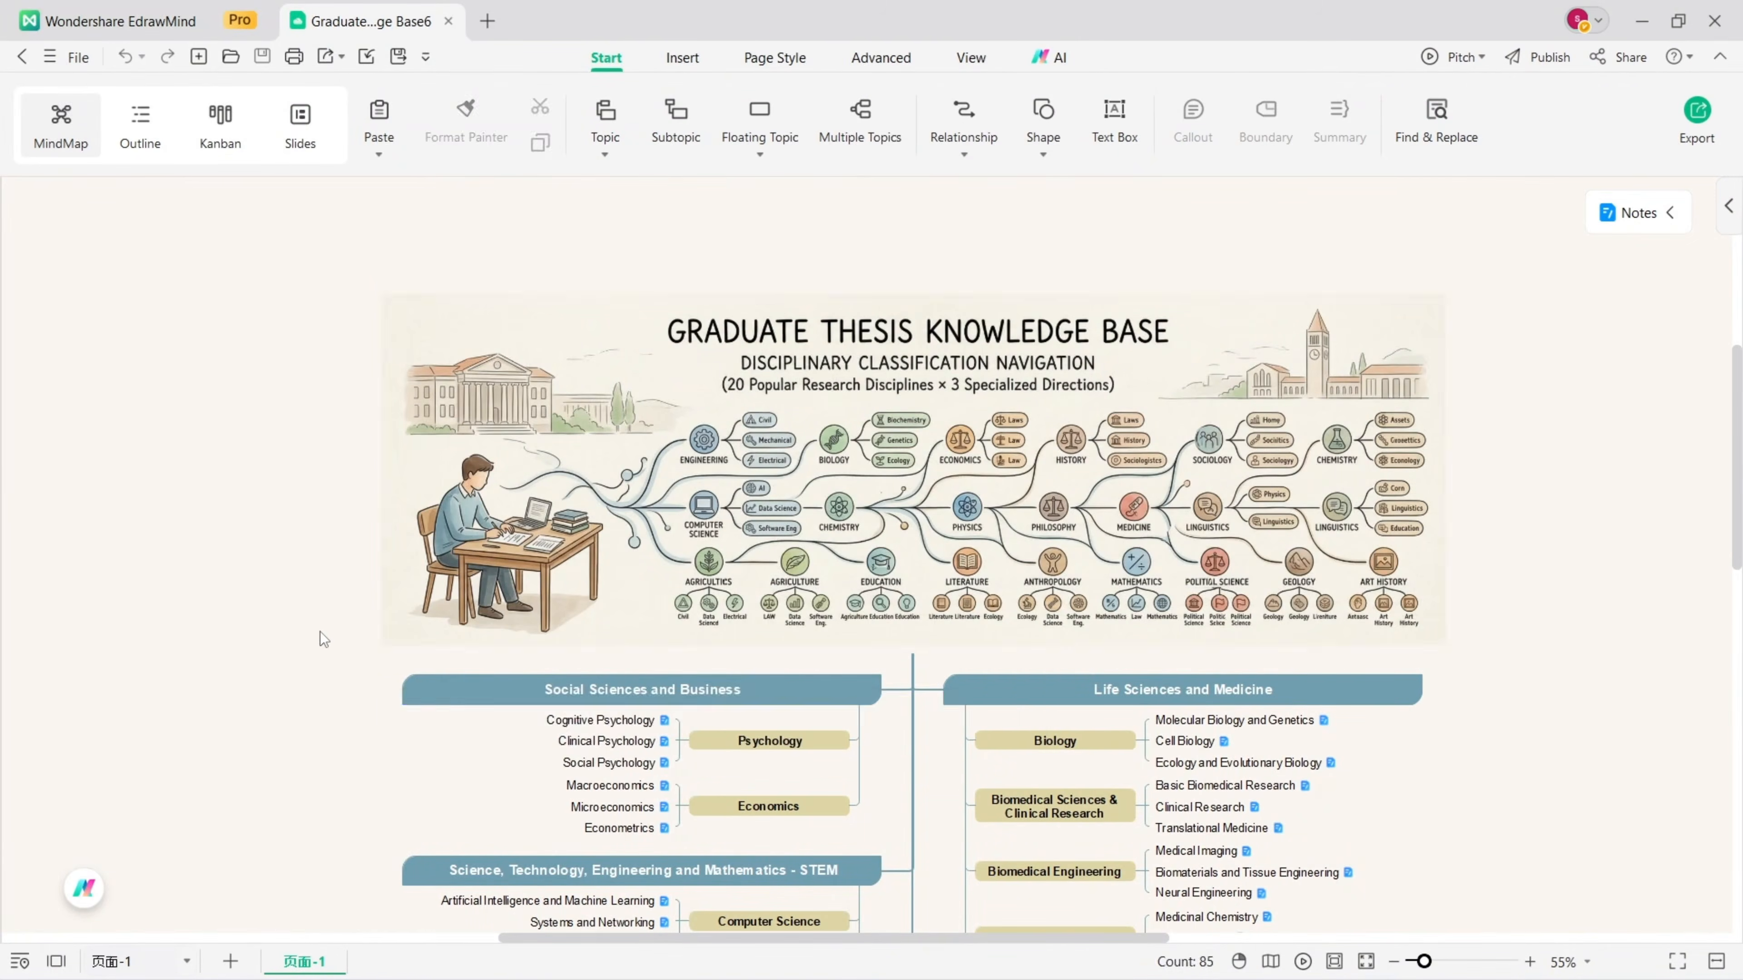
{"action": "scroll", "coordinate": [321, 634], "scroll_direction": "down", "scroll_amount": 3}
{"action": "scroll", "coordinate": [320, 633], "scroll_direction": "down", "scroll_amount": 5}
{"action": "scroll", "coordinate": [320, 632], "scroll_direction": "up", "scroll_amount": 7}
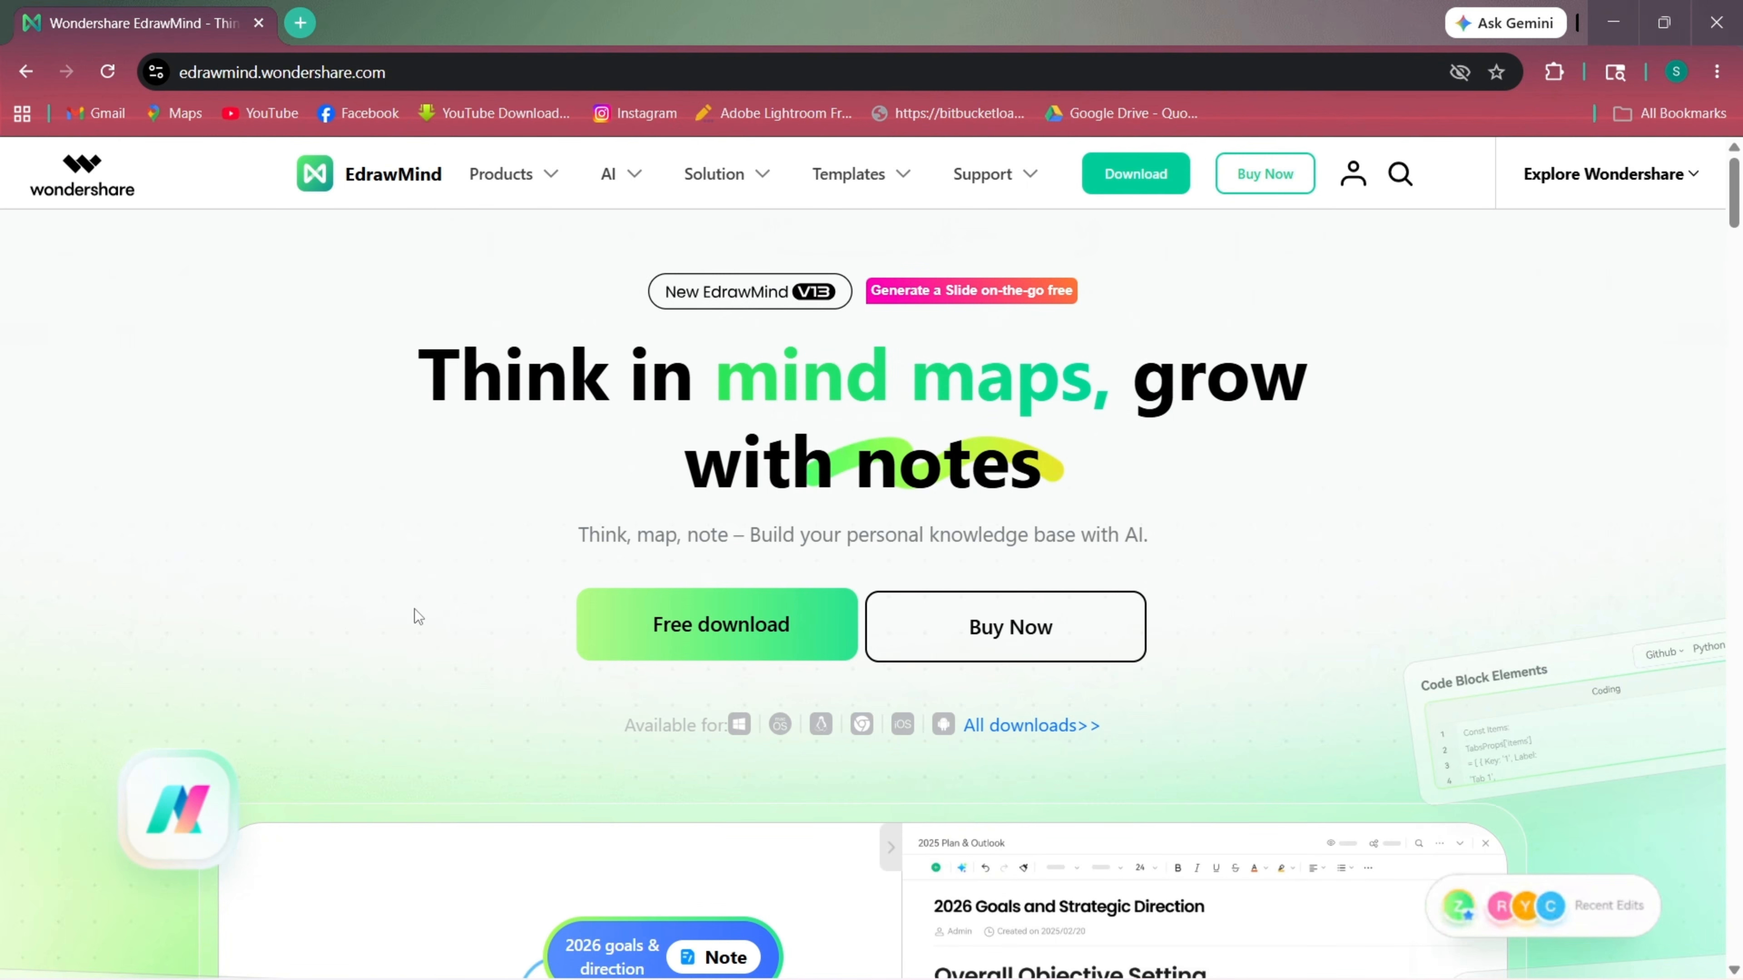
Step: Browse the EdrawMind product page down to the Notes × mind maps section and back to its headline
{"action": "scroll", "coordinate": [414, 609], "scroll_direction": "down", "scroll_amount": 7}
{"action": "scroll", "coordinate": [414, 609], "scroll_direction": "down", "scroll_amount": 5}
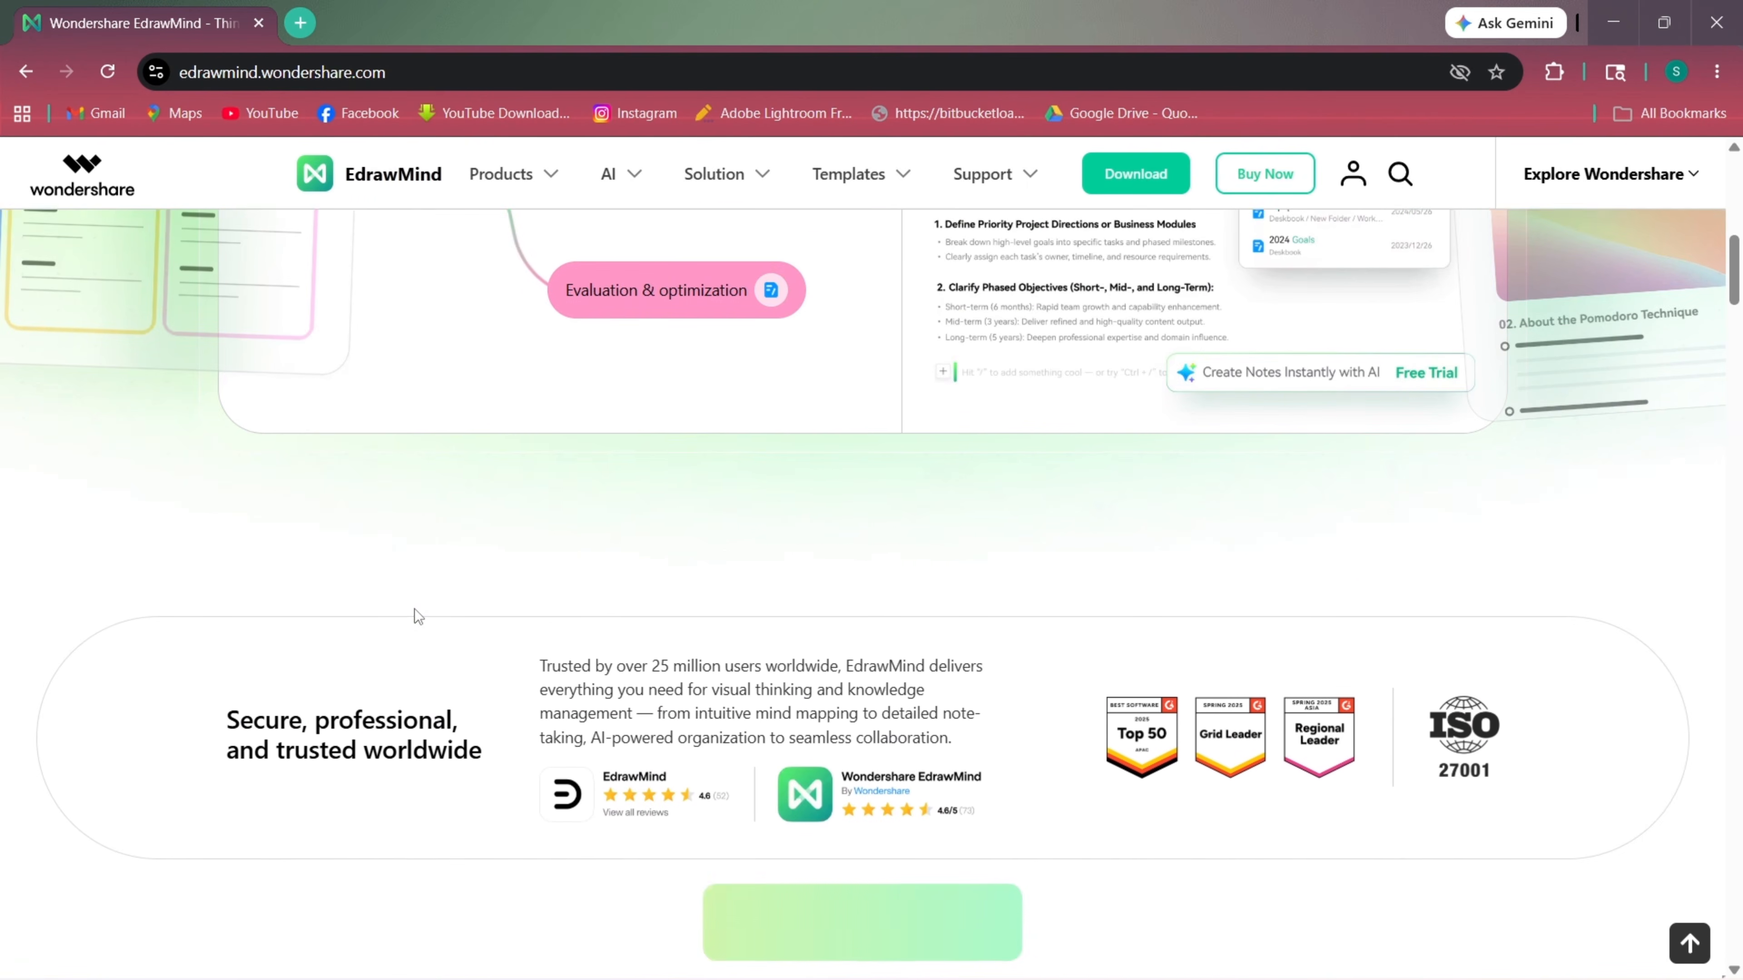
{"action": "scroll", "coordinate": [414, 609], "scroll_direction": "down", "scroll_amount": 7}
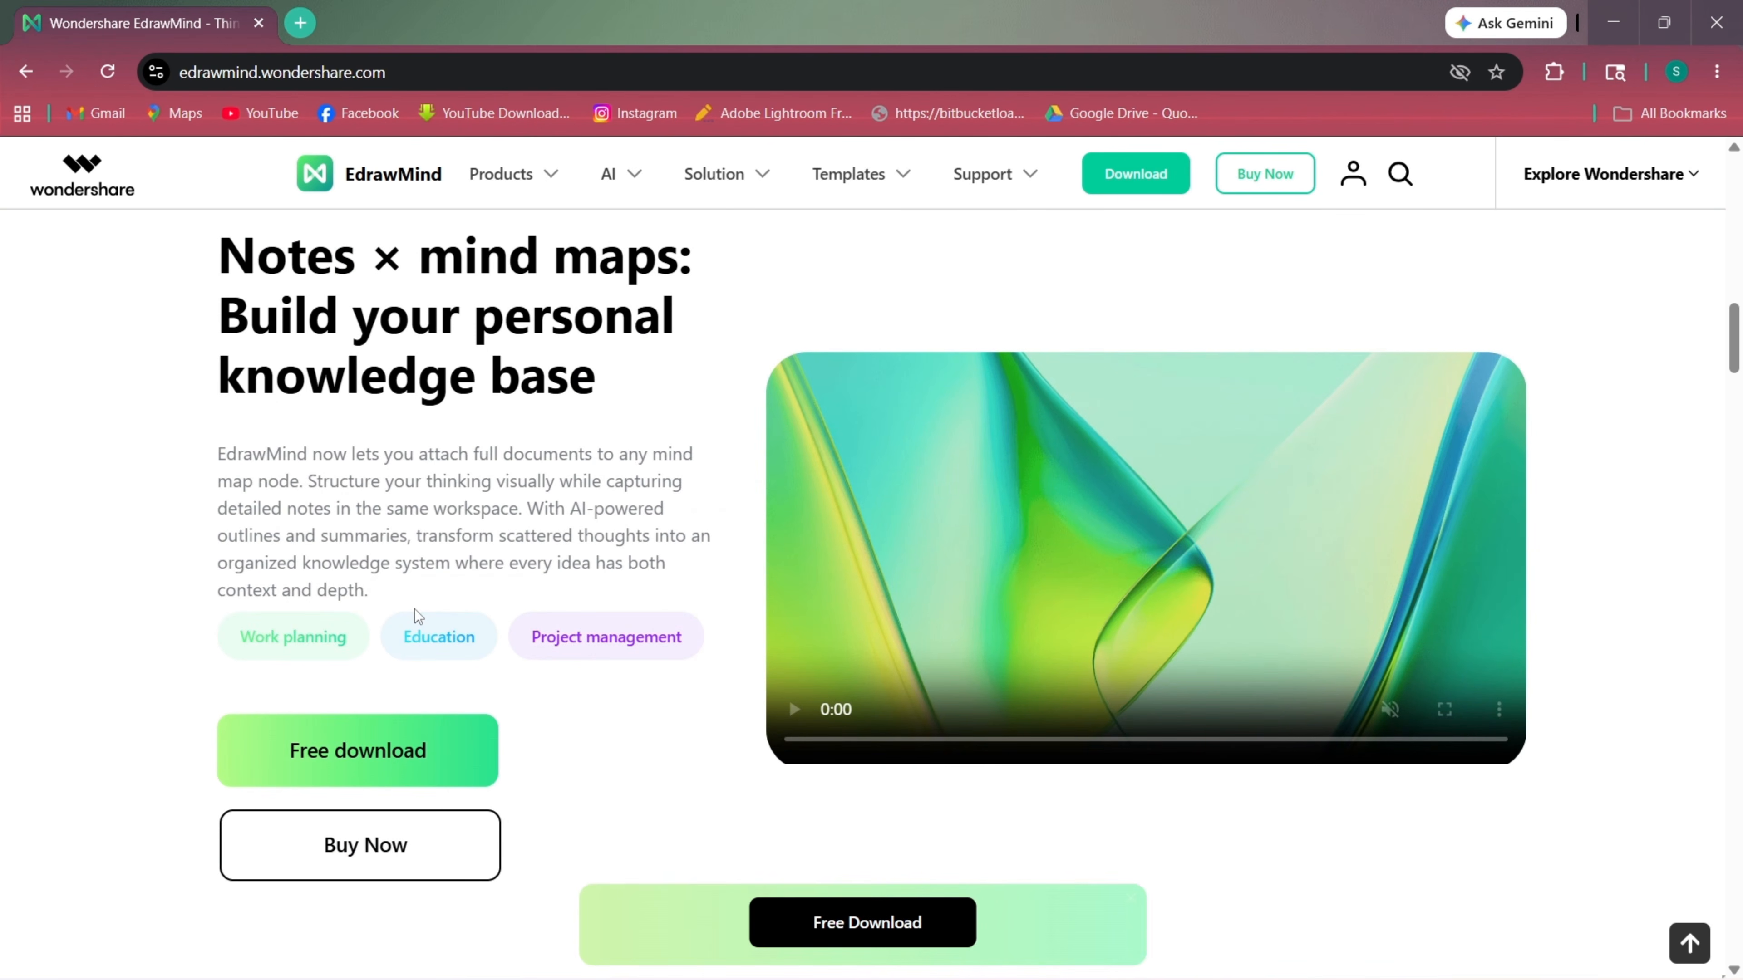
{"action": "scroll", "coordinate": [414, 609], "scroll_direction": "down", "scroll_amount": 1}
{"action": "scroll", "coordinate": [414, 609], "scroll_direction": "up", "scroll_amount": 6}
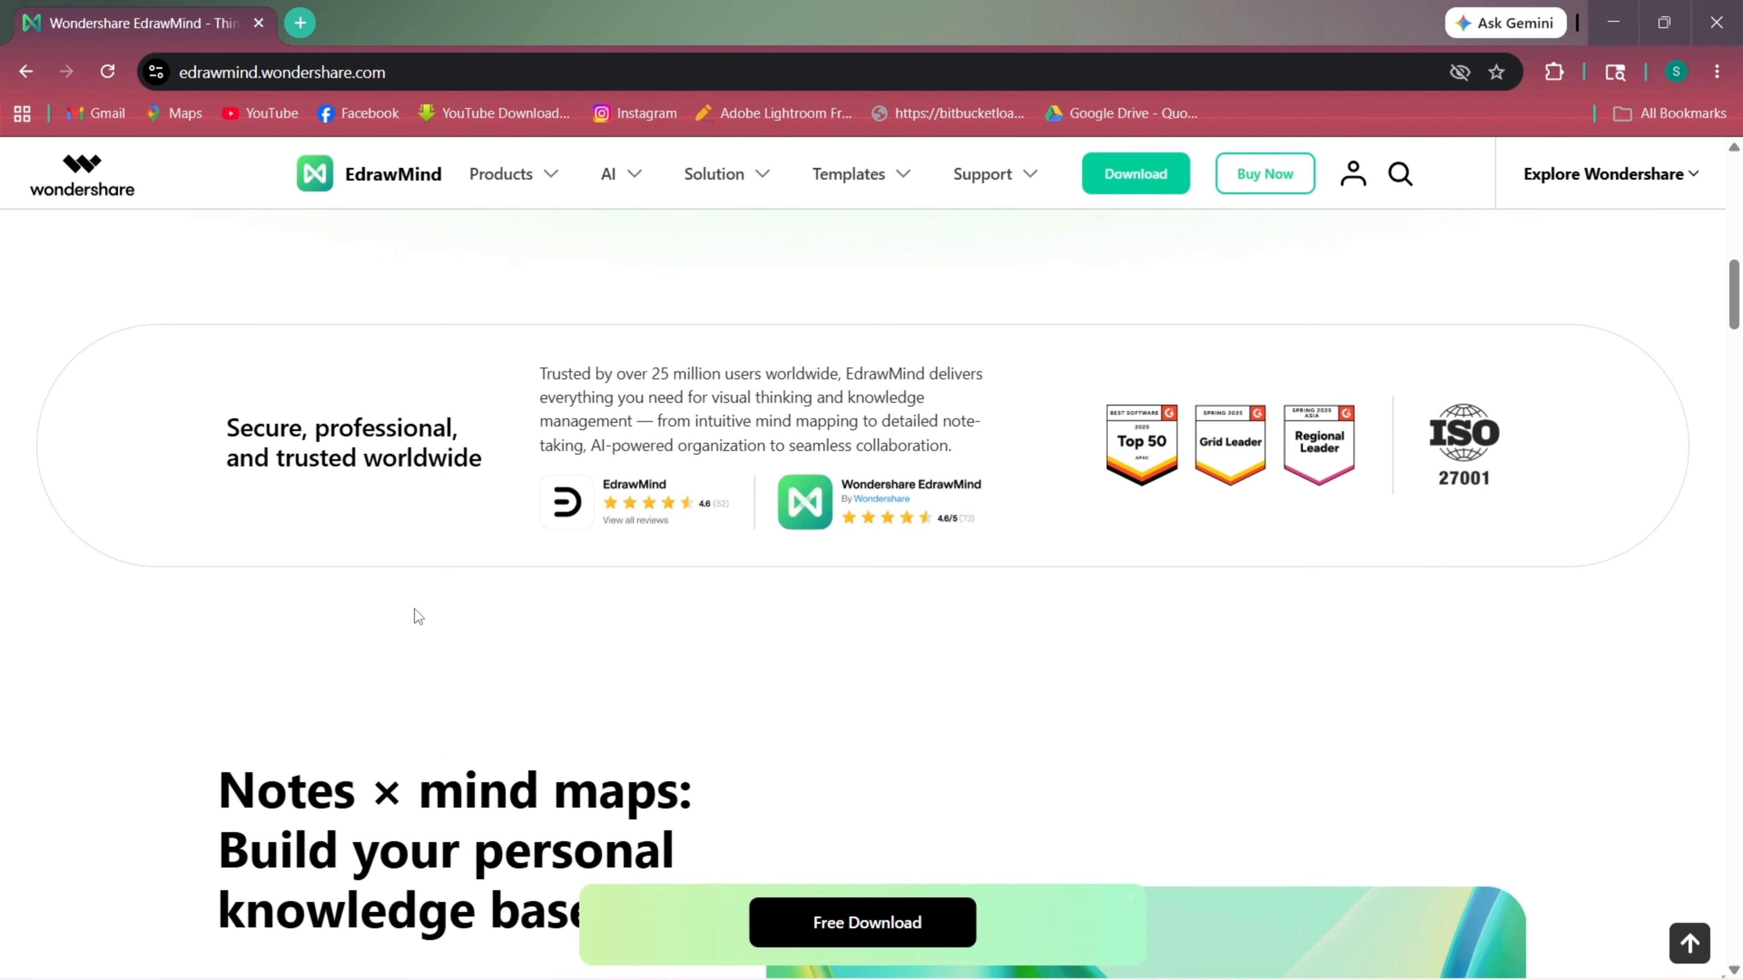
{"action": "scroll", "coordinate": [414, 609], "scroll_direction": "up", "scroll_amount": 5}
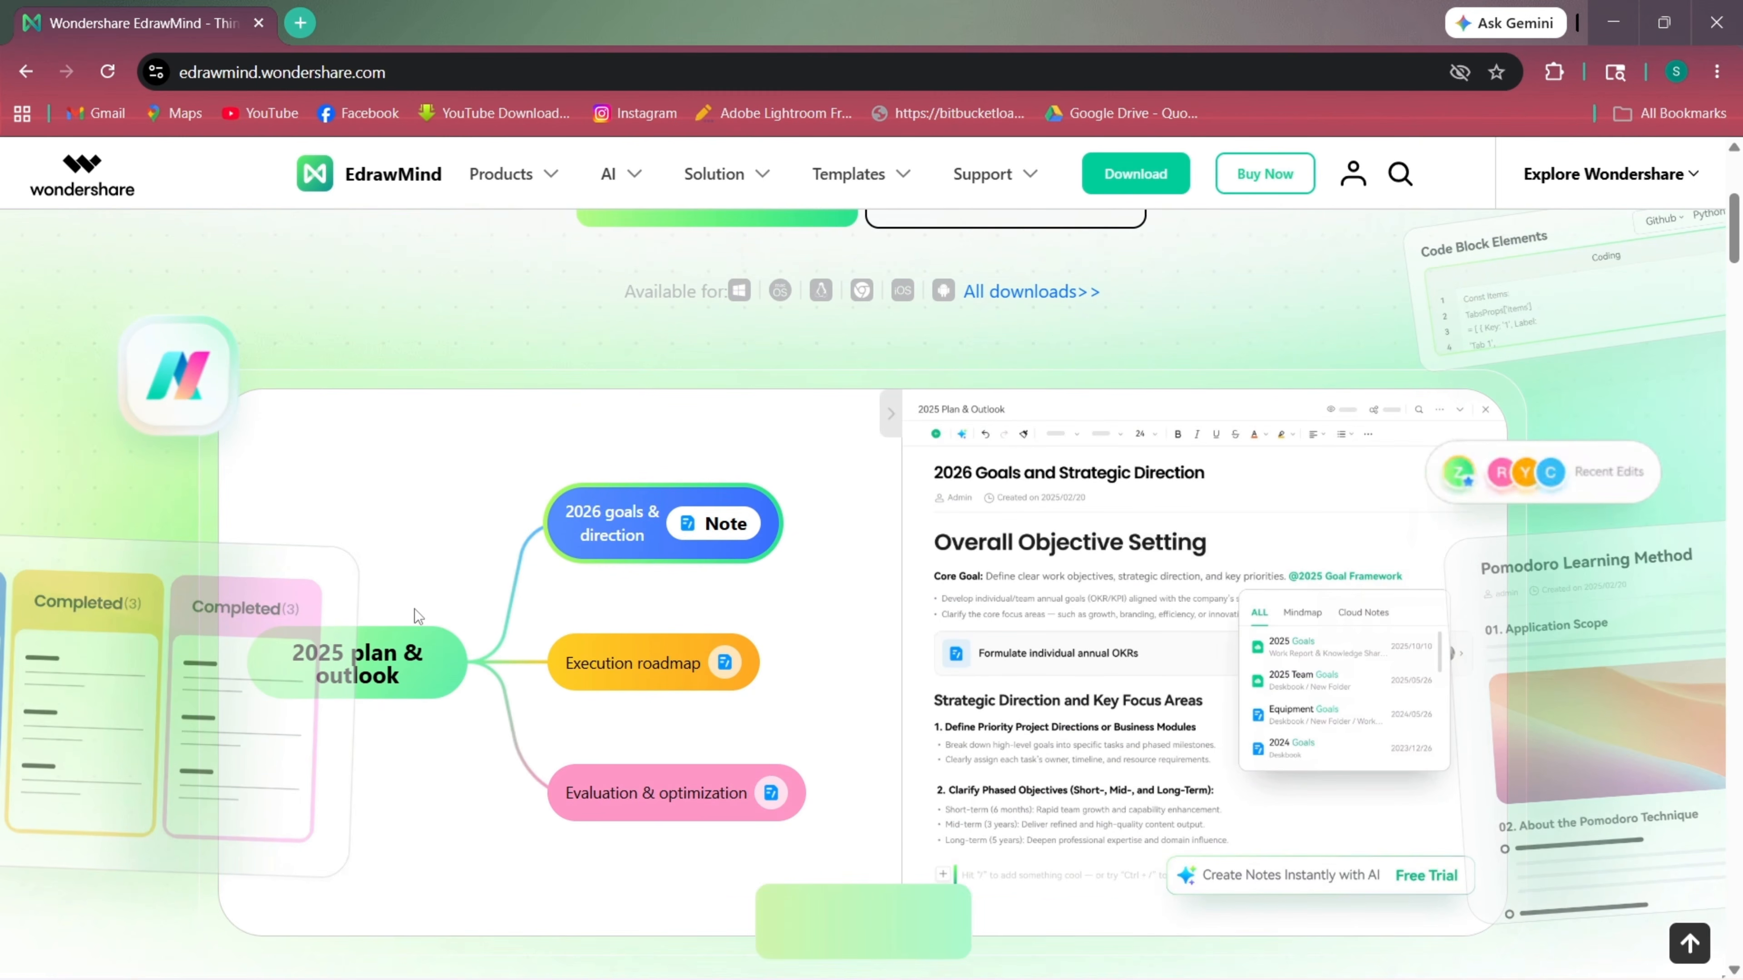
{"action": "scroll", "coordinate": [414, 609], "scroll_direction": "up", "scroll_amount": 5}
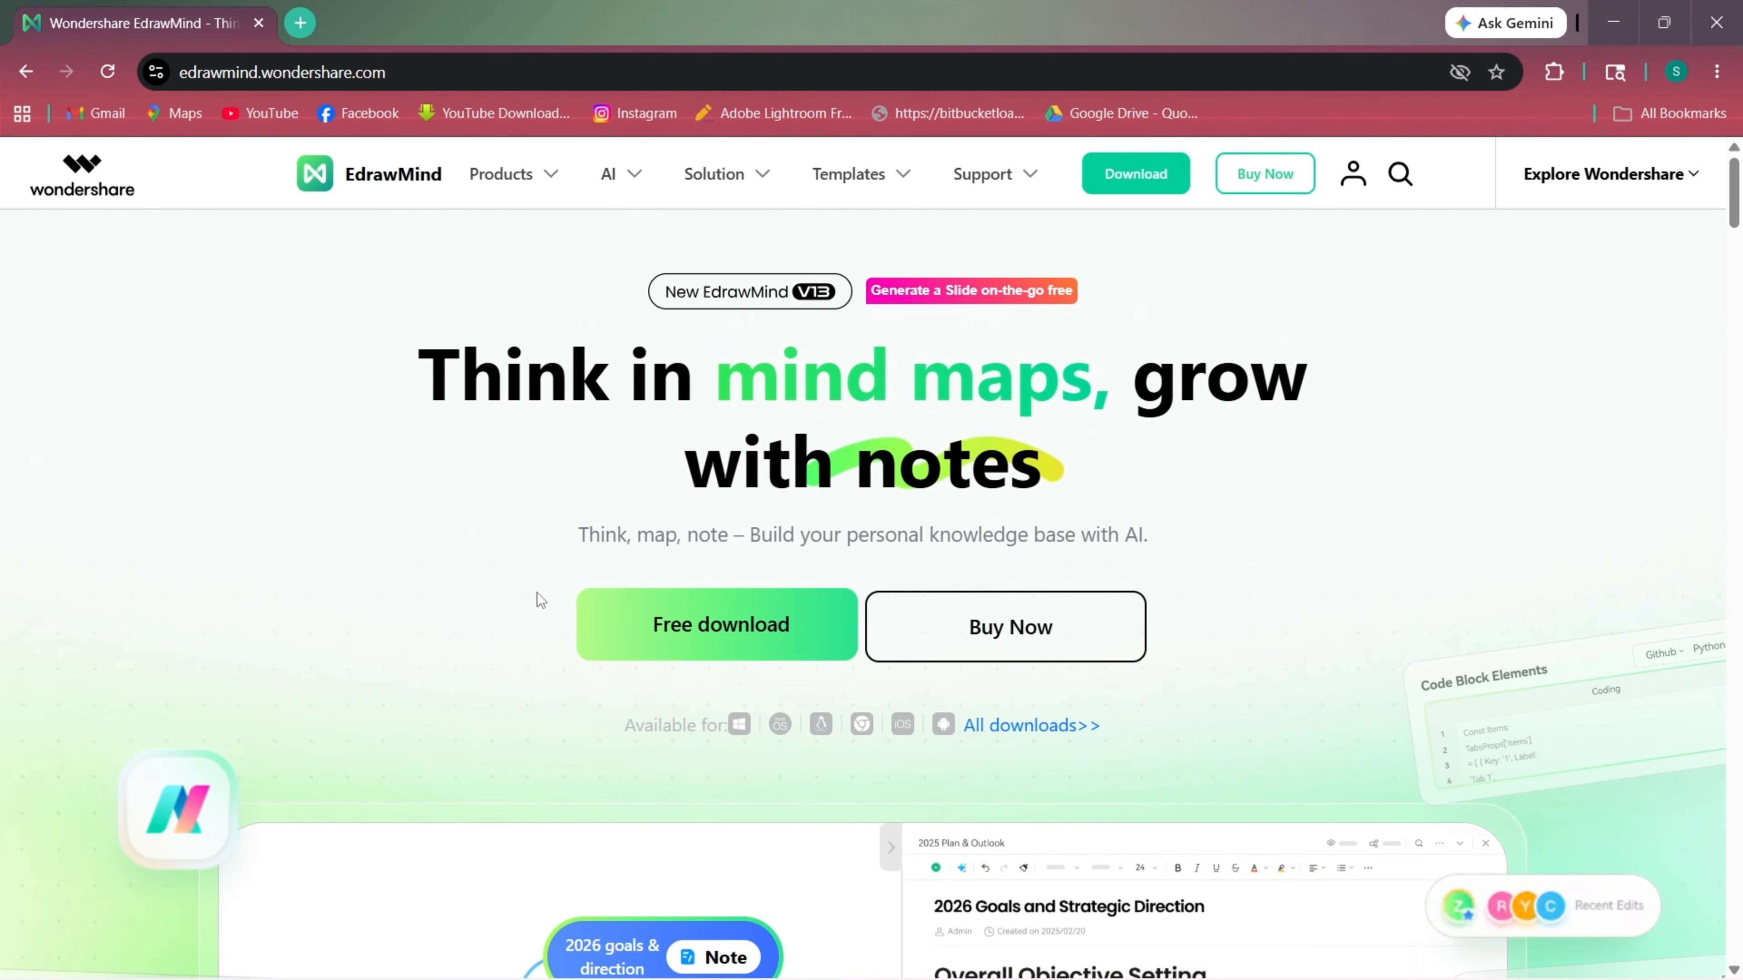